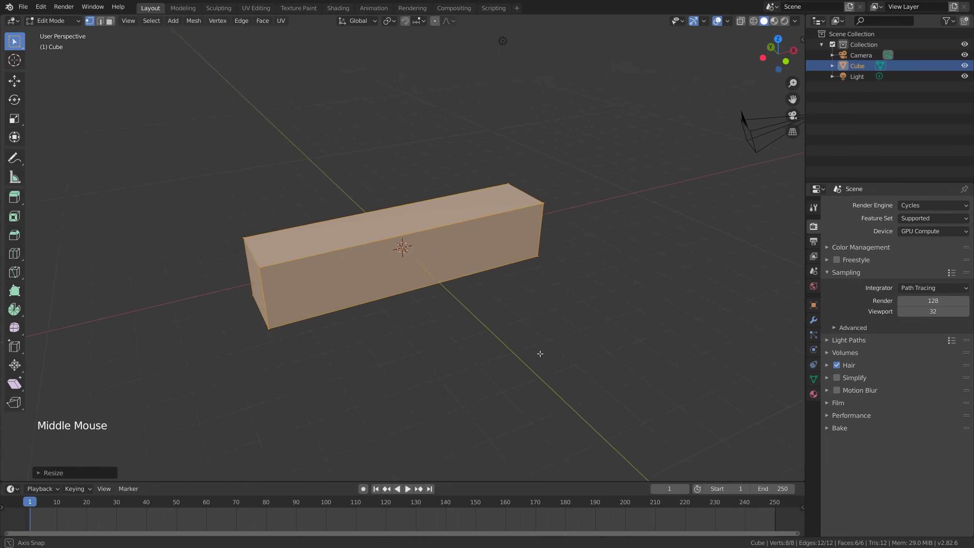
Scale the box's mesh along the global X axis.
key(s)
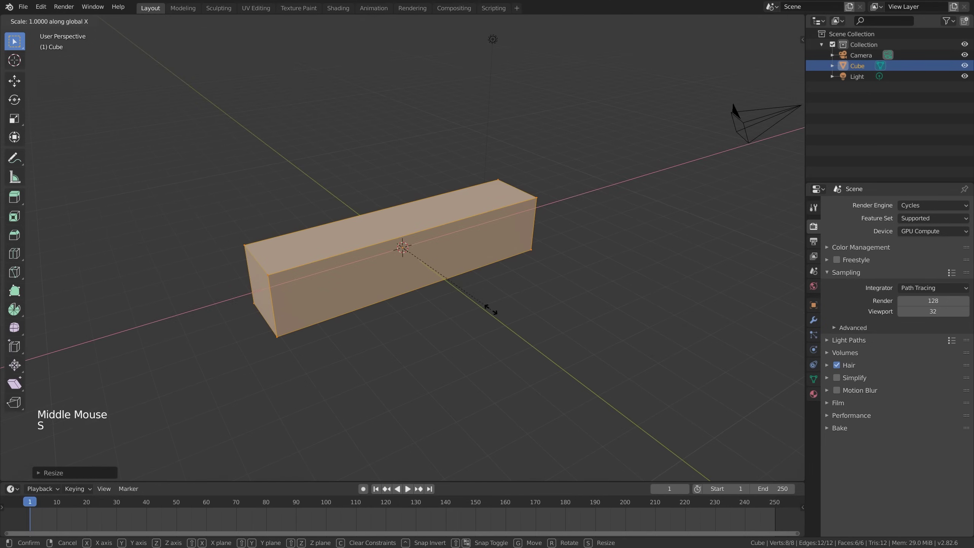
click(506, 329)
middle_drag(506, 329, 529, 334)
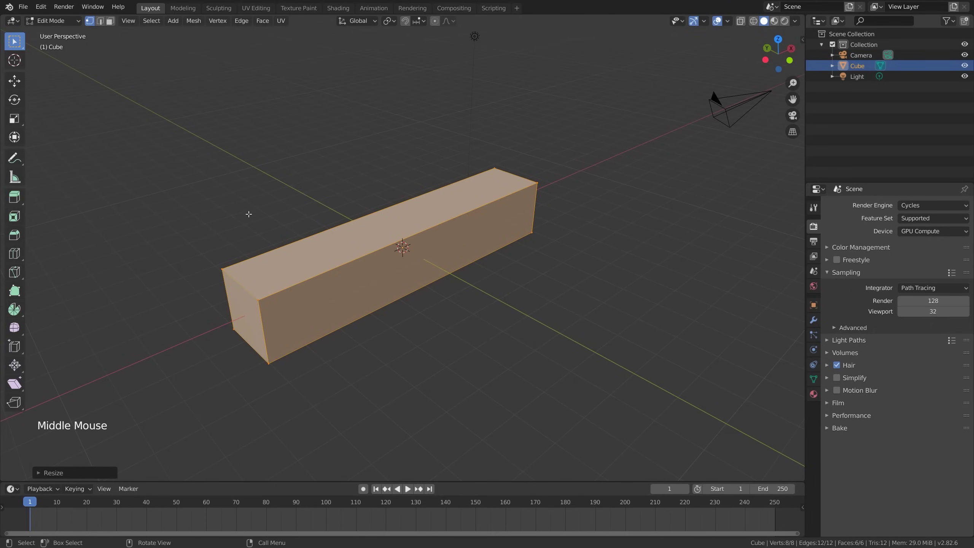
Leave Edit Mode and return the box to Object Mode.
click(58, 20)
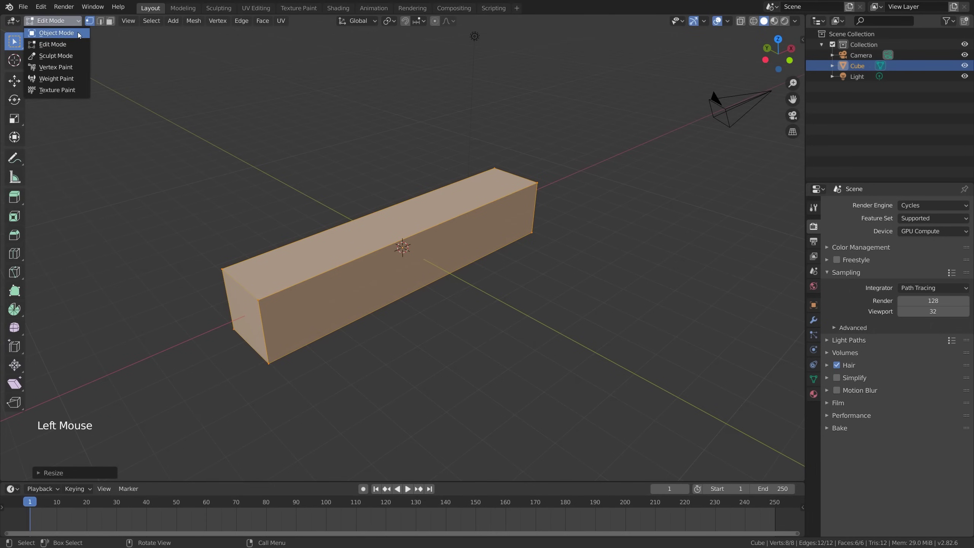
key(Tab)
key(Tab)
key(Tab)
key(Tab)
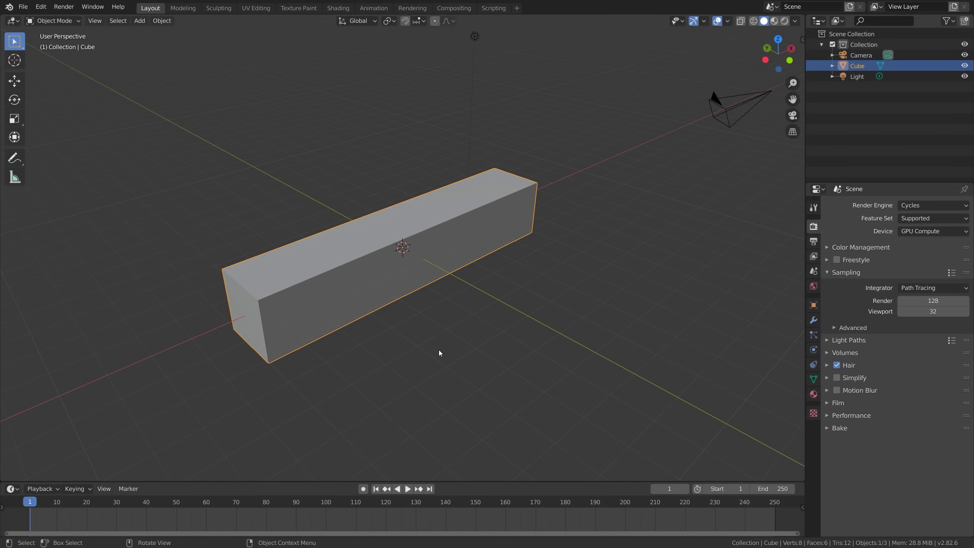
Add a Simple Deform modifier to the box and set its twist angle to about 3.8°.
click(814, 320)
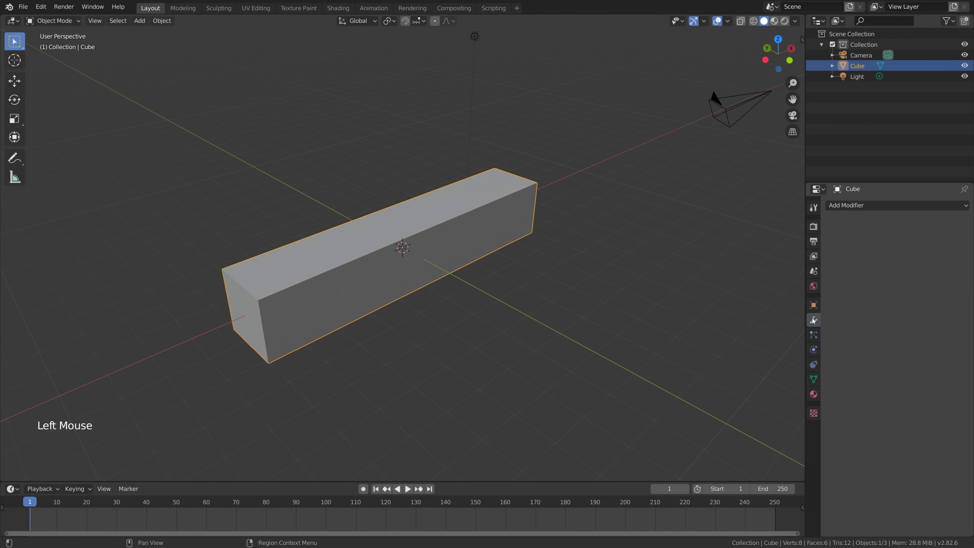
click(886, 205)
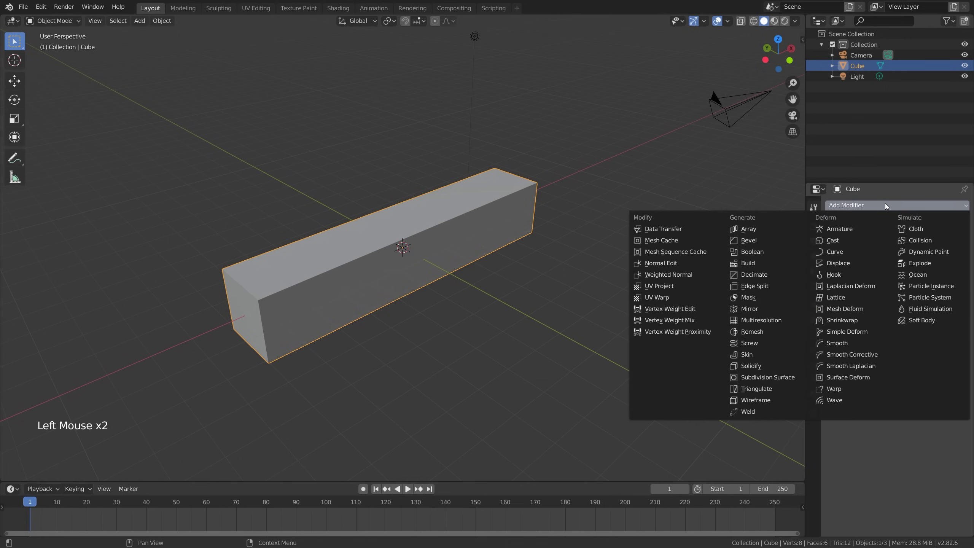
click(879, 332)
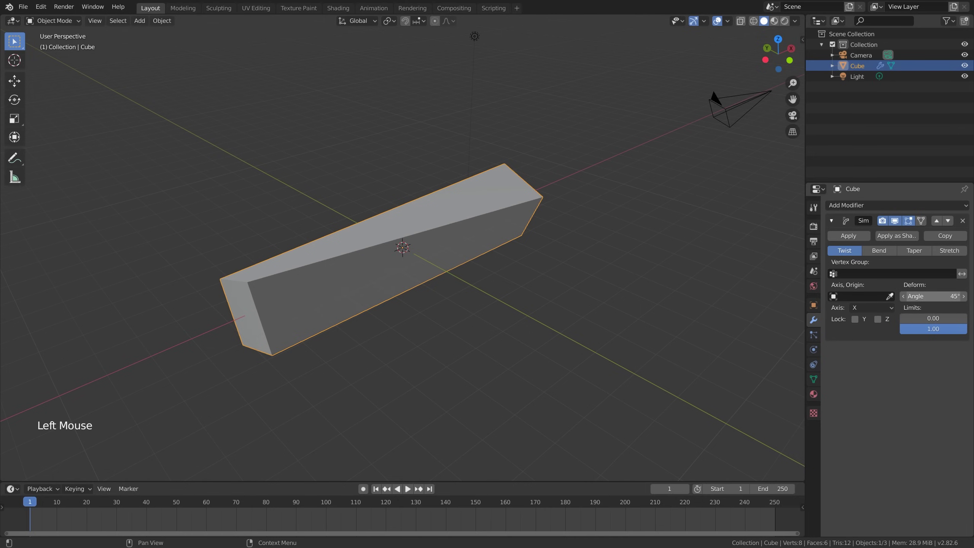
mouse_move(934, 296)
mouse_down()
mouse_move(948, 296)
mouse_move(910, 296)
mouse_move(930, 296)
mouse_up()
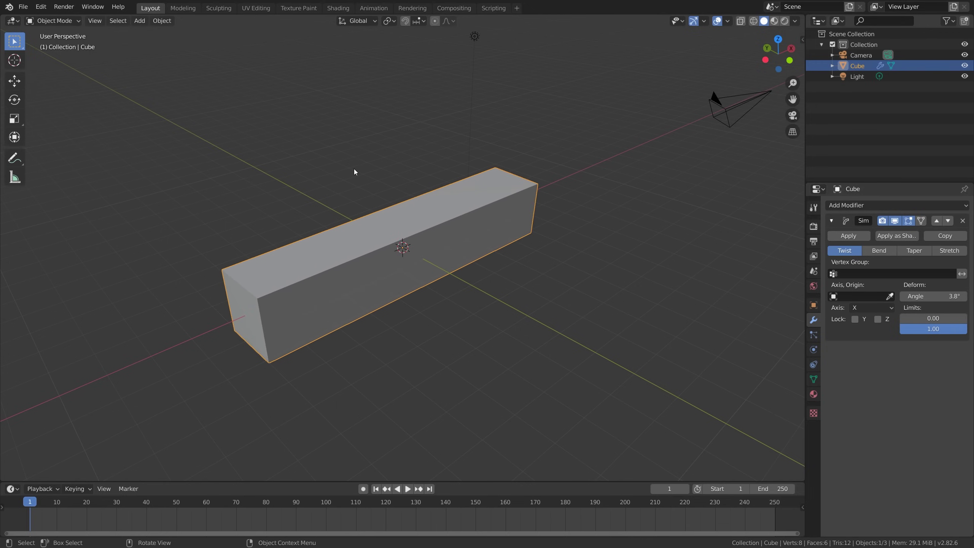
Add 20 evenly spaced loop cuts across the length of the box in Edit Mode, without sliding them.
key(Tab)
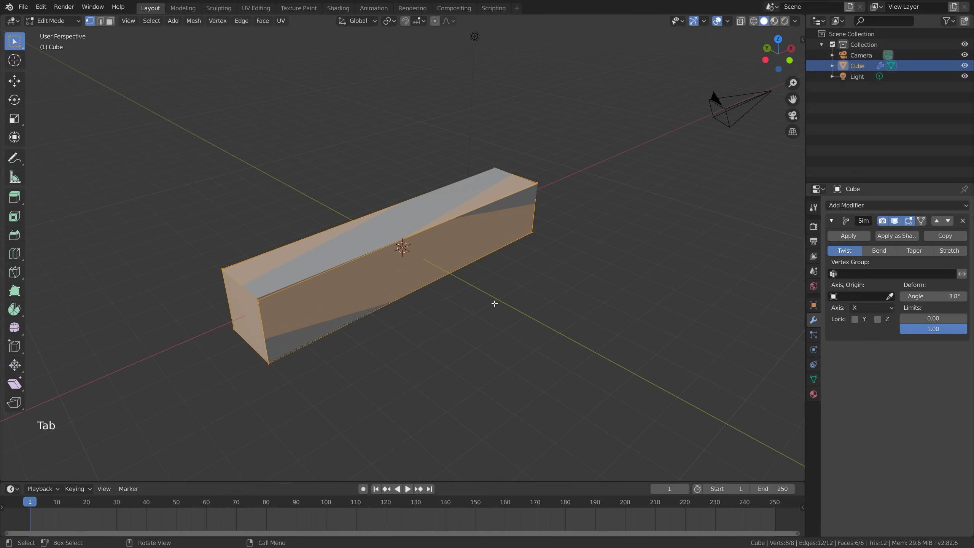
key(ctrl+r)
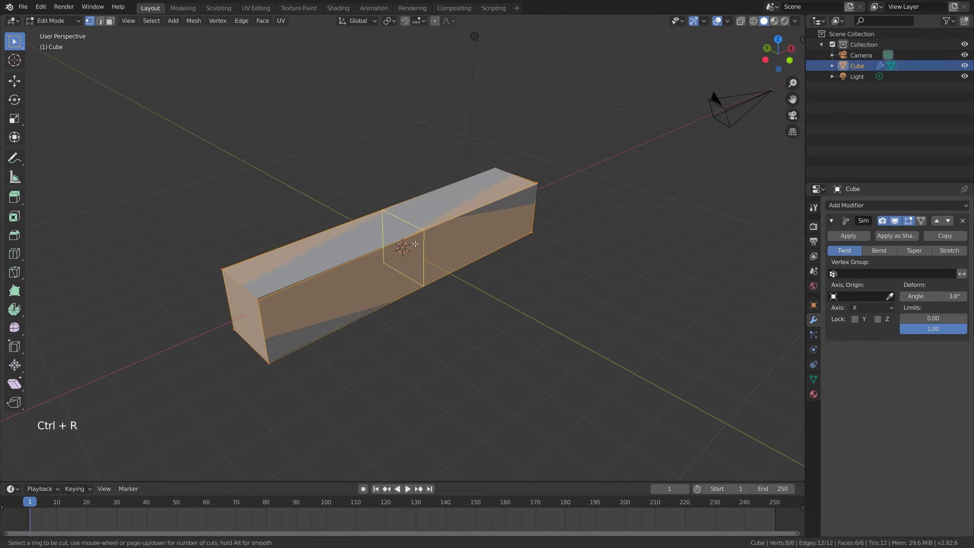
scroll(415, 244, up, 9)
scroll(420, 244, down, 9)
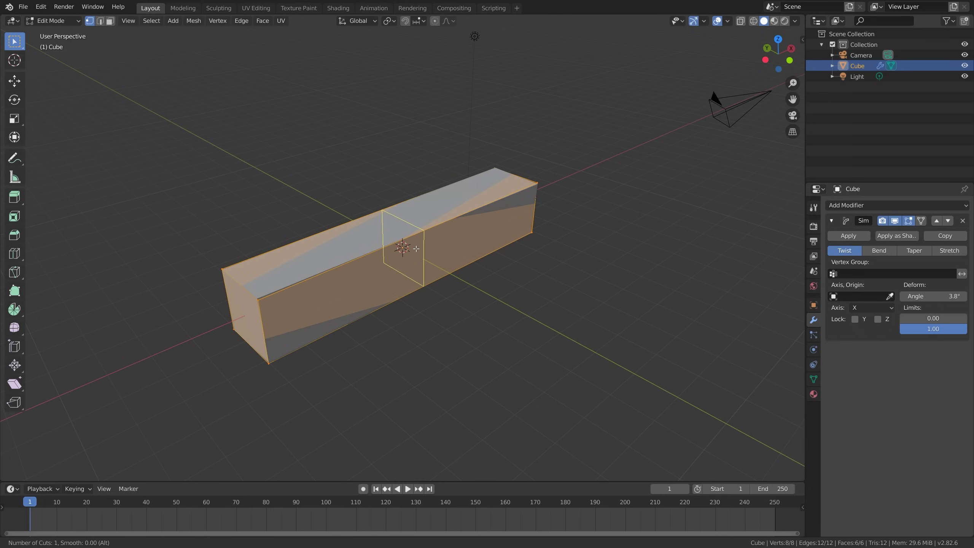
scroll(416, 249, up, 13)
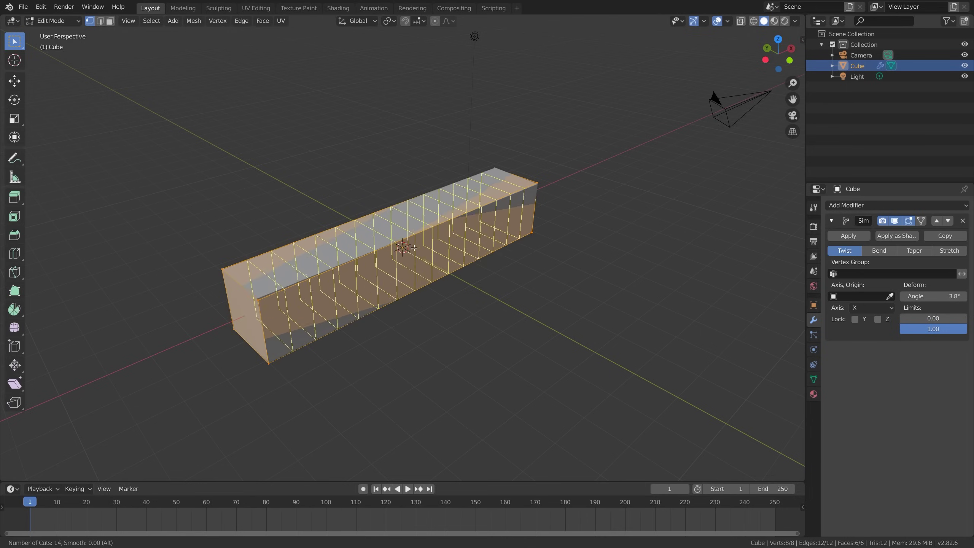
scroll(415, 248, up, 6)
click(416, 237)
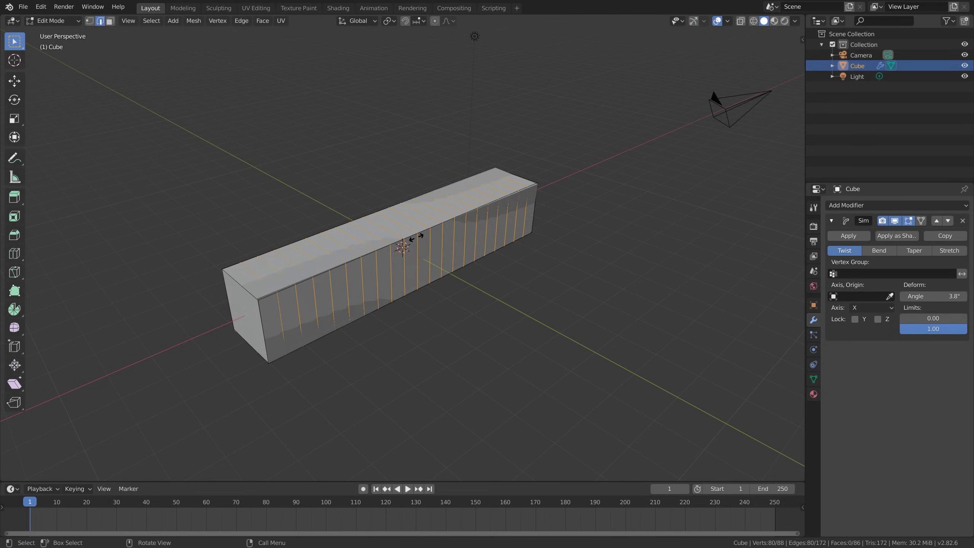
right_click(421, 240)
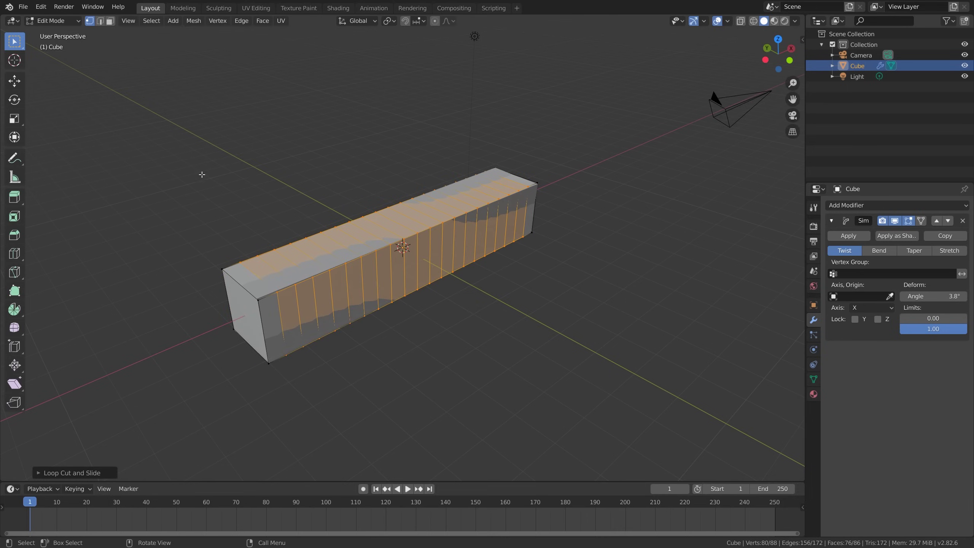
Return to Object Mode and set the Simple Deform twist angle to about -175°.
key(Tab)
drag(933, 296, 877, 296)
mouse_move(498, 323)
middle_down()
mouse_move(572, 315)
mouse_move(488, 320)
middle_up()
drag(934, 296, 928, 296)
middle_drag(487, 321, 507, 281)
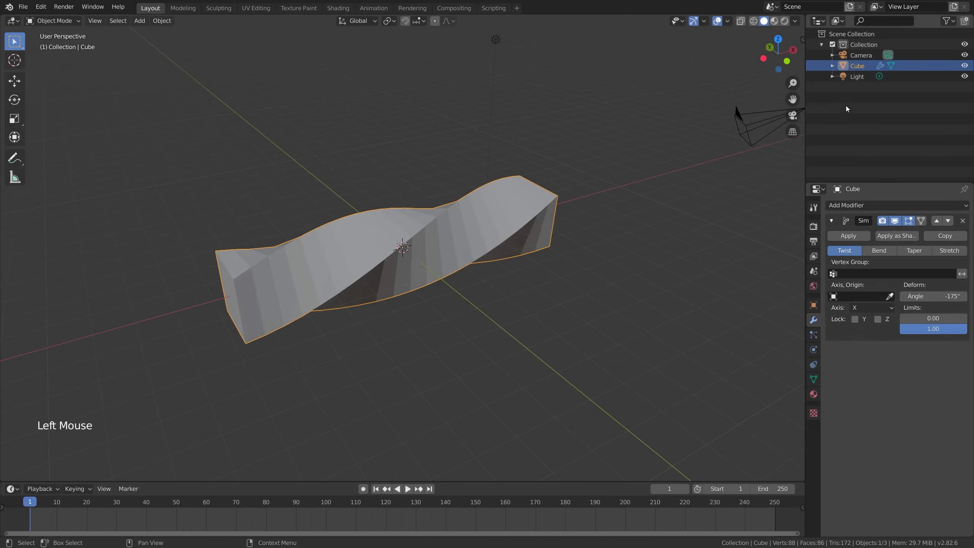
Rename the Cube object to CORE.
click(859, 65)
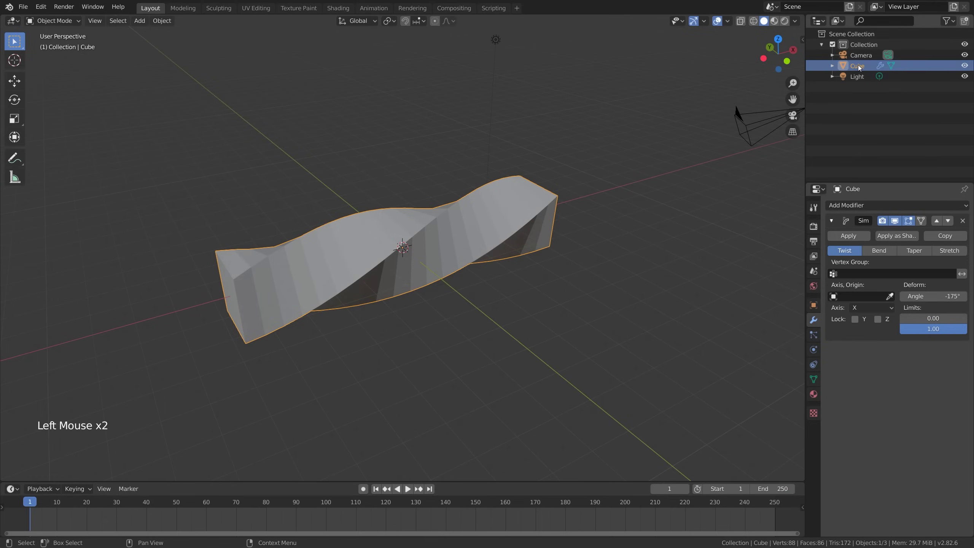
double_click(858, 66)
text(CORE)
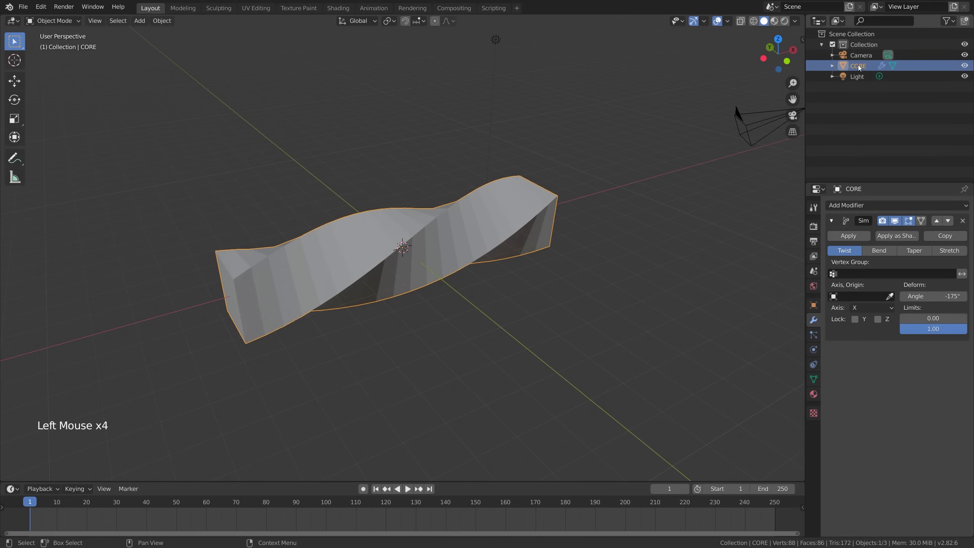
key(Return)
Delete the Light and the Camera from the scene collection.
click(848, 78)
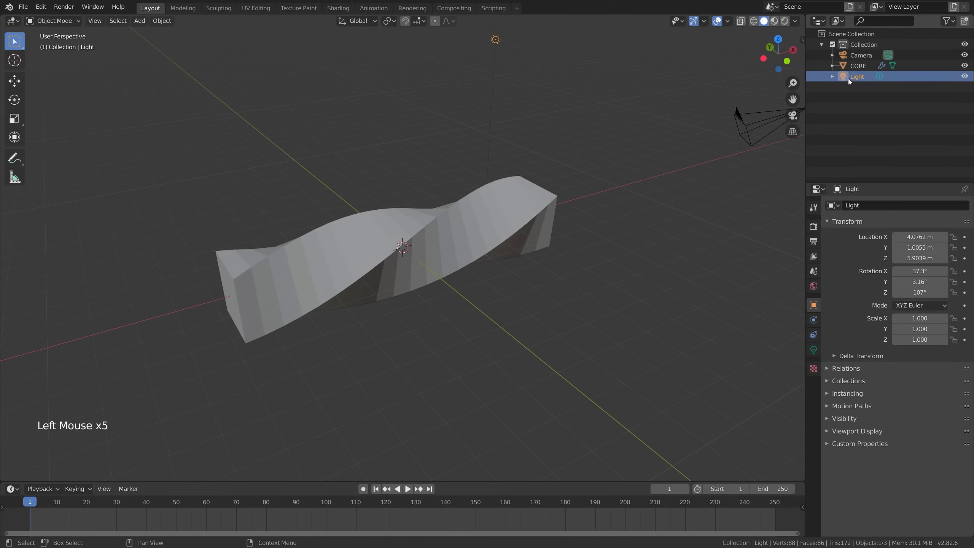
right_click(848, 77)
click(848, 74)
click(855, 56)
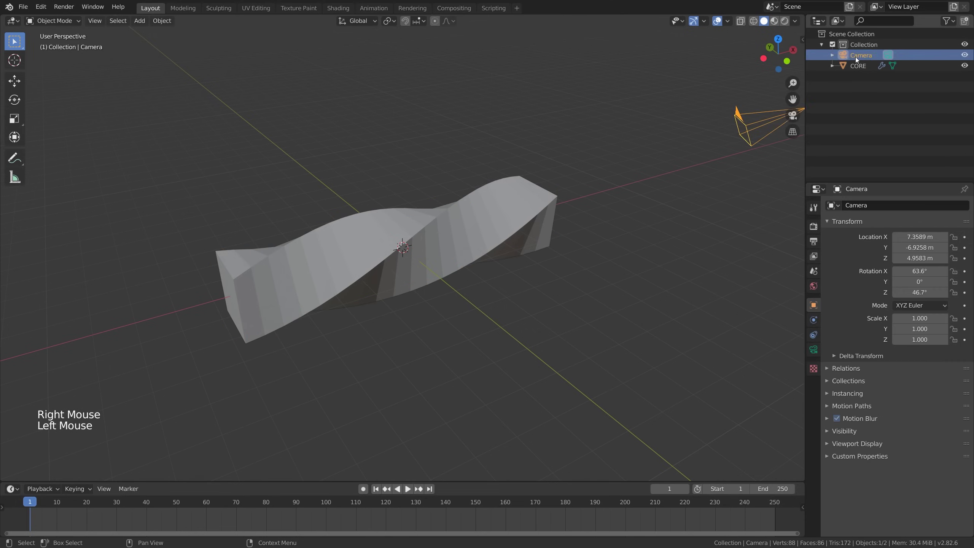
right_click(857, 53)
click(857, 53)
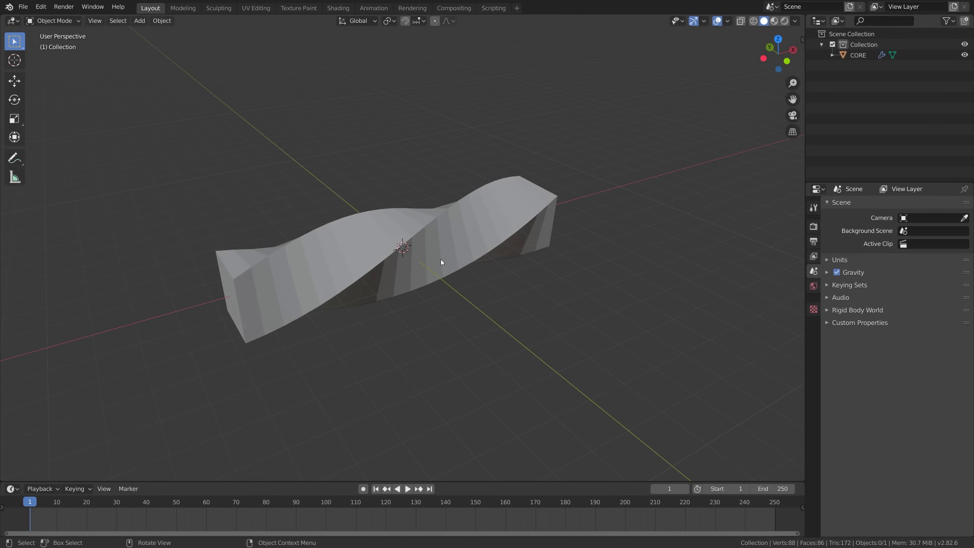
Select the twisted CORE object and add a Curve modifier below its Simple Deform modifier.
click(452, 232)
mouse_move(515, 335)
middle_down()
mouse_move(523, 338)
mouse_move(515, 342)
middle_up()
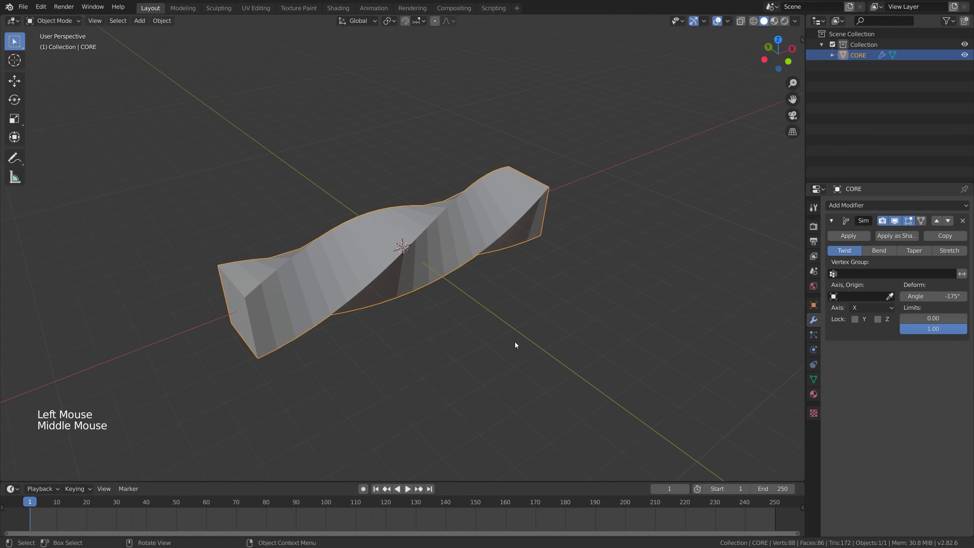
click(832, 220)
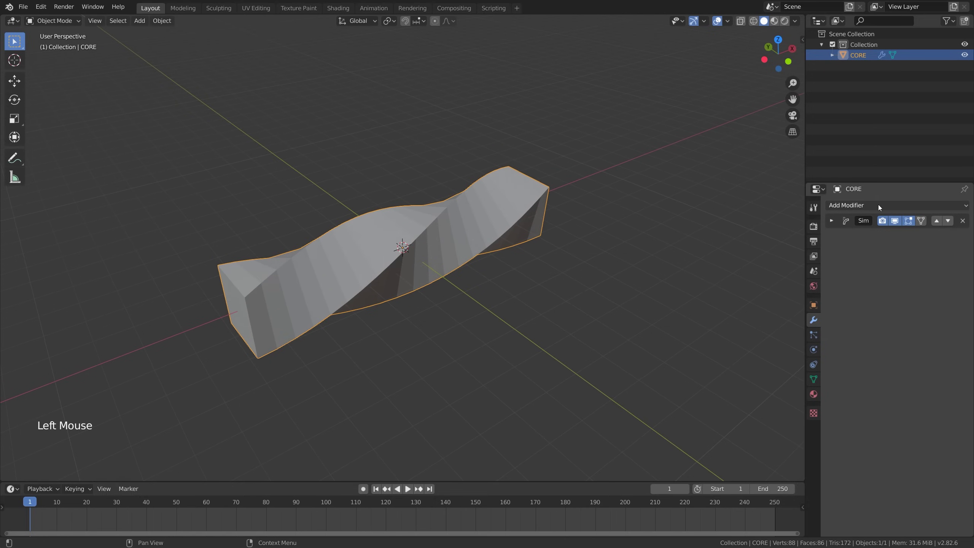
click(884, 206)
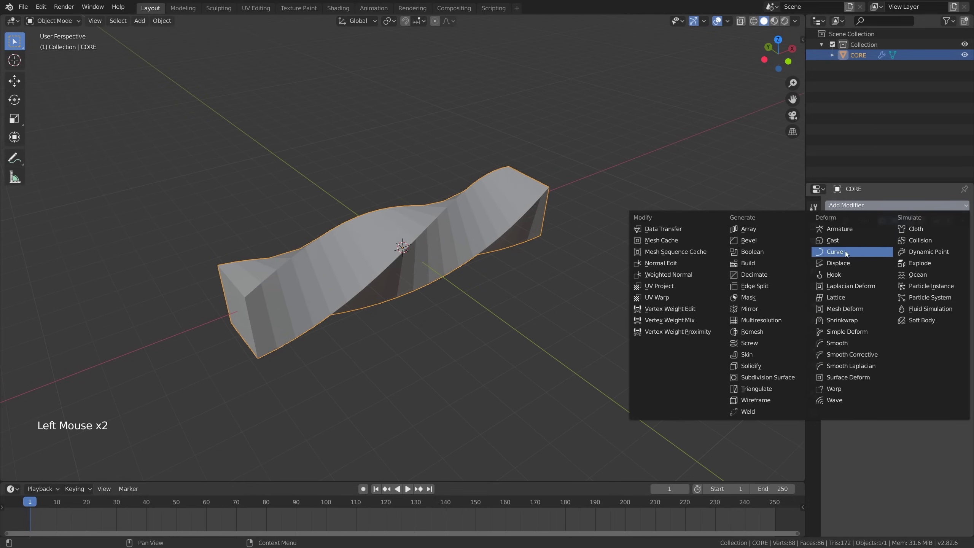
click(860, 252)
click(852, 280)
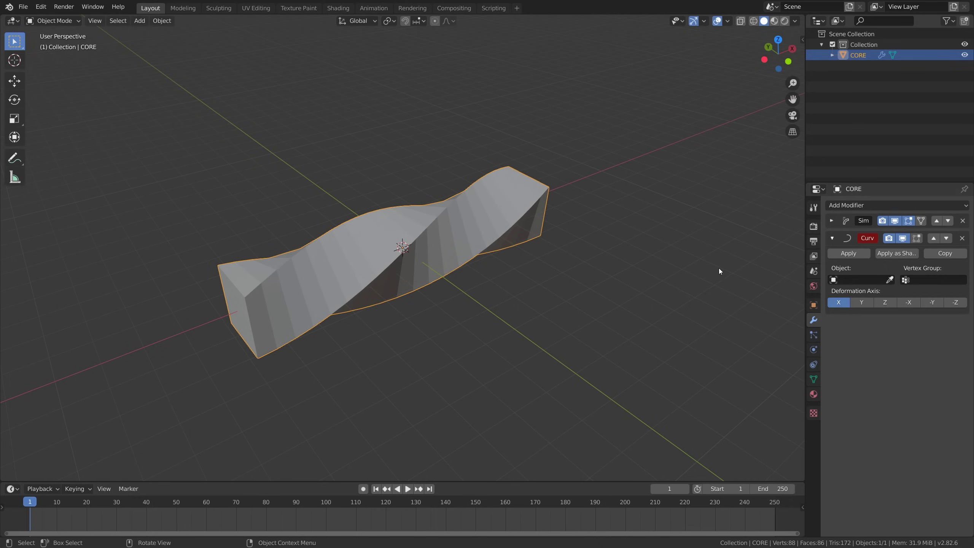
Add a Bezier curve to the scene at the centre of the CORE object.
key(shift+a)
key(shift+a)
mouse_move(498, 173)
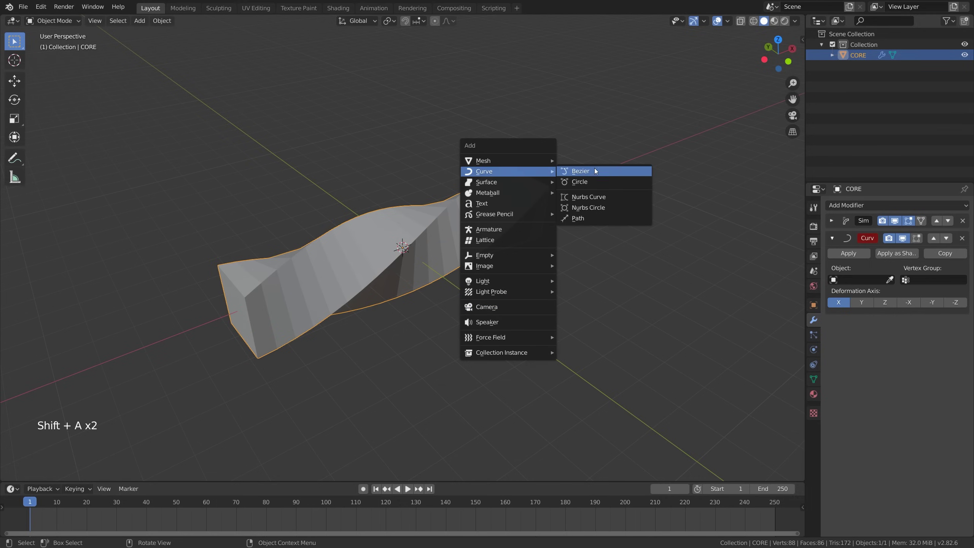
click(607, 171)
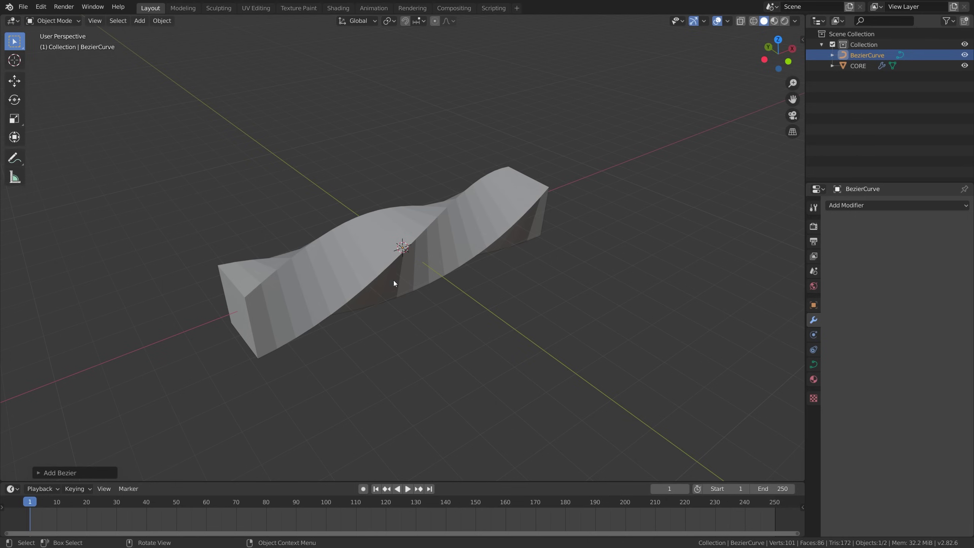
scroll(433, 292, up, 3)
scroll(439, 296, down, 2)
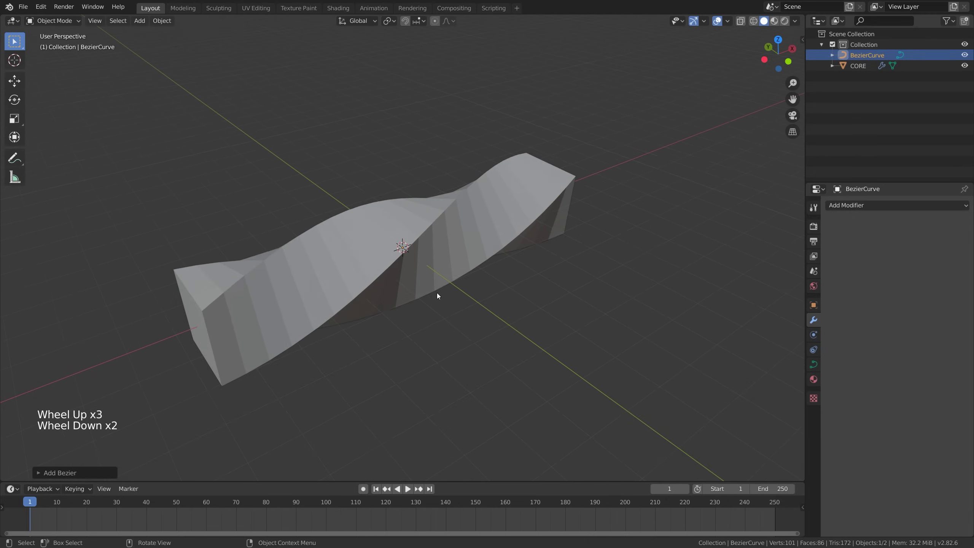
mouse_move(439, 295)
middle_down()
mouse_move(528, 283)
mouse_move(449, 303)
middle_up()
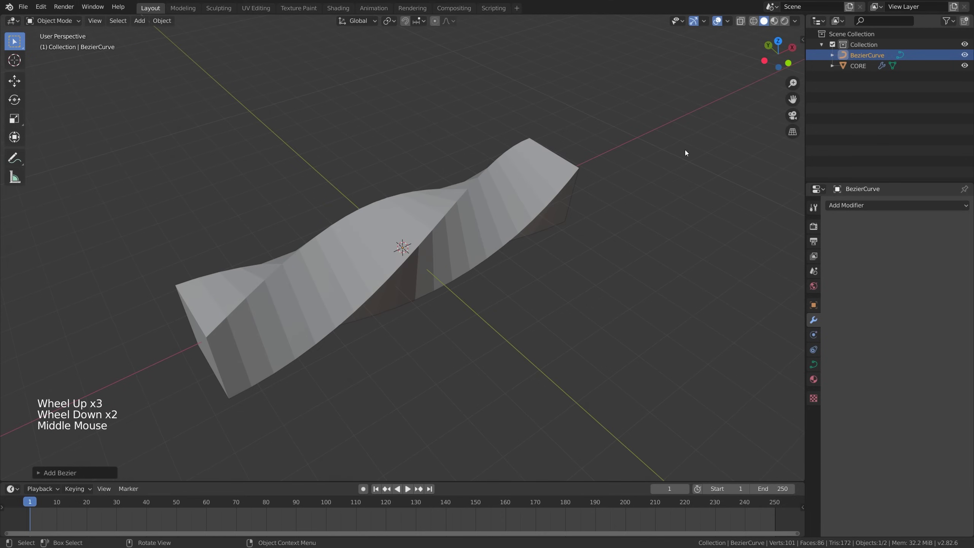
Turn on X-ray display to view the Bezier curve inside the twisted CORE mesh.
click(740, 24)
scroll(454, 323, up, 6)
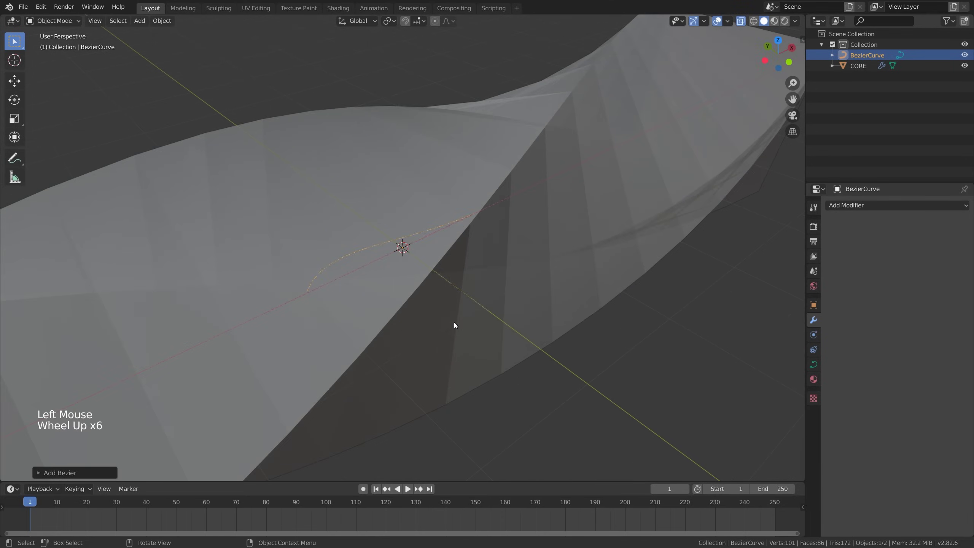
middle_drag(454, 324, 486, 313)
scroll(486, 314, down, 2)
middle_drag(487, 314, 452, 326)
scroll(450, 325, down, 5)
scroll(449, 325, up, 2)
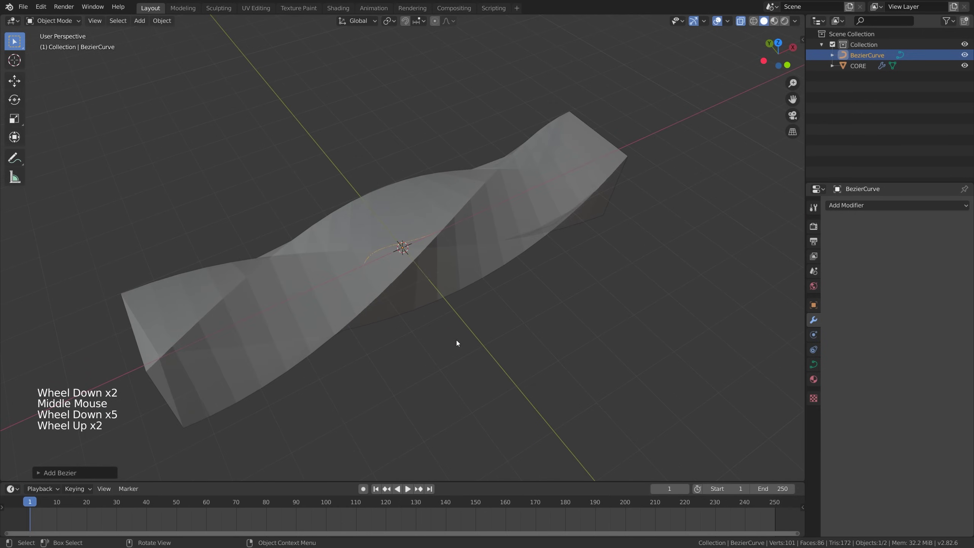
Scale all the Bezier curve's points up by about 5.45 in Edit Mode, and return to Object Mode.
key(Tab)
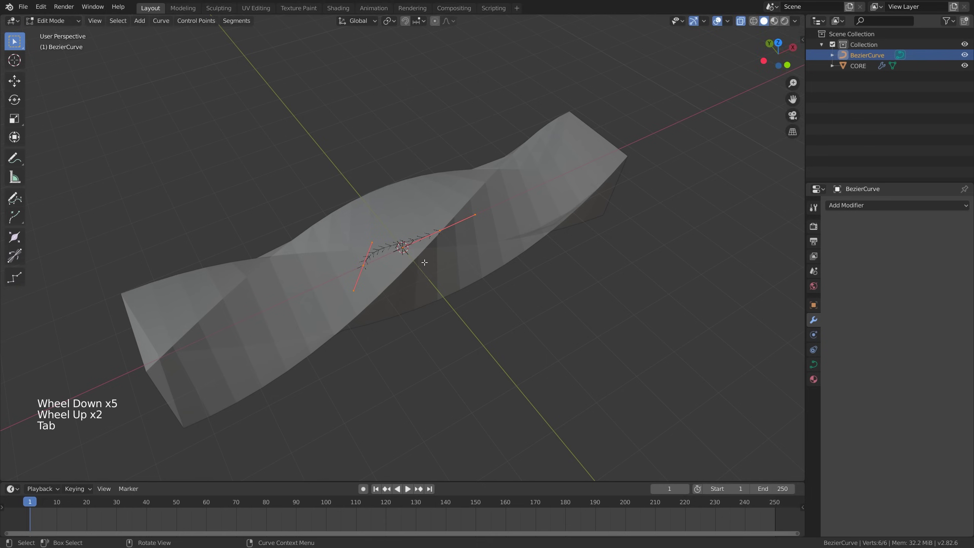
key(s)
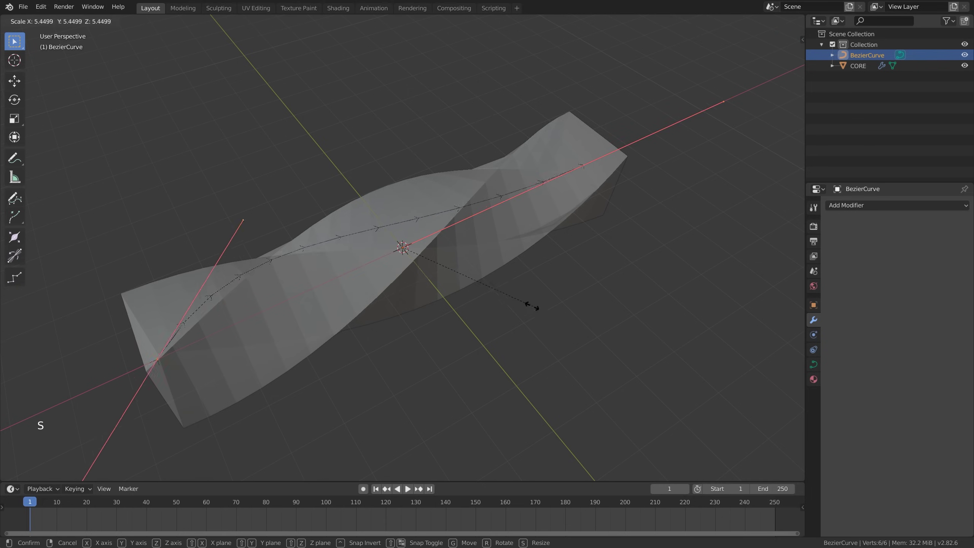
click(532, 307)
scroll(550, 307, down, 2)
middle_drag(550, 307, 453, 284)
key(Tab)
Turn off X-ray display and assign BezierCurve as the object of CORE's Curve modifier.
click(419, 262)
click(741, 21)
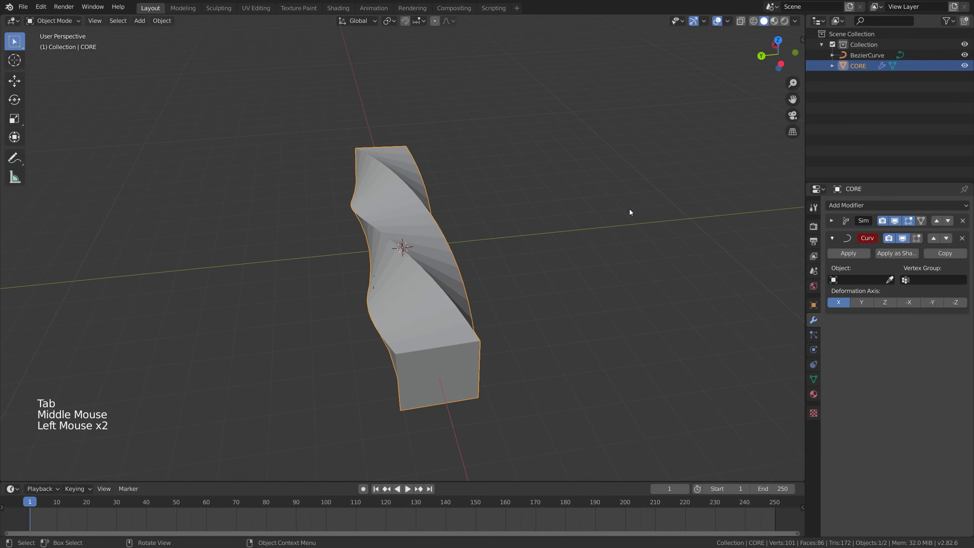
middle_drag(630, 209, 566, 267)
click(833, 280)
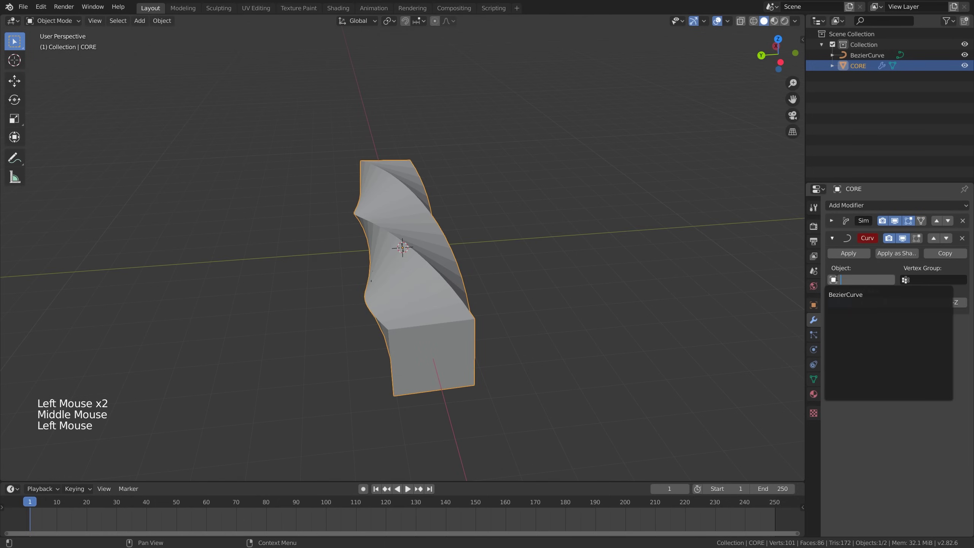
click(866, 295)
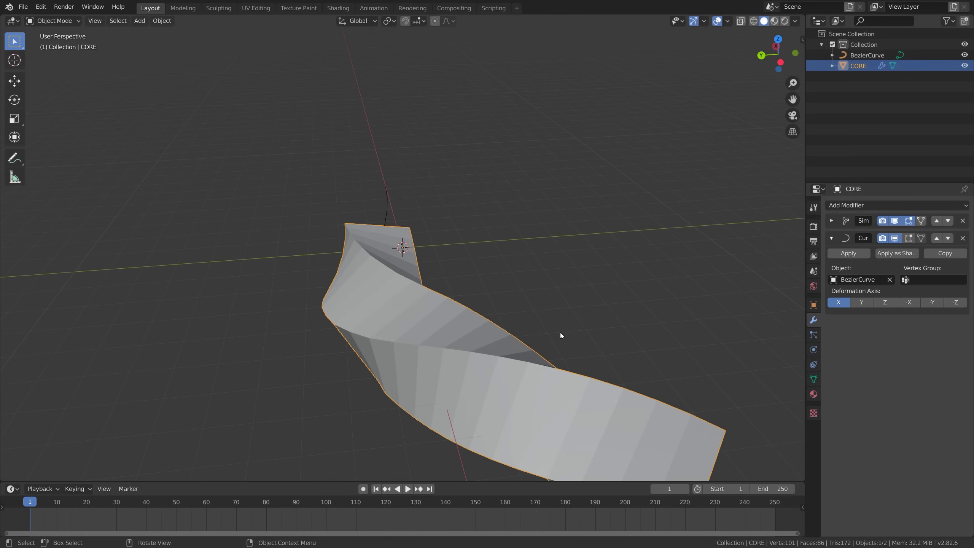
Rotate the Bezier curve's starting control point in Edit Mode to change how the twisted CORE mesh bends.
middle_drag(560, 332, 461, 335)
scroll(457, 338, down, 2)
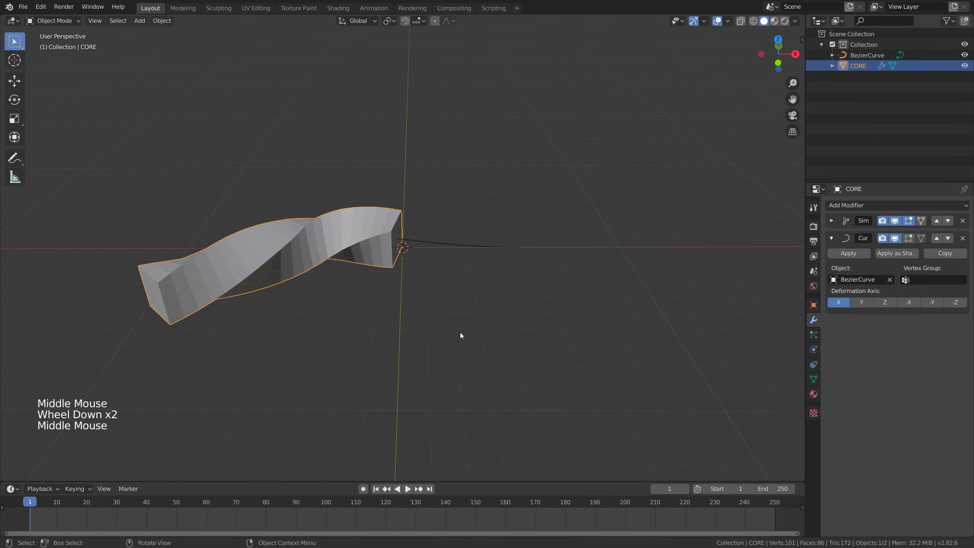
click(441, 246)
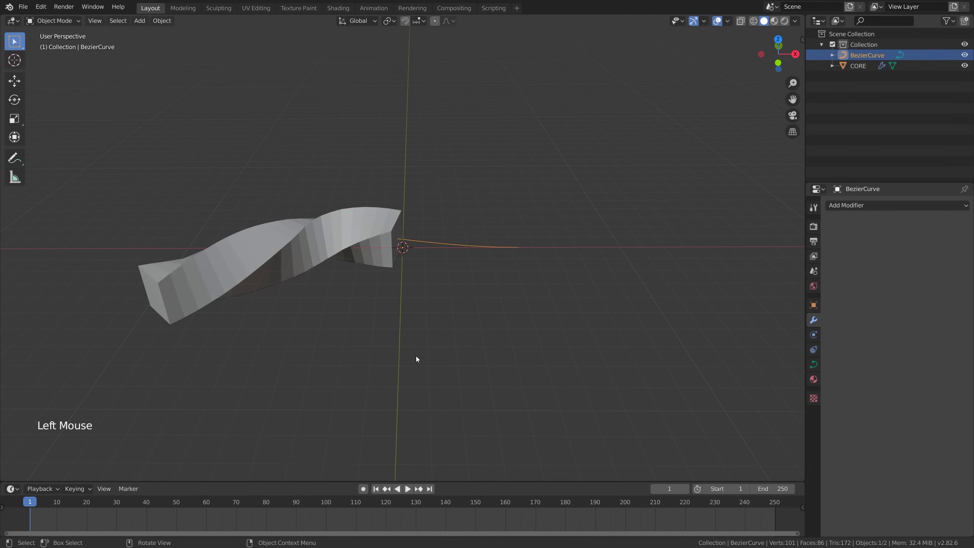
key(Tab)
click(286, 248)
middle_drag(286, 249, 441, 337)
key(r)
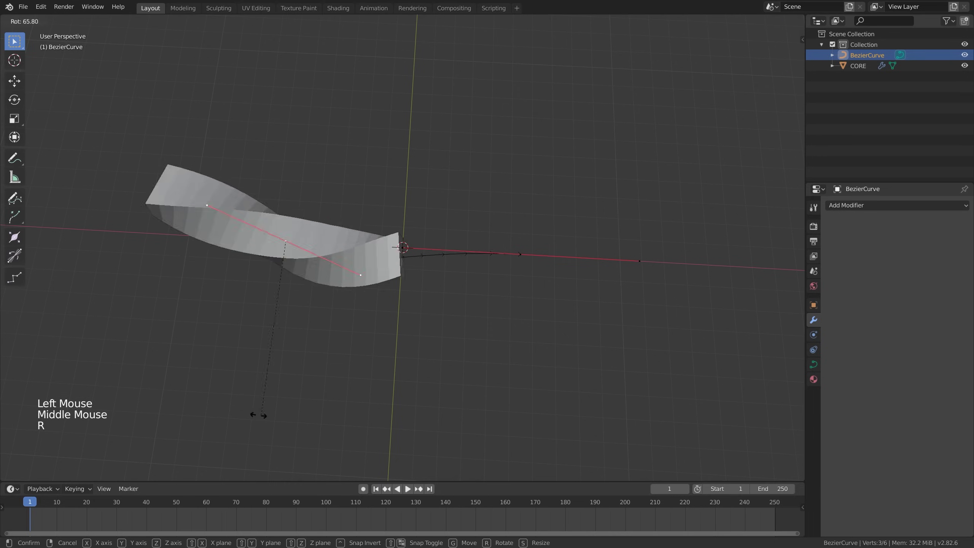
click(494, 286)
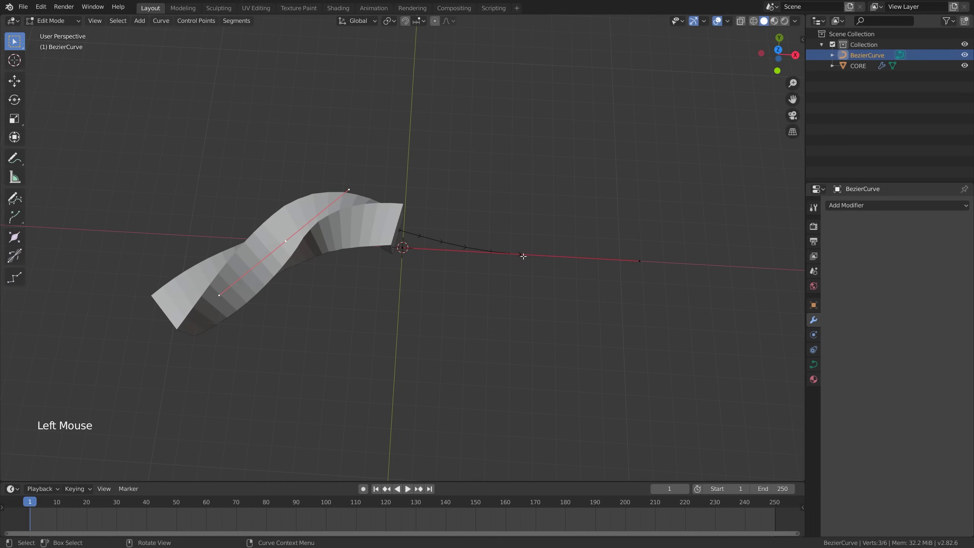
key(r)
key(Escape)
Extrude a new control point upward from the far end of the Bezier curve and rotate its handles into a rounded turn.
middle_drag(577, 342, 443, 363)
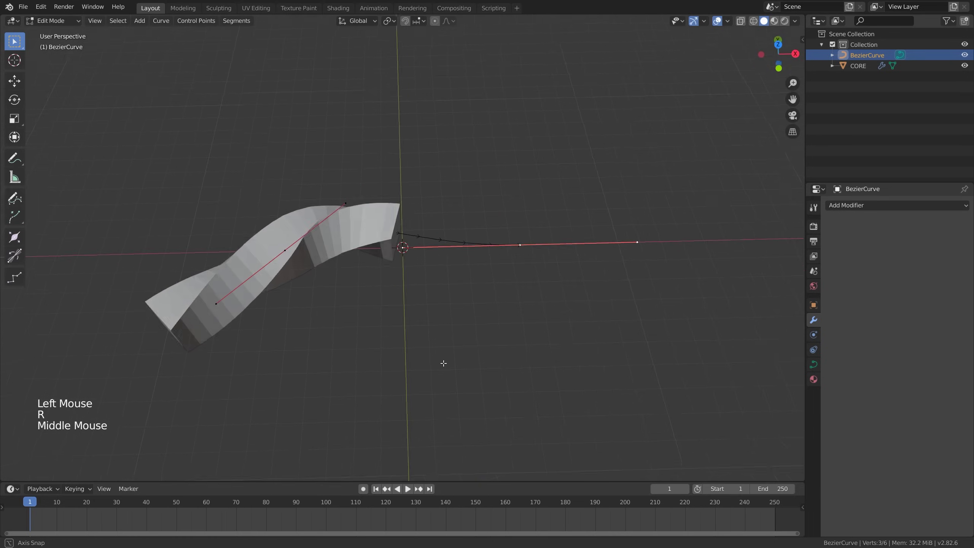
middle_drag(526, 341, 502, 348)
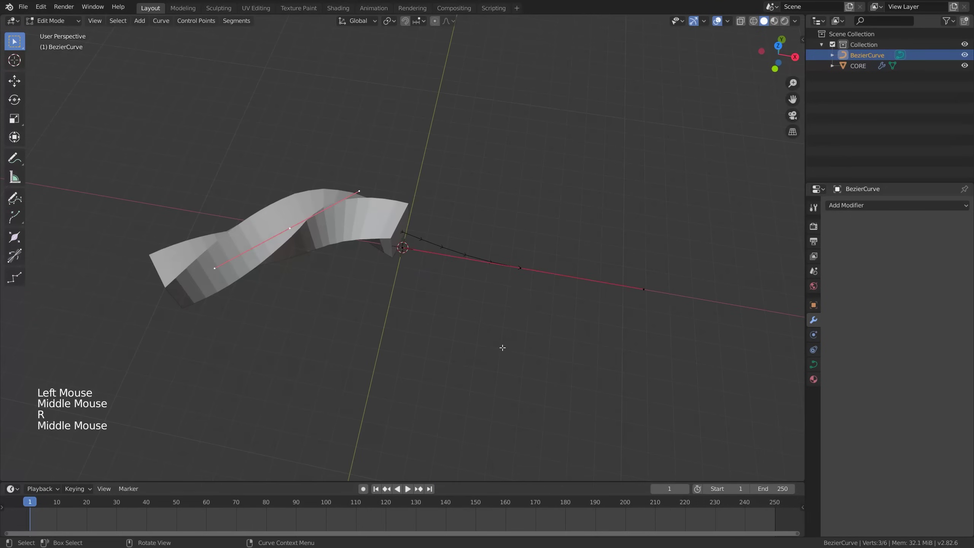
click(522, 268)
middle_drag(553, 324, 569, 328)
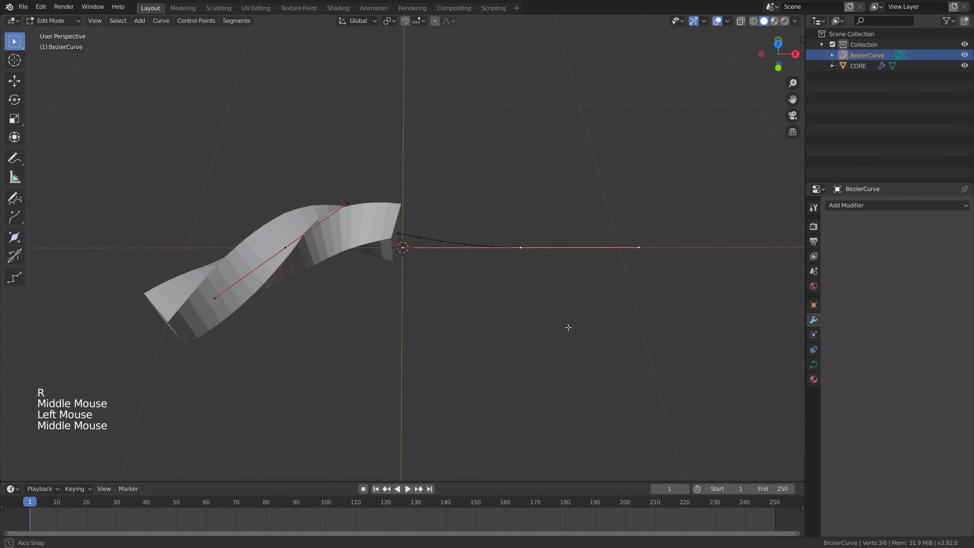
right_click(530, 248)
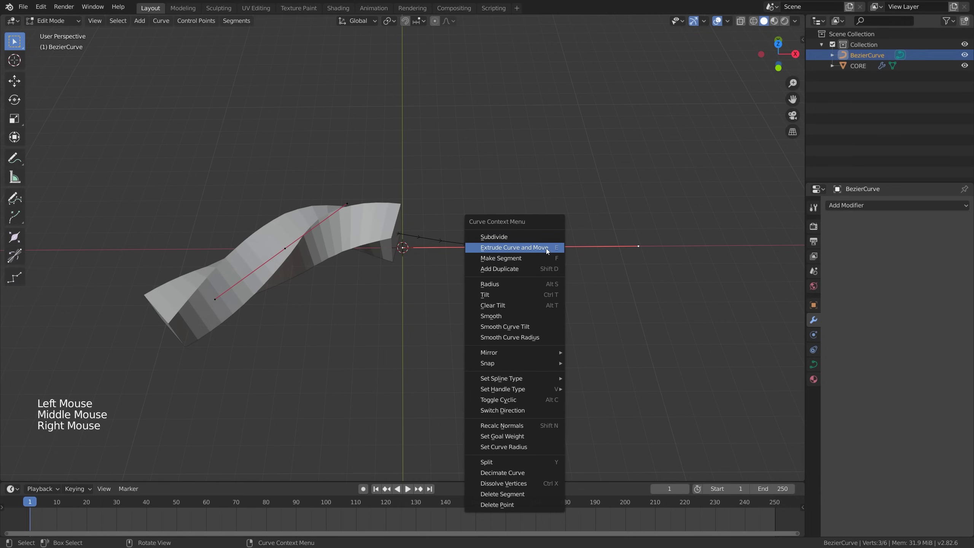
click(547, 248)
click(510, 83)
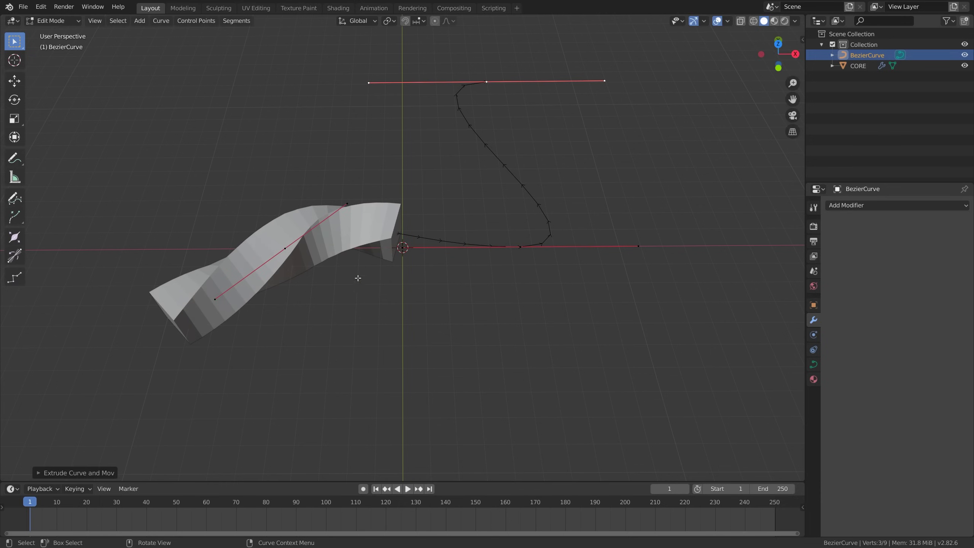
key(r)
key(r)
click(664, 202)
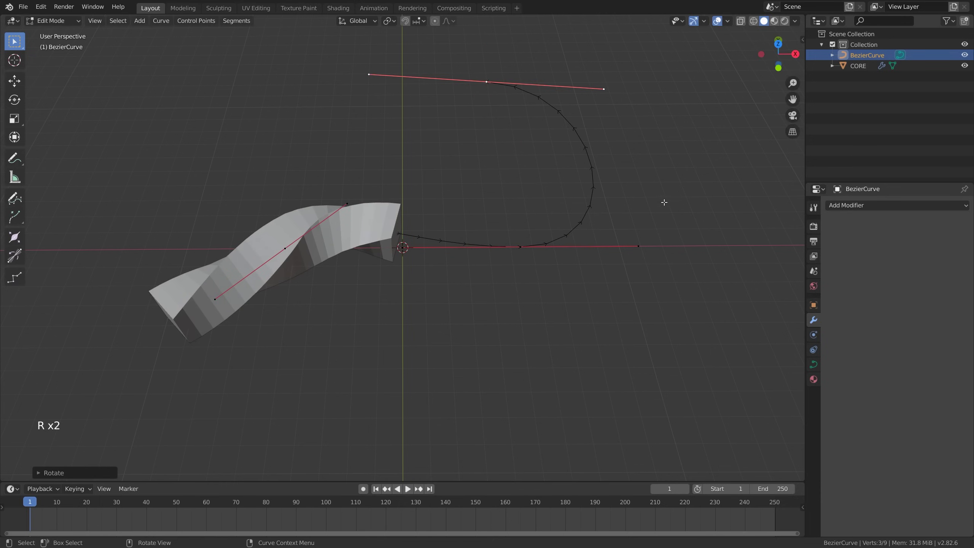
Extrude a fourth control point from the curve's new end and rotate its handles toward an upward bend.
scroll(530, 303, down, 2)
middle_drag(530, 303, 359, 305)
key(e)
click(462, 280)
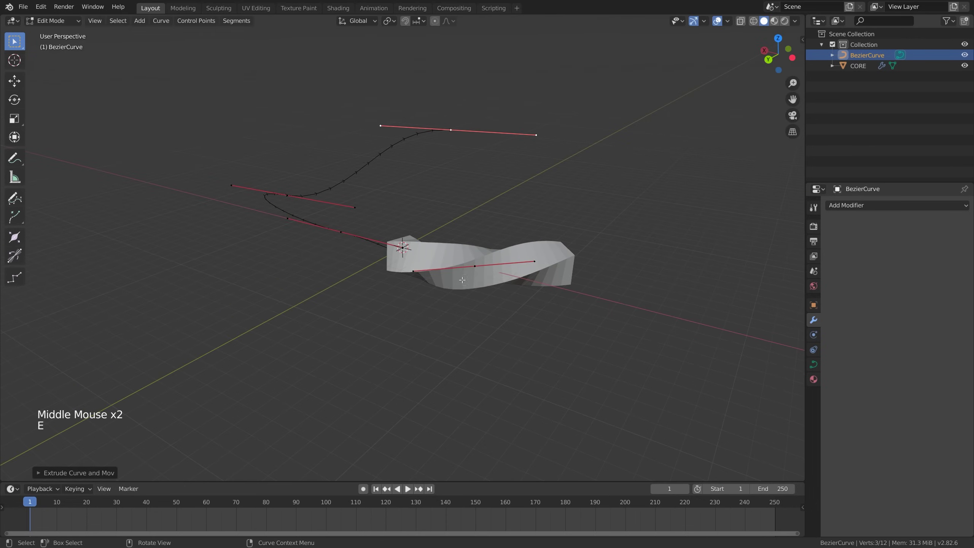
key(r)
click(626, 287)
middle_drag(627, 287, 496, 279)
key(r)
click(394, 337)
Extrude a fifth control point above the fourth and rotate its handles to curl the curve back the other way.
key(e)
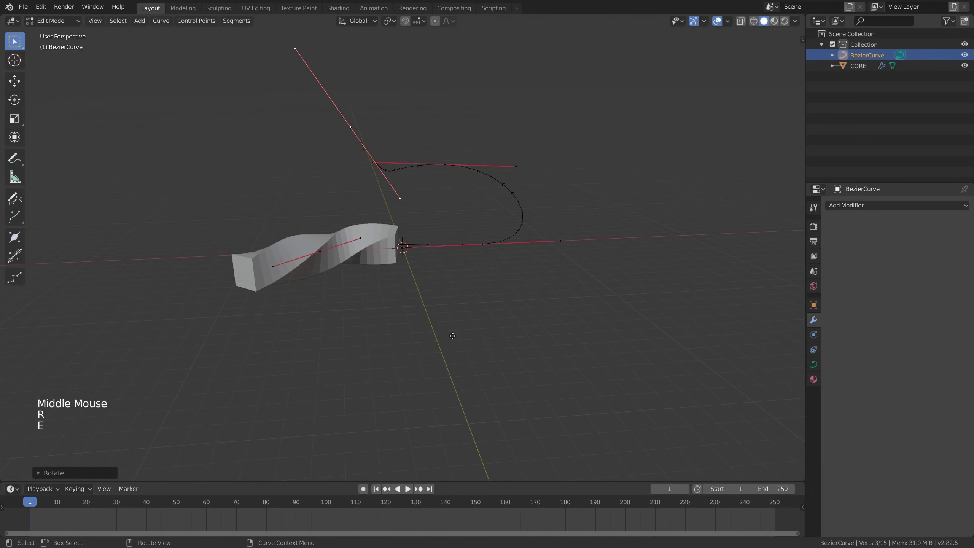
click(532, 273)
key(r)
click(231, 35)
key(r)
click(479, 288)
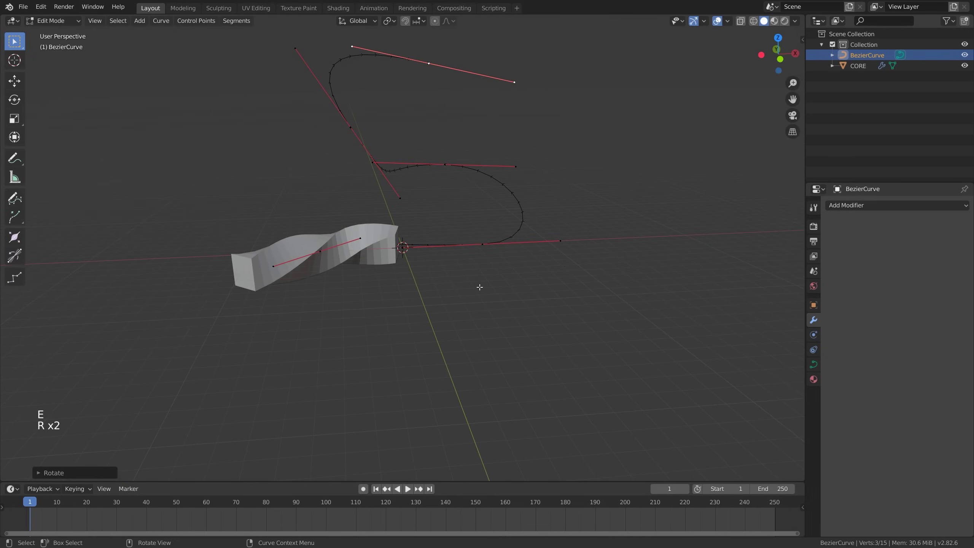
Scale down the handles of the curve's last control point and of the one before it.
key(s)
click(345, 123)
key(s)
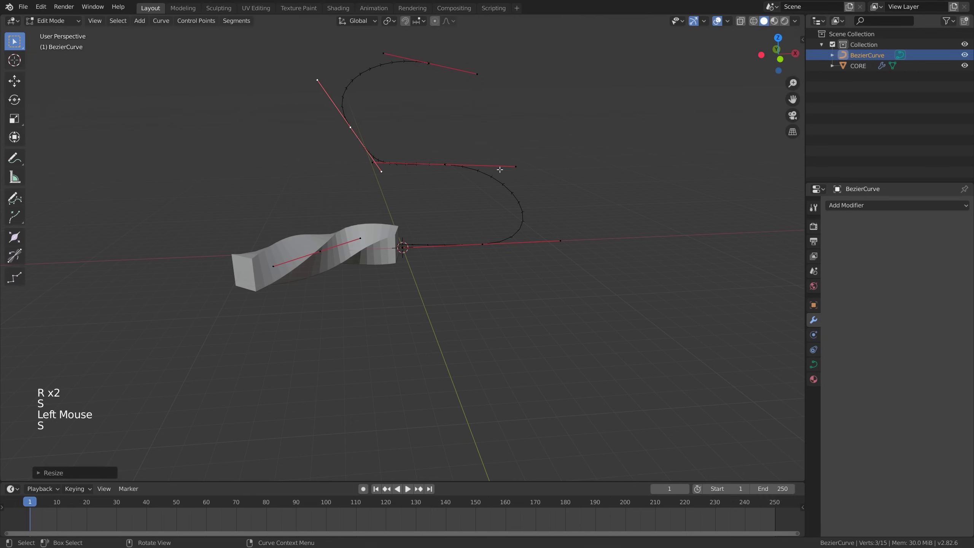
Move and rotate the second-to-last control point to smooth the S-shaped curve, and return to Object Mode.
key(g)
click(483, 179)
key(r)
click(495, 223)
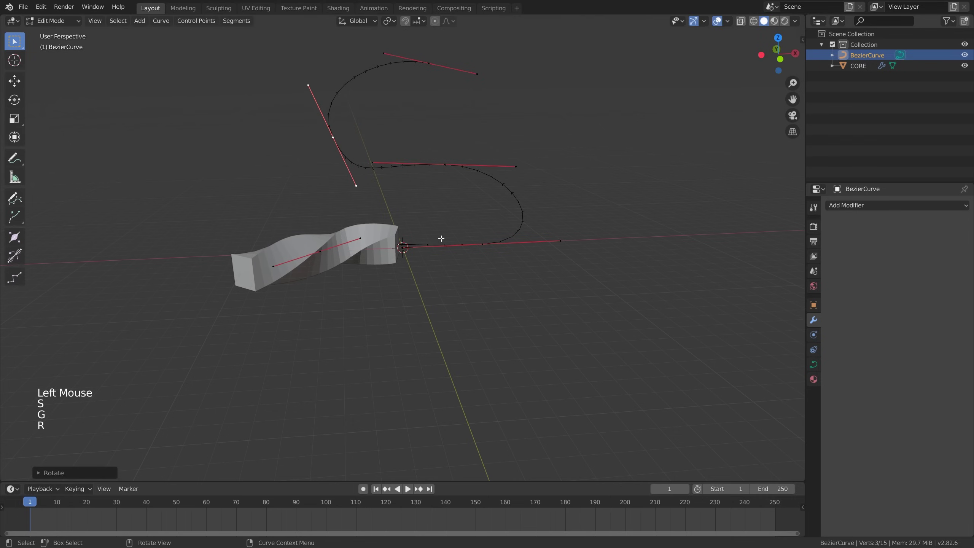
middle_drag(442, 238, 452, 325)
key(g)
click(513, 251)
key(Tab)
Slide CORE along the global X axis onto the start of the Bezier curve, at an X location of about 6.65 m.
scroll(511, 271, up, 1)
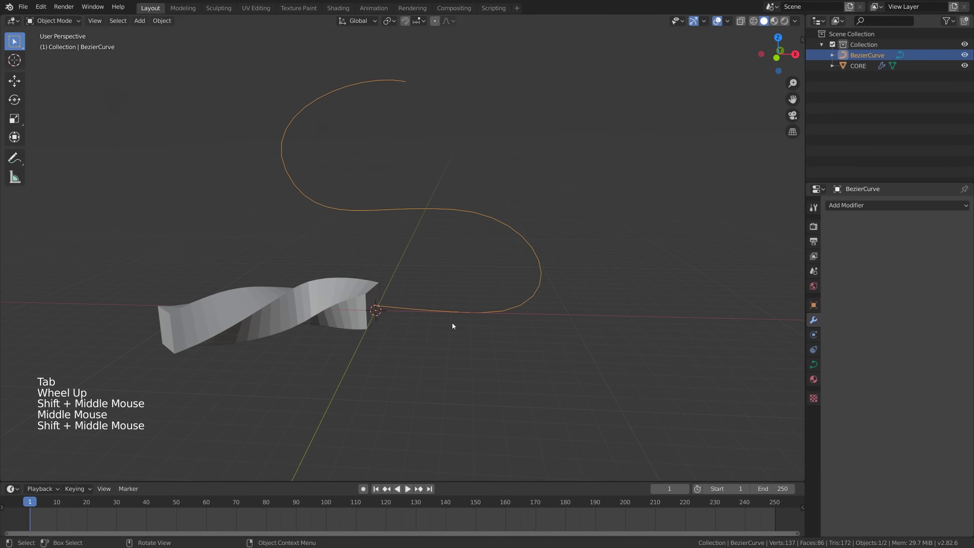
click(360, 290)
middle_drag(418, 391, 453, 393)
scroll(427, 403, down, 1)
key(g)
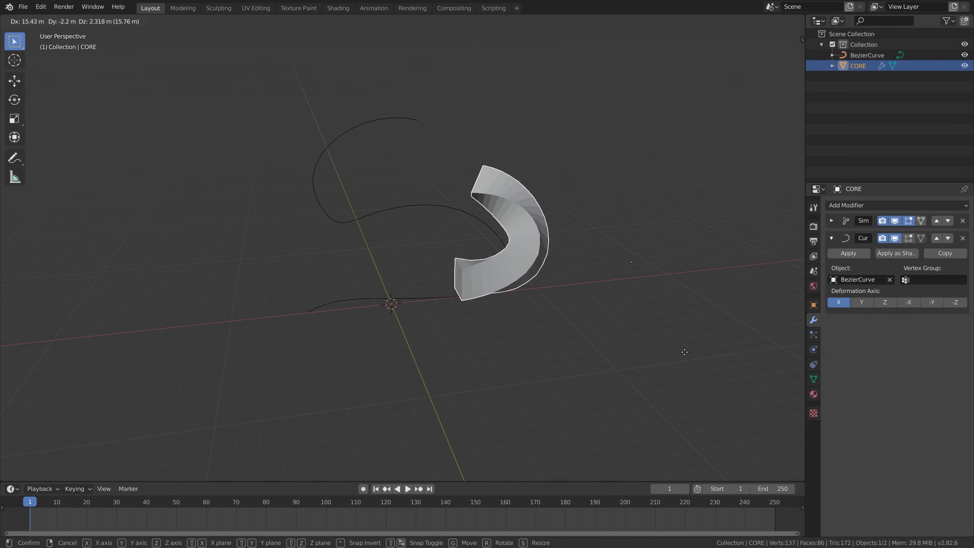
key(y)
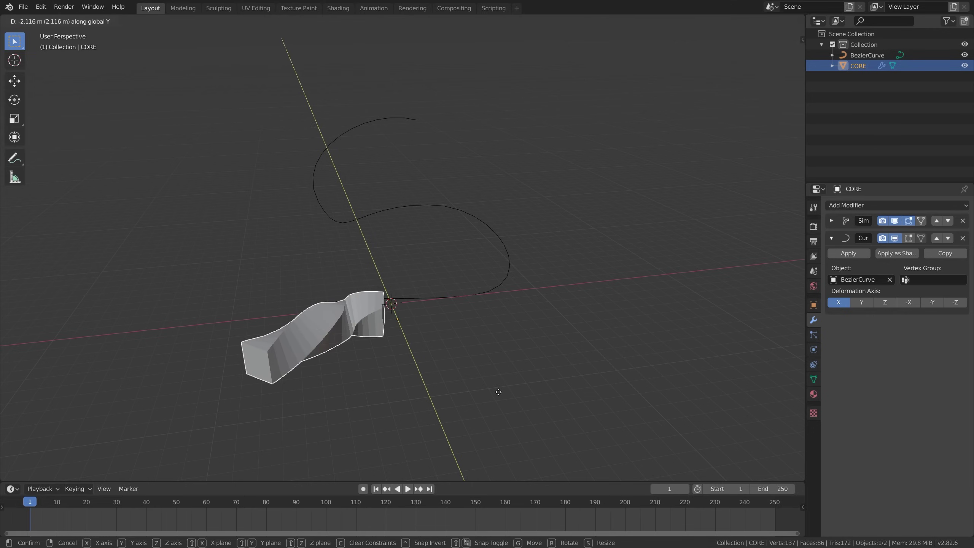
key(z)
key(x)
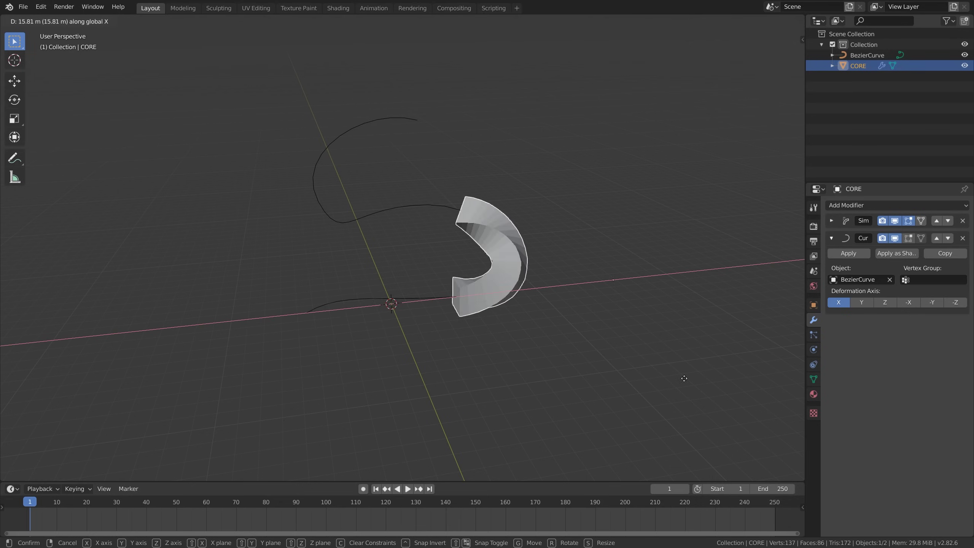
click(553, 398)
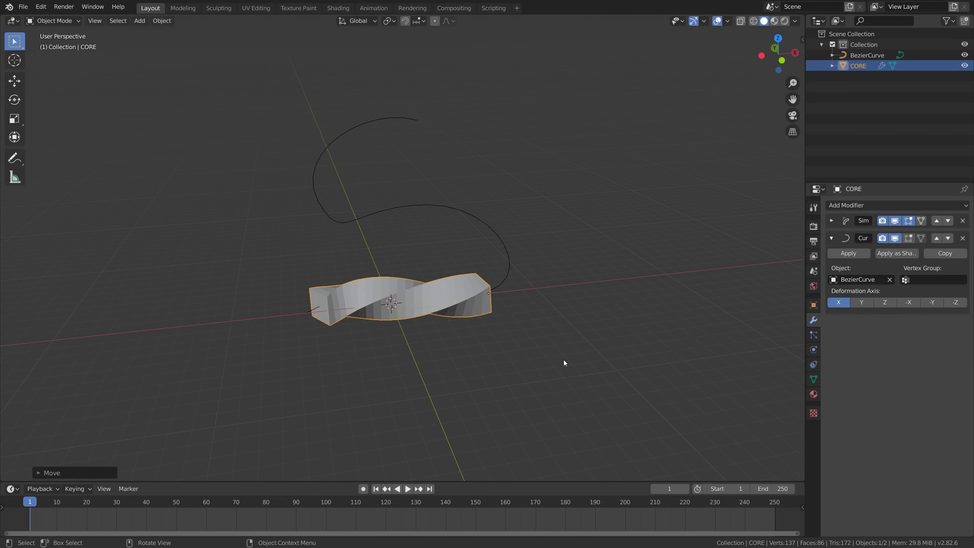
mouse_move(552, 342)
middle_down()
mouse_move(588, 342)
mouse_move(559, 355)
middle_up()
key(g)
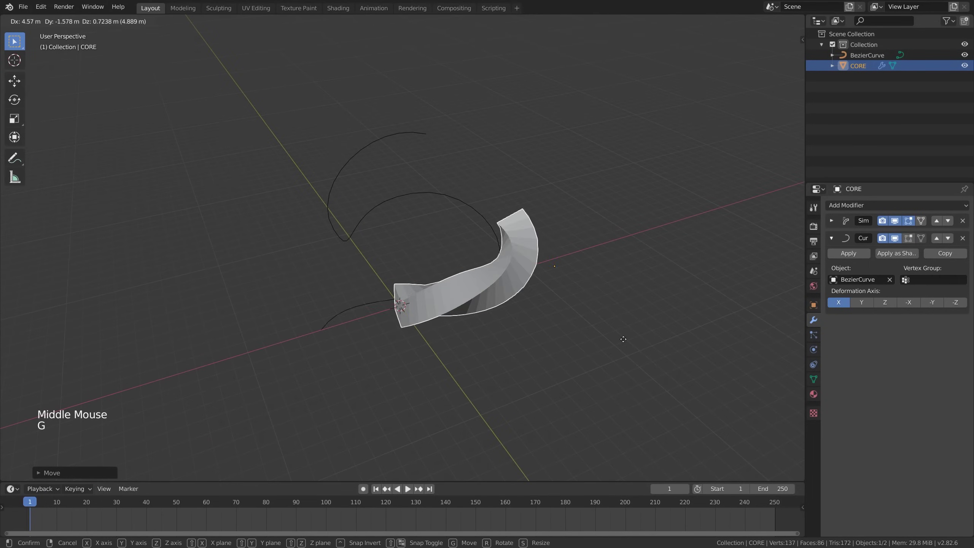
click(567, 351)
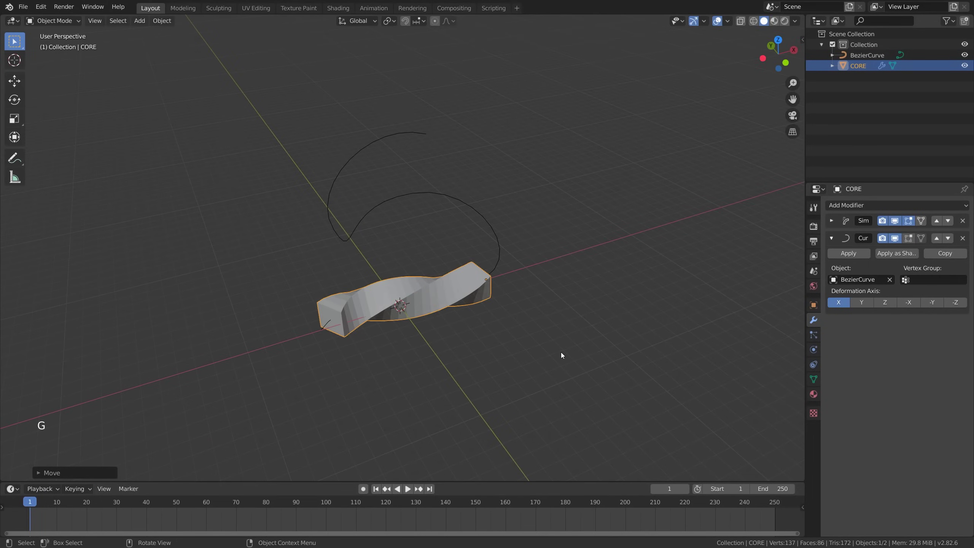
Set CORE's X location to about 7.11 m and lock its Y and Z locations.
click(802, 39)
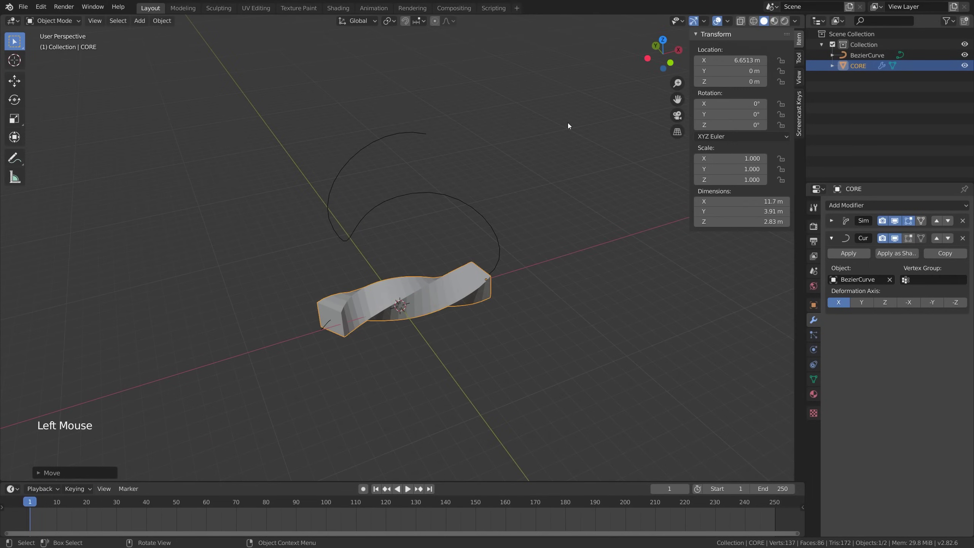
key(n)
key(n)
key(n)
key(n)
drag(730, 60, 748, 60)
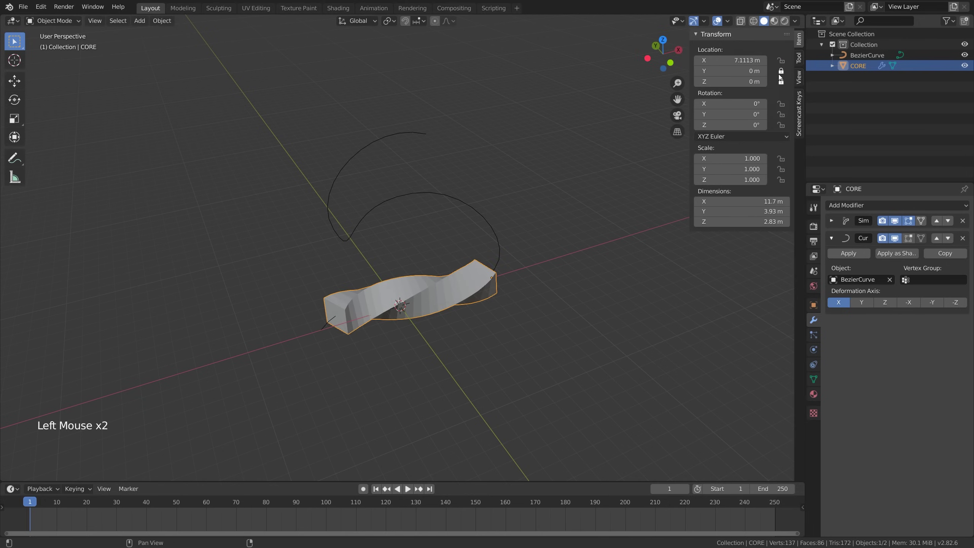
Try sliding CORE along the Bezier curve with its Y and Z locations locked.
key(g)
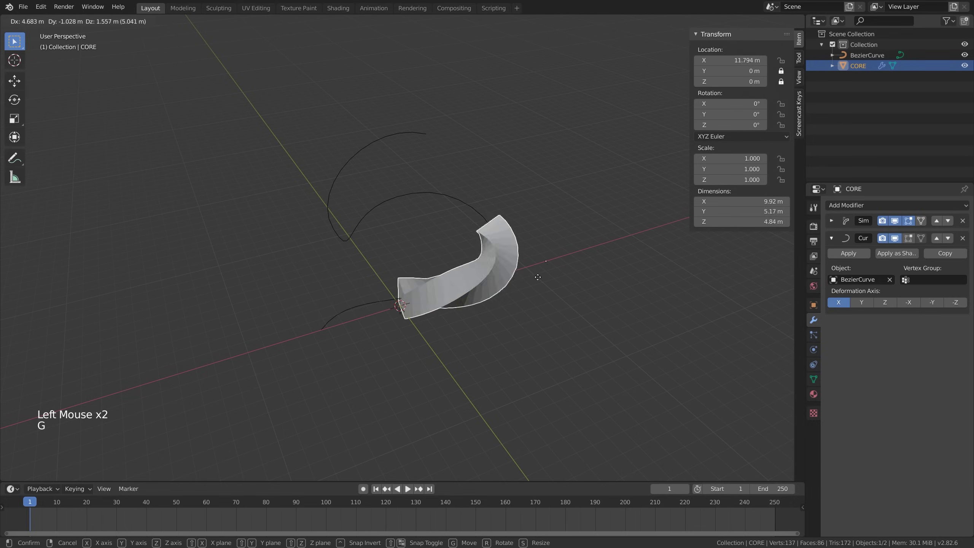
right_click(601, 309)
click(601, 309)
key(n)
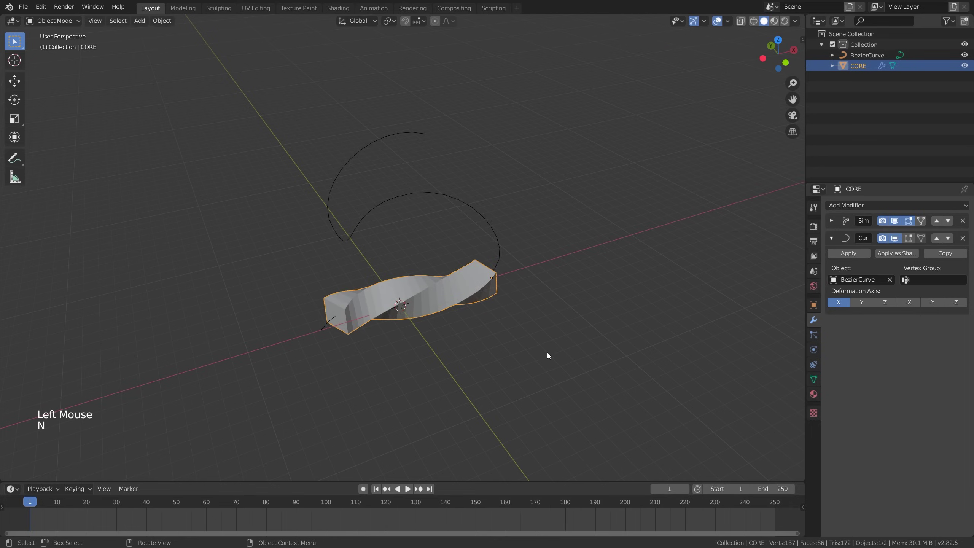
scroll(535, 360, up, 2)
middle_drag(550, 366, 540, 420)
key(g)
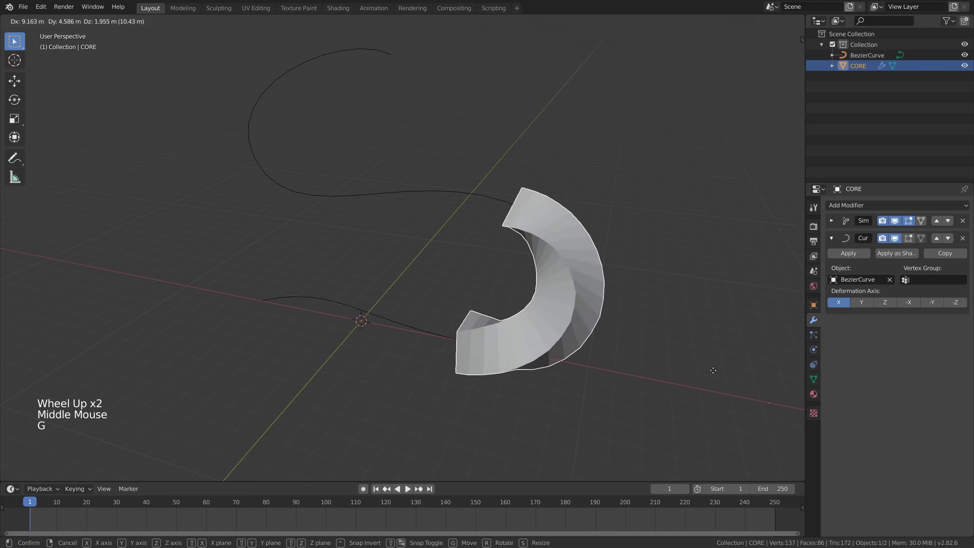
click(543, 370)
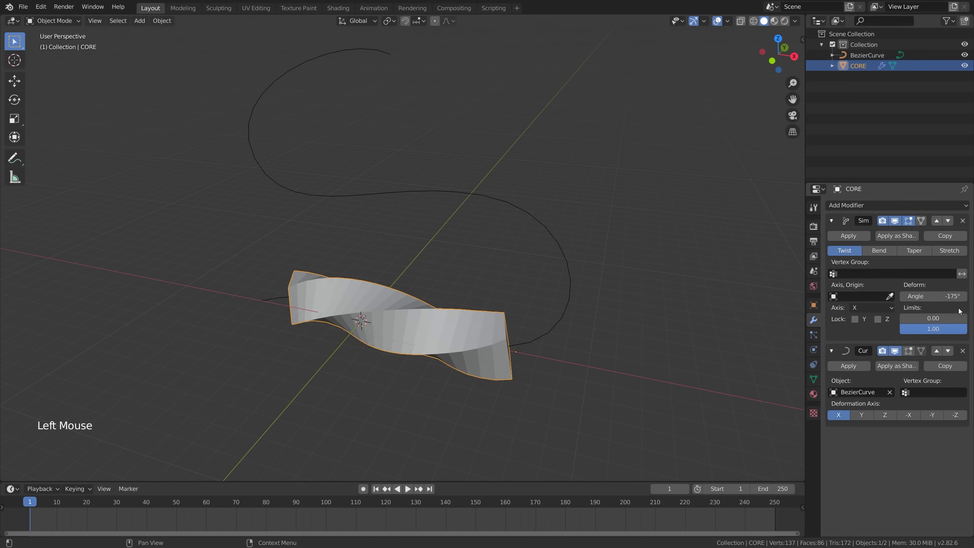
Set the Twist angle of CORE's Simple Deform modifier to -61.9°.
drag(930, 296, 953, 296)
key(g)
scroll(578, 359, down, 1)
middle_drag(578, 358, 611, 354)
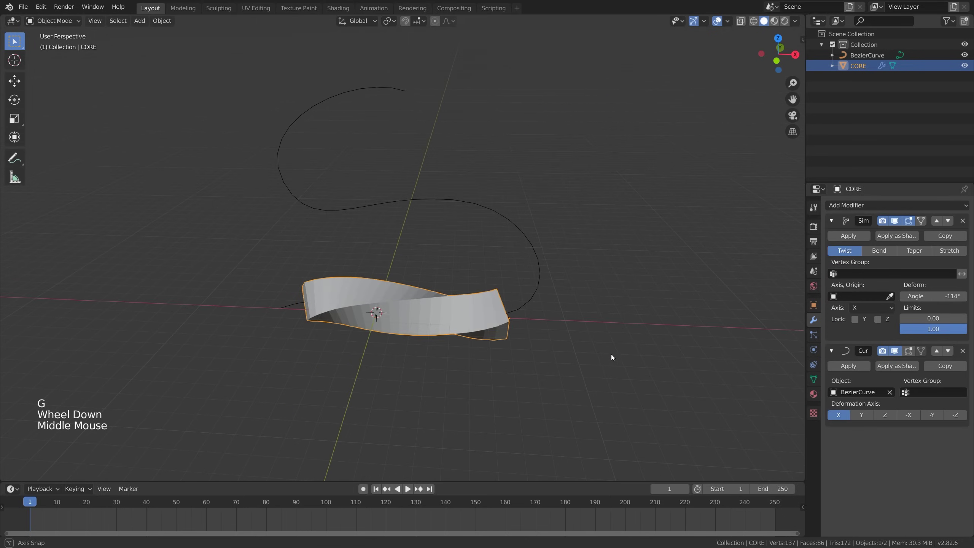
drag(927, 296, 948, 296)
middle_drag(537, 347, 686, 272)
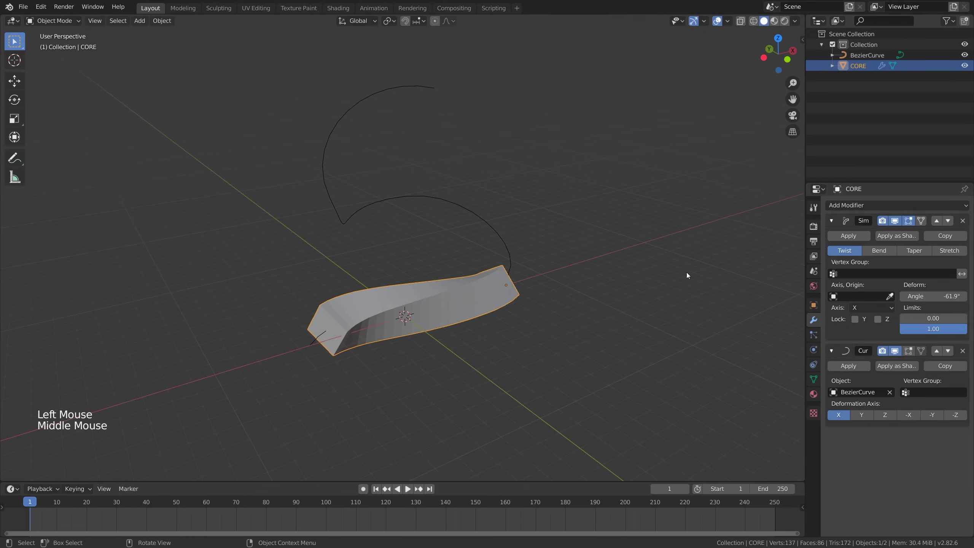
Assign BezierCurve as the origin of CORE's Simple Deform modifier and test sliding CORE along the curve.
click(851, 296)
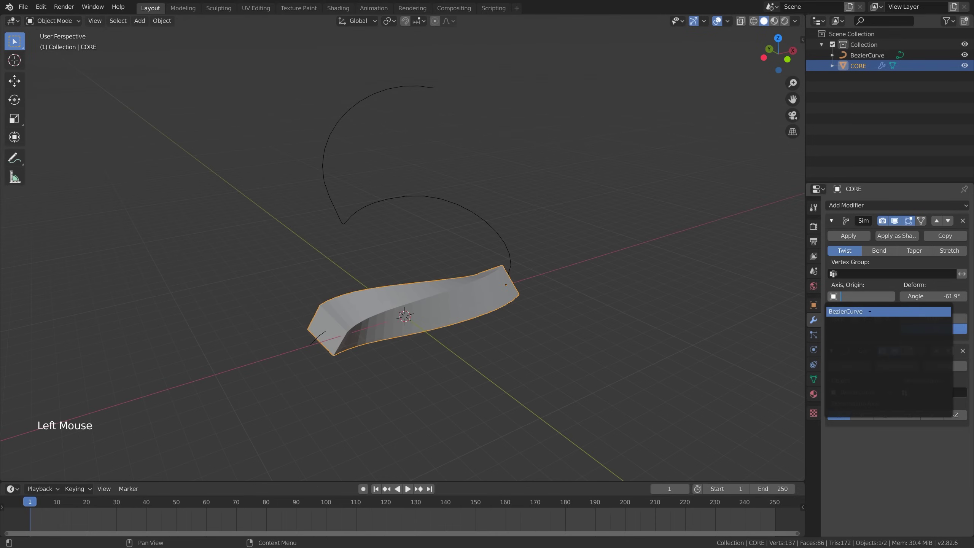
click(869, 312)
middle_drag(539, 306, 498, 311)
key(g)
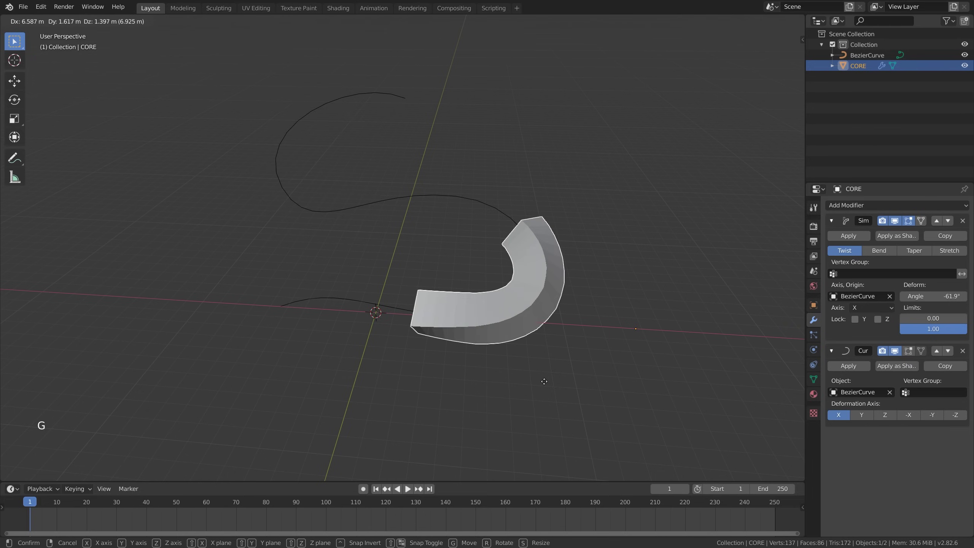
key(Escape)
Set the Simple Deform Twist angle to -256° and test sliding the twisted CORE along the curve.
mouse_move(920, 296)
mouse_down()
mouse_move(890, 296)
mouse_move(921, 296)
mouse_up()
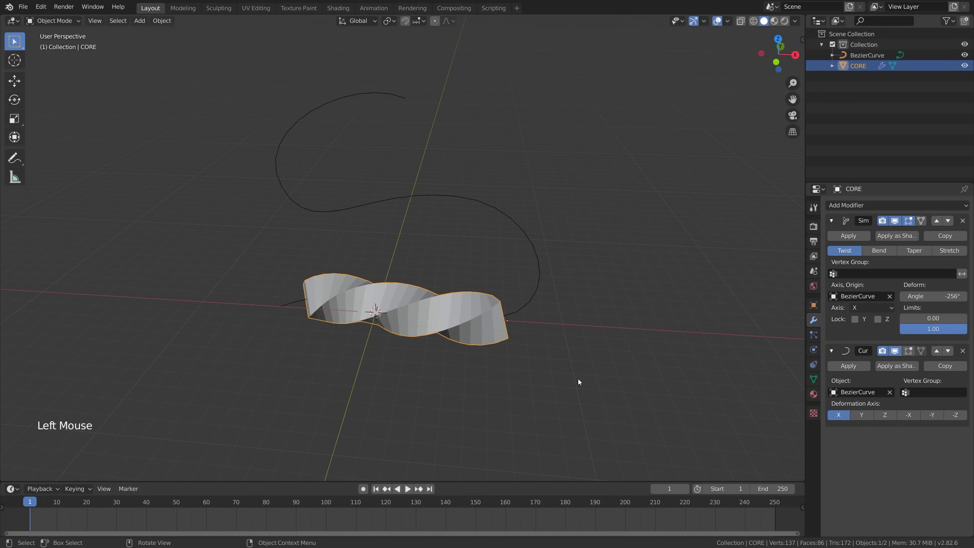
key(g)
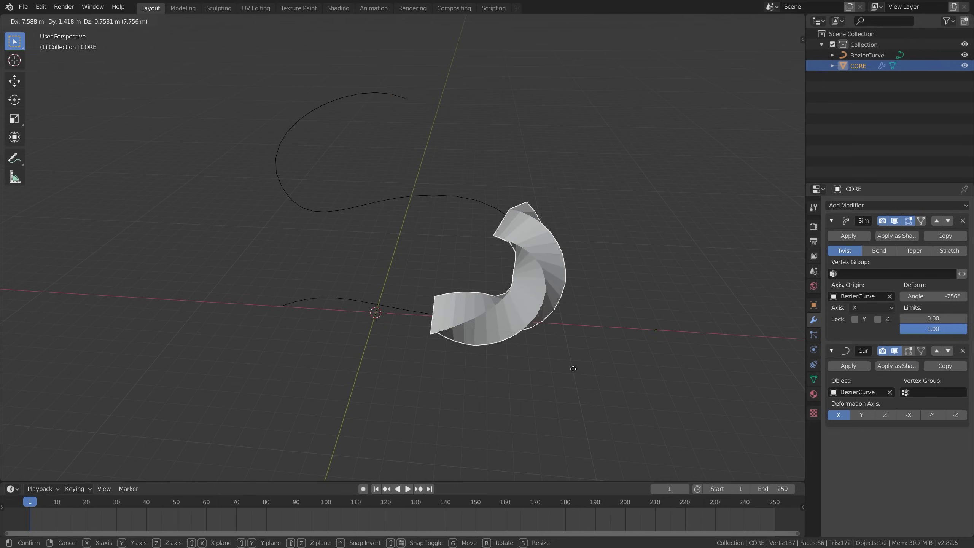
right_click(444, 386)
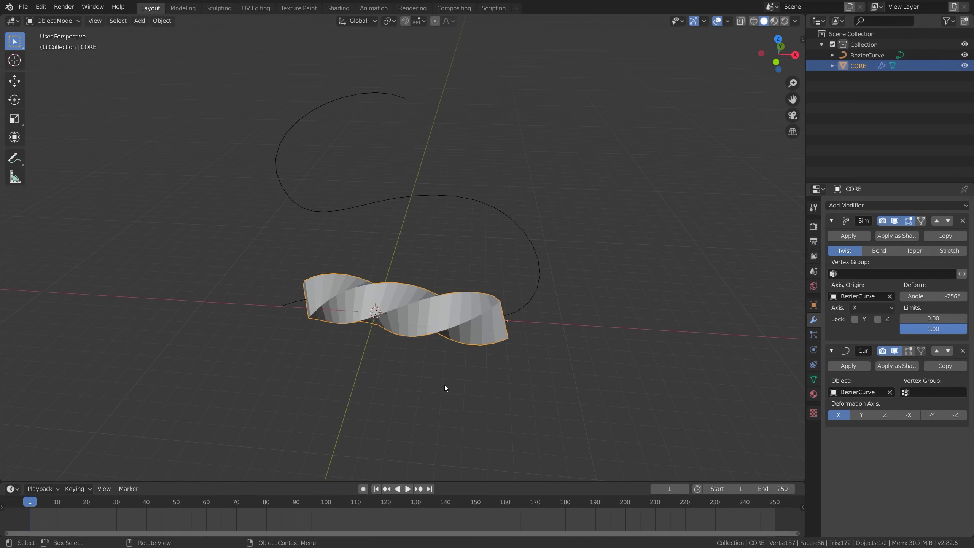
Enter Edit Mode on CORE and deselect its entire mesh.
mouse_move(487, 385)
middle_down()
mouse_move(552, 363)
mouse_move(480, 382)
middle_up()
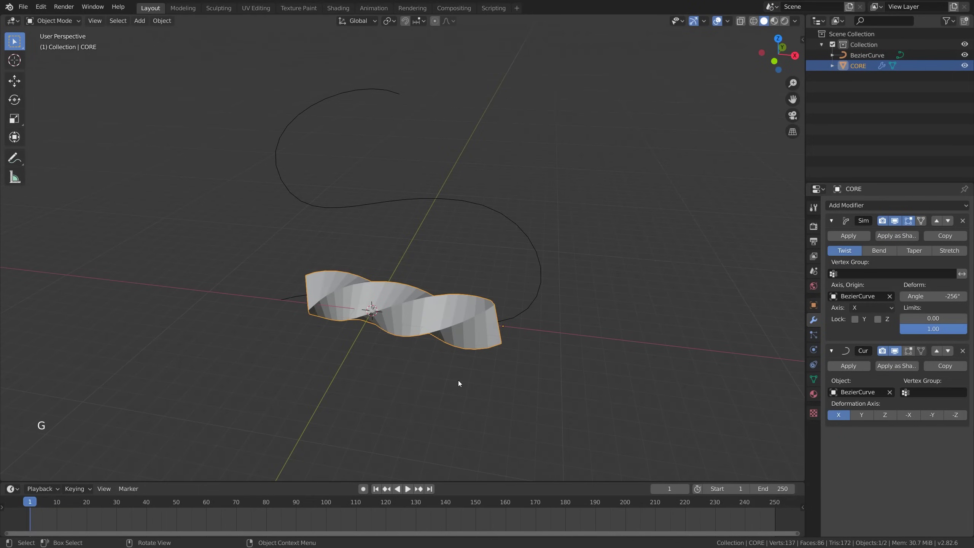
key(Tab)
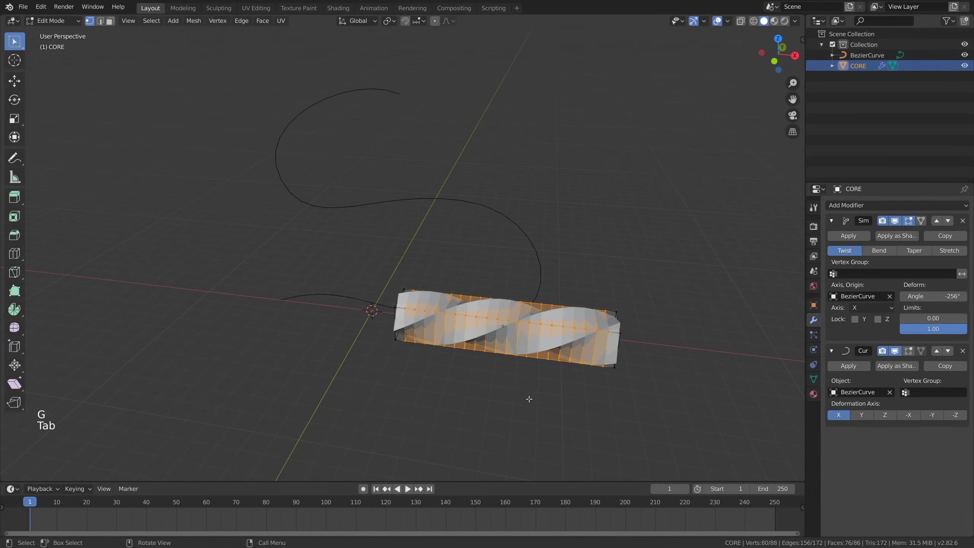
scroll(529, 400, up, 3)
middle_drag(529, 400, 470, 337)
scroll(539, 370, up, 2)
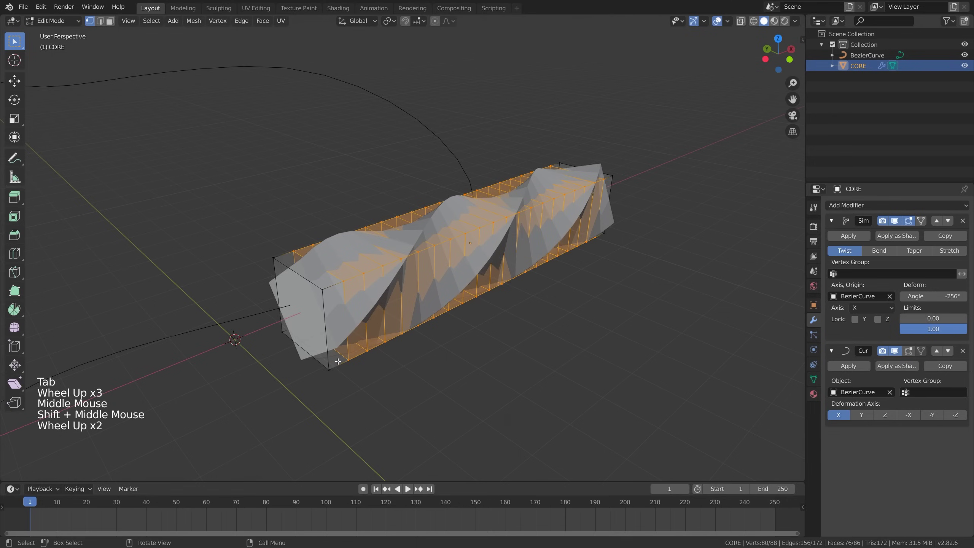
scroll(536, 368, down, 1)
key(alt+a)
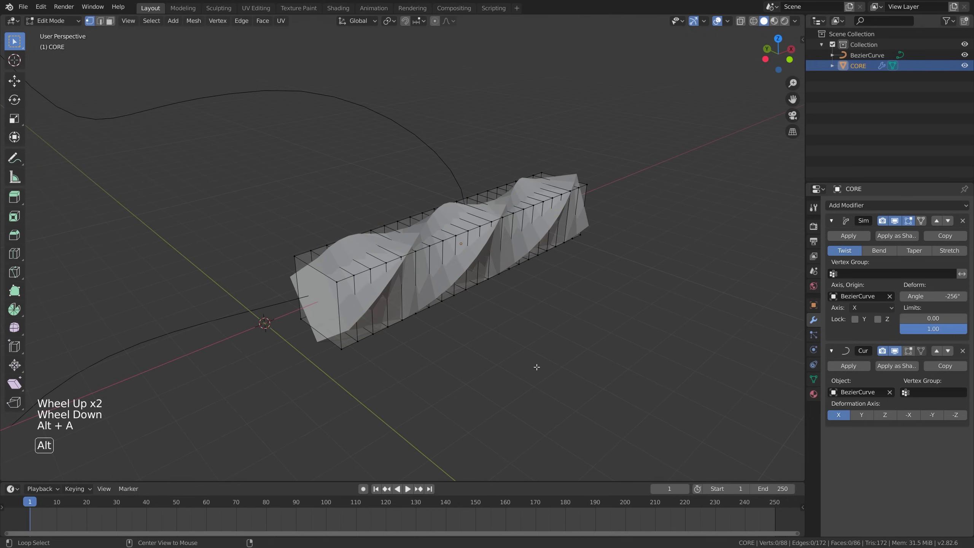
key(a)
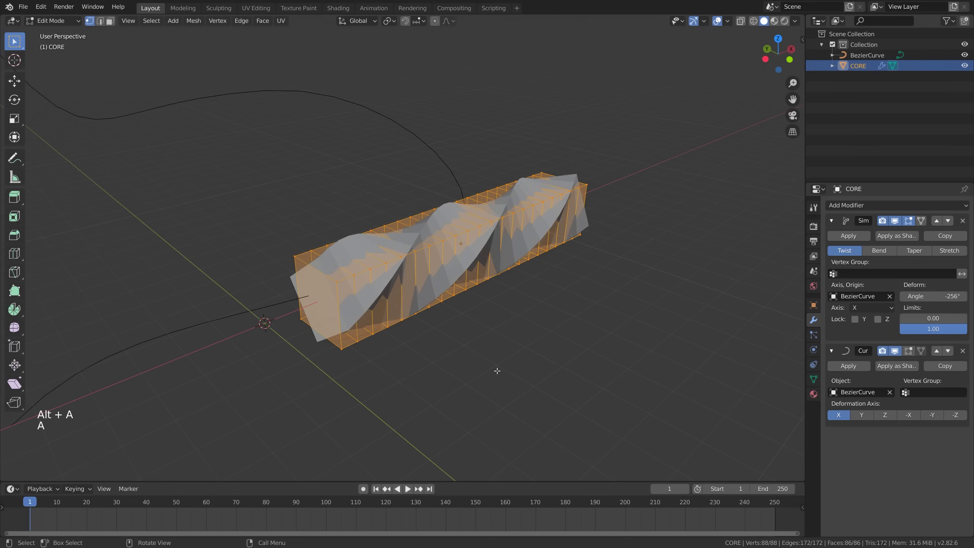
key(alt+a)
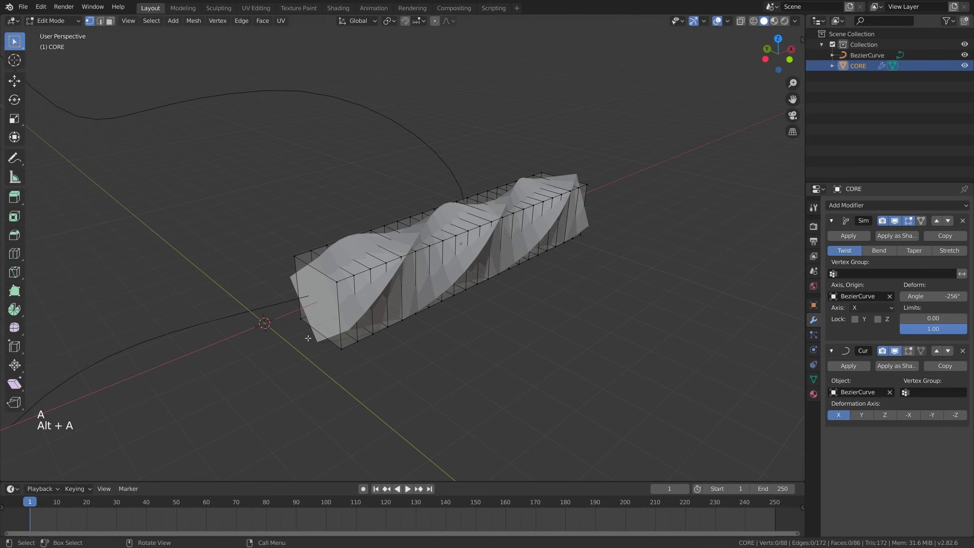
Try selecting the four corner vertices of CORE's end nearest the world origin, and cycle through the vertex, edge and face selection modes.
shift+click(292, 255)
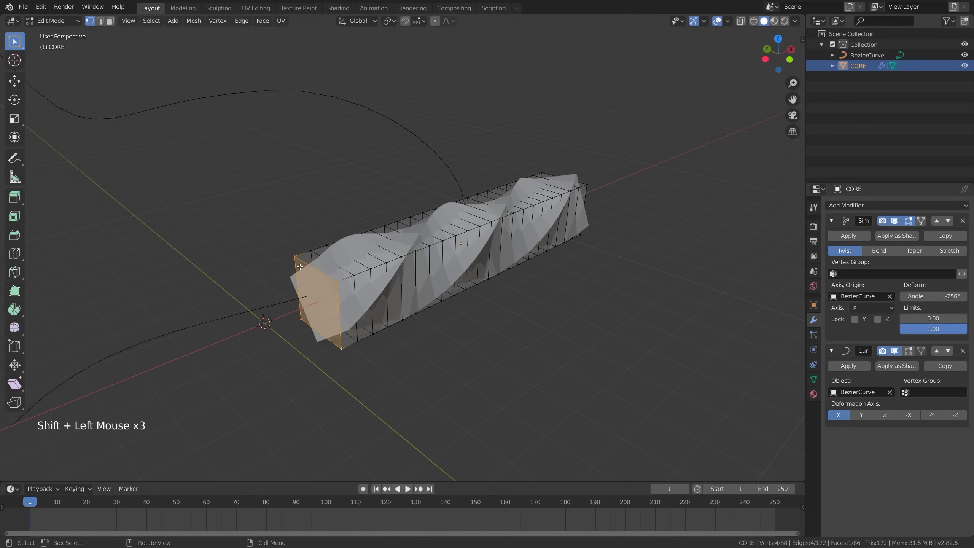
click(296, 256)
click(102, 22)
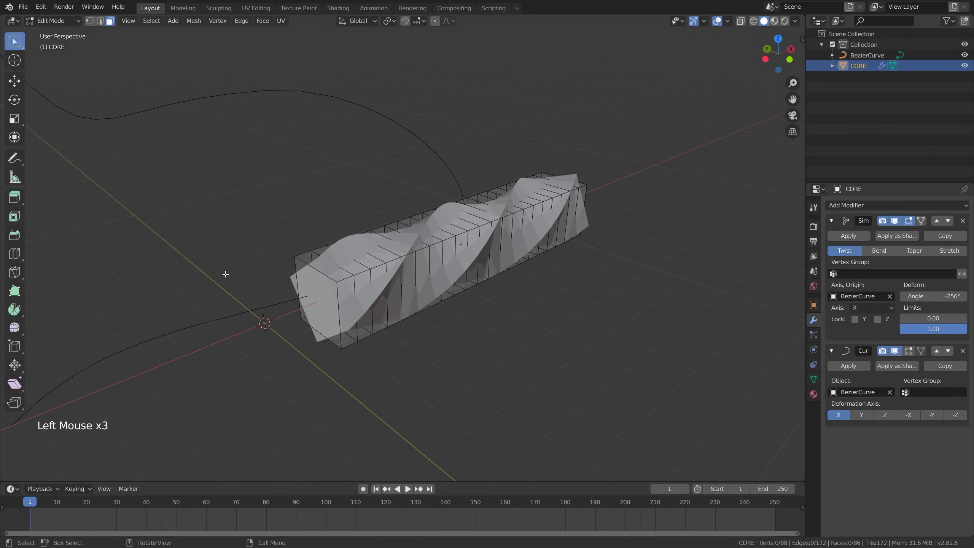
key(2)
key(1)
key(2)
key(3)
key(2)
key(1)
key(2)
key(3)
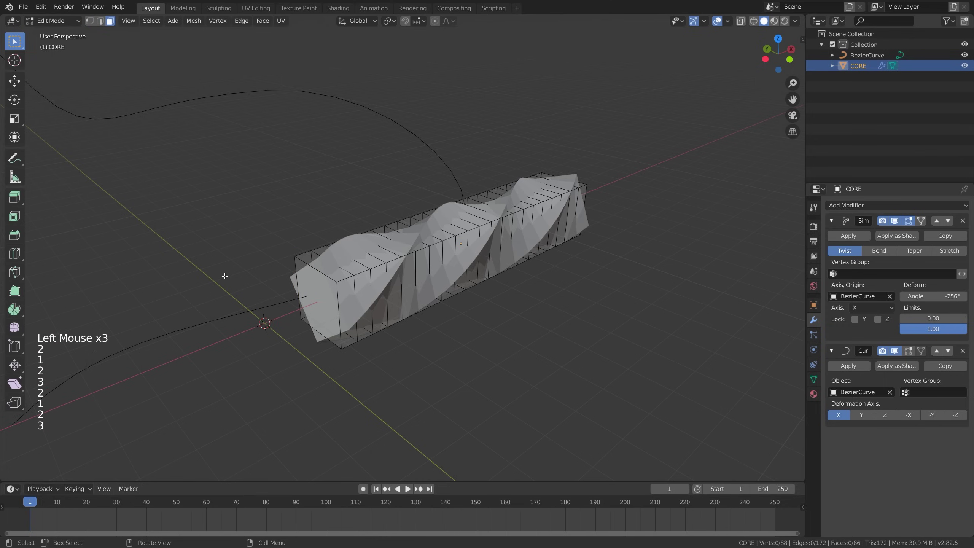
Select CORE's square end face nearest the world origin in face selection mode.
click(322, 300)
key(2)
click(319, 298)
click(318, 296)
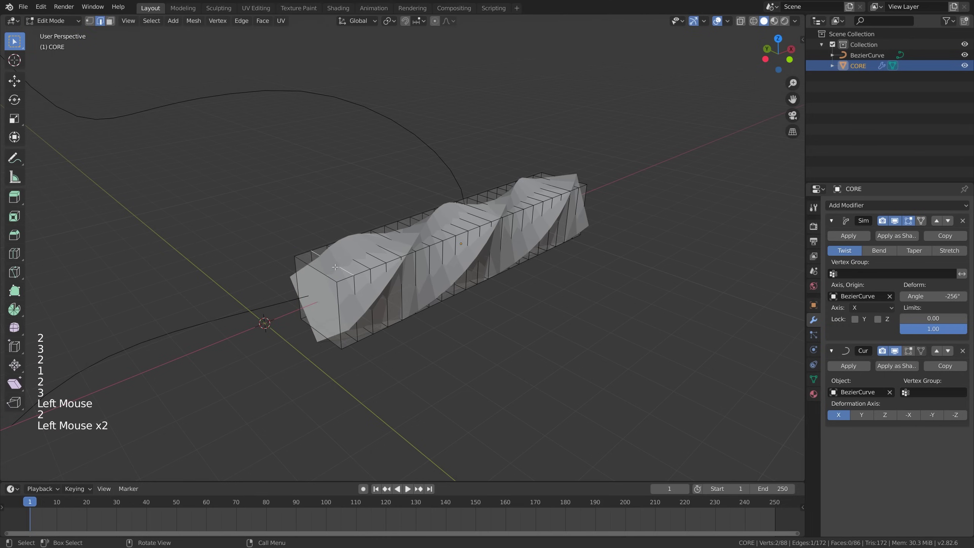
click(318, 295)
key(1)
click(292, 291)
key(3)
click(318, 306)
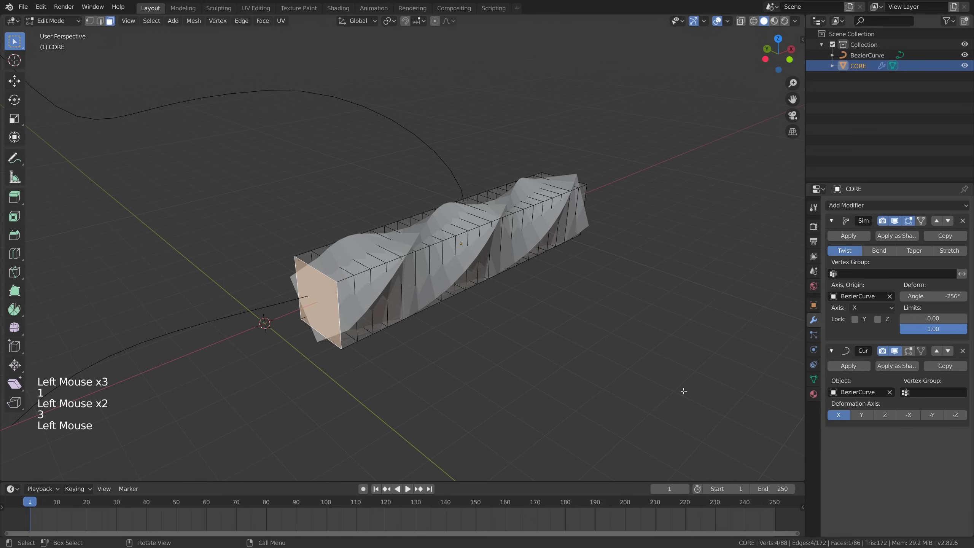
Try scaling the selected end face down without proportional editing.
key(s)
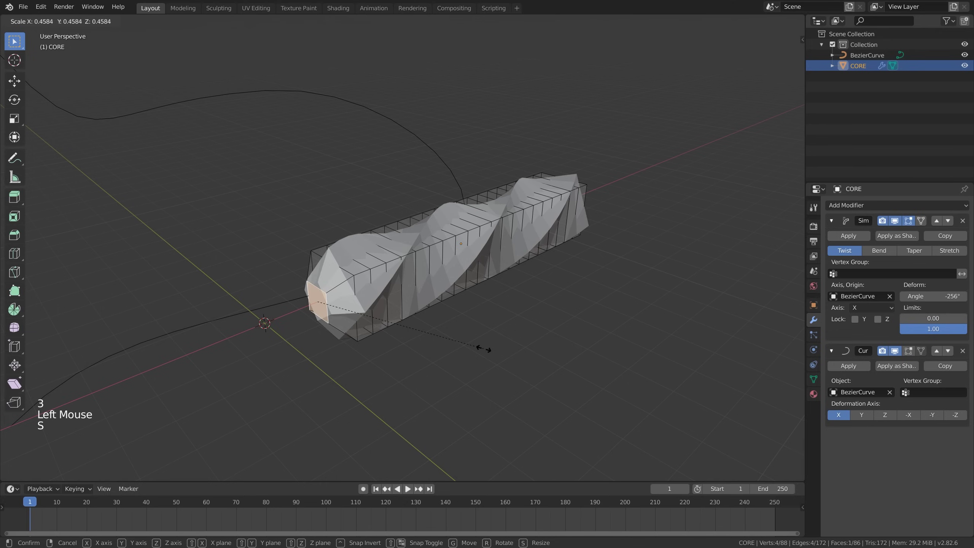
key(s)
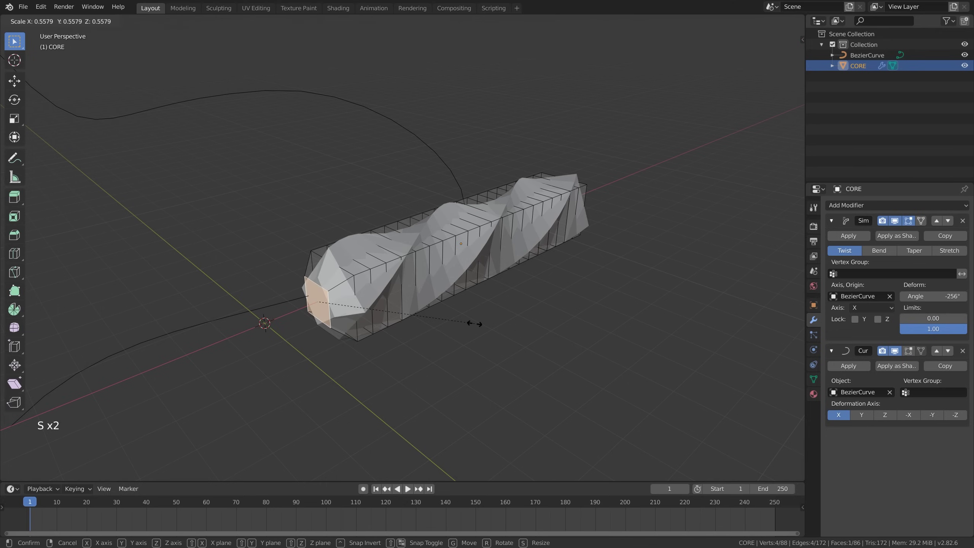
right_click(475, 324)
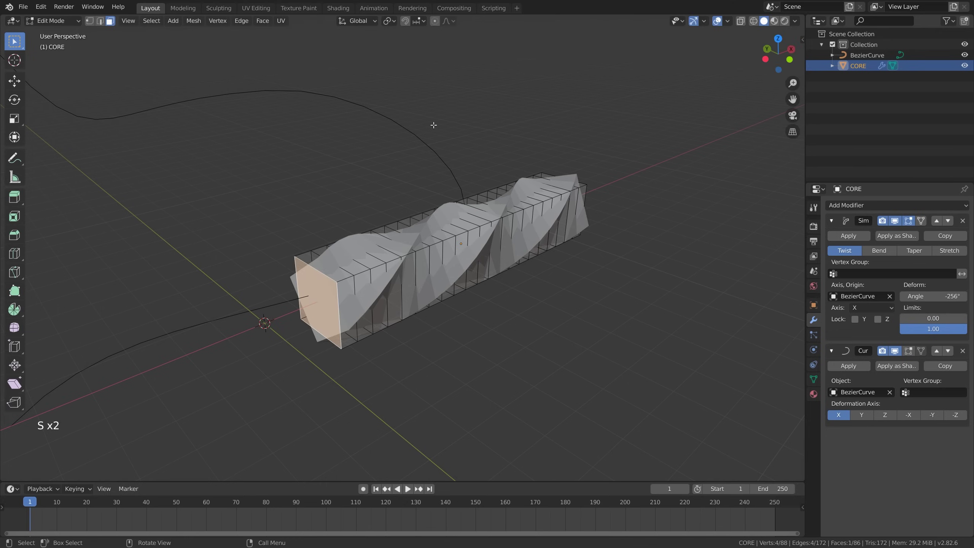
Enable proportional editing and try scaling the end face down with a proportional size of about 8.14.
click(436, 21)
key(s)
scroll(458, 330, down, 20)
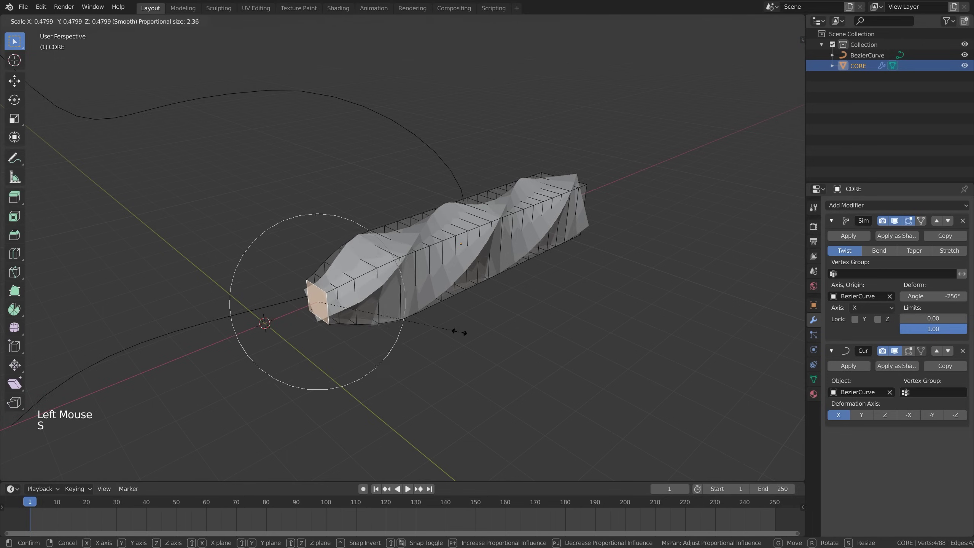
scroll(460, 325, down, 6)
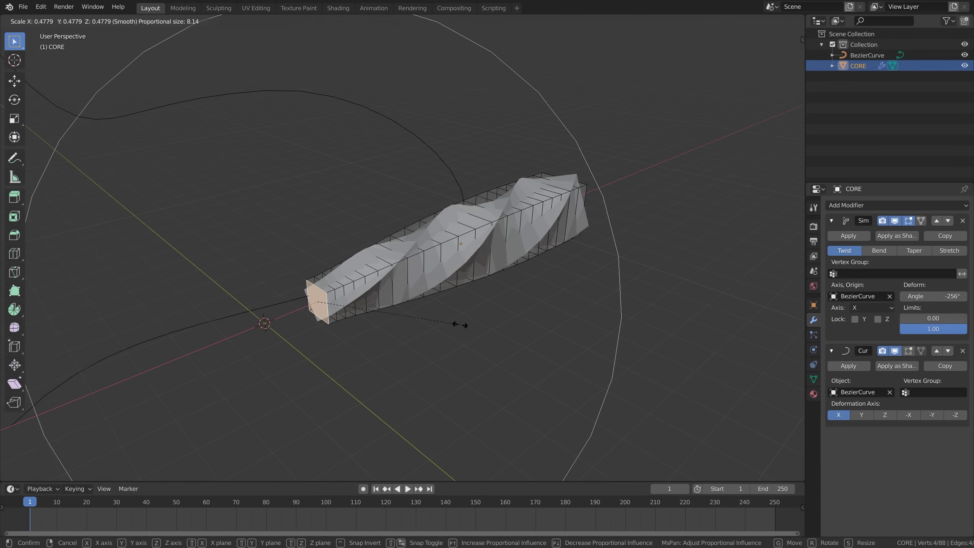
scroll(504, 327, up, 4)
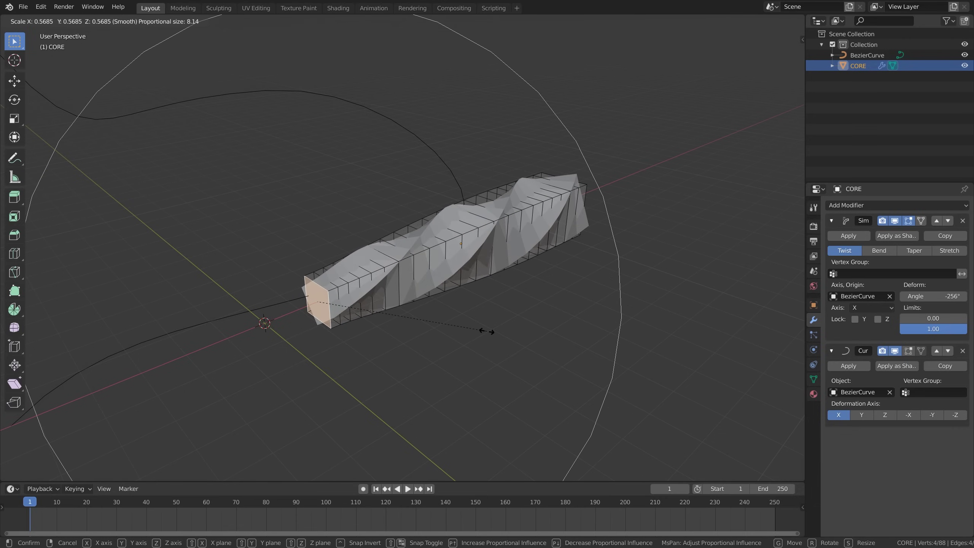
right_click(487, 332)
Try scaling the end face down proportionally with the X axis excluded.
mouse_move(568, 329)
middle_down()
mouse_move(518, 335)
mouse_move(560, 332)
middle_up()
mouse_move(559, 332)
shift+middle_down()
mouse_move(543, 317)
mouse_move(522, 333)
mouse_move(561, 323)
shift+middle_up()
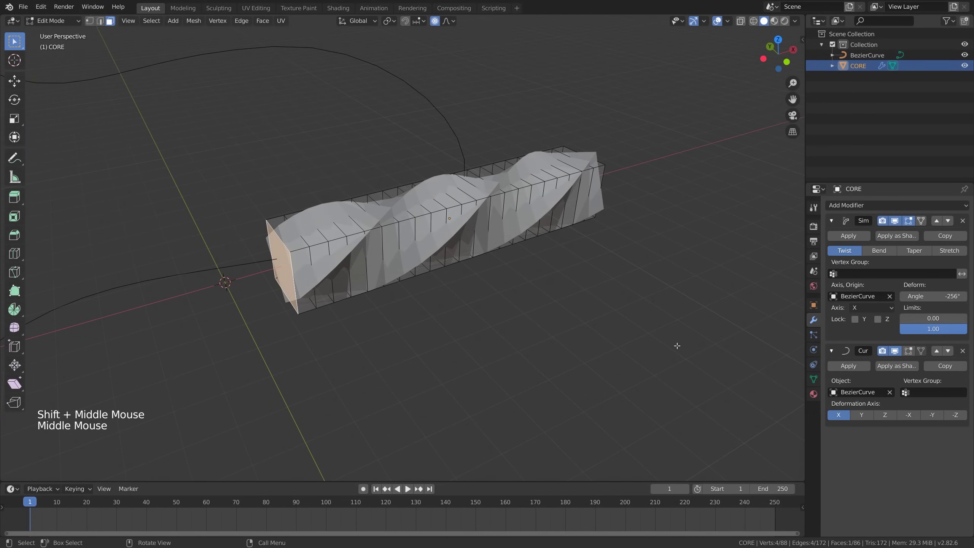
key(s)
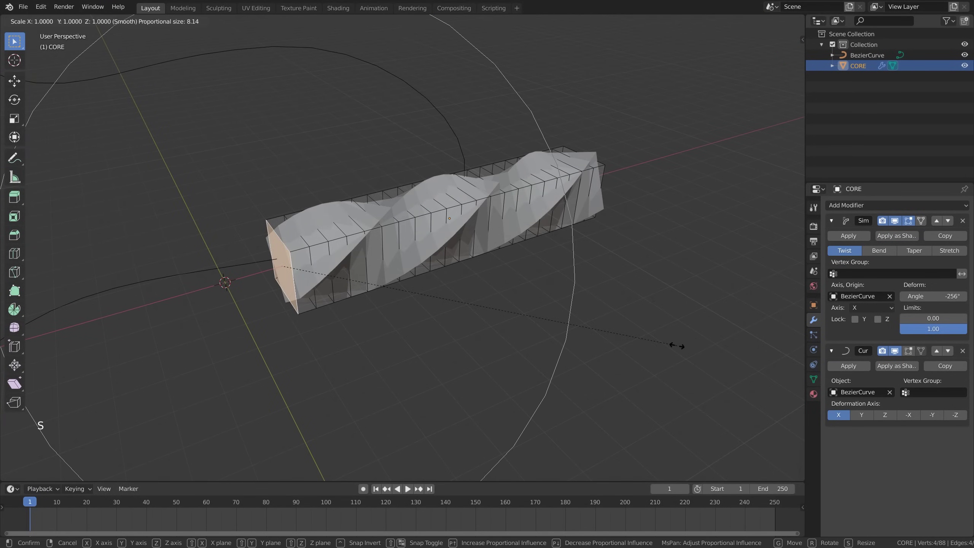
key(shift+x)
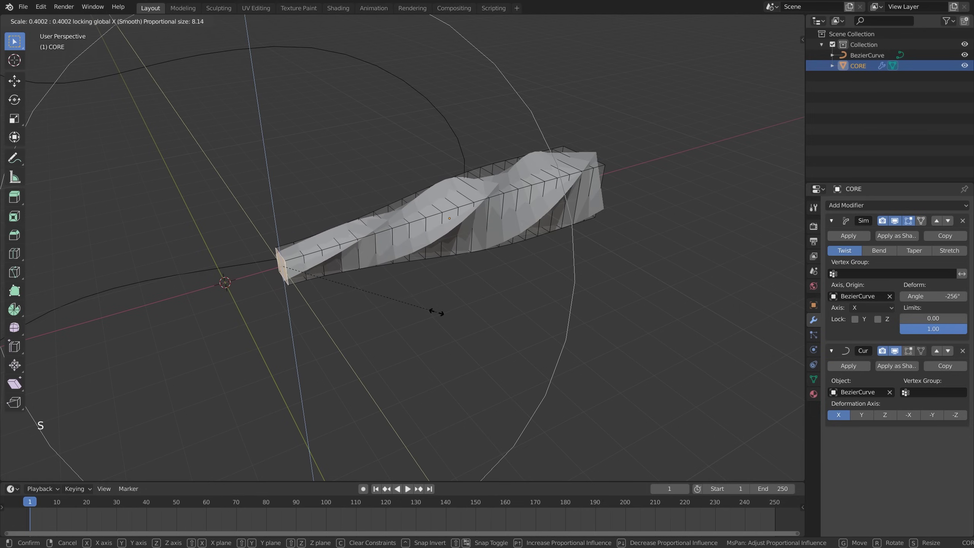
scroll(436, 311, down, 1)
right_click(610, 328)
Taper the end nearest the origin to a point by scaling its face to 0 without X, using proportional size 10.83.
middle_drag(607, 320, 564, 357)
key(s)
key(shift+x)
scroll(387, 326, down, 3)
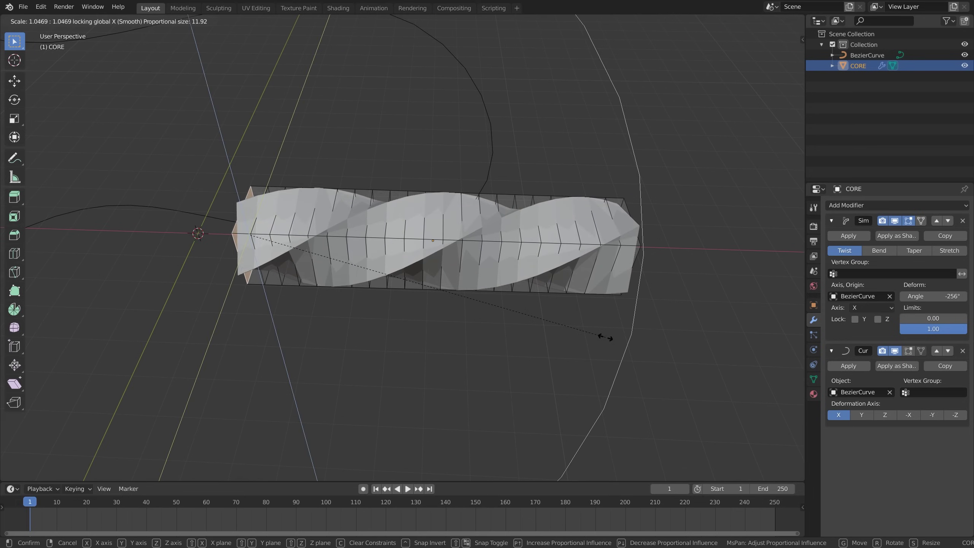
scroll(606, 337, up, 1)
key(0)
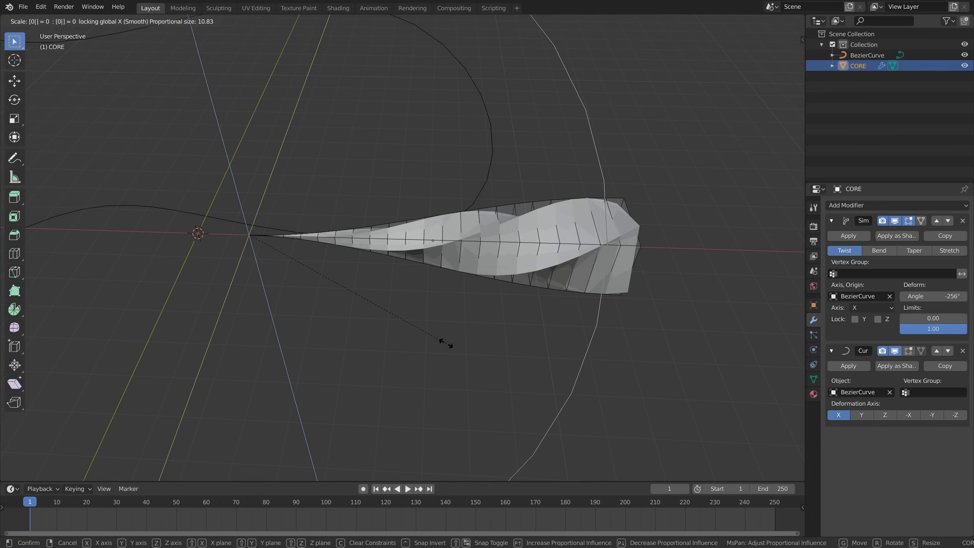
key(Return)
Taper CORE's opposite end to a point by scaling its end face to 0 without X, using a proportional size of about 3.80.
middle_drag(652, 384, 531, 406)
click(629, 368)
scroll(630, 369, down, 3)
scroll(458, 354, up, 4)
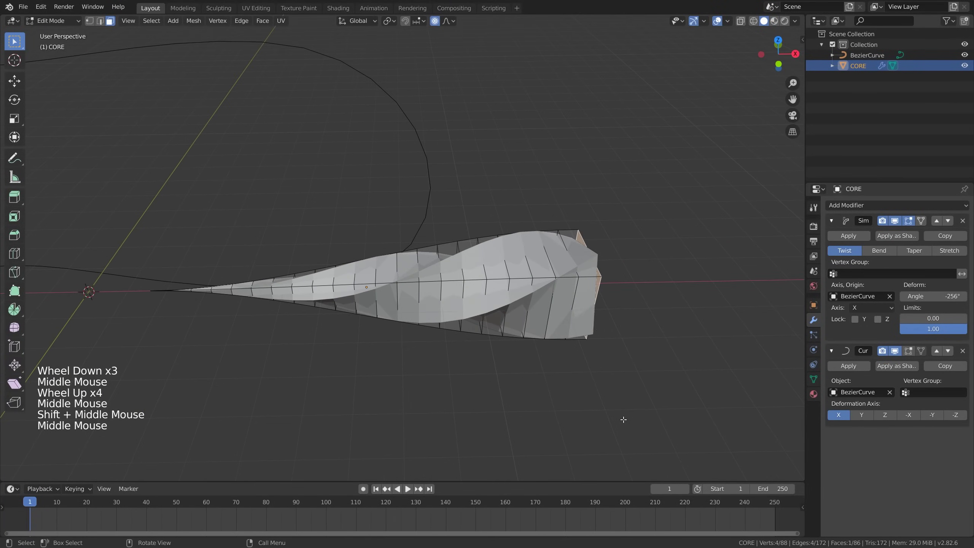
key(s)
key(shift+x)
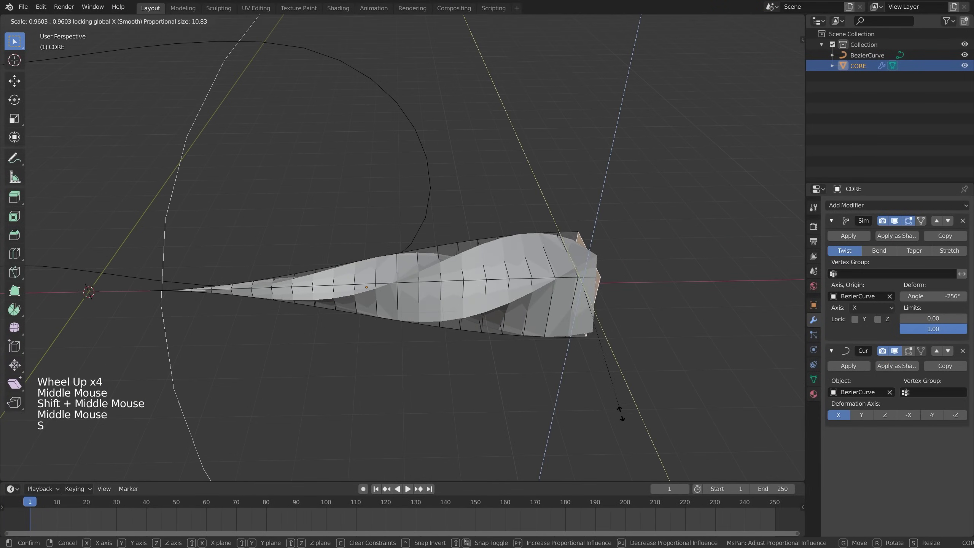
scroll(600, 418, up, 5)
scroll(594, 411, up, 5)
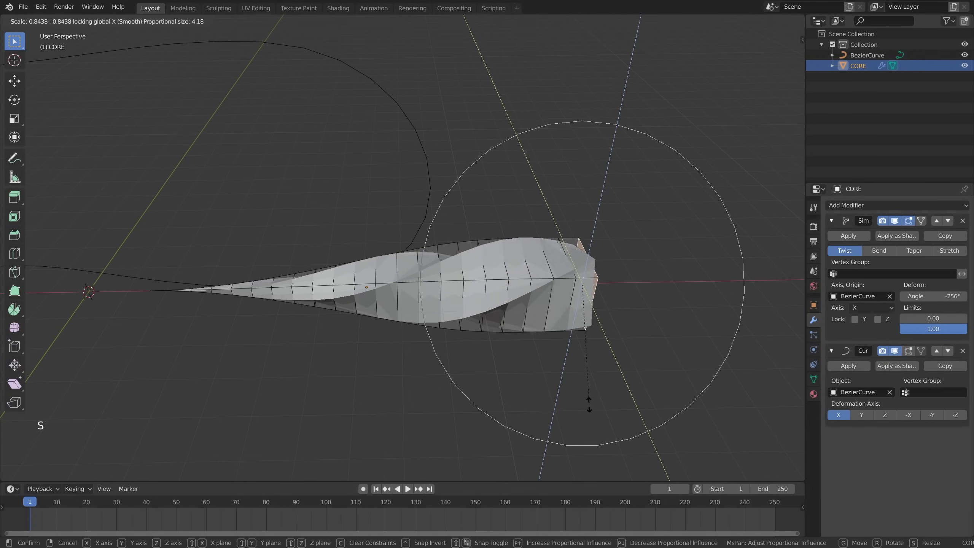
key(0)
scroll(441, 366, up, 1)
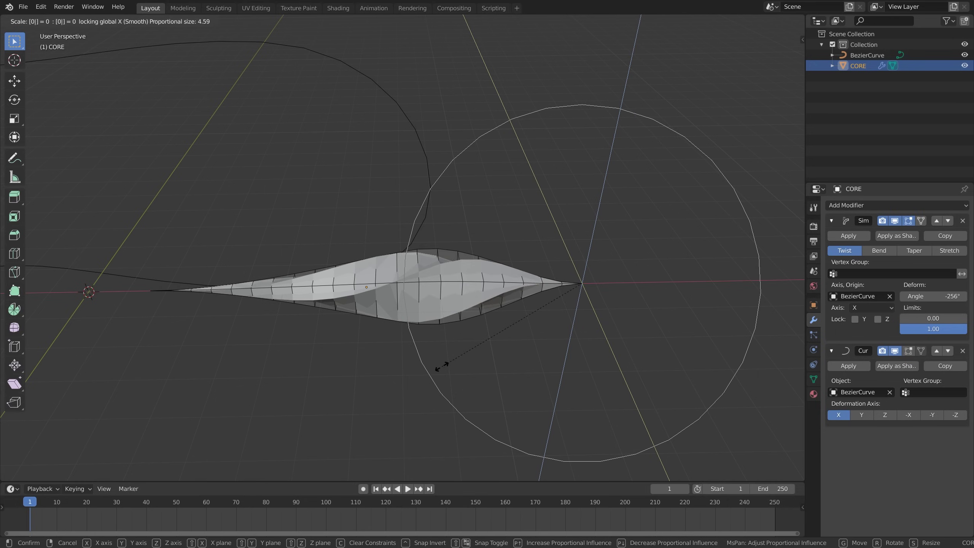
click(442, 366)
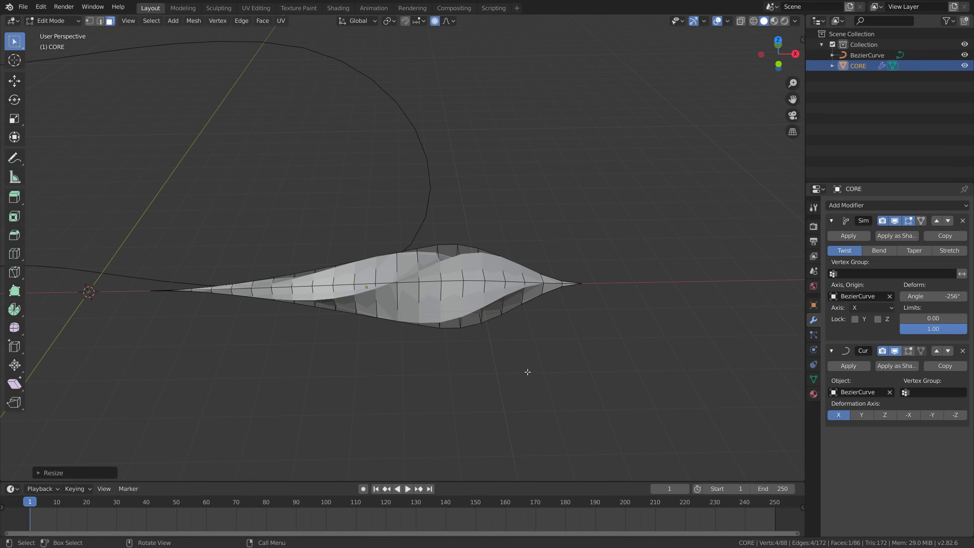
Slim the whole CORE mesh to about half its thickness with X excluded, and enlarge it uniformly by about 1.34.
middle_drag(442, 365, 576, 355)
scroll(579, 355, down, 1)
key(a)
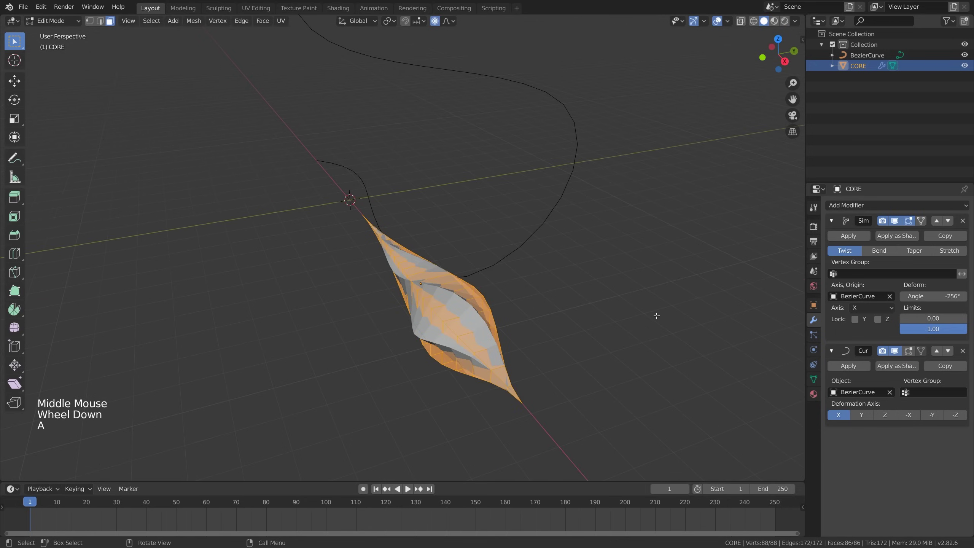
key(s)
key(shift+x)
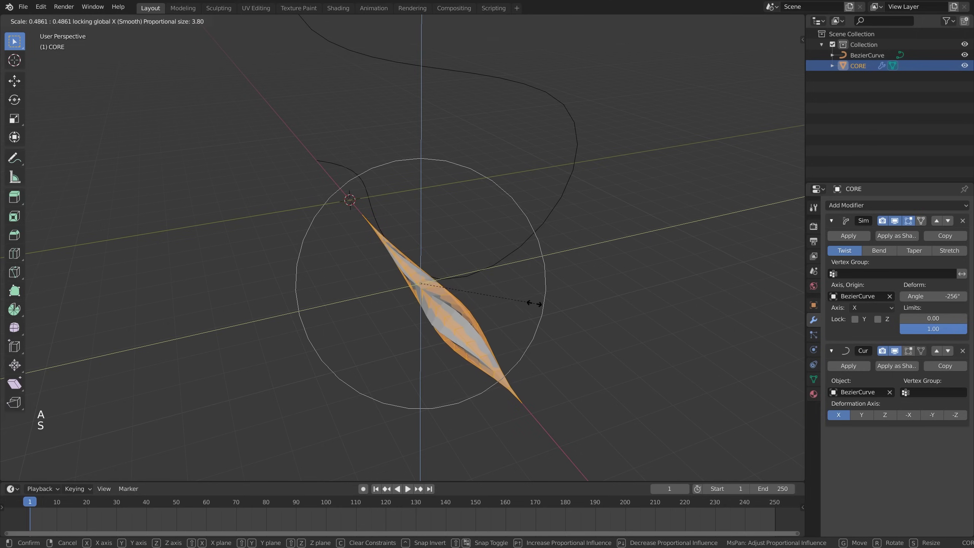
click(516, 303)
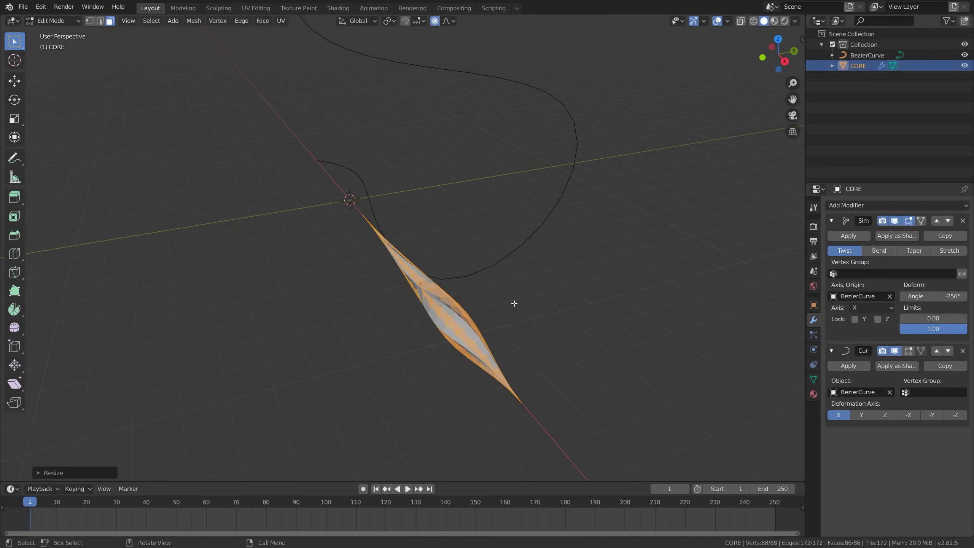
key(s)
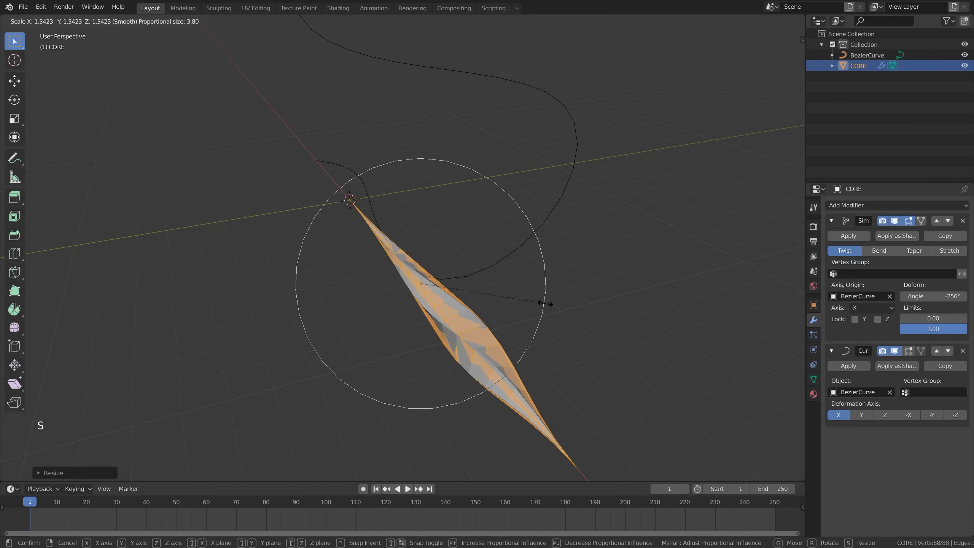
click(545, 304)
Return to Object Mode and test sliding the tapered CORE along the Bezier curve.
key(Tab)
middle_drag(390, 333, 387, 313)
scroll(384, 298, down, 3)
middle_drag(388, 313, 453, 334)
key(g)
right_click(551, 321)
middle_drag(452, 334, 473, 358)
scroll(484, 341, down, 1)
key(g)
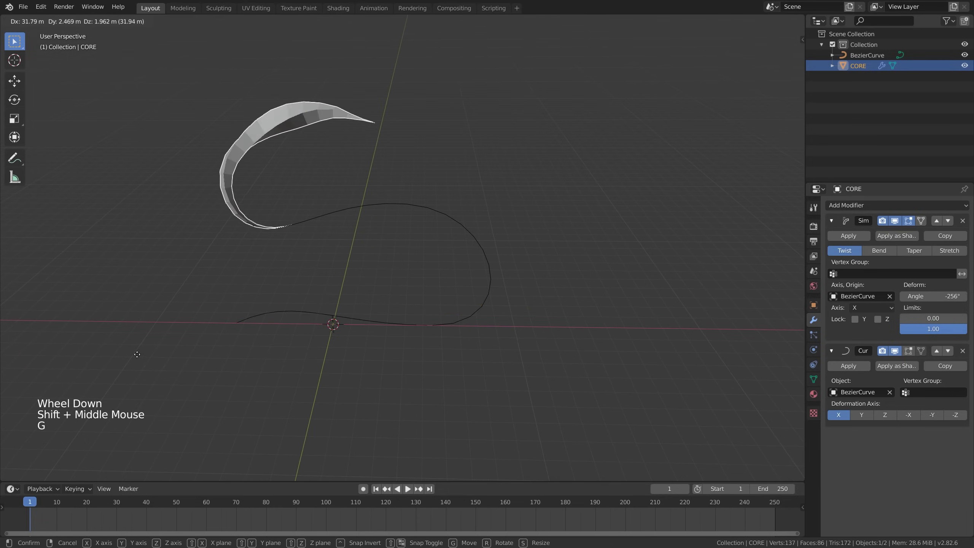
right_click(295, 402)
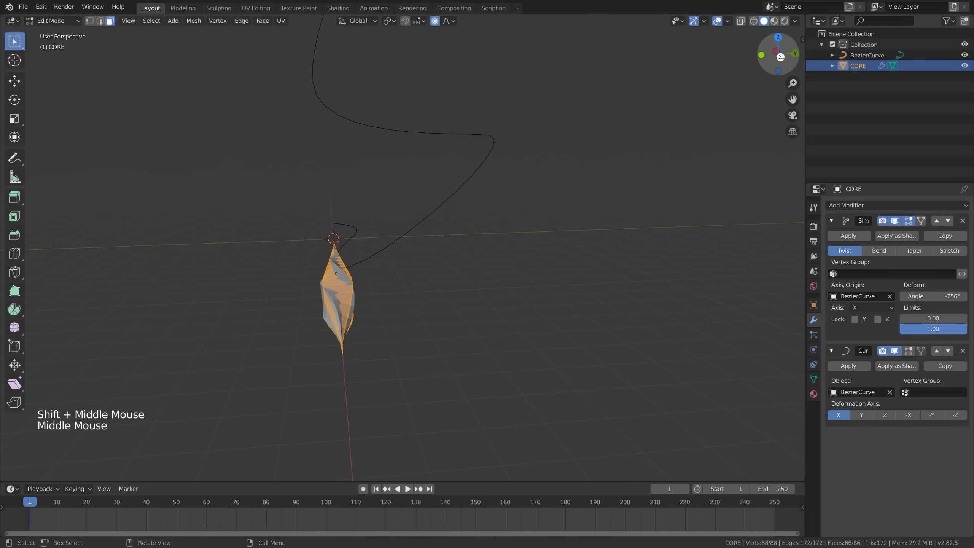
Duplicate the CORE strand in the right view and place the copy at -2 m in Y and 2 m in Z.
drag(780, 57, 780, 67)
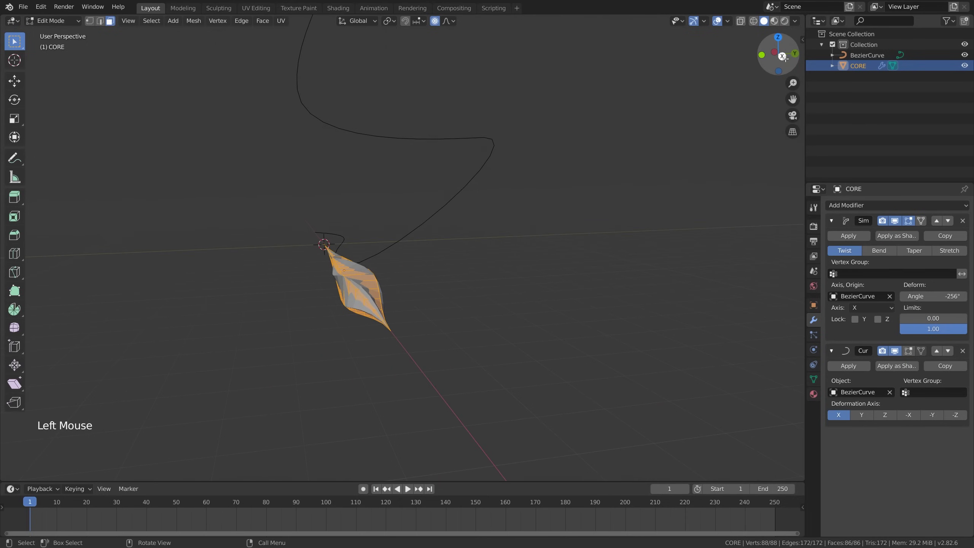
click(778, 39)
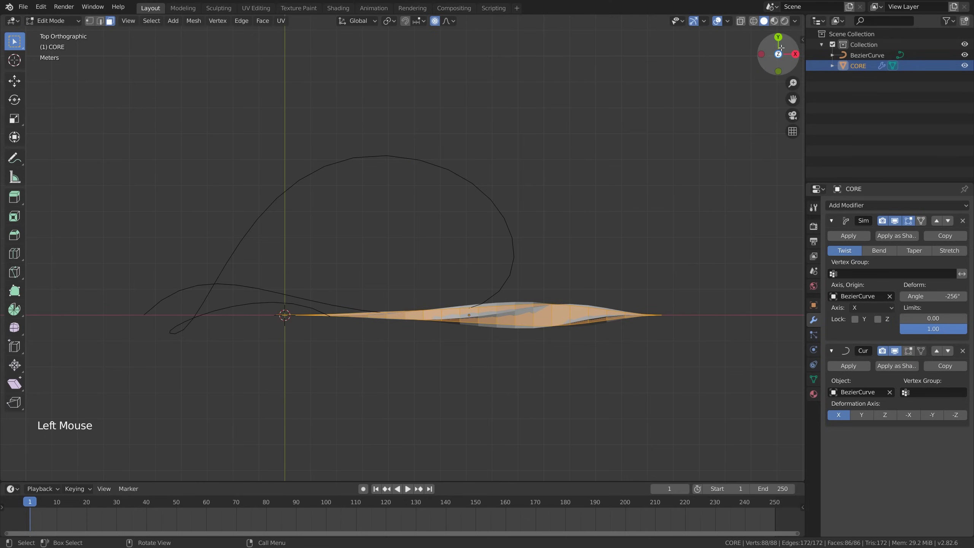
click(796, 54)
click(765, 55)
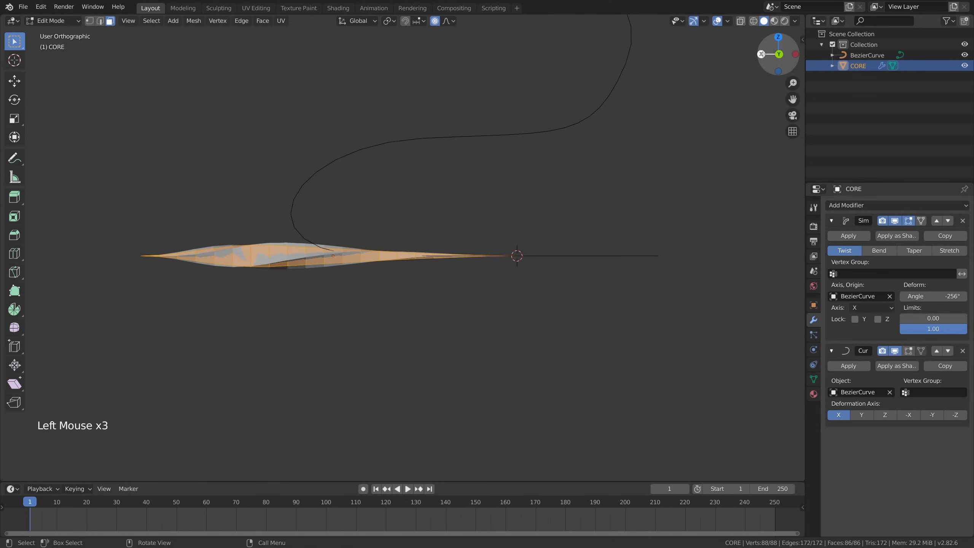
click(764, 55)
click(796, 54)
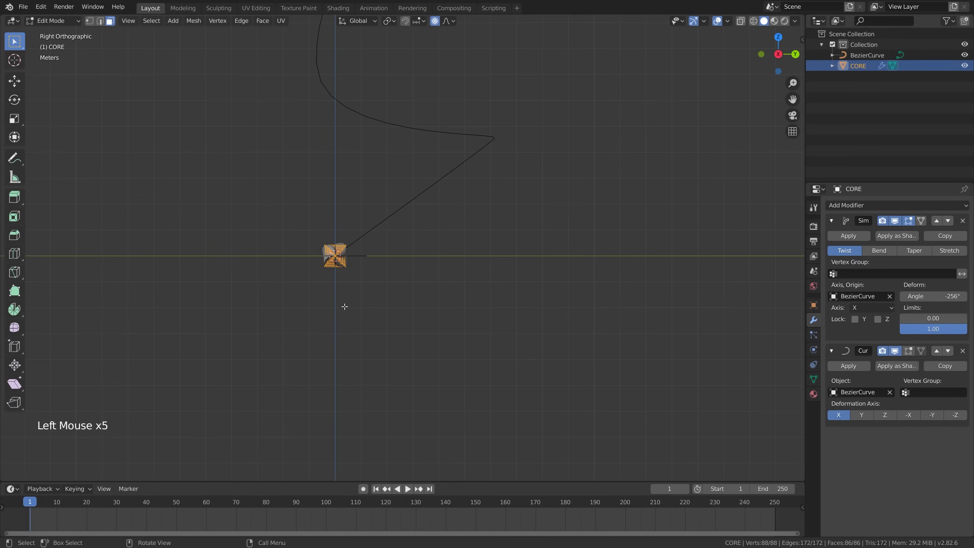
scroll(361, 276, up, 4)
shift+middle_drag(361, 276, 488, 314)
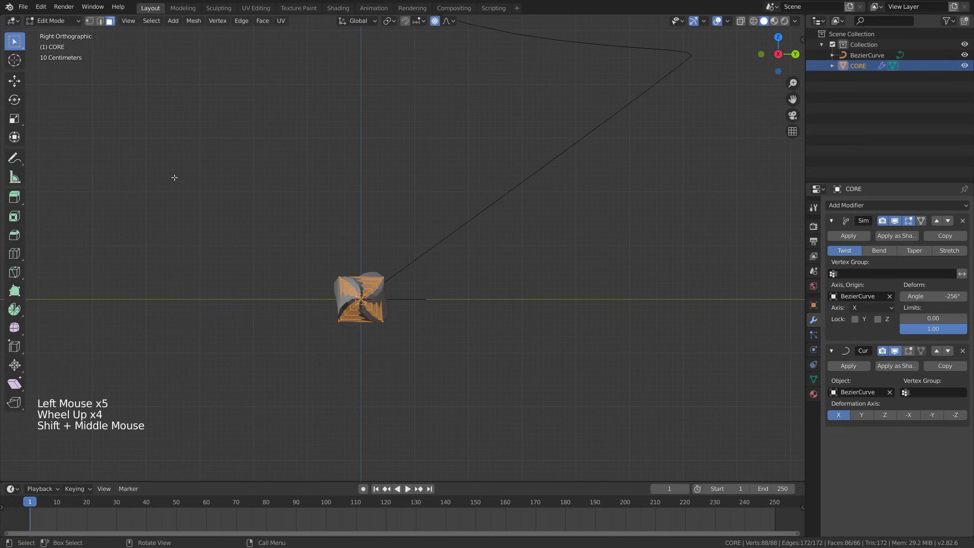
click(194, 21)
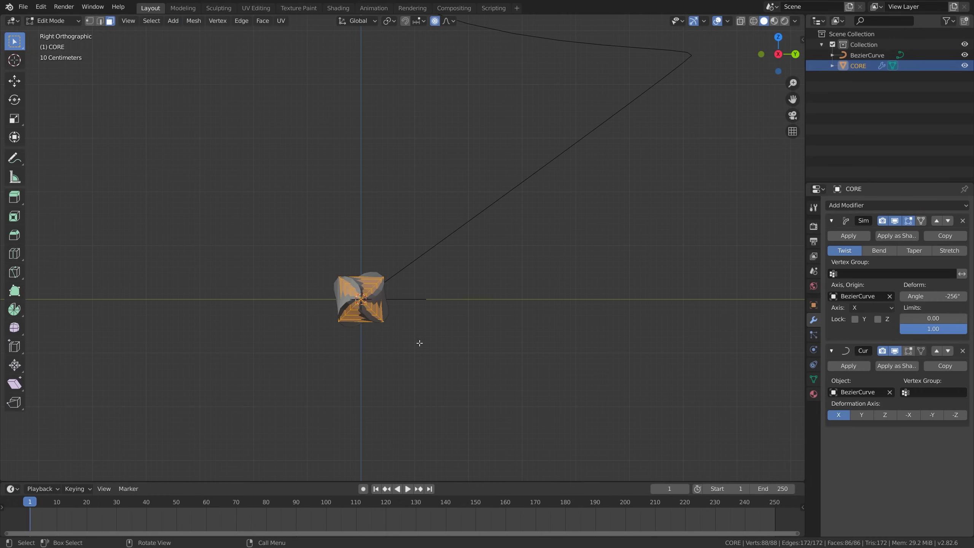
key(shift+d)
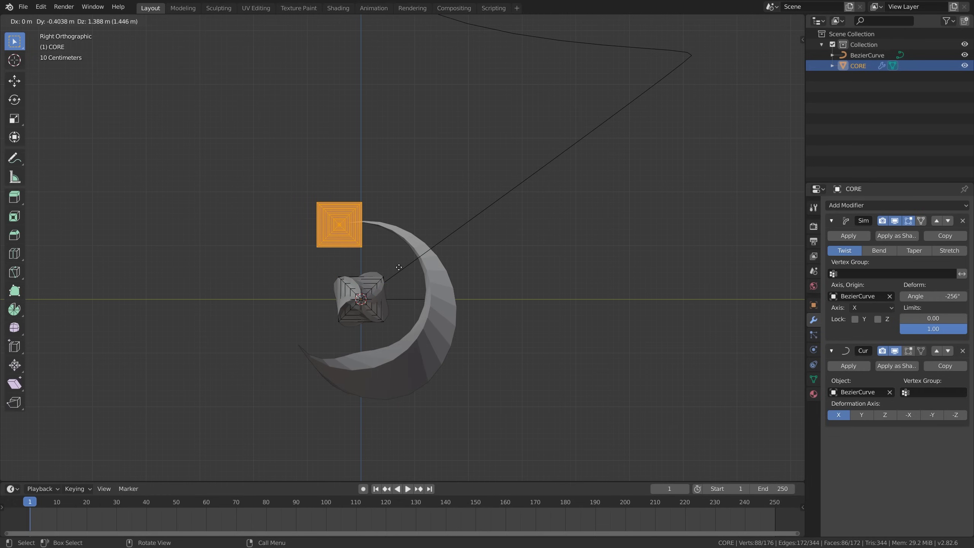
key(ctrl)
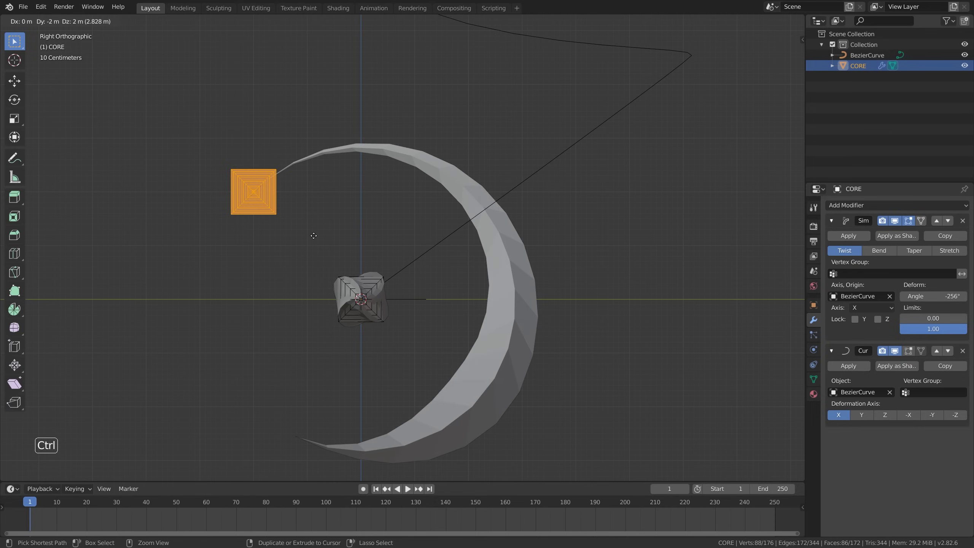
ctrl+click(314, 236)
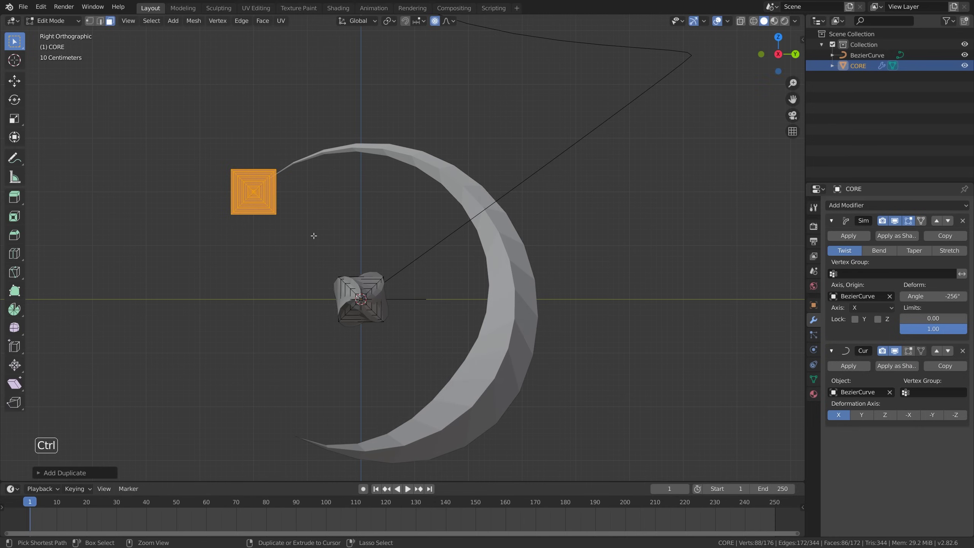
Duplicate the offset strand and place the copy at the same height, mirrored across the central strand in Y.
click(193, 21)
click(234, 69)
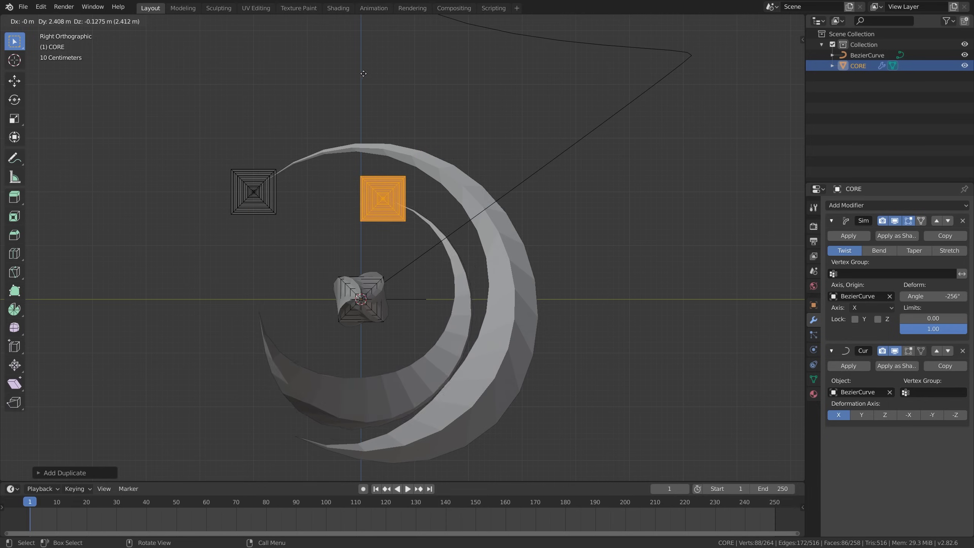
ctrl+click(449, 67)
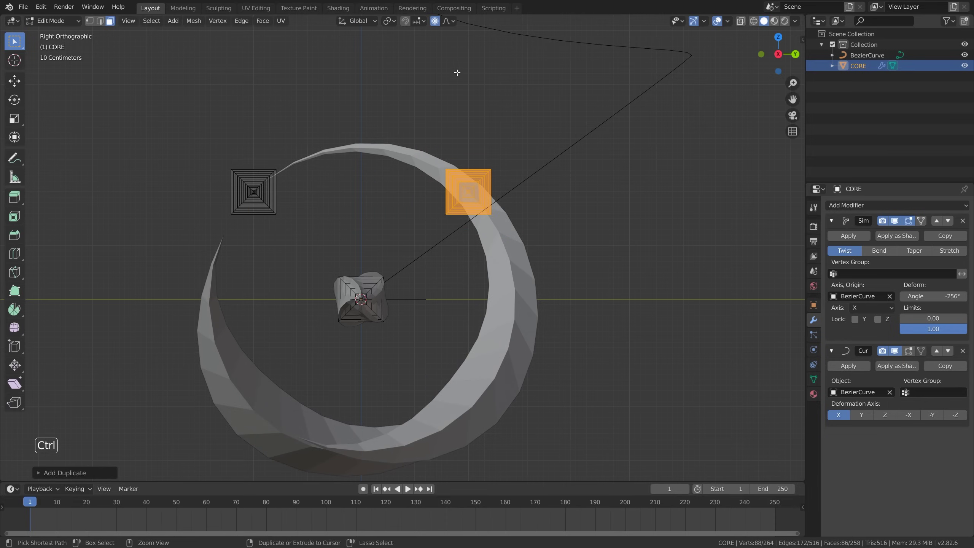
Select both upper strands and duplicate them straight down in Z so that four strands surround the central one.
middle_drag(394, 203, 297, 215)
scroll(359, 221, down, 7)
scroll(387, 209, up, 2)
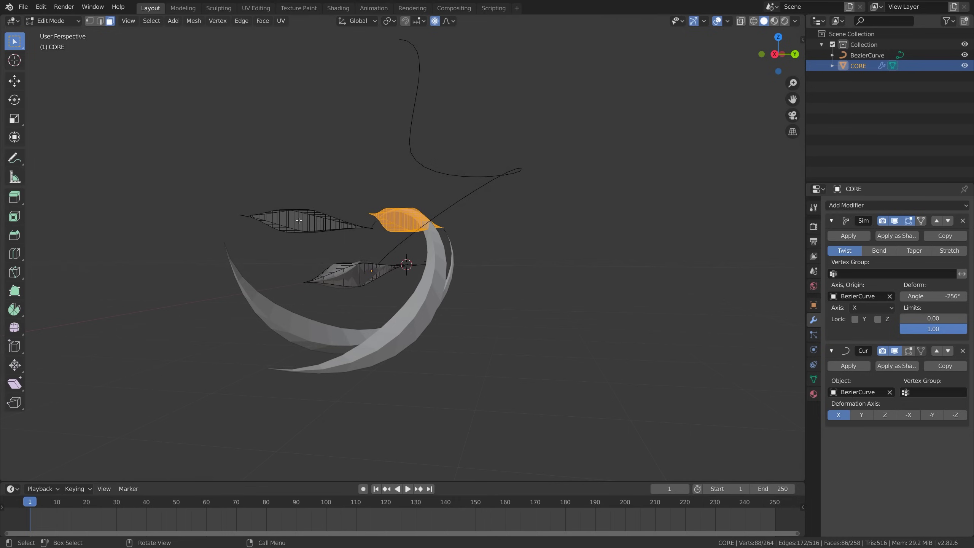
key(l)
middle_drag(299, 220, 422, 226)
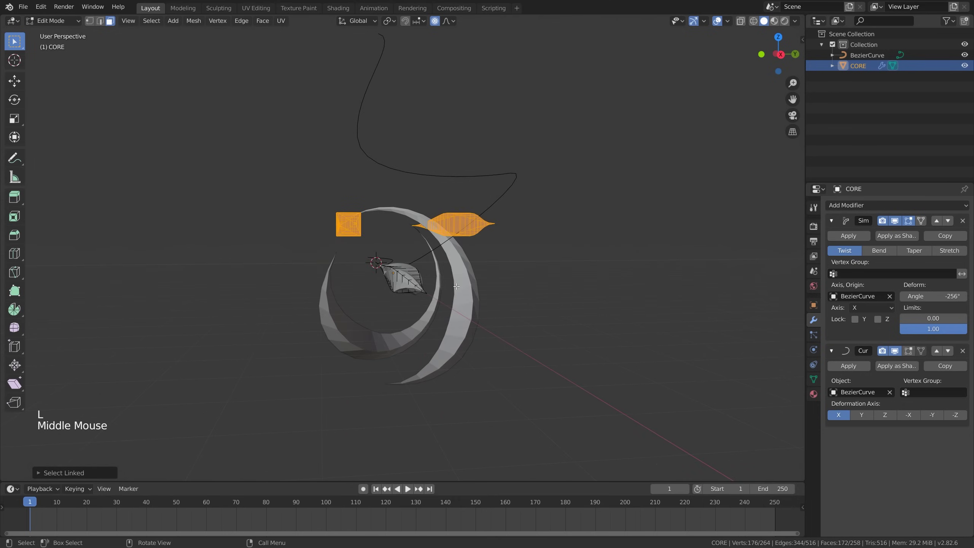
click(781, 54)
scroll(533, 228, up, 5)
shift+middle_drag(506, 276, 547, 238)
scroll(547, 237, down, 1)
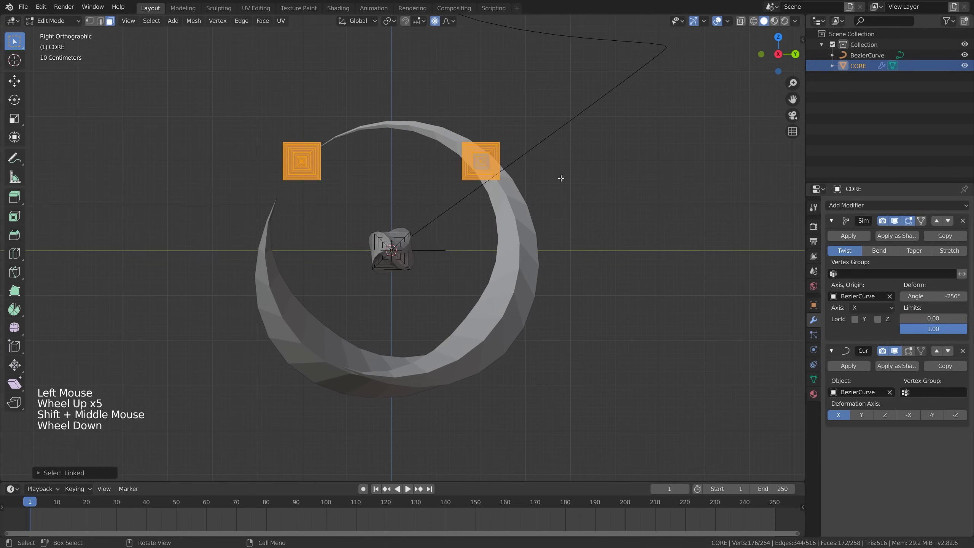
key(shift+d)
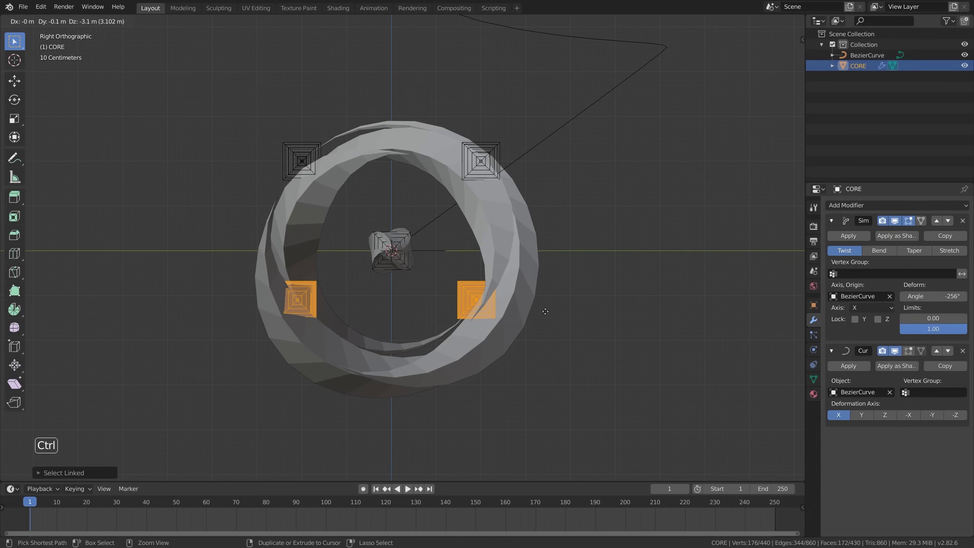
click(550, 355)
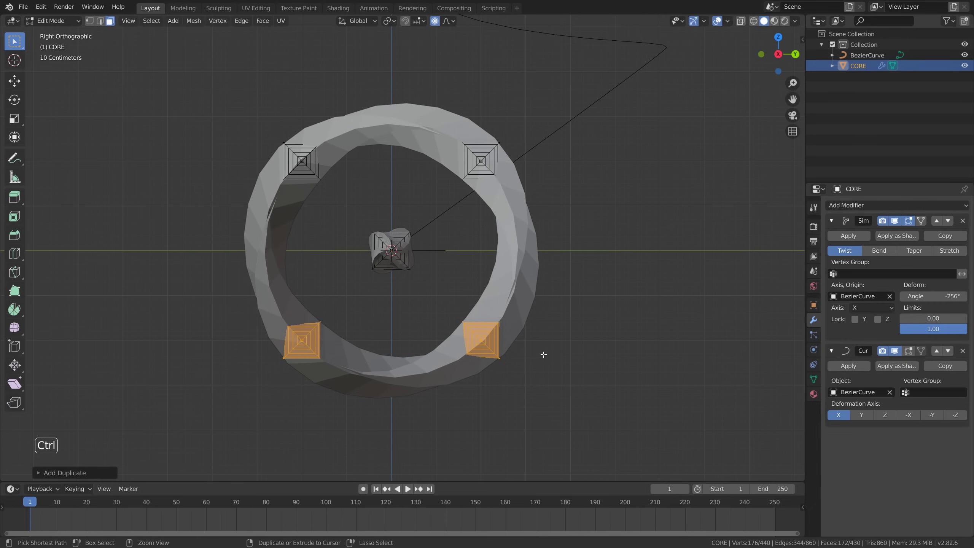
Return to Object Mode, test sliding the multi-strand CORE along the Bezier curve, and inspect the shape.
middle_drag(540, 321, 579, 292)
middle_drag(543, 302, 483, 333)
key(Tab)
scroll(552, 321, down, 2)
key(g)
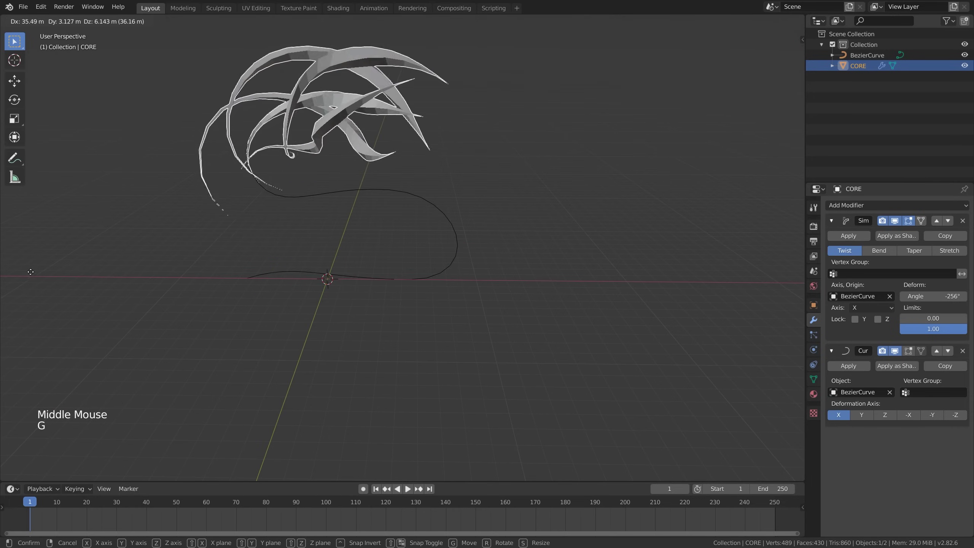
right_click(194, 339)
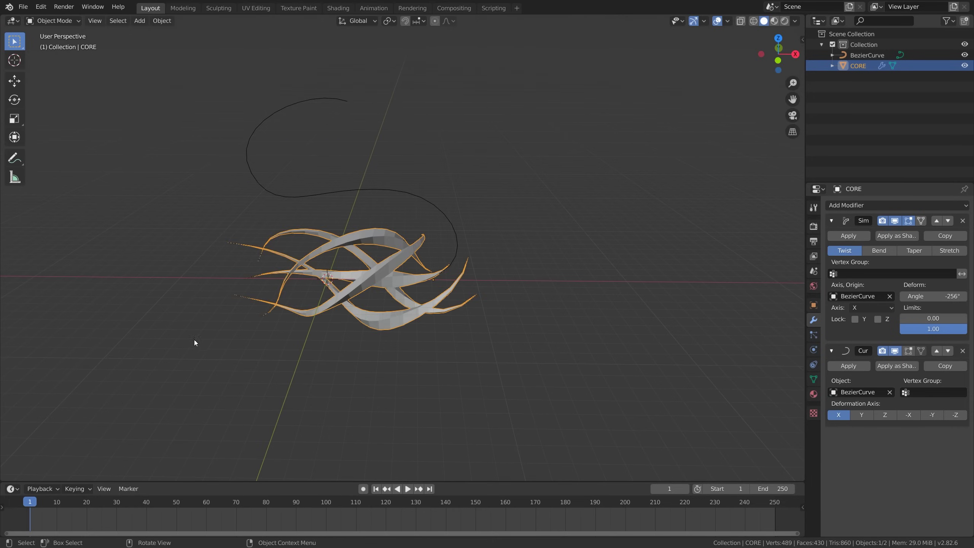
scroll(452, 317, up, 1)
shift+middle_drag(452, 317, 460, 336)
mouse_move(460, 336)
middle_down()
mouse_move(405, 335)
mouse_move(468, 348)
middle_up()
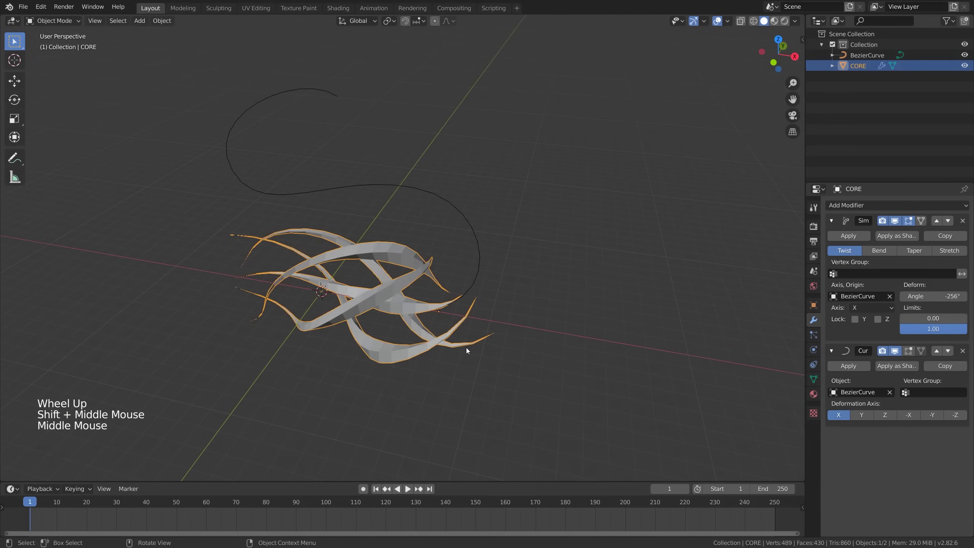
Enlarge the whole Bezier curve in Edit Mode with proportional editing turned off.
click(481, 266)
scroll(437, 316, down, 3)
key(Tab)
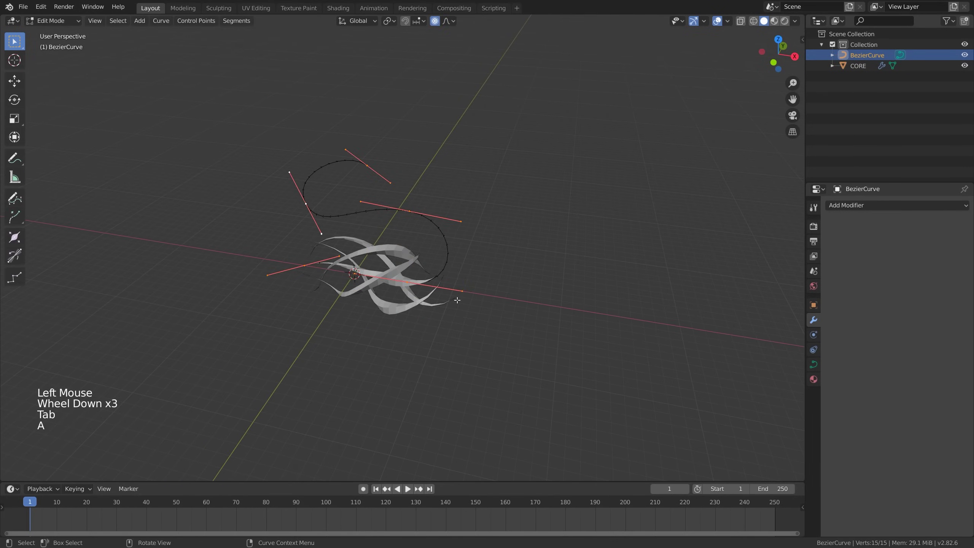
key(s)
right_click(511, 309)
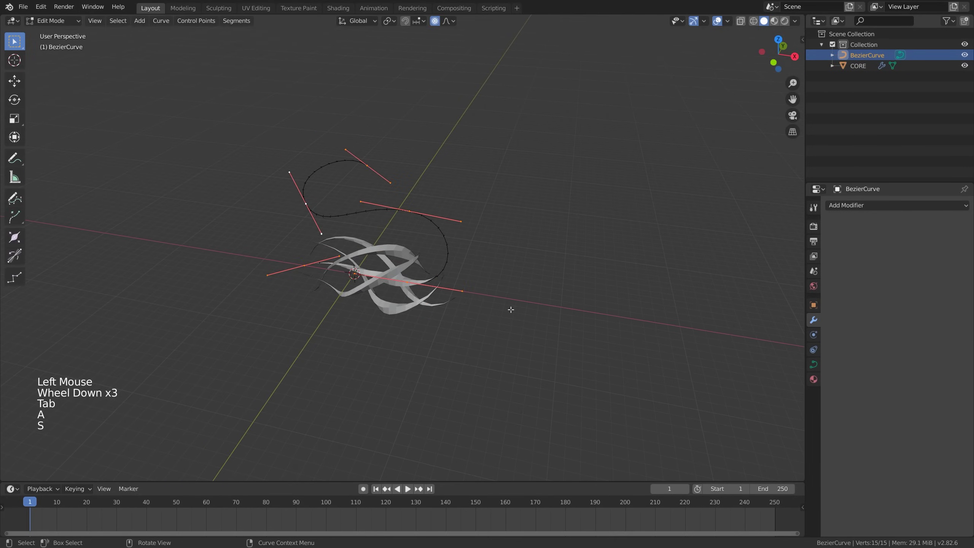
click(437, 20)
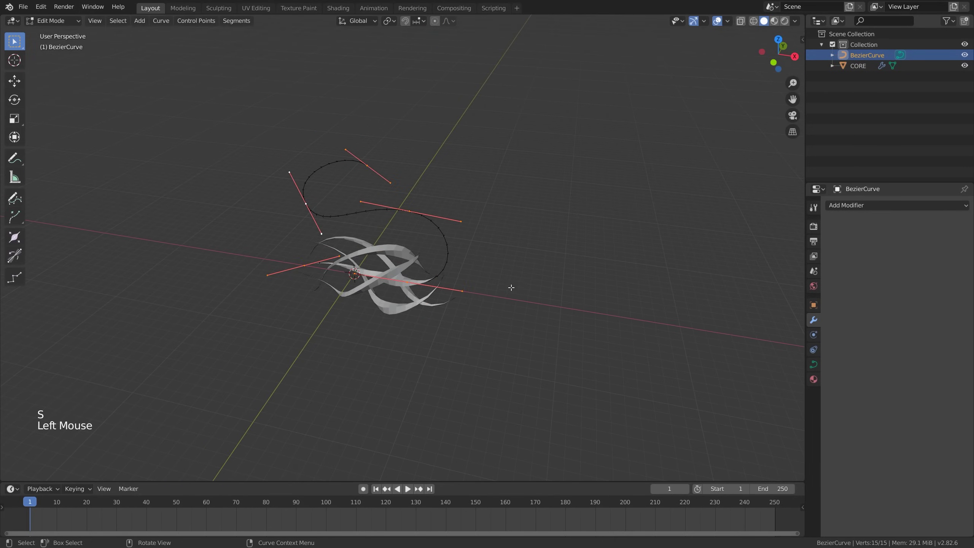
key(s)
click(578, 300)
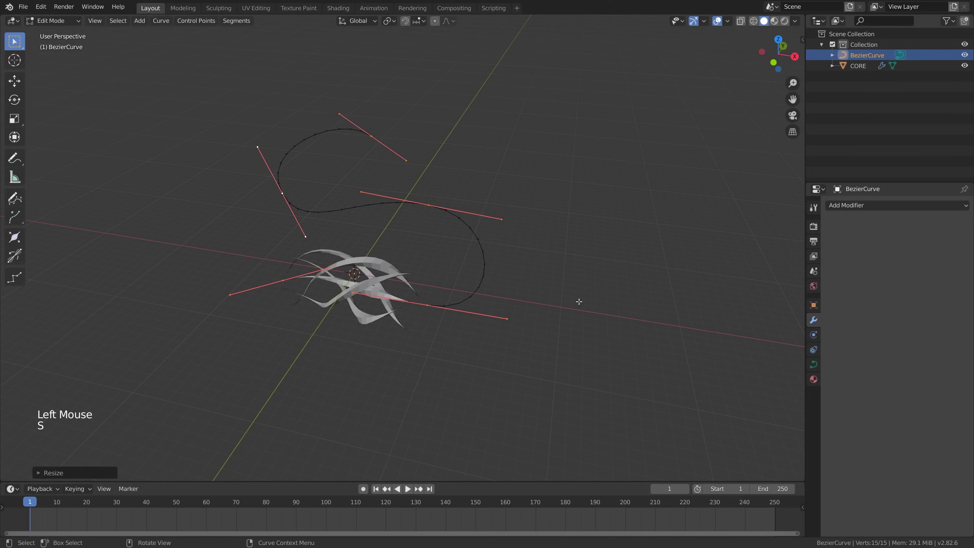
Raise the Bezier curve's points about 2.2 m along global Z and return to Object Mode.
middle_drag(578, 301, 570, 307)
key(g)
key(g)
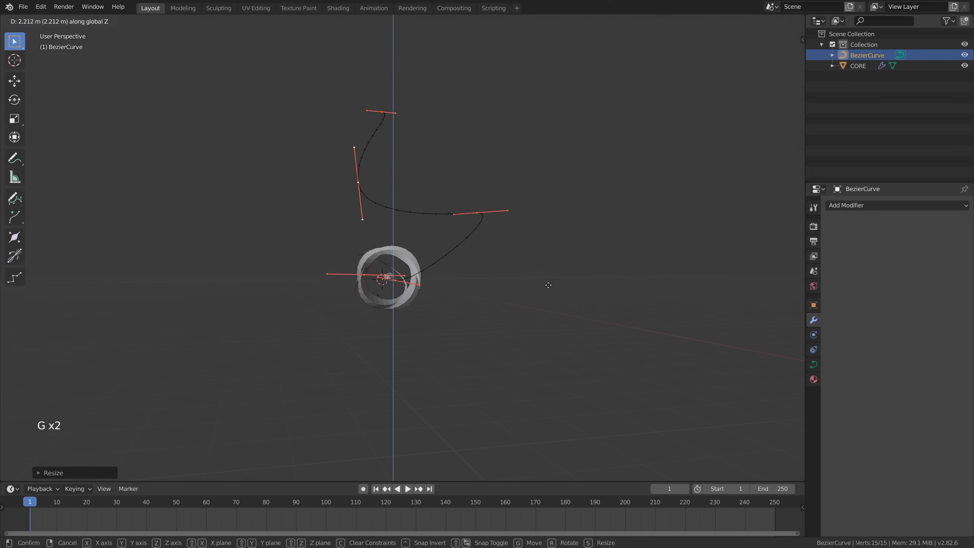
click(548, 287)
middle_drag(483, 287, 530, 317)
scroll(544, 315, up, 2)
key(Tab)
scroll(544, 315, down, 1)
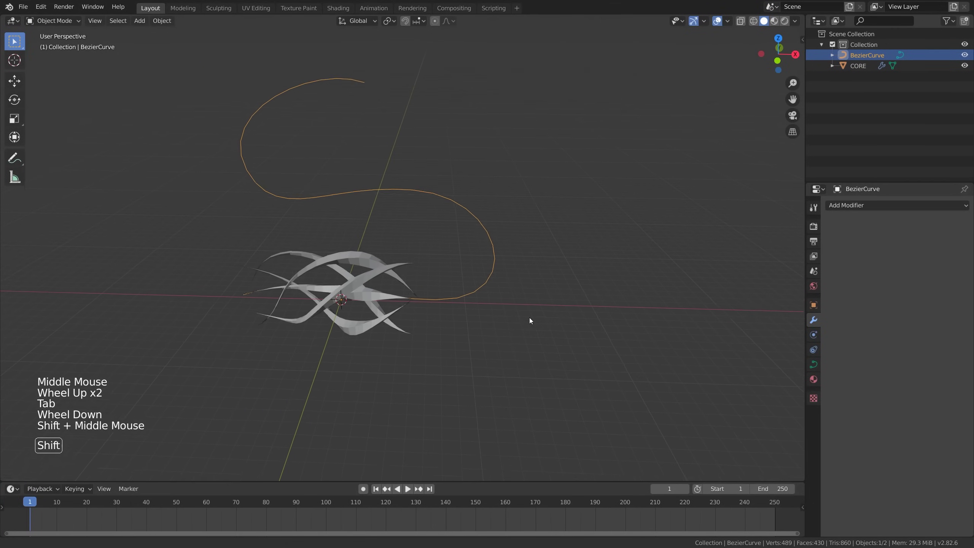
Select CORE and test sliding it along the enlarged Bezier curve.
click(376, 318)
key(g)
right_click(690, 332)
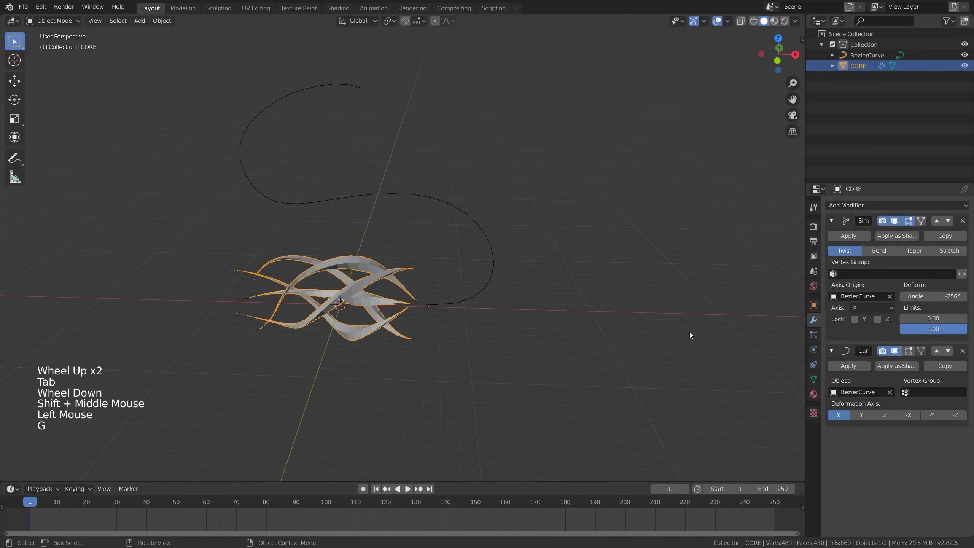
Select only the central strand in CORE's Edit Mode and scale it up uniformly by about 1.45.
key(Tab)
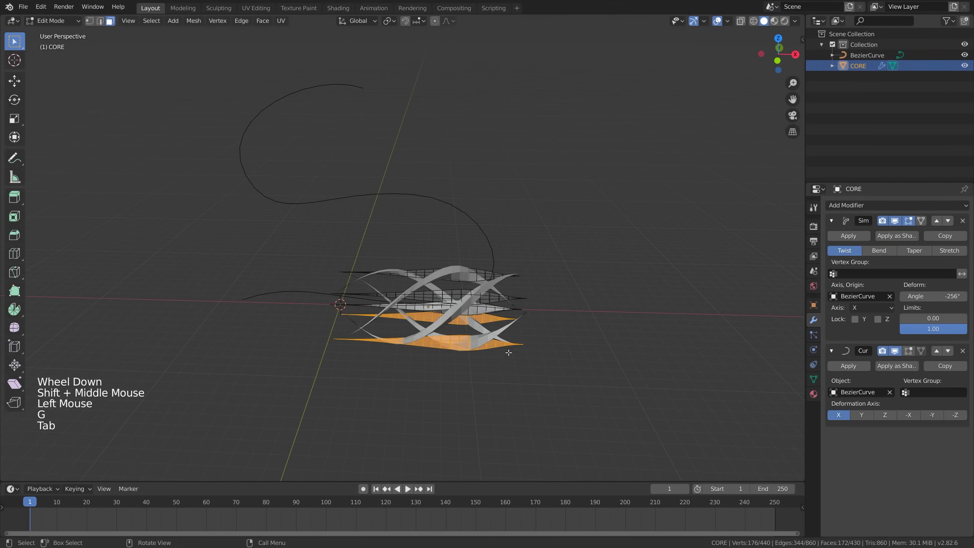
scroll(502, 353, up, 2)
shift+middle_drag(503, 353, 482, 262)
scroll(481, 262, up, 2)
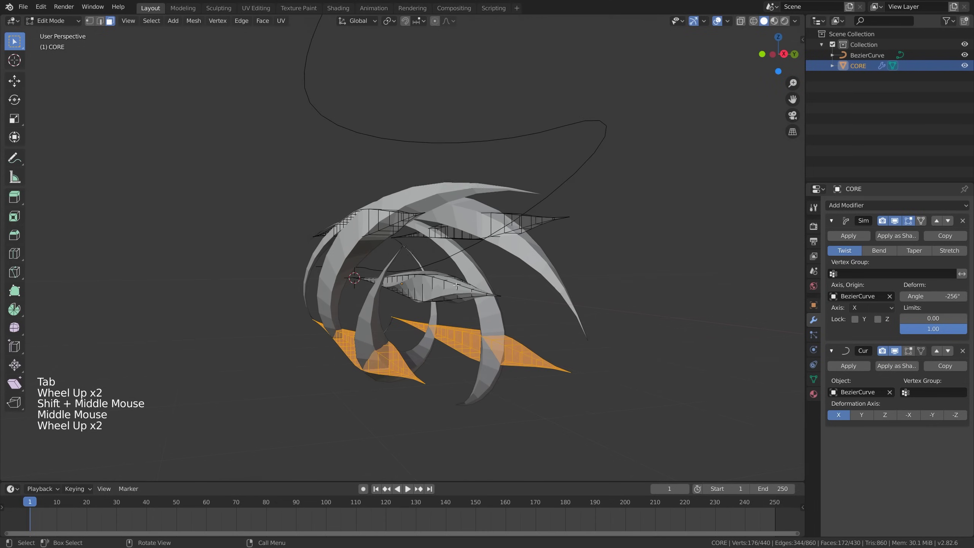
key(alt+a)
key(l)
middle_drag(447, 283, 637, 339)
scroll(539, 325, down, 2)
key(s)
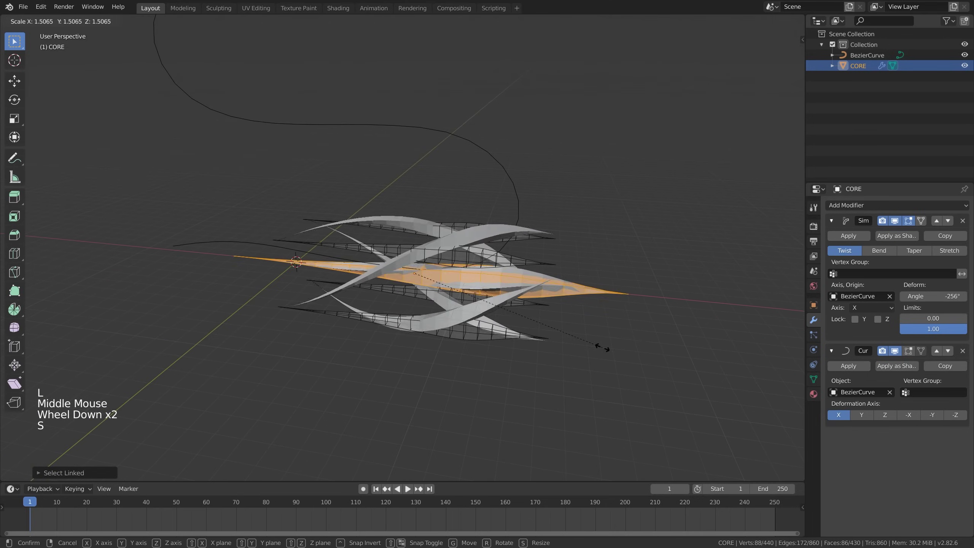
click(596, 343)
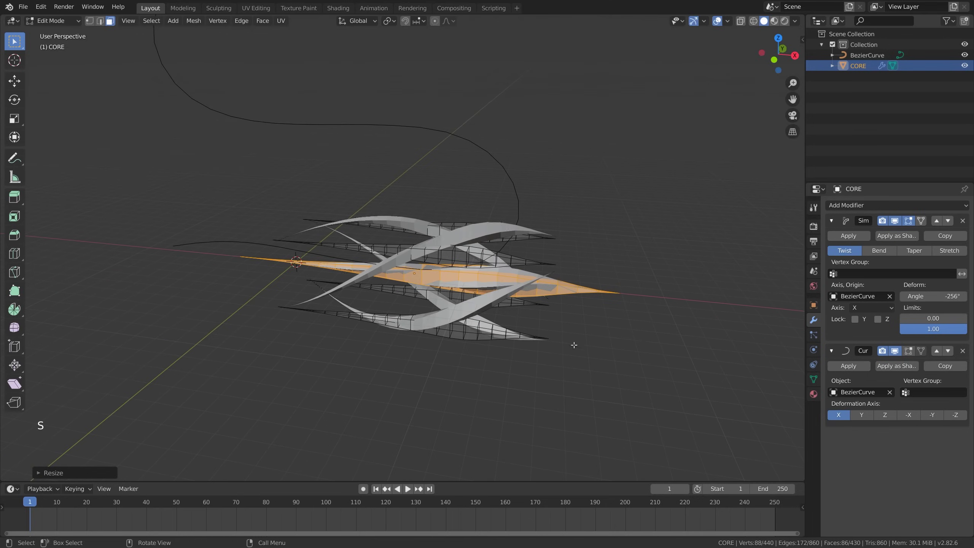
Return to Object Mode and test sliding CORE with its larger central strand along the curve.
middle_drag(575, 344, 547, 375)
key(s)
key(Tab)
scroll(546, 374, down, 3)
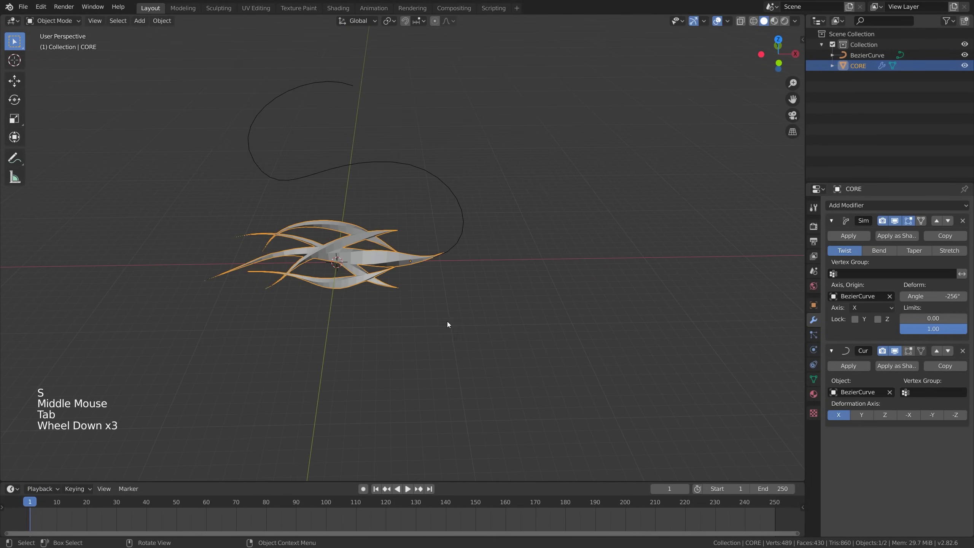
key(g)
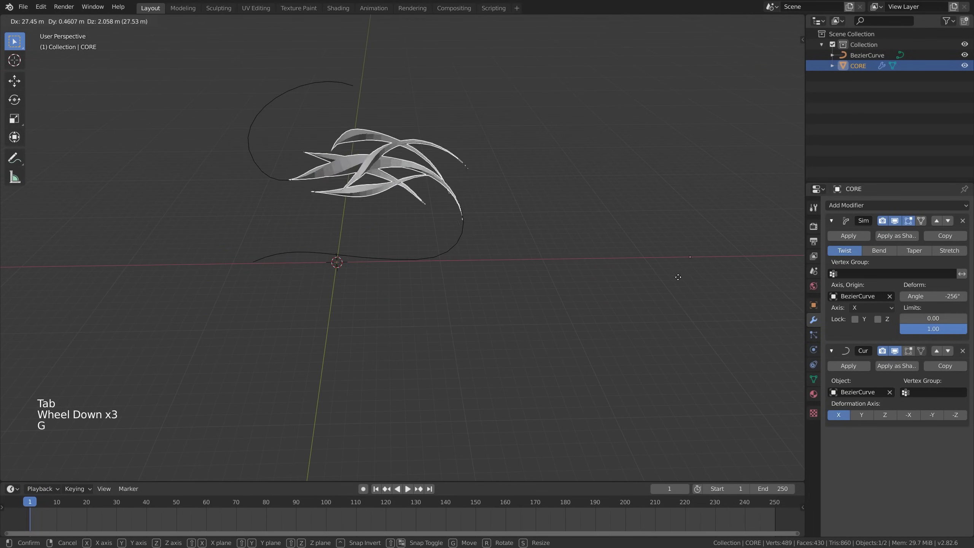
key(Escape)
In CORE's Edit Mode, invert the selection to the four outer strands and scale them down toward the centre, excluding the X axis.
middle_drag(510, 327, 443, 314)
scroll(443, 314, up, 3)
key(Tab)
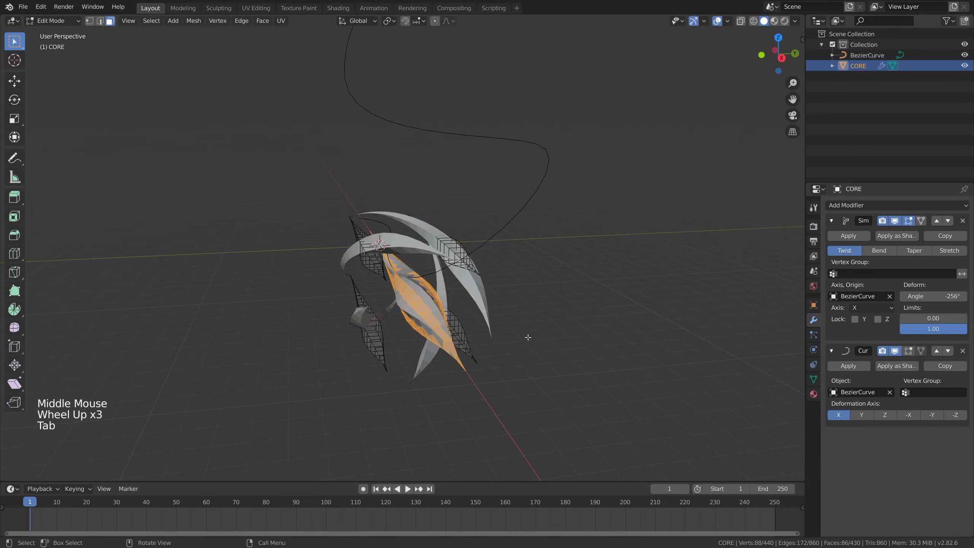
scroll(547, 367, up, 1)
middle_drag(526, 369, 286, 320)
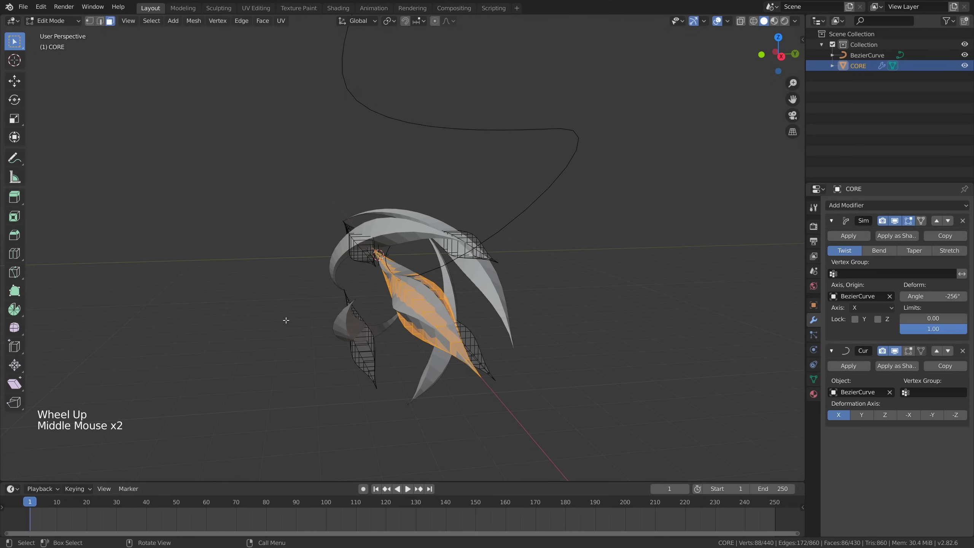
key(ctrl+i)
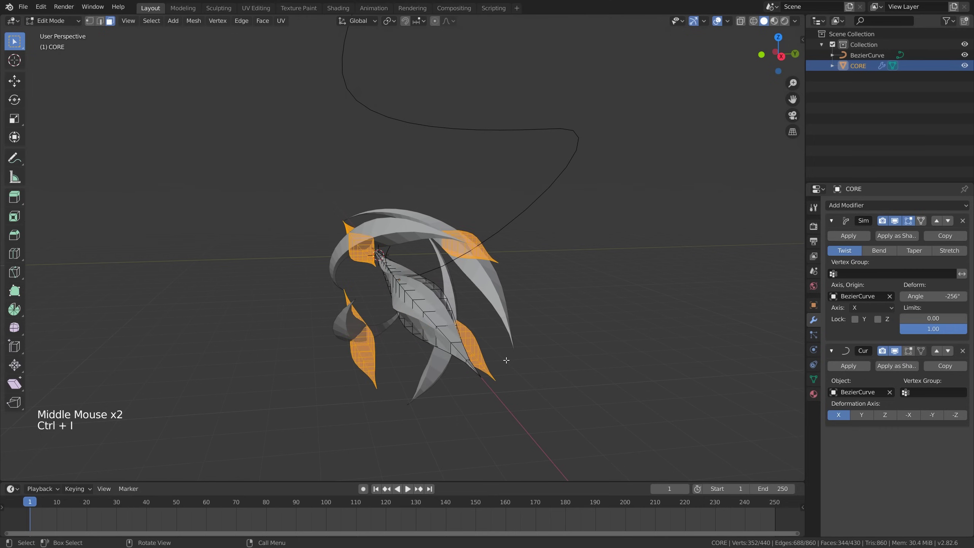
key(KP_3)
scroll(620, 366, up, 5)
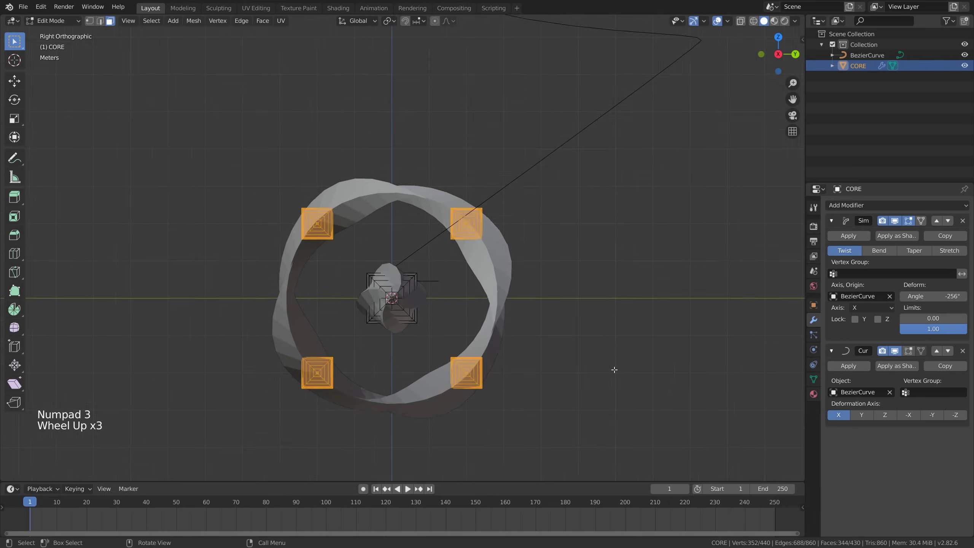
scroll(621, 372, down, 1)
key(s)
key(shift+x)
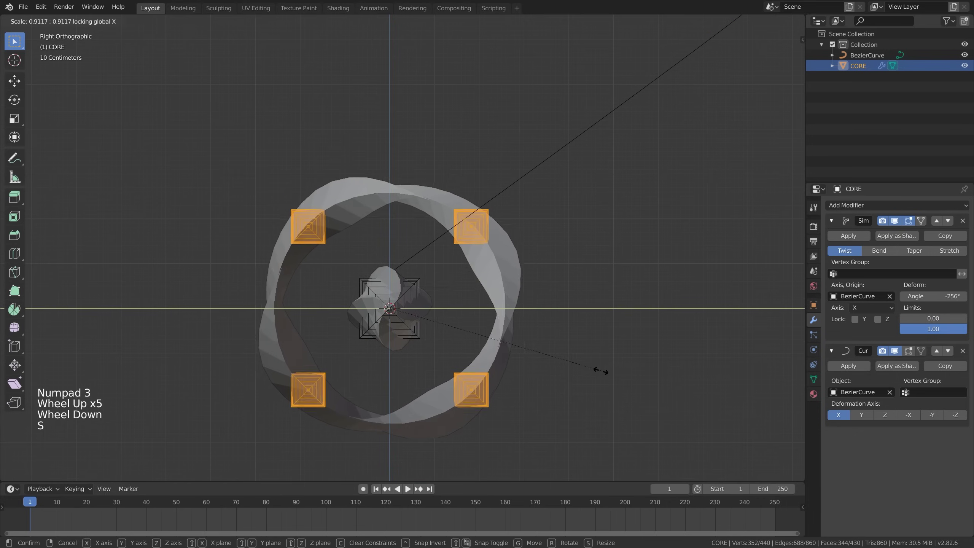
click(555, 358)
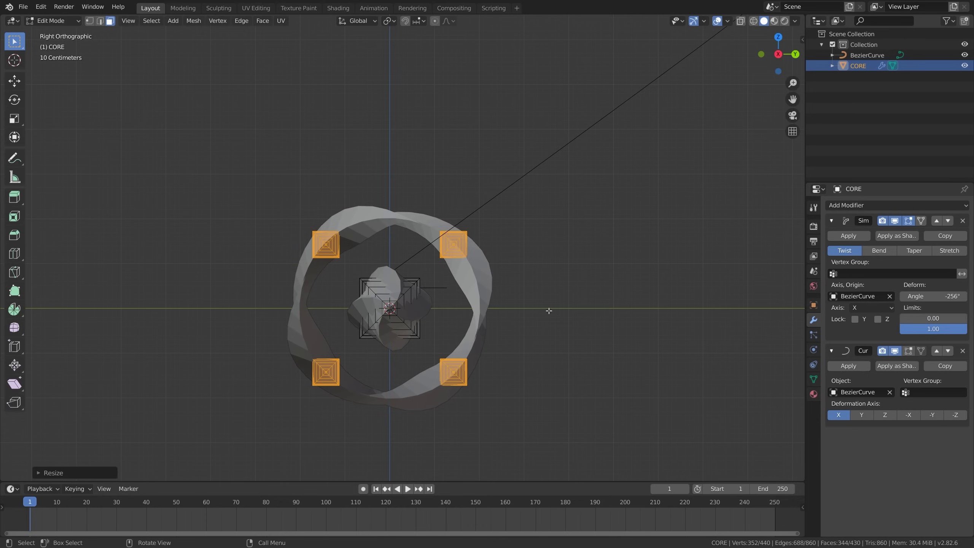
Duplicate the four outer strands, rotate the copies 45° to sit between the originals, and scale them outward excluding the X axis.
key(shift+d)
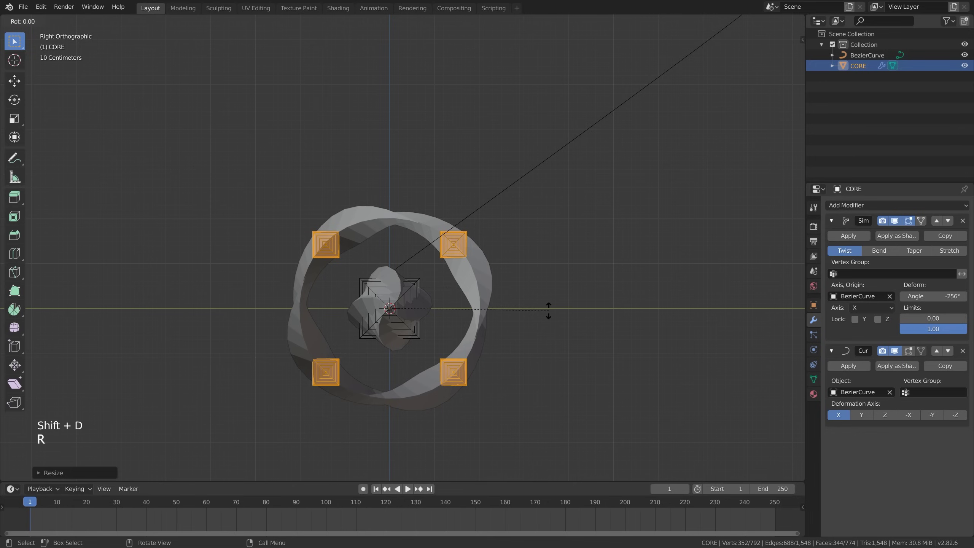
click(480, 401)
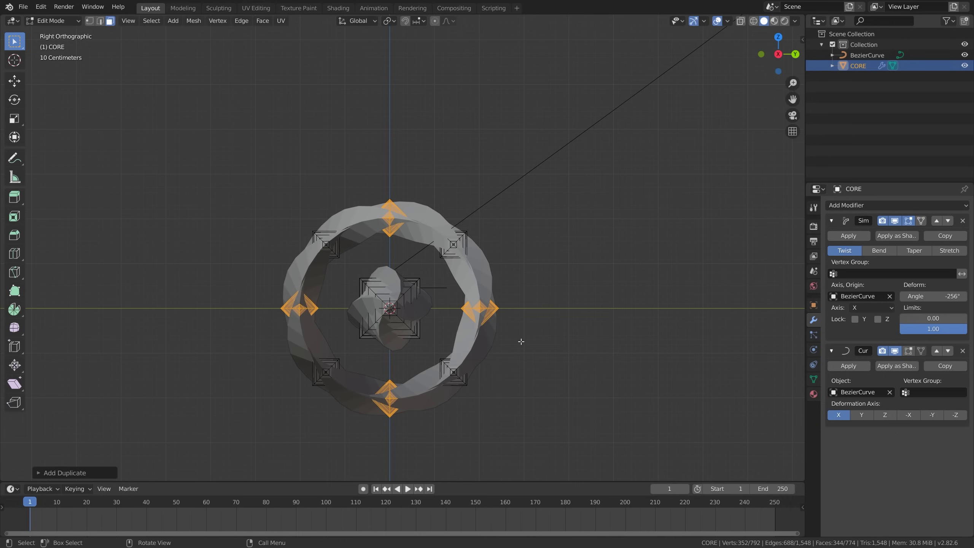
key(s)
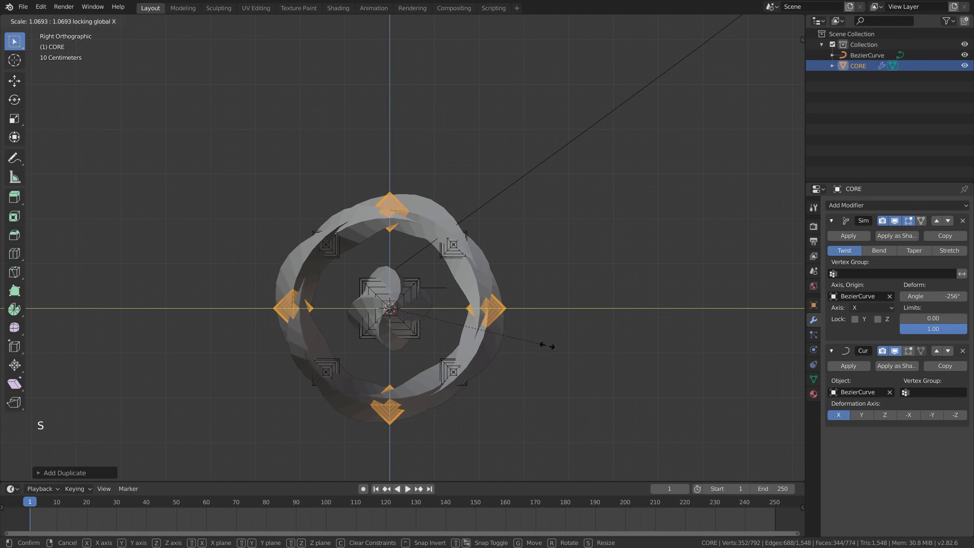
click(614, 360)
scroll(569, 338, down, 4)
middle_drag(569, 338, 548, 352)
scroll(570, 339, up, 1)
key(s)
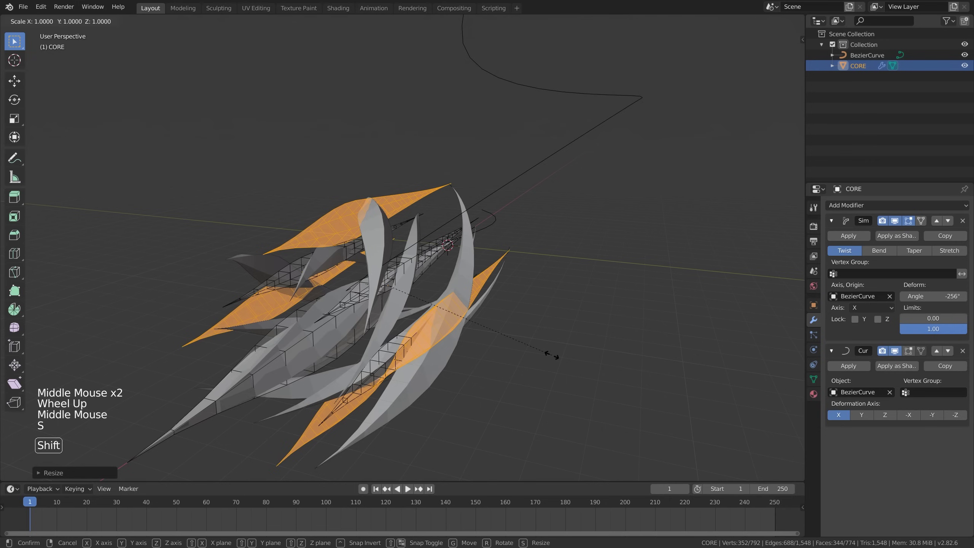
key(shift+x)
click(545, 354)
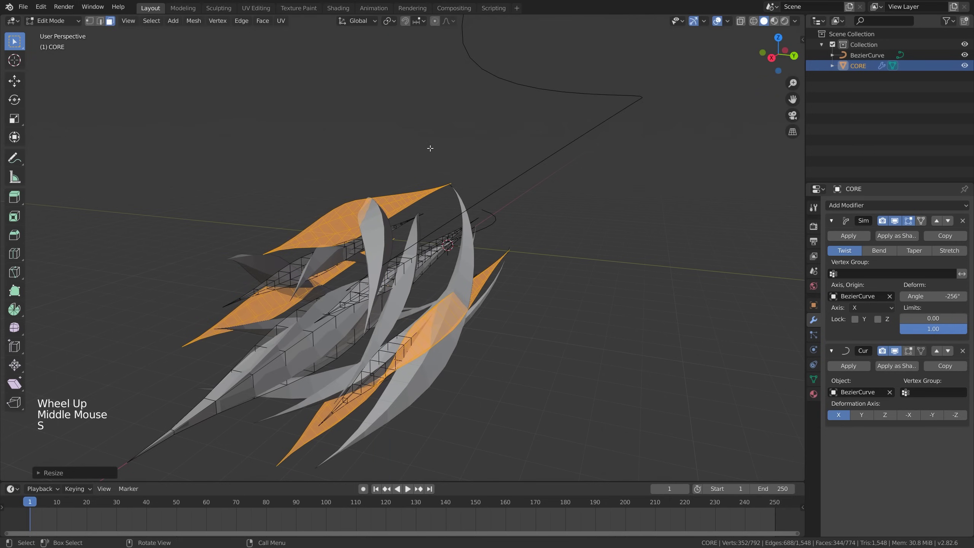
Set the transform pivot to Individual Origins and scale the four copied strands much thinner, excluding the X axis.
click(390, 21)
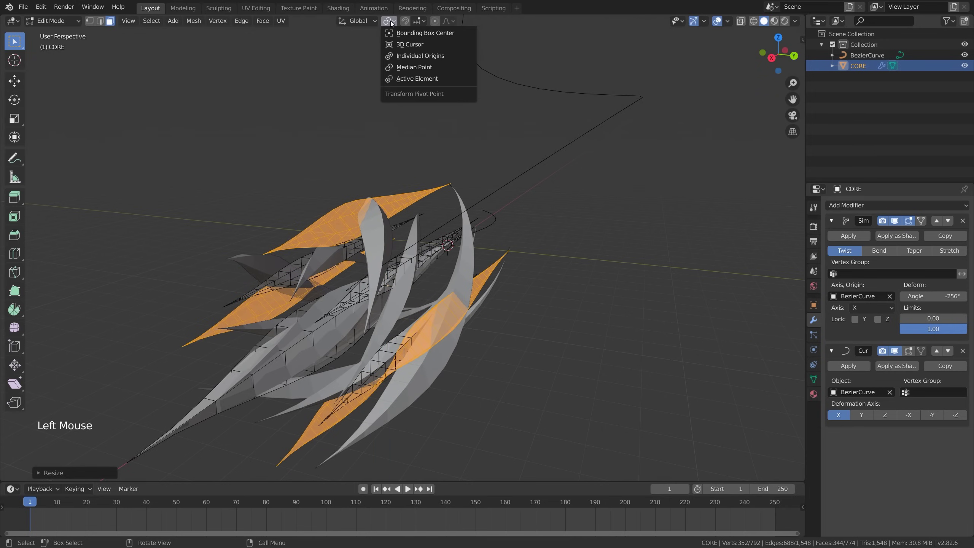
click(453, 56)
scroll(545, 223, down, 2)
middle_drag(566, 245, 555, 318)
key(s)
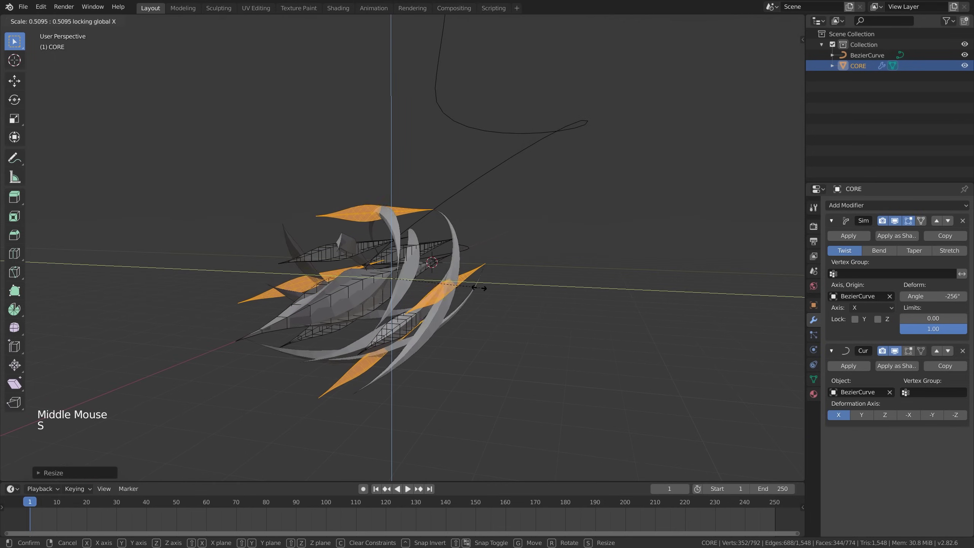
key(Escape)
key(KP_3)
scroll(547, 327, up, 5)
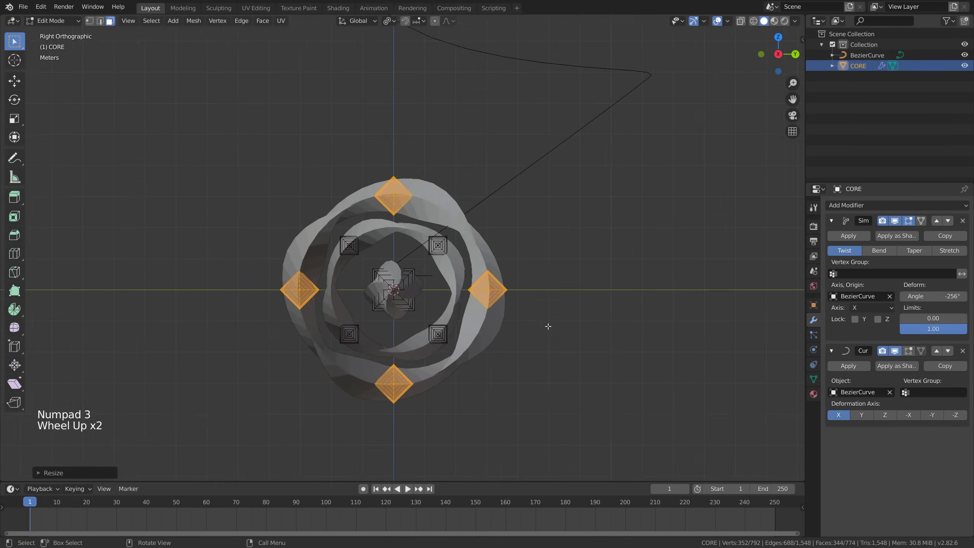
shift+middle_drag(548, 326, 555, 312)
key(s)
key(shift+x)
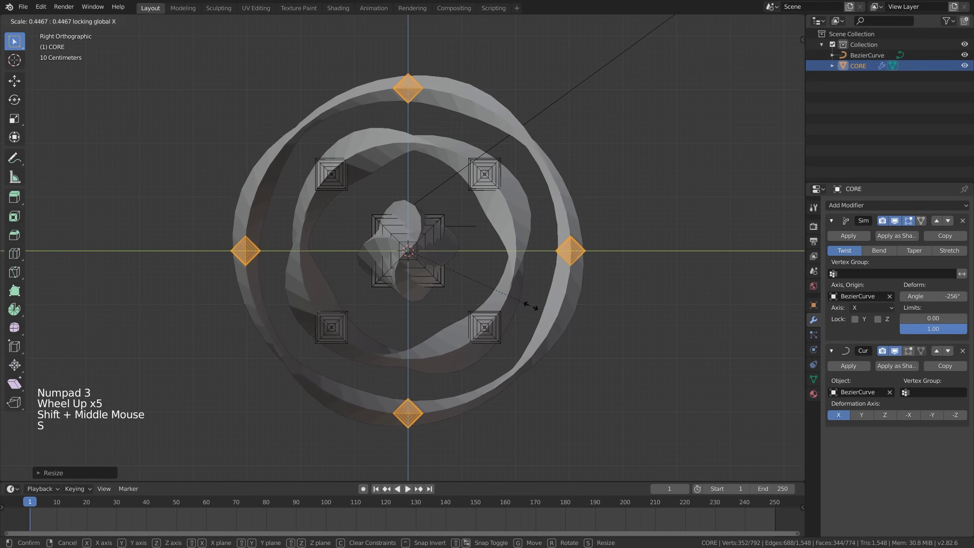
click(458, 279)
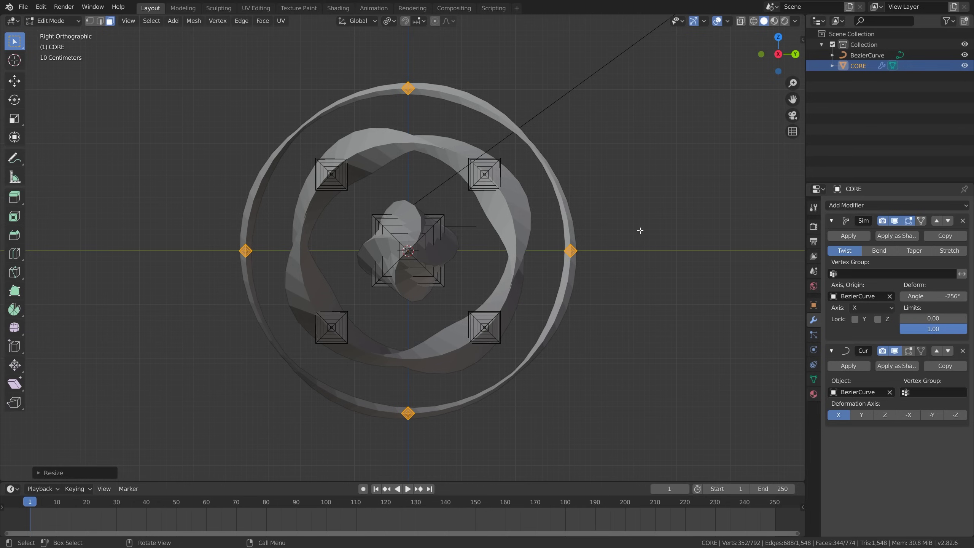
Set the transform pivot to Median Point, then duplicate the four thin strands with the copies rotated 45° between them.
key(r)
right_click(533, 334)
click(390, 21)
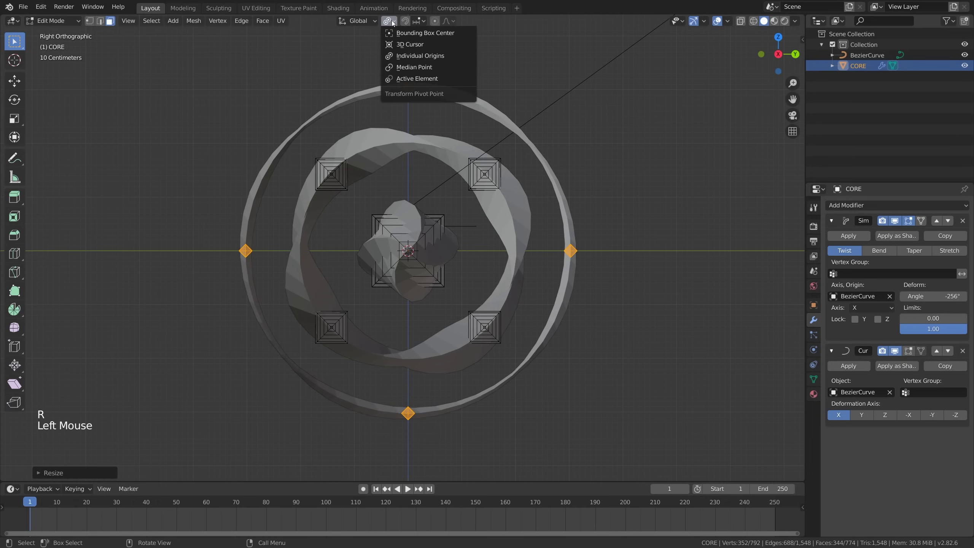
click(446, 67)
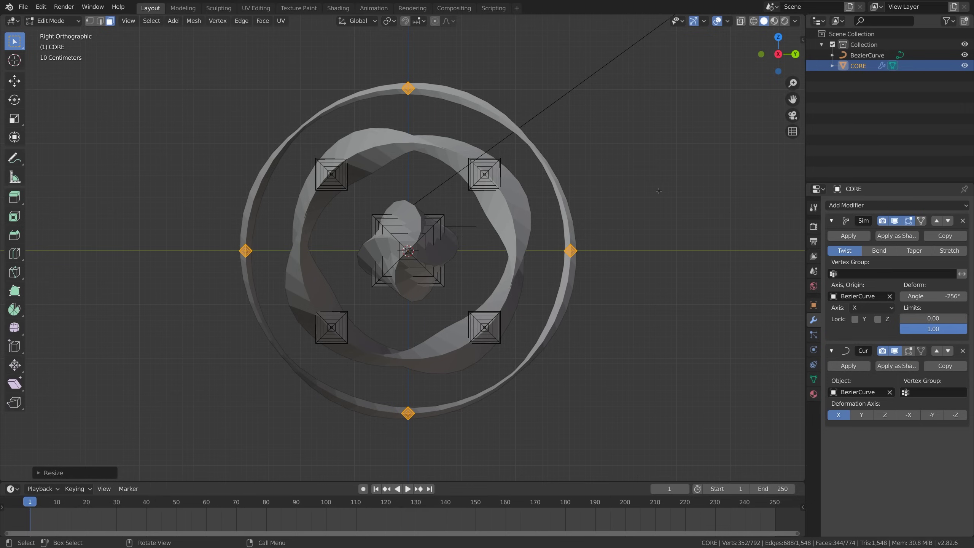
key(shift+d)
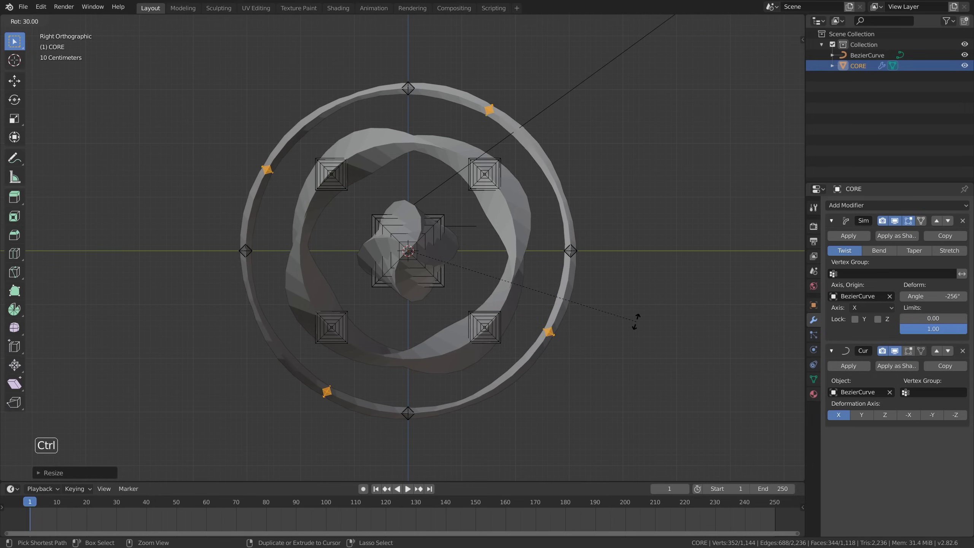
ctrl+click(606, 368)
scroll(600, 353, down, 3)
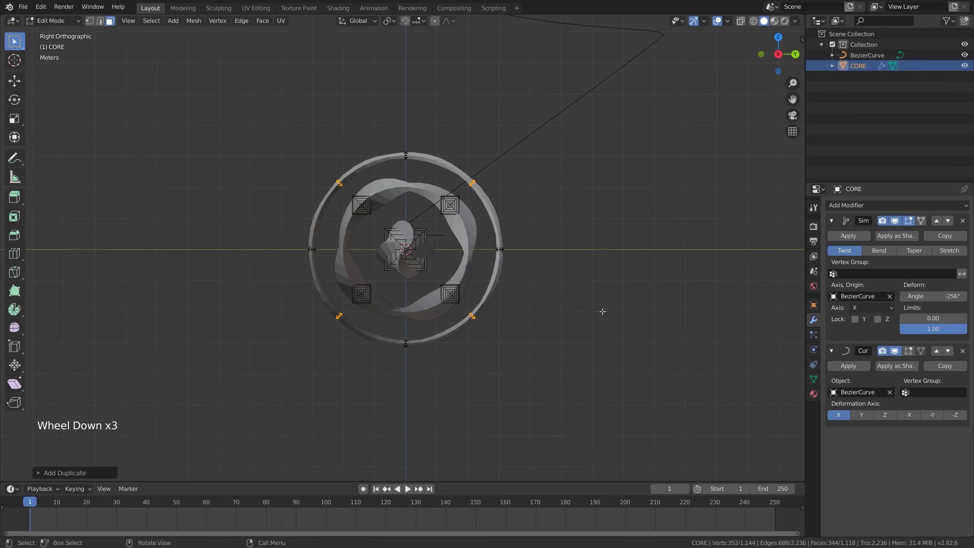
Return to Object Mode and test sliding CORE with its added thin strands along the Bezier curve.
middle_drag(600, 313, 576, 331)
scroll(518, 329, down, 2)
key(Tab)
scroll(554, 322, down, 1)
scroll(554, 324, down, 1)
key(g)
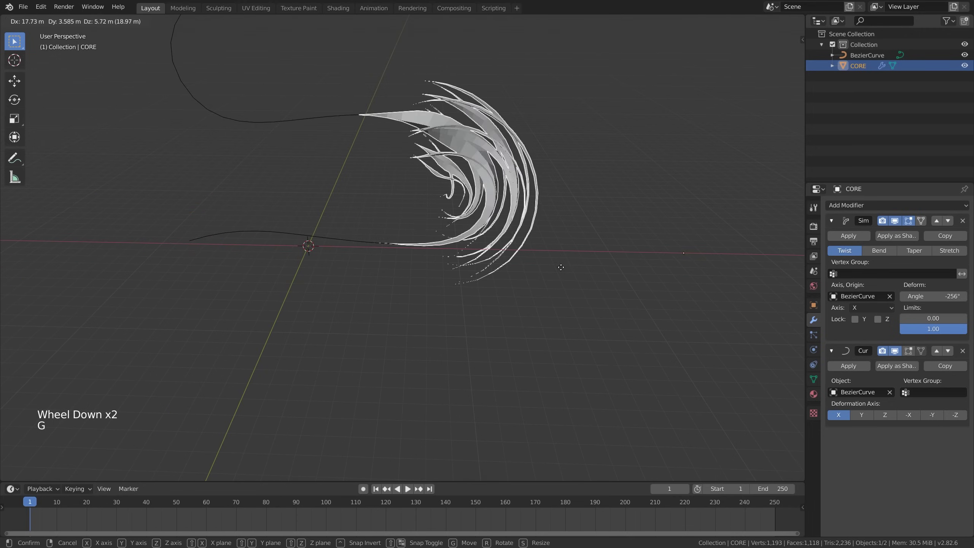
click(407, 337)
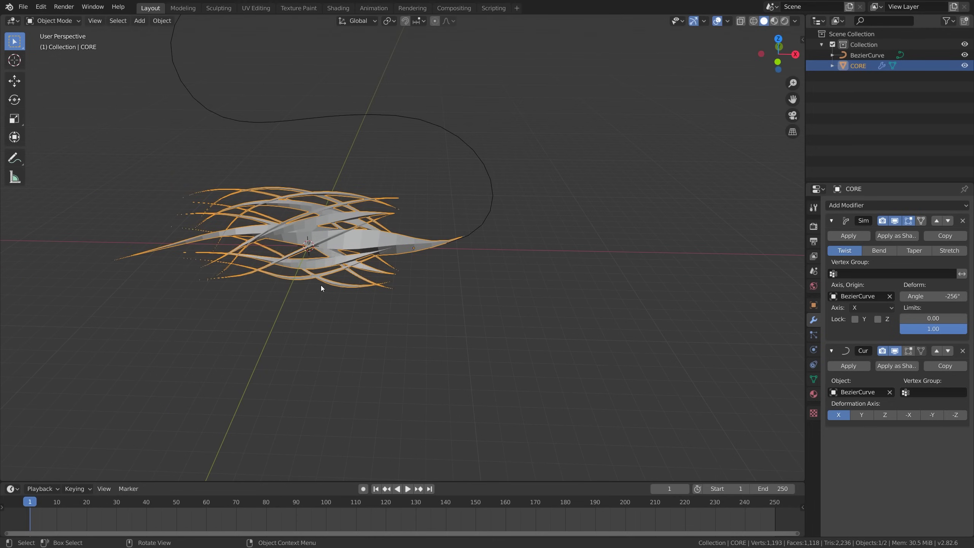
Move the Bezier curve's starting control point farther outward in Edit Mode and return to Object Mode.
middle_drag(321, 285, 359, 331)
click(478, 212)
key(Tab)
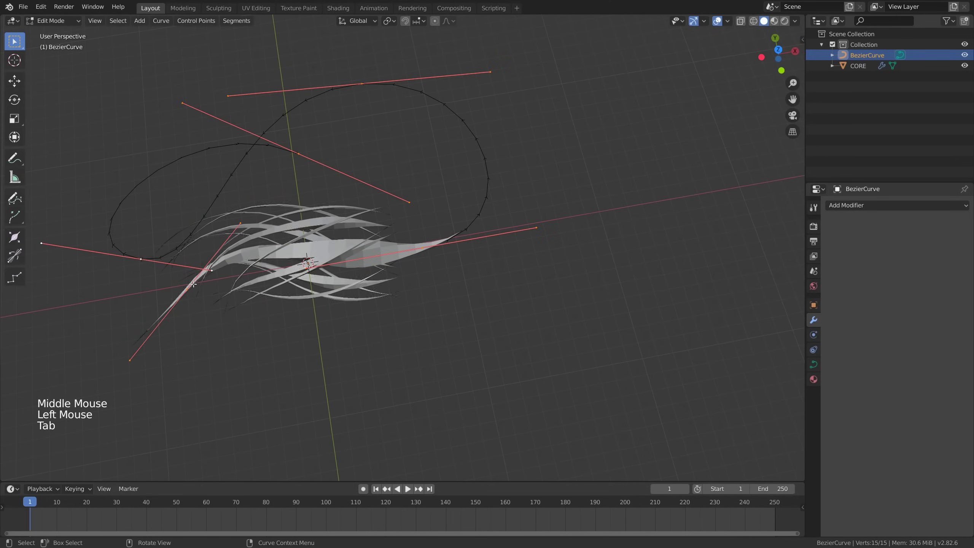
click(193, 284)
shift+middle_drag(317, 296, 396, 268)
key(g)
click(429, 350)
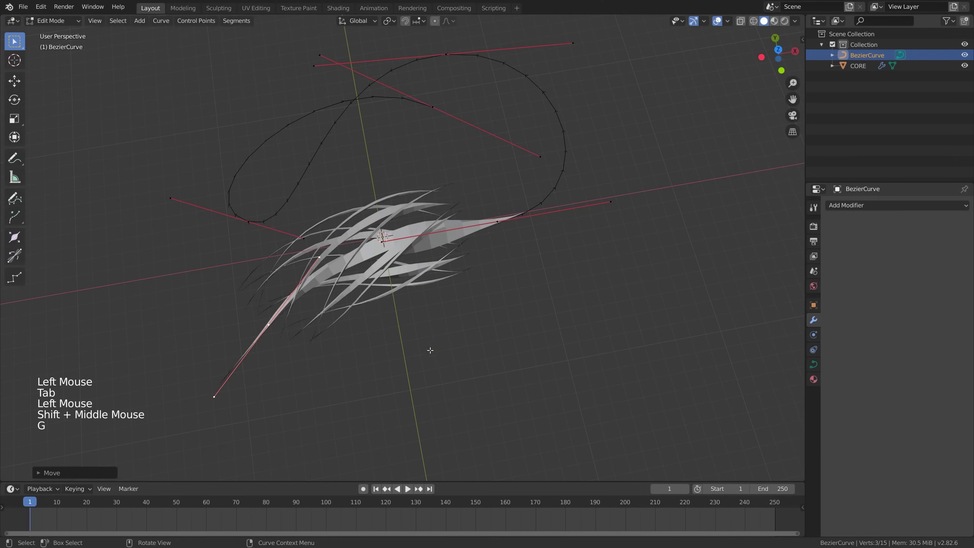
mouse_move(428, 351)
middle_down()
mouse_move(542, 277)
mouse_move(417, 351)
middle_up()
key(Tab)
Select CORE and test sliding it along the adjusted Bezier curve.
scroll(542, 276, up, 2)
scroll(418, 350, down, 1)
click(444, 383)
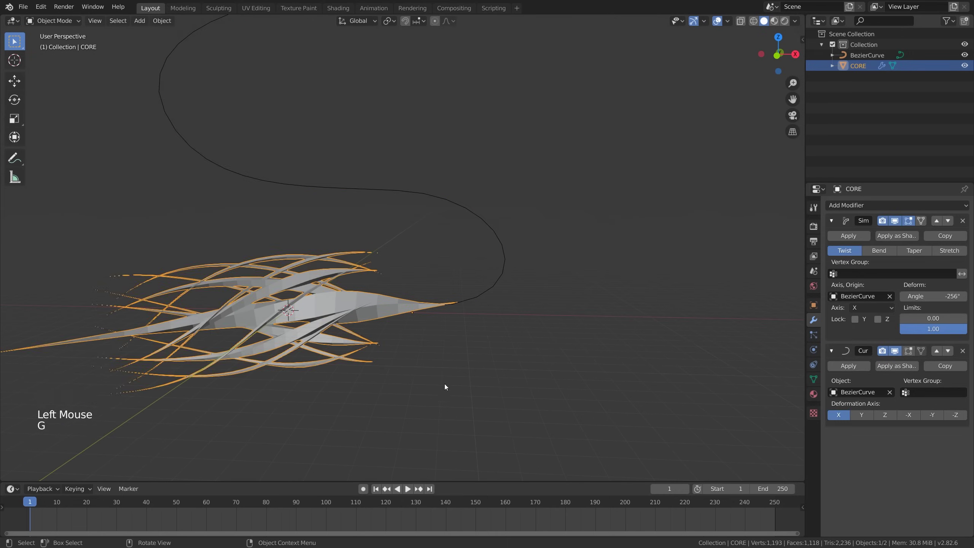
key(g)
click(449, 363)
In CORE's Edit Mode, add the other four thin outer strands to the selection so all eight are selected.
key(Tab)
key(KP_3)
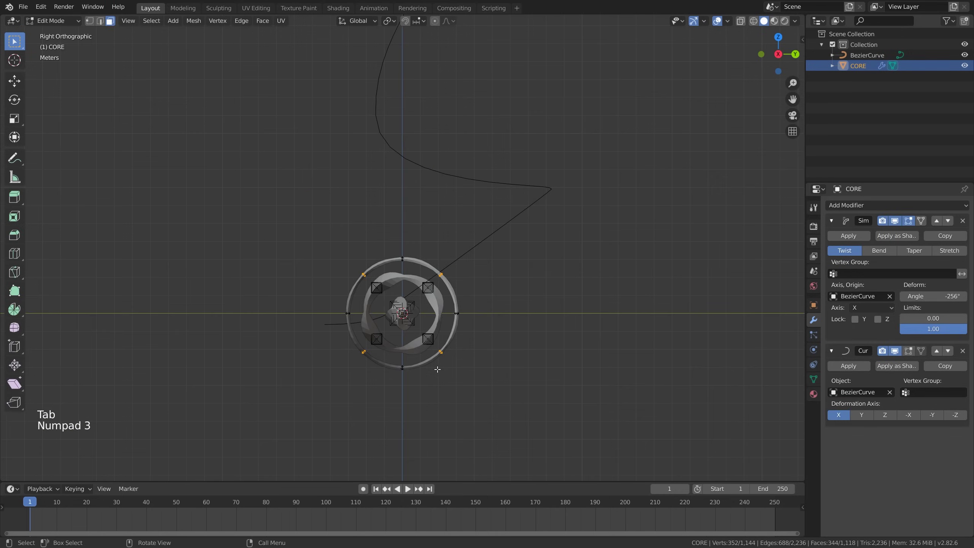
scroll(386, 159, up, 2)
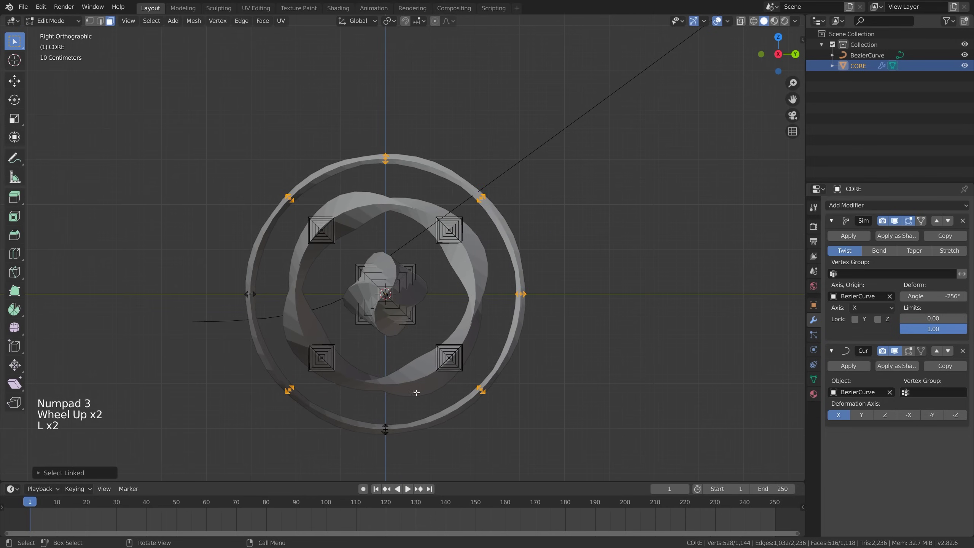
middle_drag(440, 321, 579, 344)
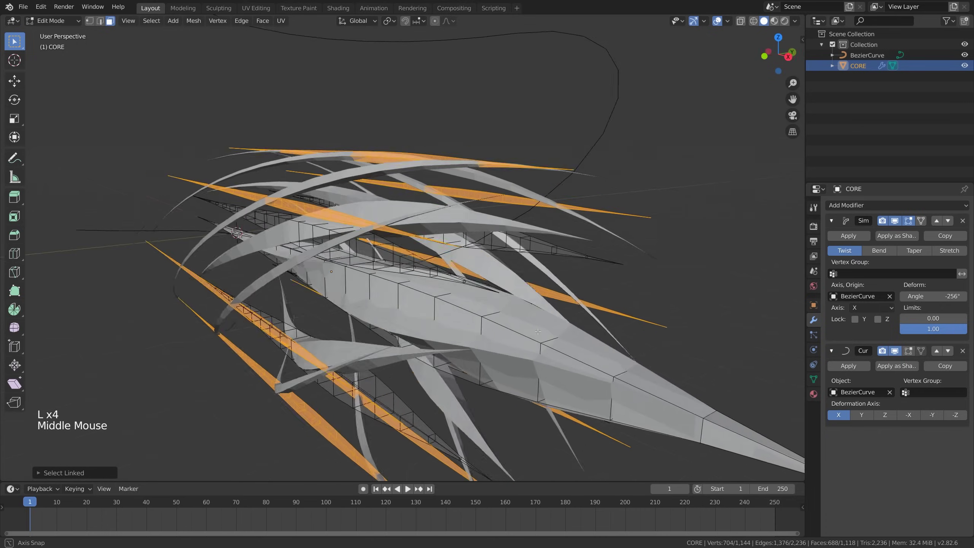
scroll(579, 344, down, 3)
Try moving the eight thin outer strands about -2.6 m along global X and undo the move.
key(g)
key(g)
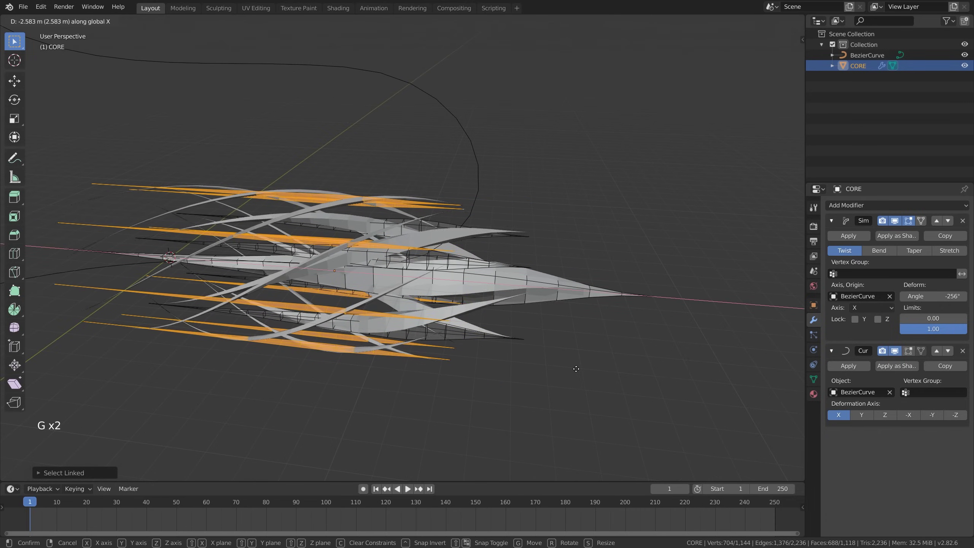
click(578, 367)
middle_drag(593, 371, 424, 358)
key(ctrl+z)
key(g)
right_click(430, 375)
Move the eight thin outer strands backward along global X, behind the central strand's tip.
key(g)
key(x)
click(577, 381)
Select only the four thicker middle strands around the central one and move them -1 m along global X.
key(alt+a)
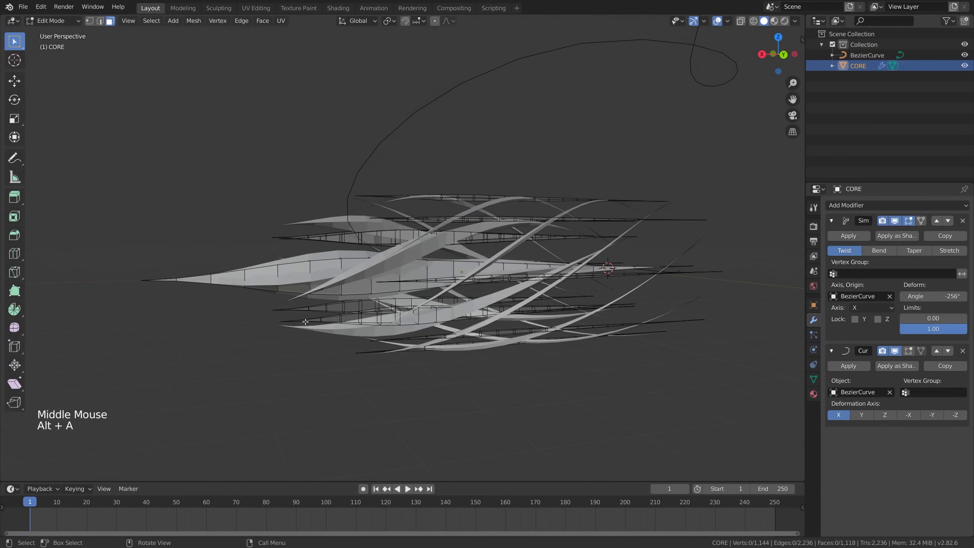
key(l)
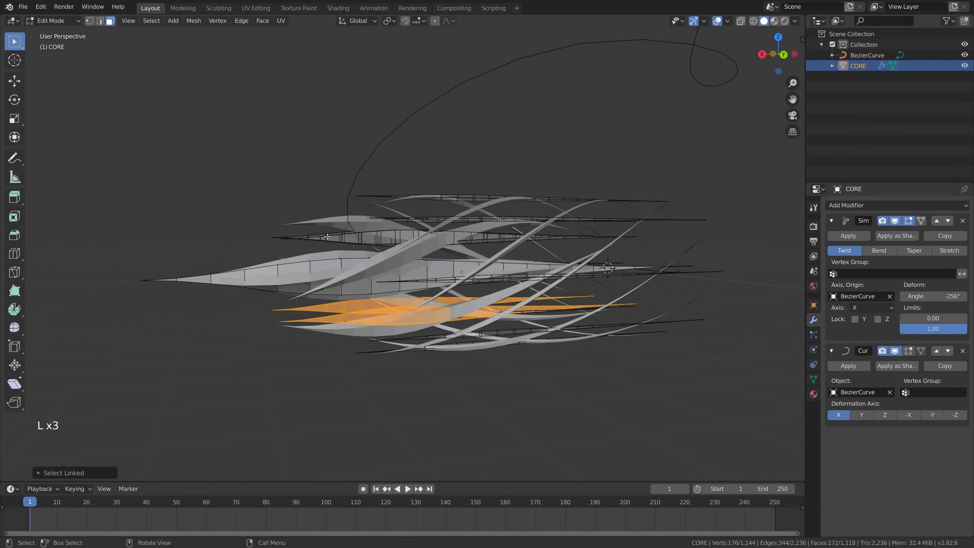
middle_drag(403, 343, 583, 387)
key(g)
key(x)
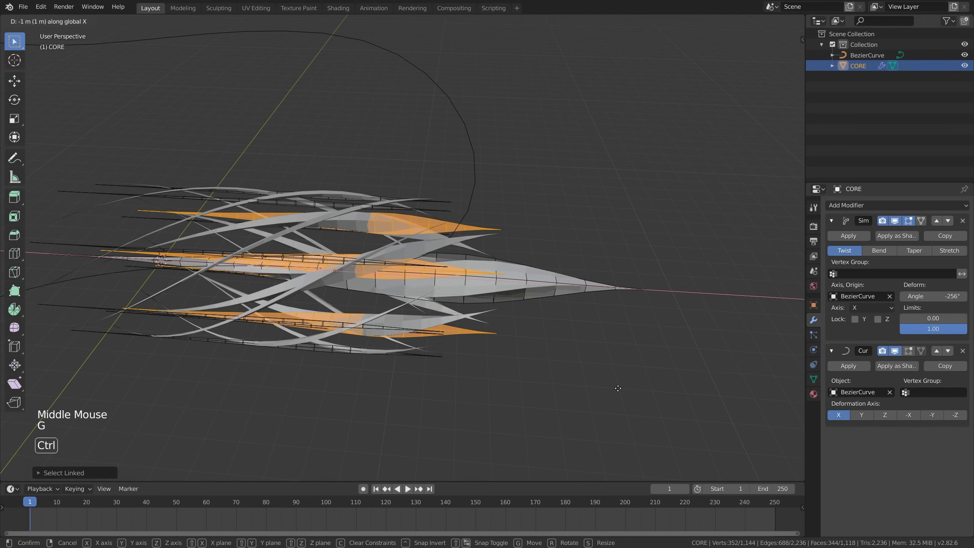
click(618, 388)
Return CORE to Object Mode and test its slide along the Bezier curve with a trial move that is cancelled.
key(Tab)
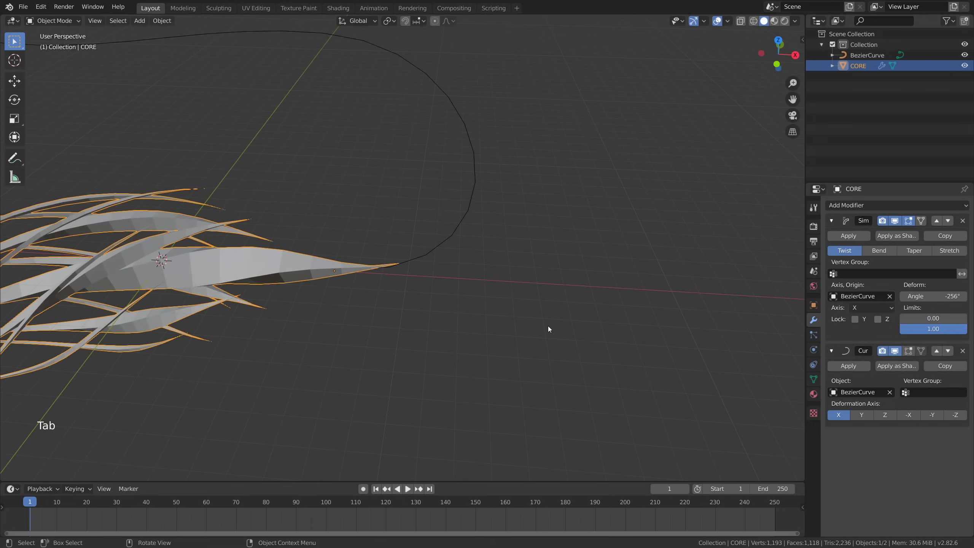
scroll(456, 322, down, 3)
shift+middle_drag(456, 322, 480, 370)
scroll(480, 369, down, 1)
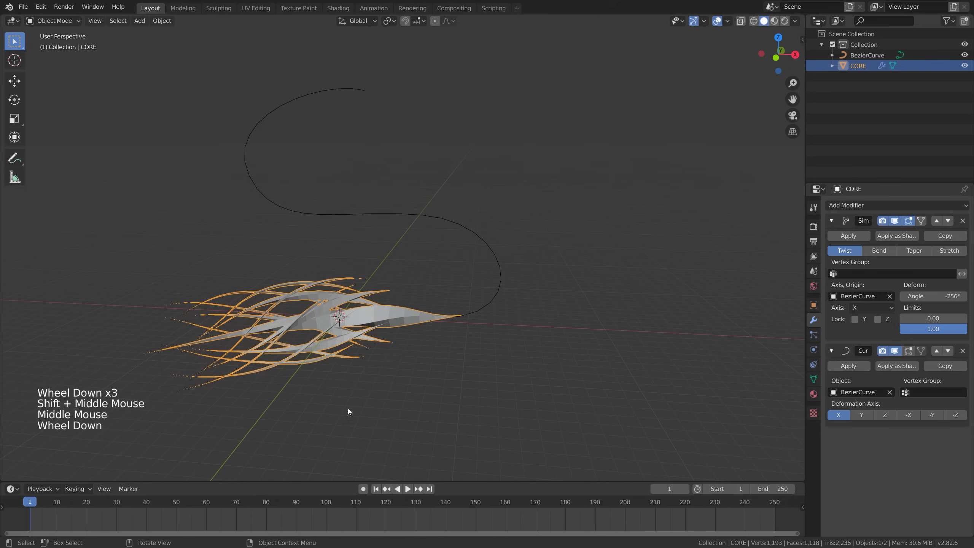
key(g)
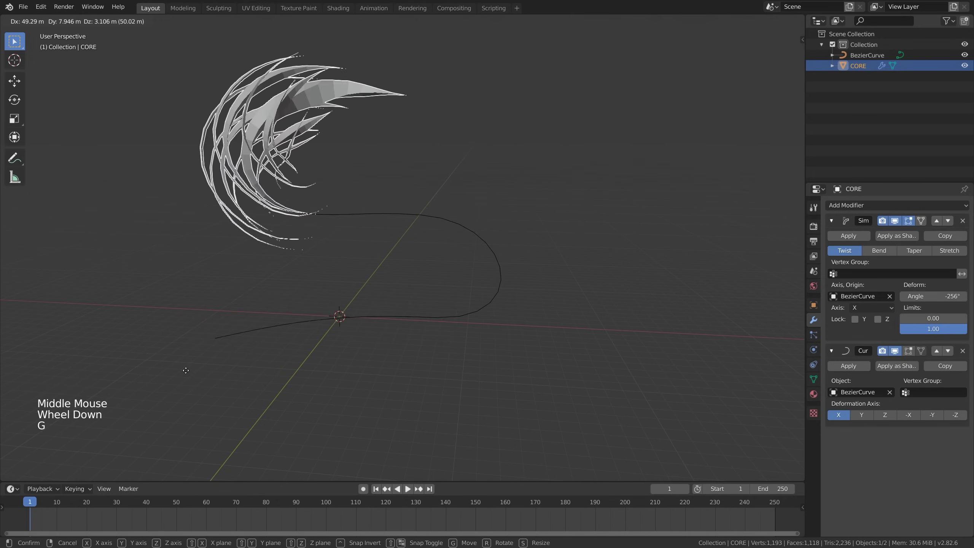
right_click(482, 253)
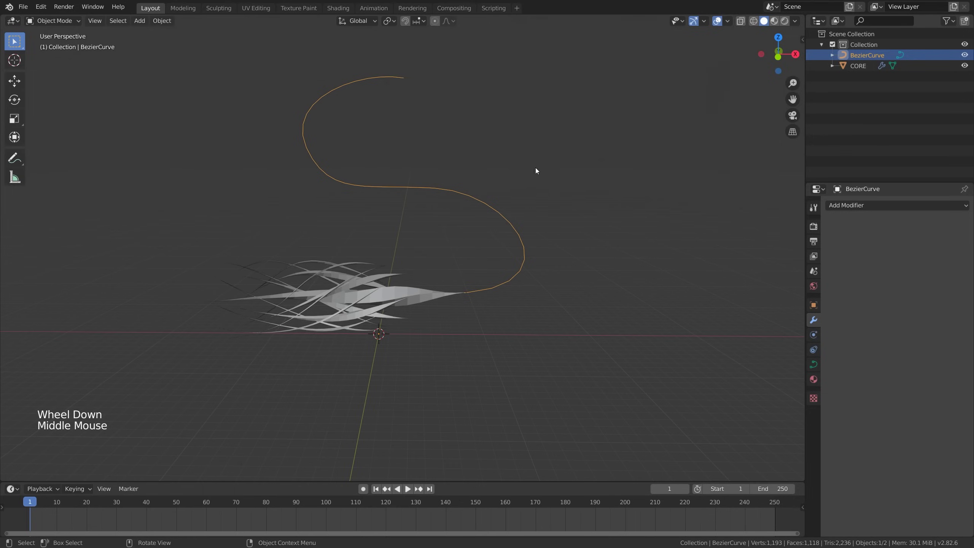
Add a camera to the scene and align it to the current view.
key(shift+a)
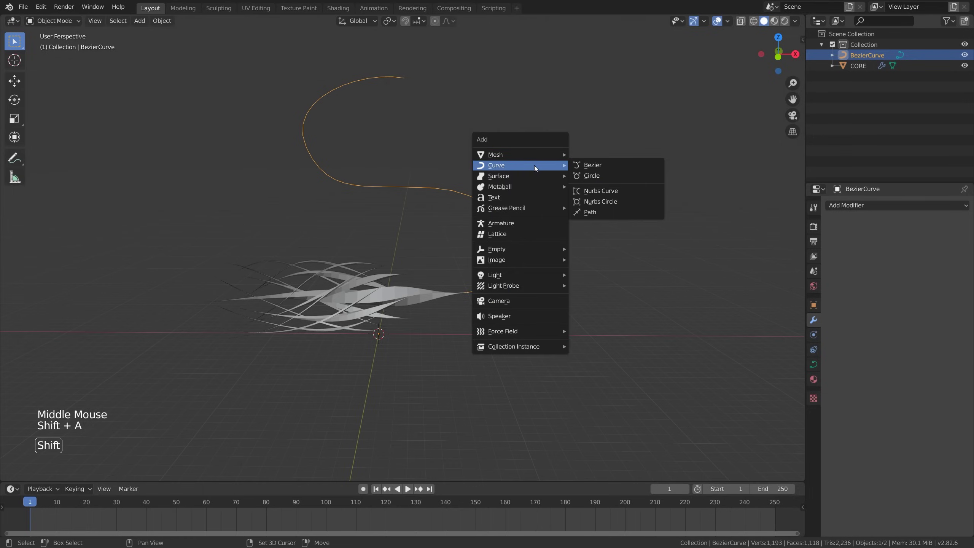
click(533, 300)
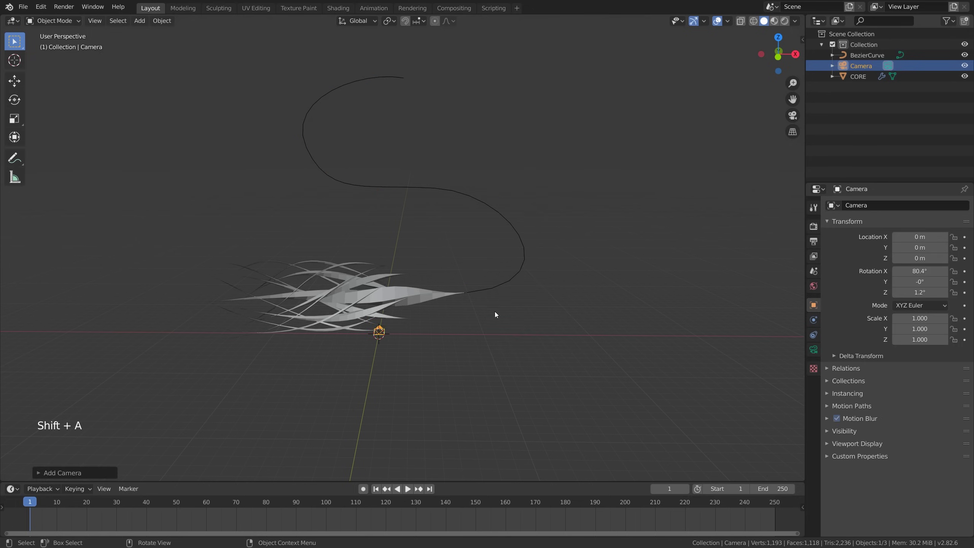
click(94, 23)
mouse_move(130, 164)
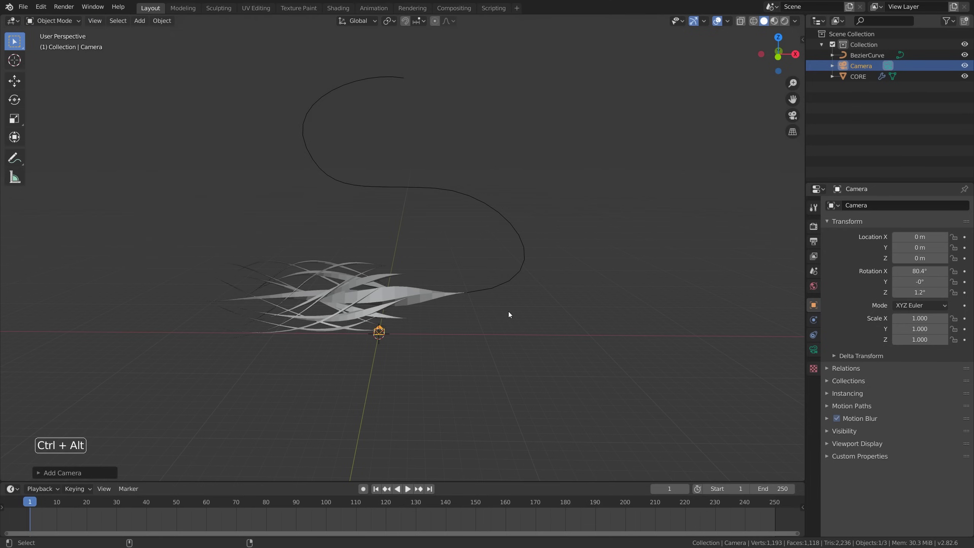
key(ctrl+alt+KP_0)
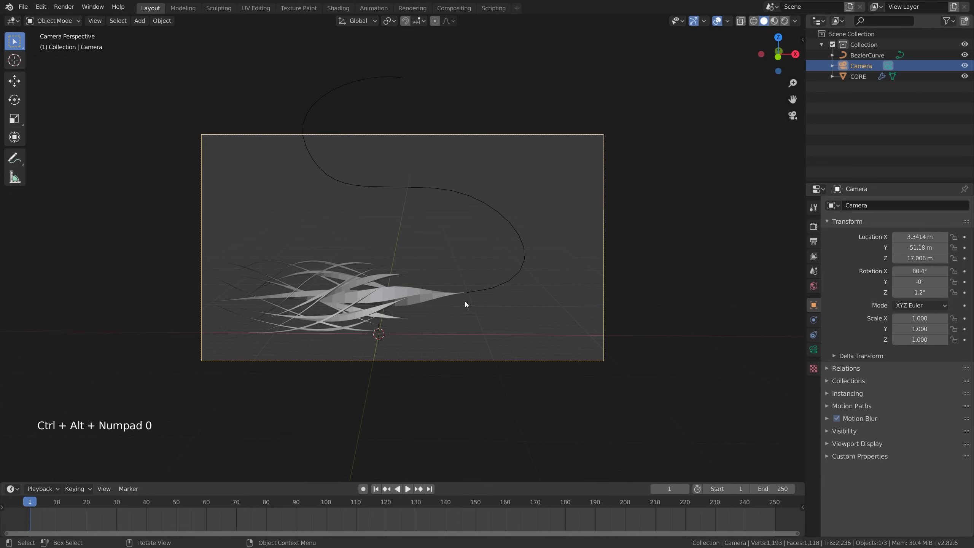
Reposition the camera with Walk Navigation to about X 5.5 m, Y -50.3 m, Z 6.9 m so it frames CORE.
click(95, 20)
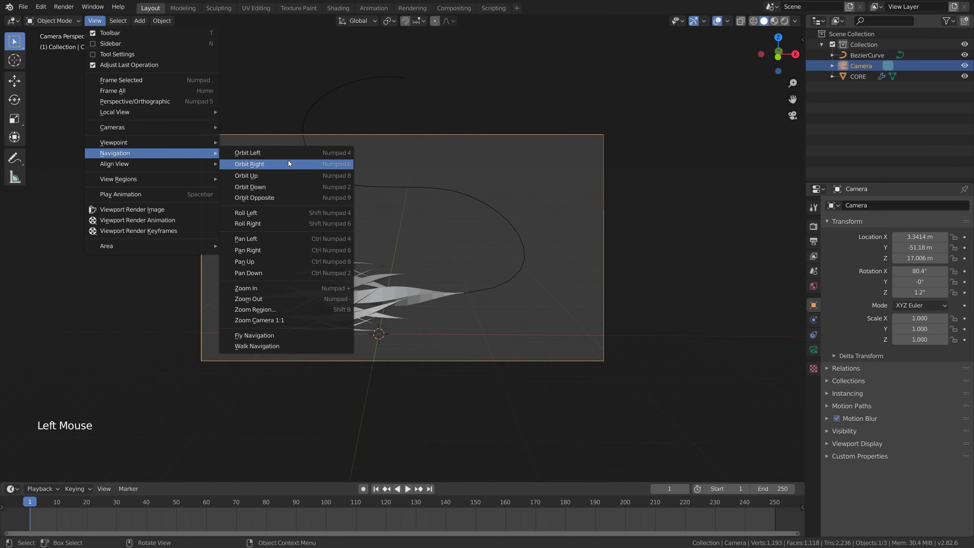
click(300, 346)
key(s)
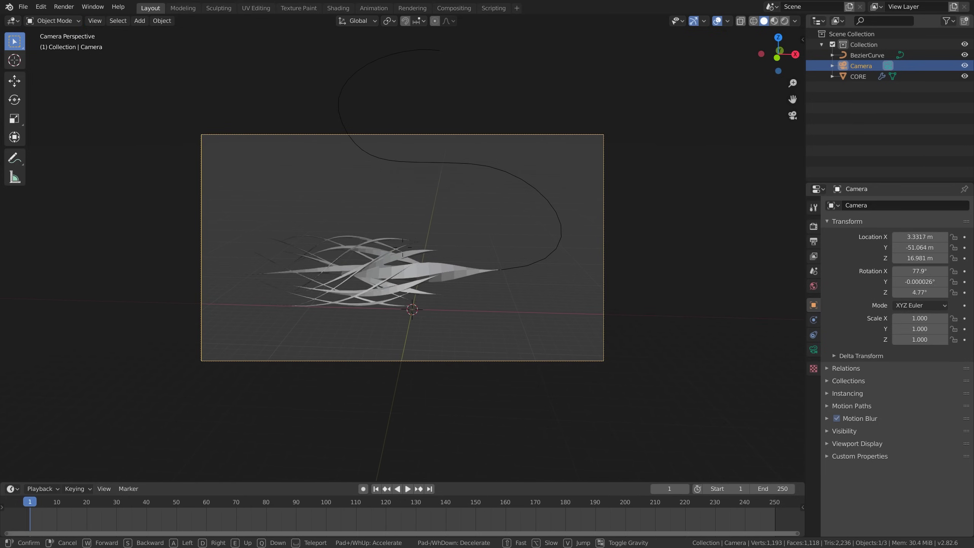
key(w)
key(s)
key(a)
key(w)
key(d)
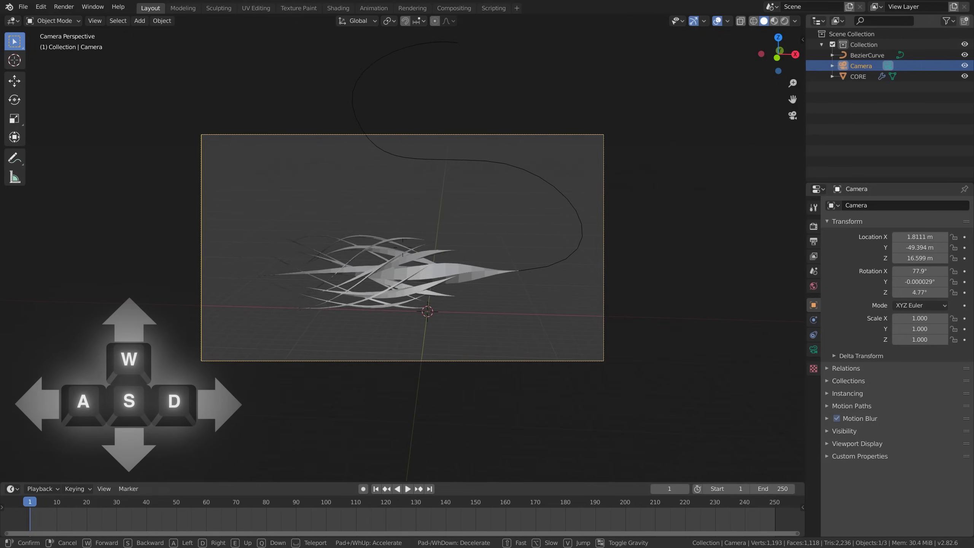
key(a)
key(e)
key(q)
key(d)
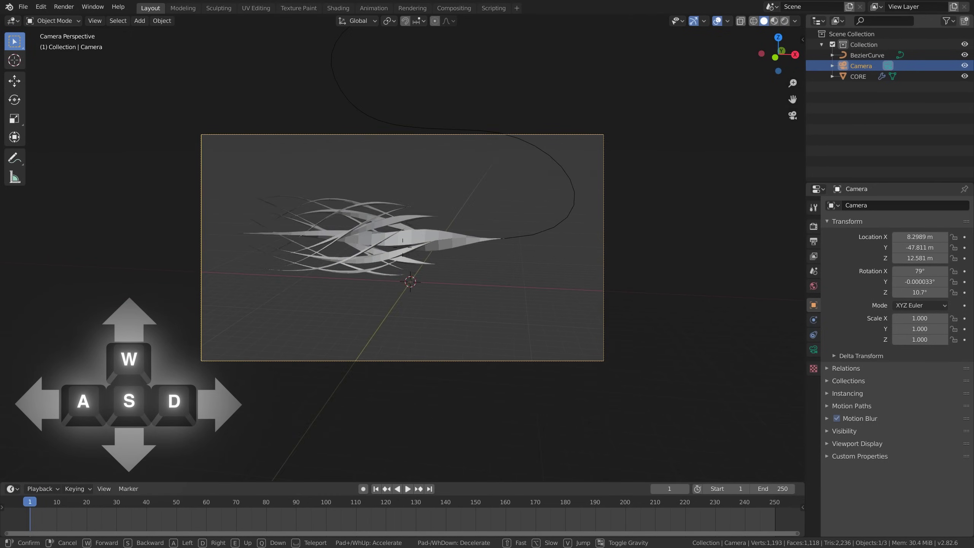
key(a)
key(d)
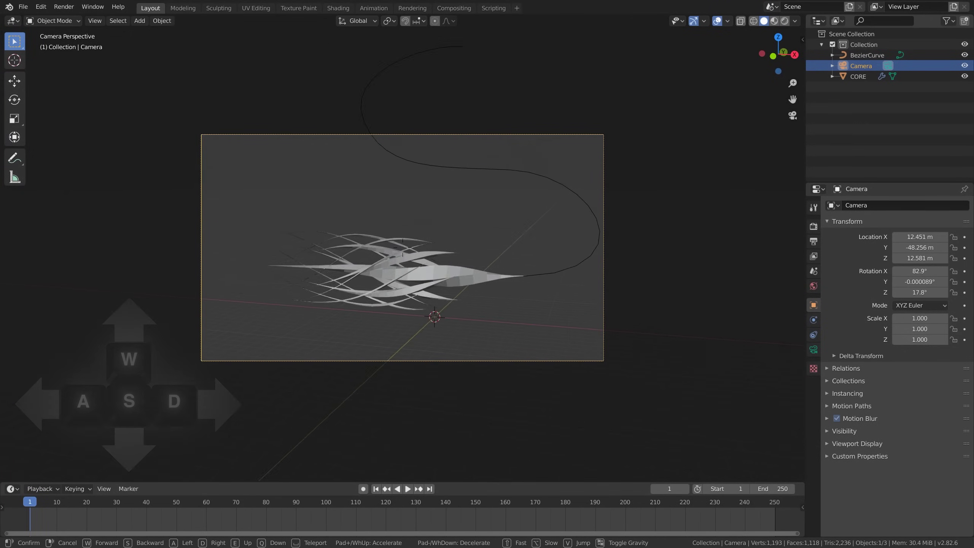
key(a)
key(d)
key(s)
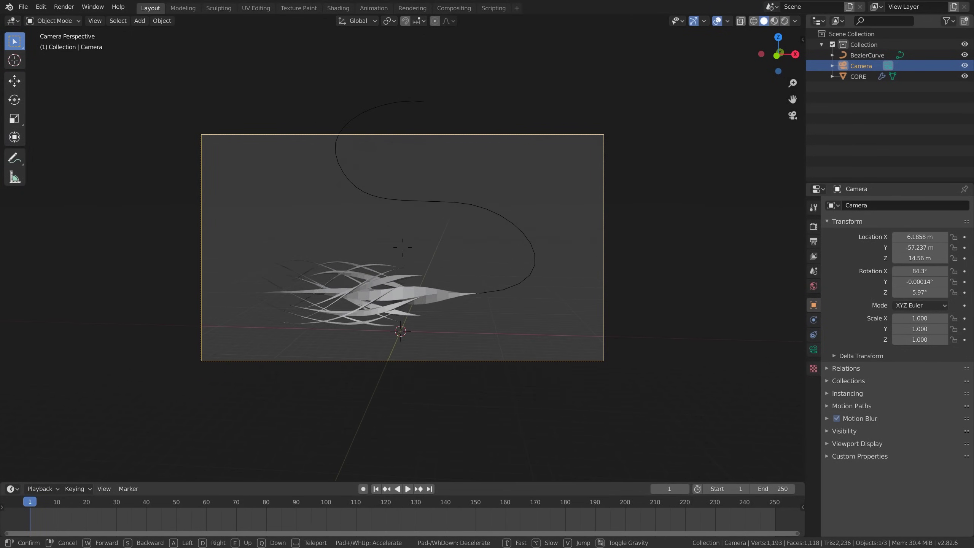
key(q)
key(w)
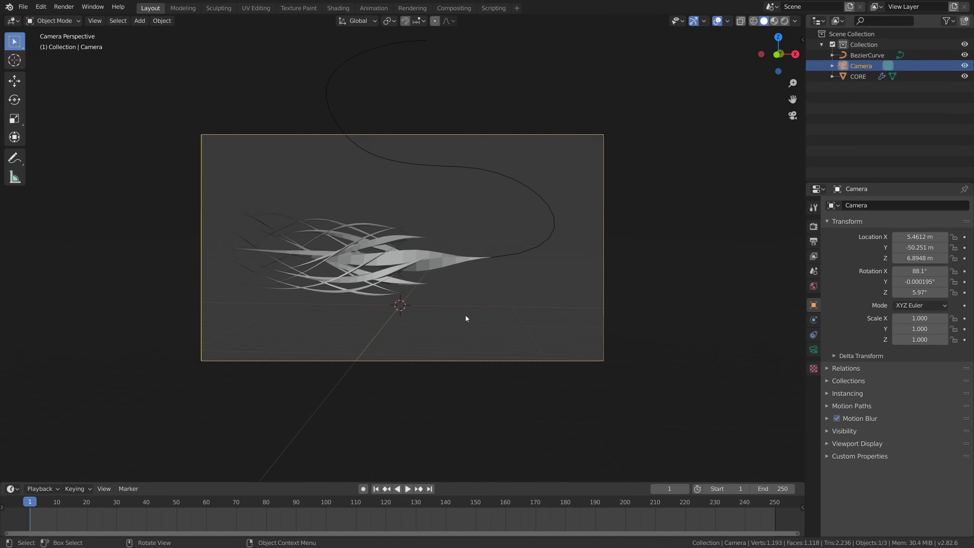
Leave the camera view and split the 3D viewport vertically into two side-by-side areas.
middle_drag(466, 315, 486, 312)
scroll(409, 332, down, 5)
middle_drag(410, 332, 489, 286)
scroll(467, 328, up, 4)
scroll(467, 242, down, 1)
scroll(489, 288, down, 1)
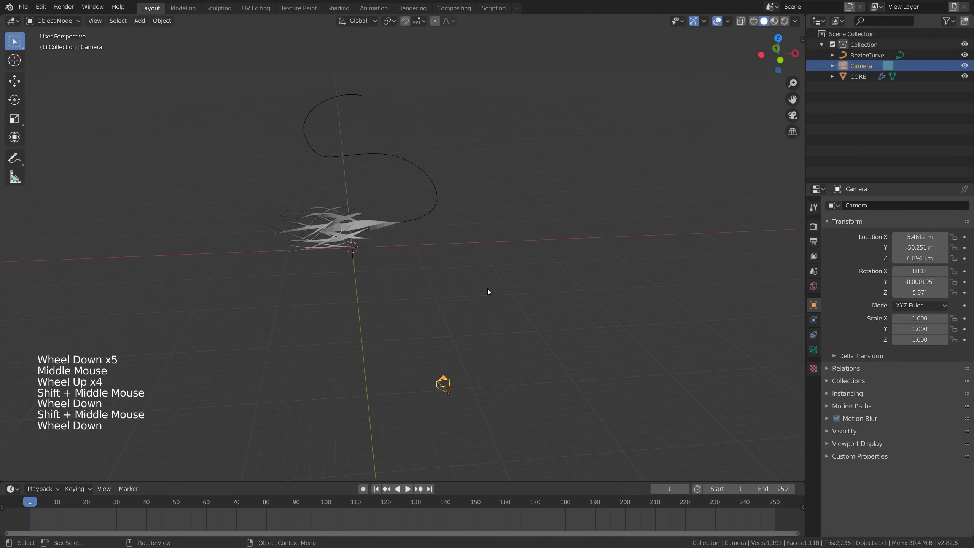
right_click(447, 478)
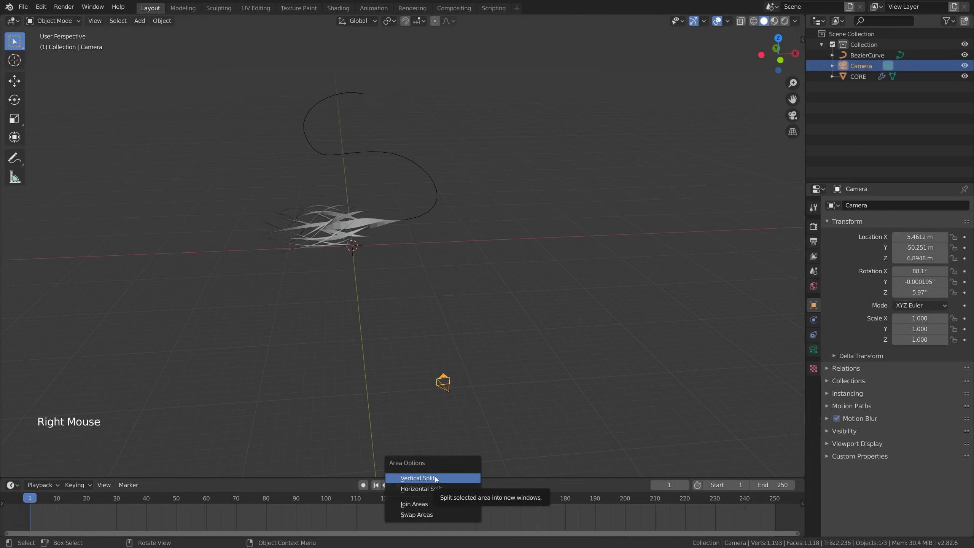
click(436, 479)
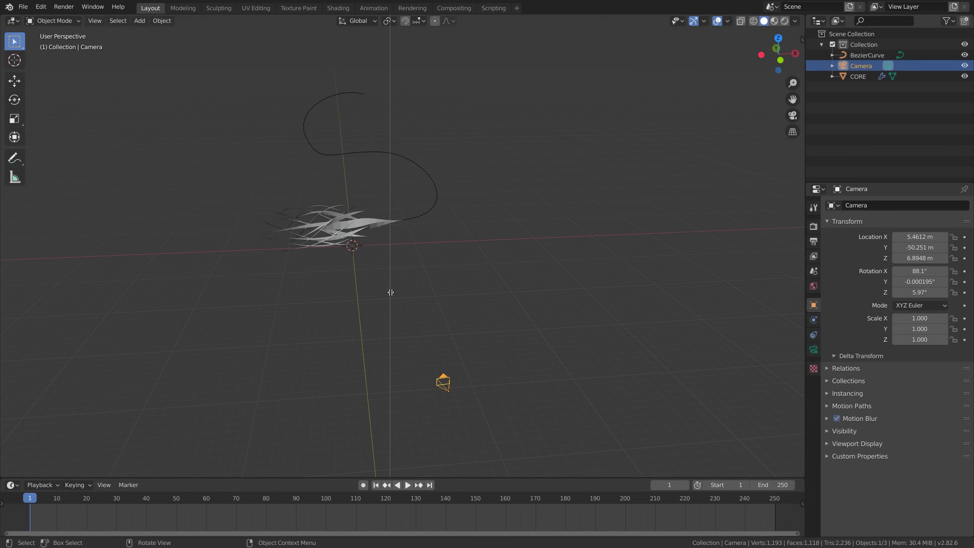
click(390, 292)
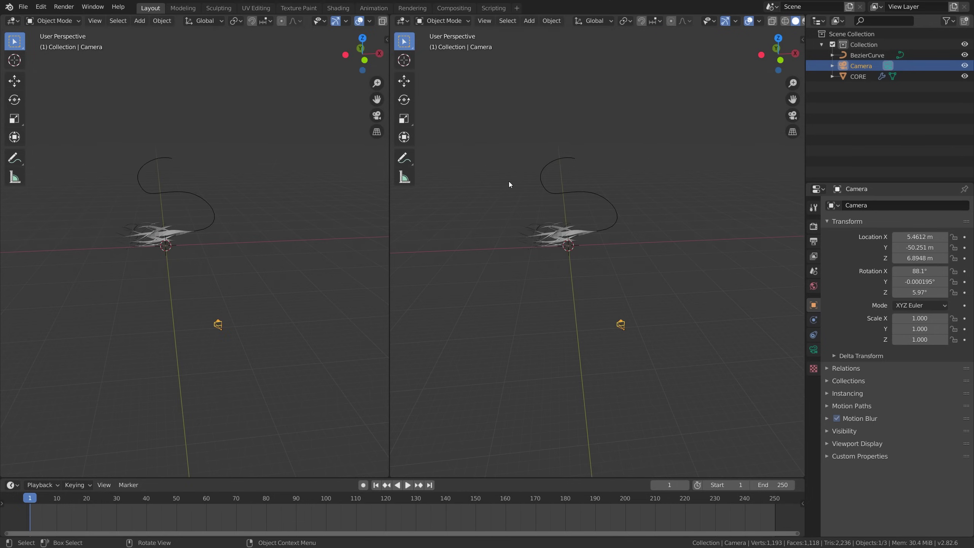
Show the camera view in the second 3D viewport and enlarge the camera frame to fill it.
click(794, 116)
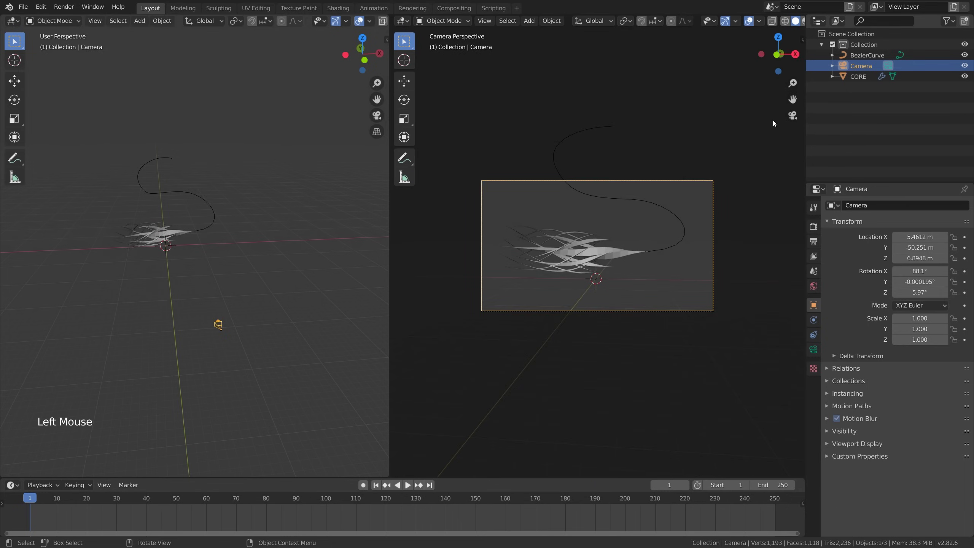
scroll(637, 242, up, 3)
scroll(638, 244, down, 1)
scroll(638, 244, up, 1)
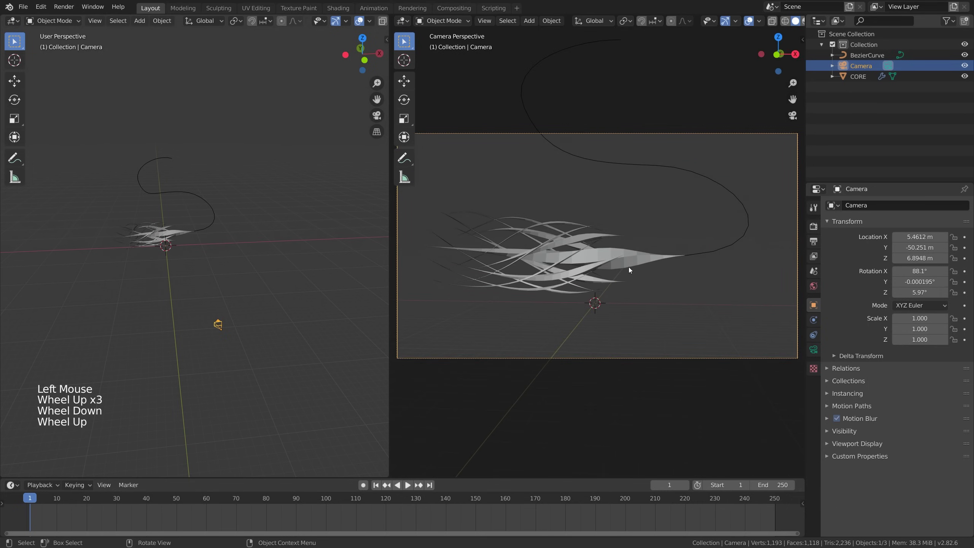
Split the camera viewport horizontally and turn its upper half into a Graph Editor.
right_click(390, 255)
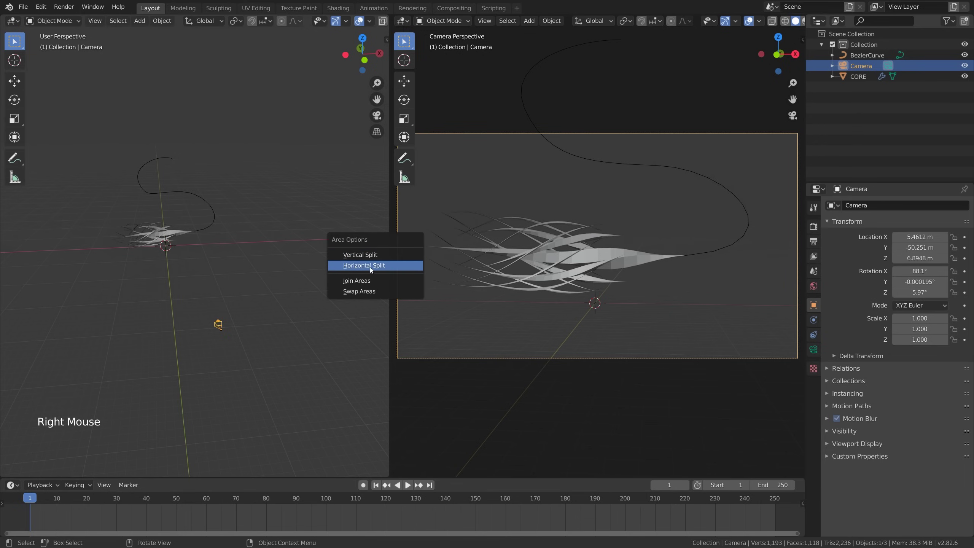
click(398, 265)
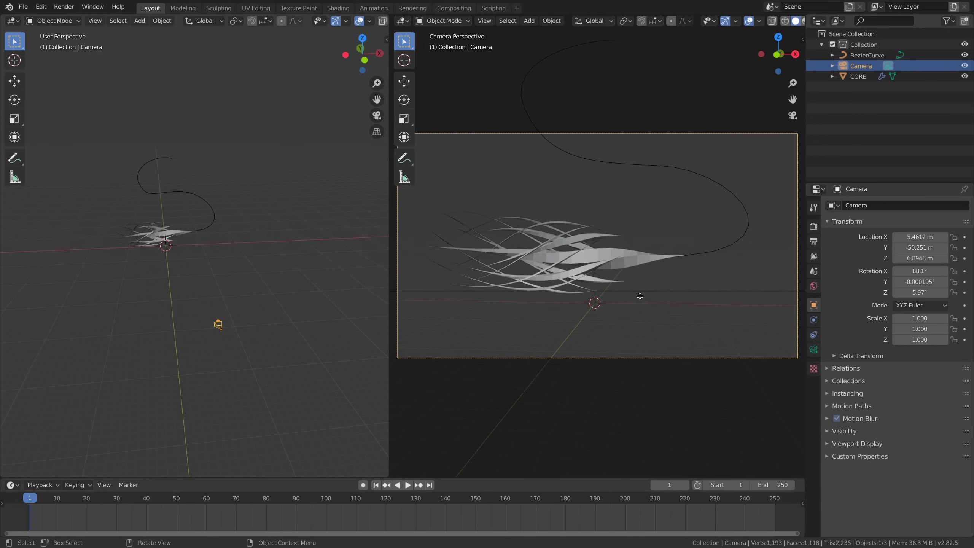
click(631, 244)
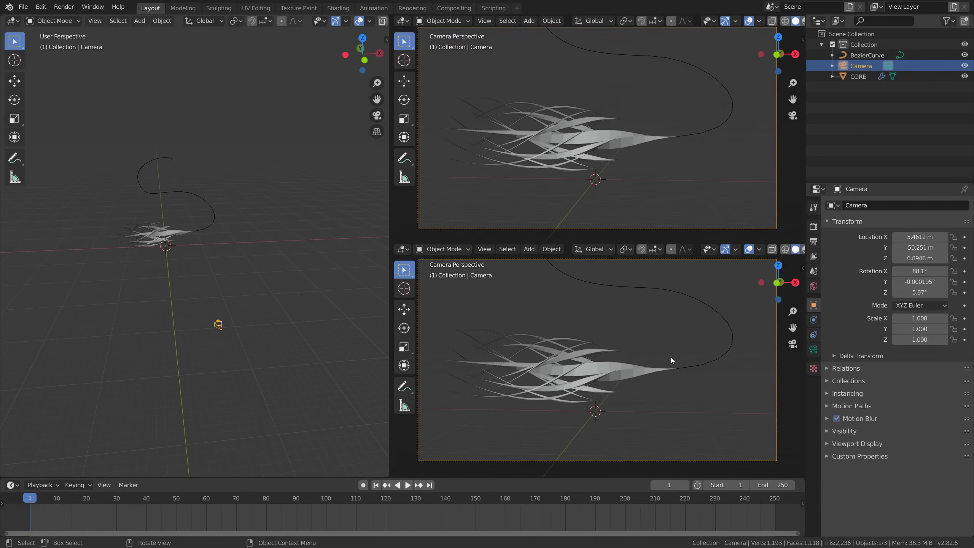
click(402, 21)
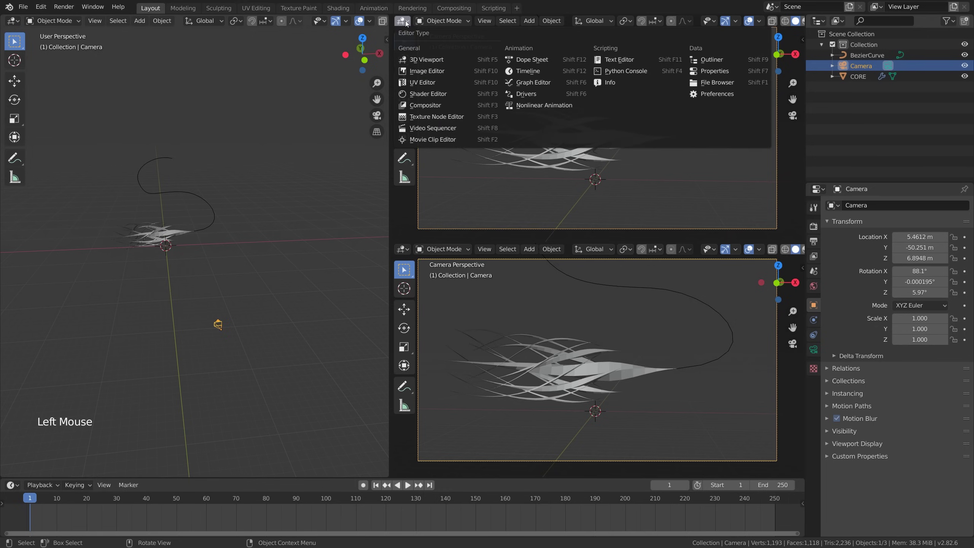
click(558, 82)
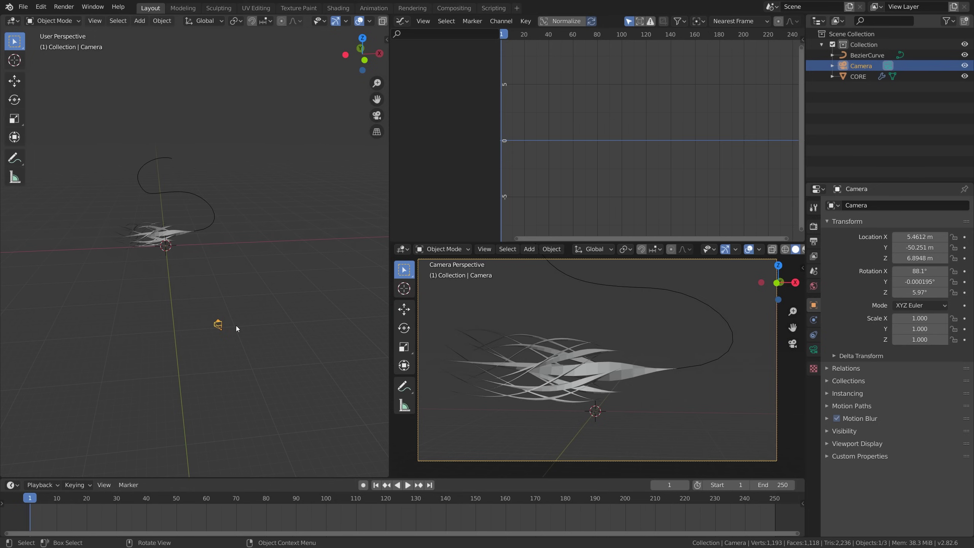
Select CORE and insert a Location keyframe at frame 1.
click(163, 229)
scroll(207, 273, up, 6)
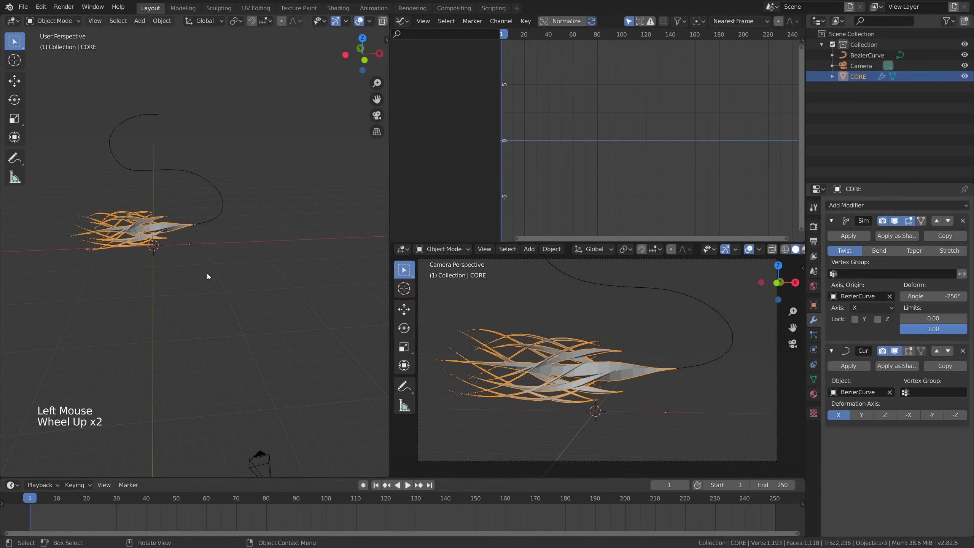
shift+middle_drag(207, 273, 272, 339)
scroll(274, 307, down, 2)
key(i)
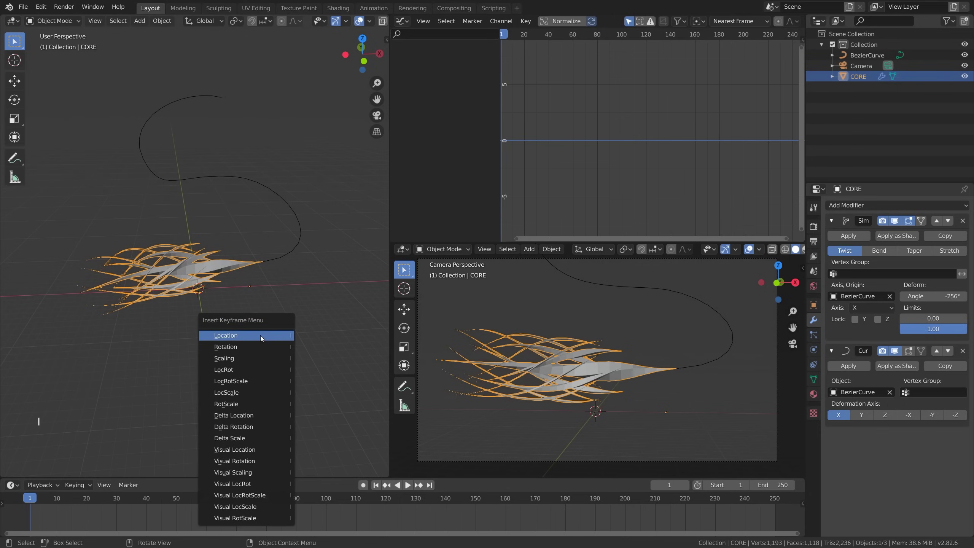
click(249, 336)
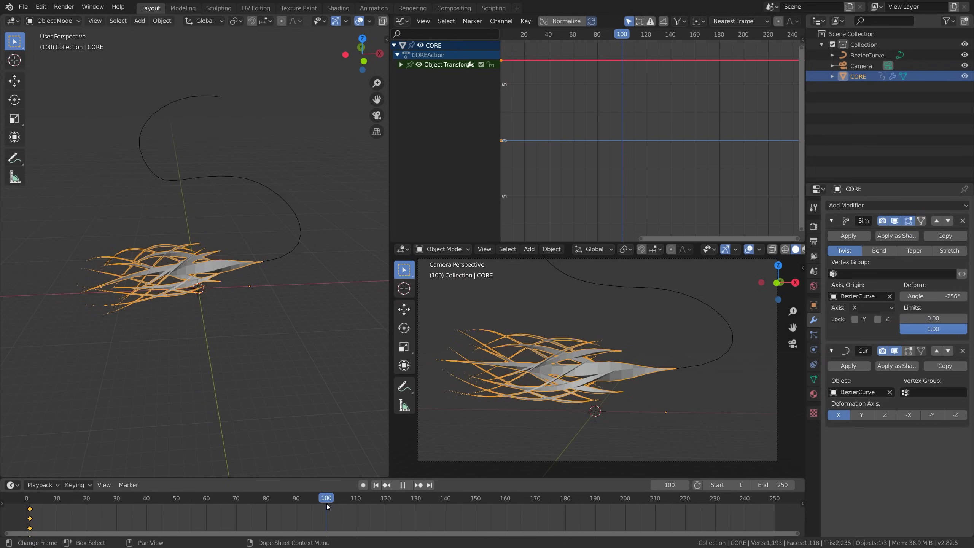
At frame 100, move CORE to the far upper end of the Bezier curve and insert a Location keyframe.
key(space)
key(g)
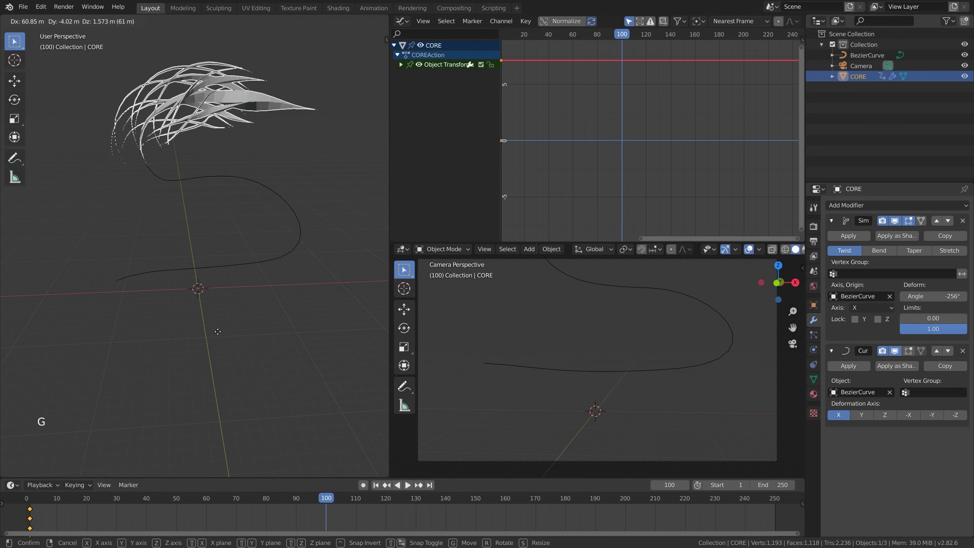
click(265, 322)
scroll(265, 322, down, 2)
mouse_move(262, 324)
middle_down()
mouse_move(221, 331)
mouse_move(211, 353)
mouse_move(255, 335)
middle_up()
key(i)
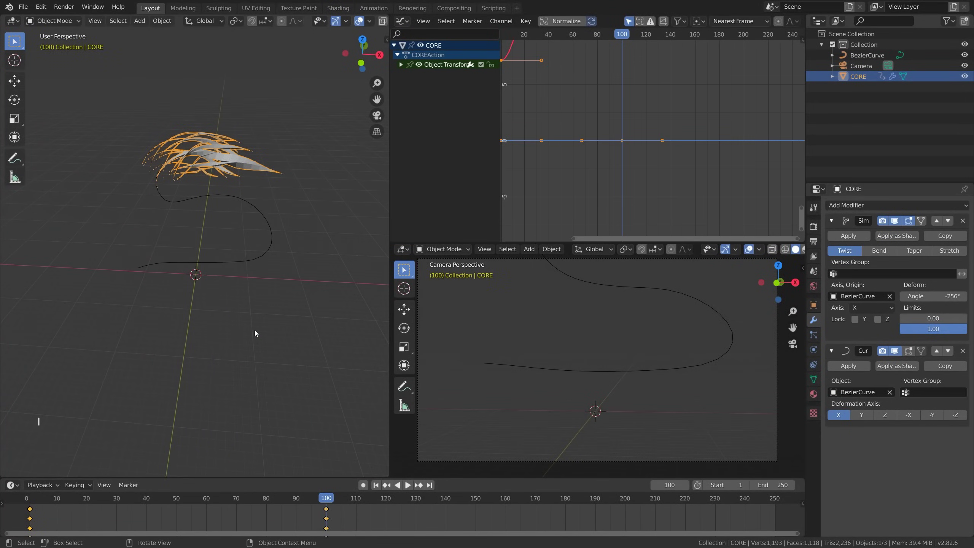
click(254, 330)
Play the animation from frame 1 and examine CORE's motion along the curve together with its location graph.
drag(325, 501, 35, 501)
key(space)
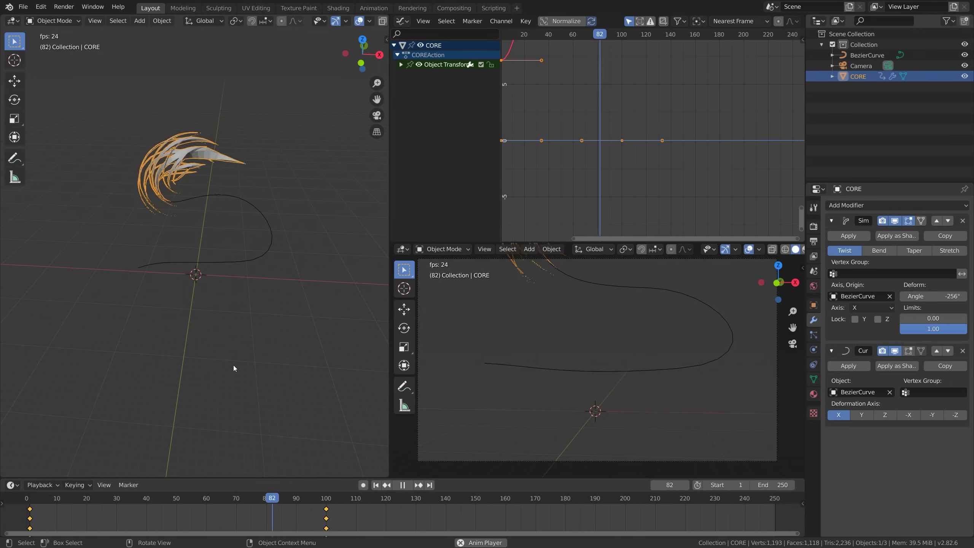
key(space)
middle_drag(592, 93, 639, 150)
scroll(628, 139, down, 10)
middle_drag(639, 150, 675, 141)
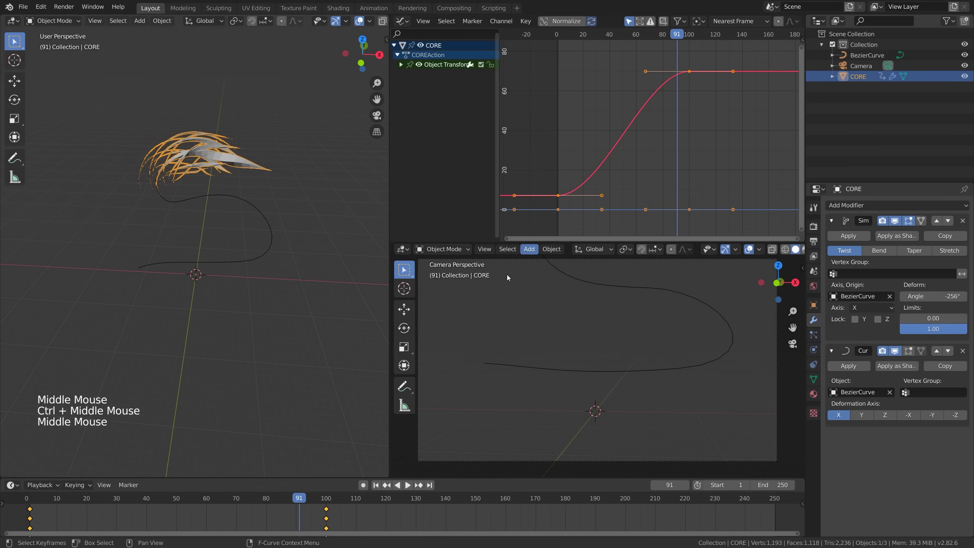
drag(299, 500, 224, 501)
click(376, 485)
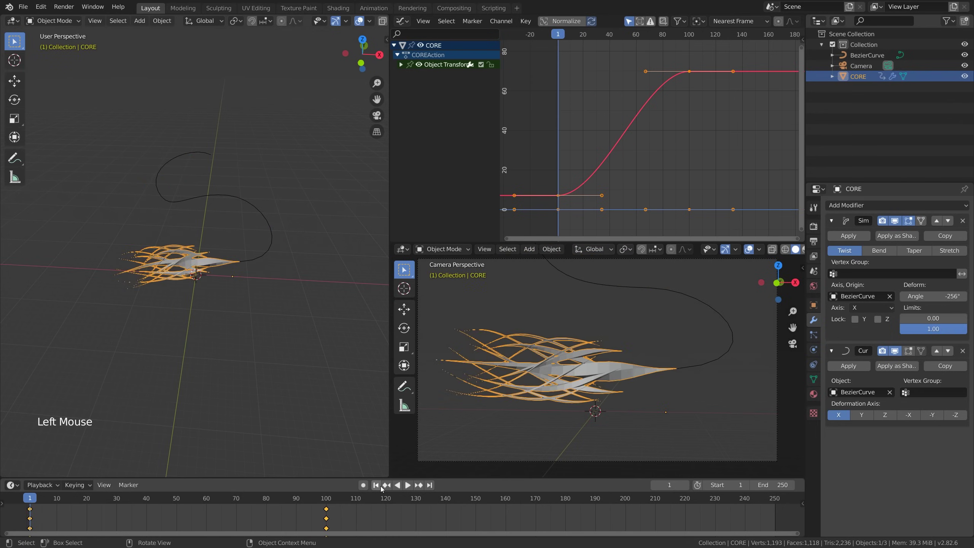
key(space)
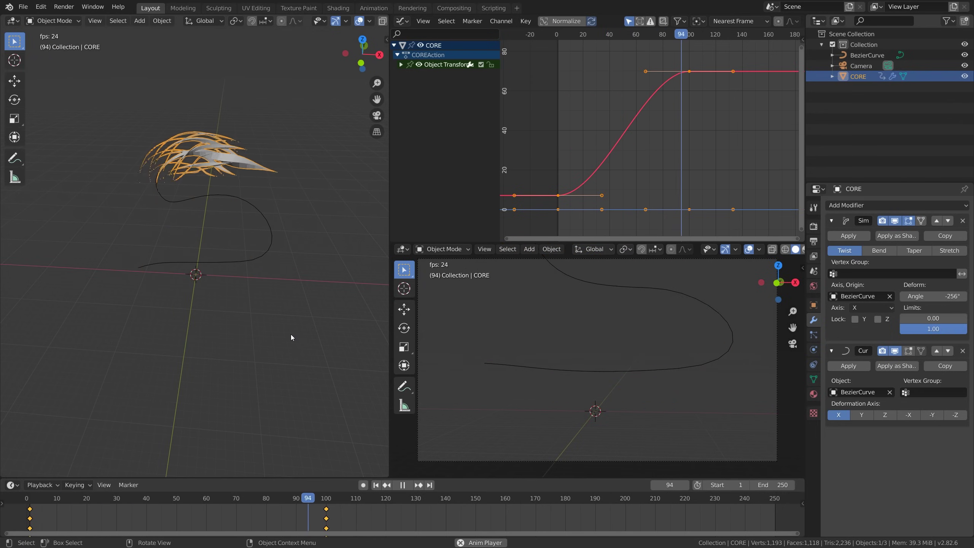
Scrub back to an early frame and replay CORE's motion along the curve at the current frame rate.
key(space)
drag(309, 500, 93, 498)
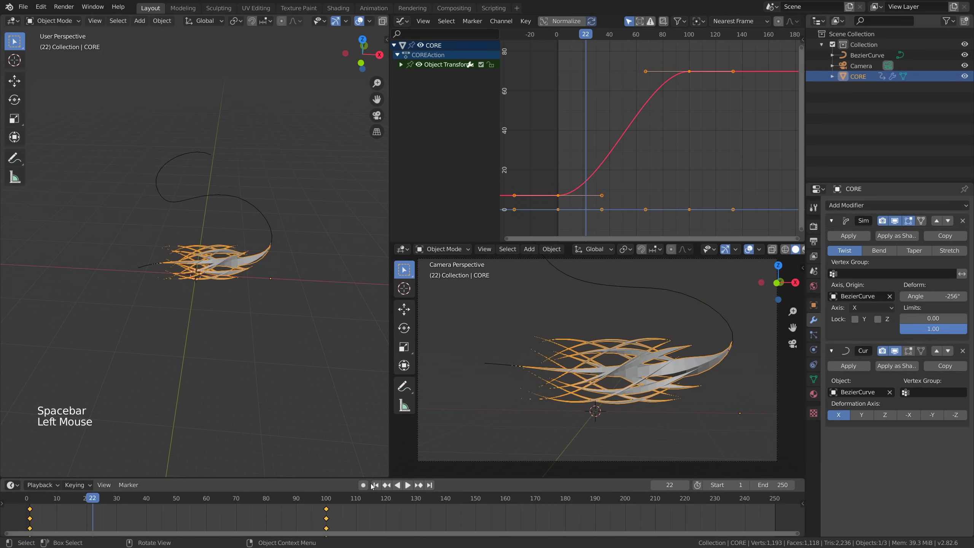
click(54, 499)
key(space)
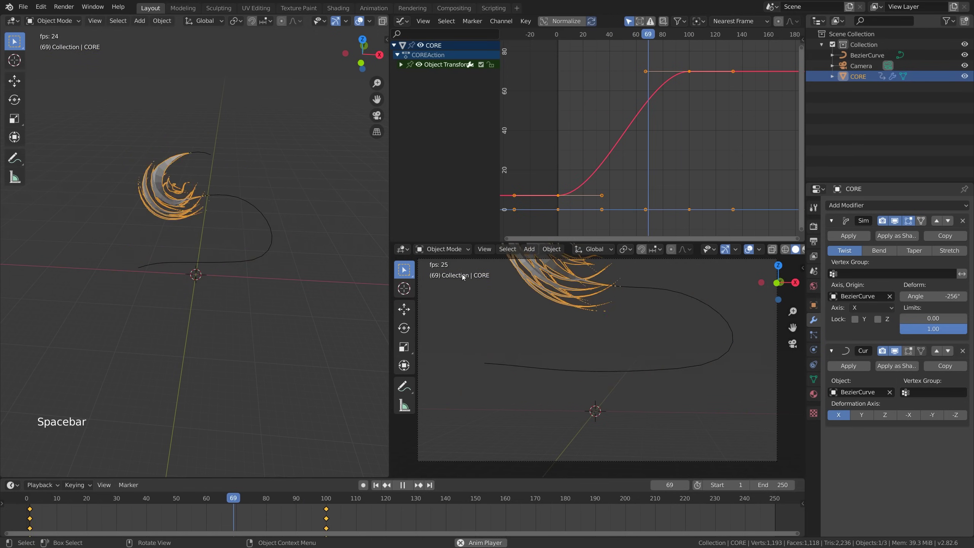
key(space)
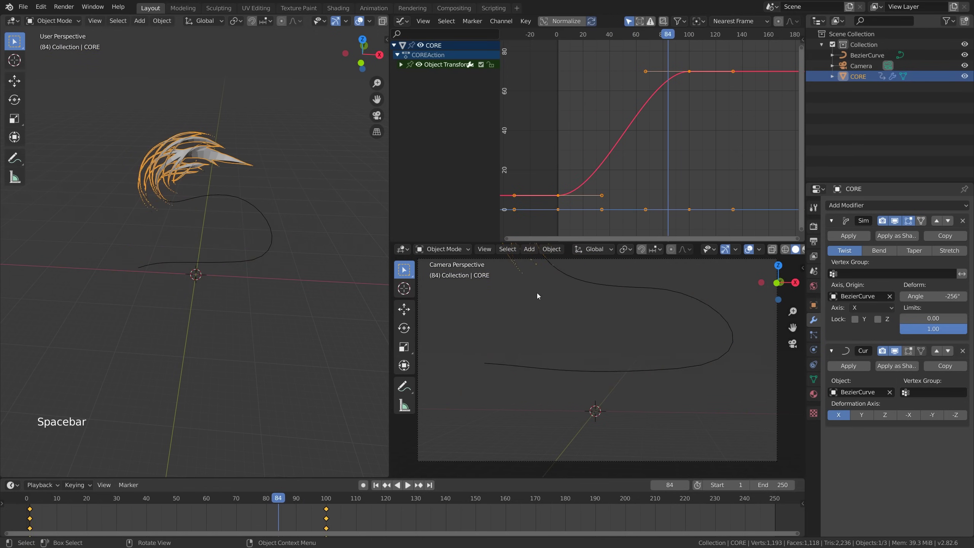
Set the scene's output frame rate to 30 fps.
click(814, 242)
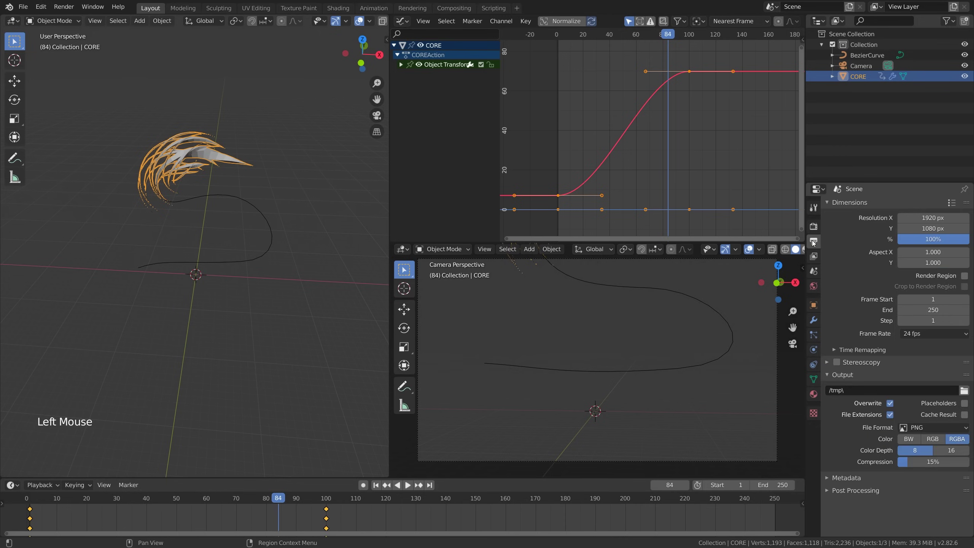
click(930, 334)
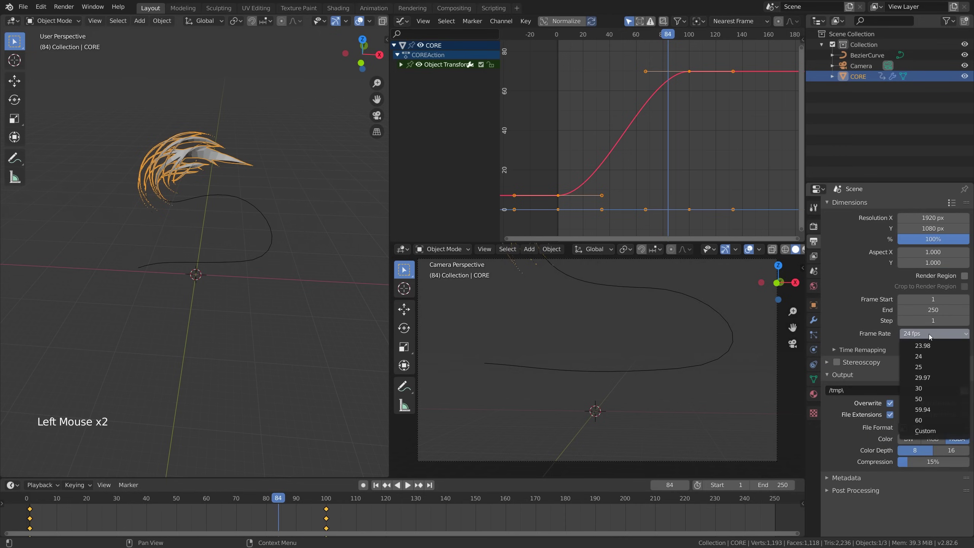
click(933, 388)
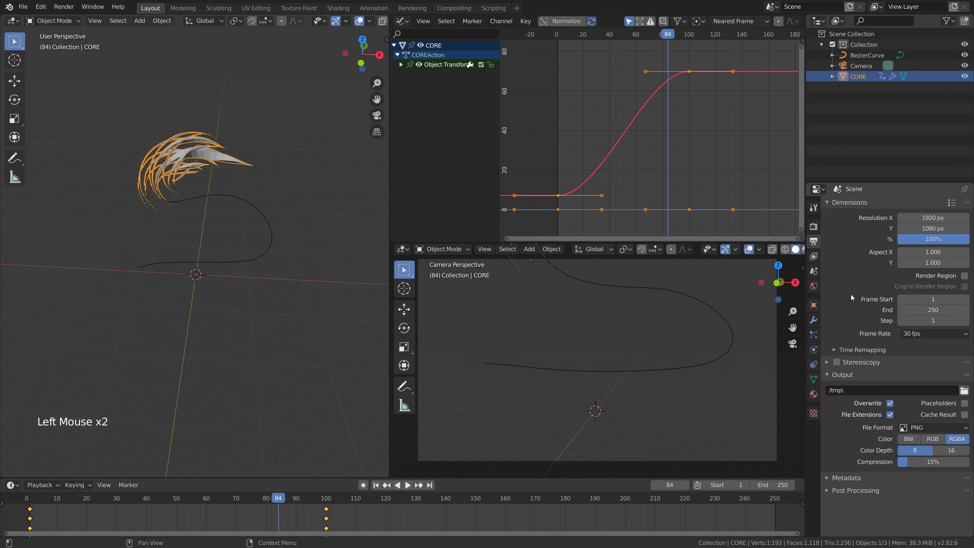
Play CORE's animation from the first frame at 30 fps and return to frame 1.
click(379, 485)
key(space)
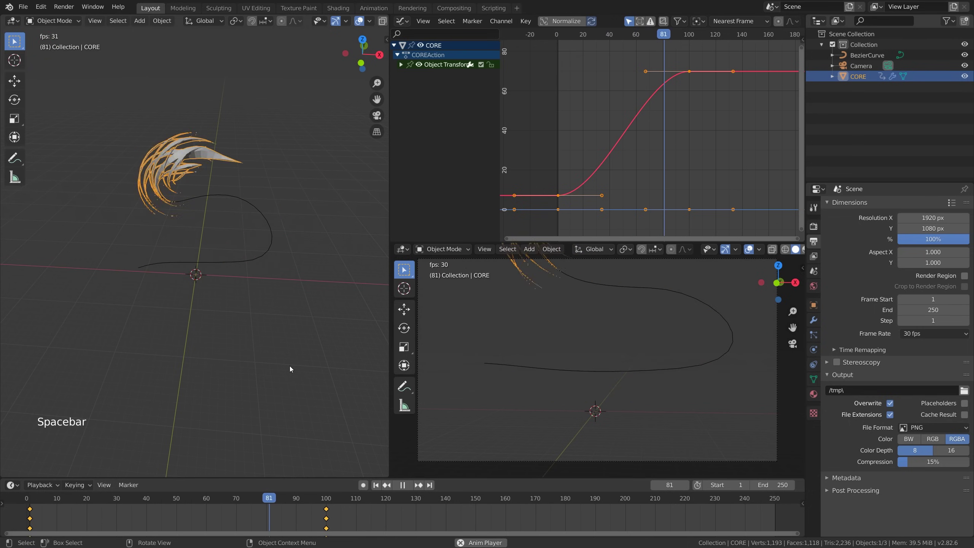
key(space)
click(377, 485)
Go to frame 100 and make it the end frame of the animation.
scroll(257, 348, up, 3)
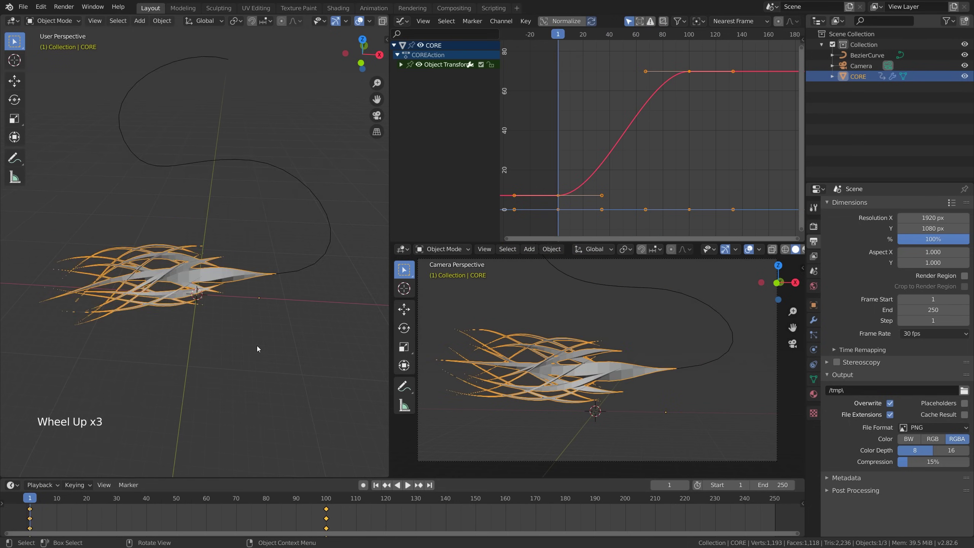
scroll(258, 347, up, 2)
shift+middle_drag(237, 373, 280, 334)
scroll(280, 333, down, 1)
drag(288, 507, 318, 512)
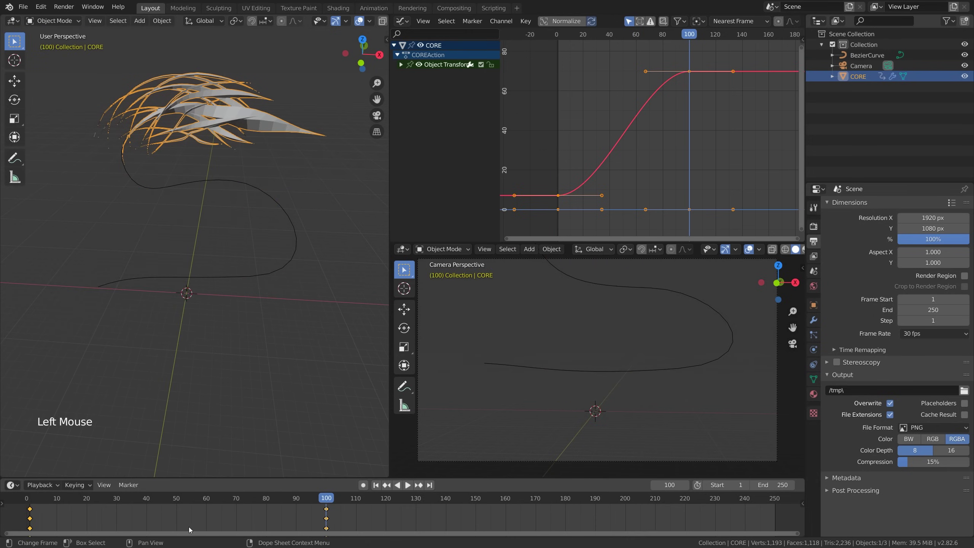
click(41, 485)
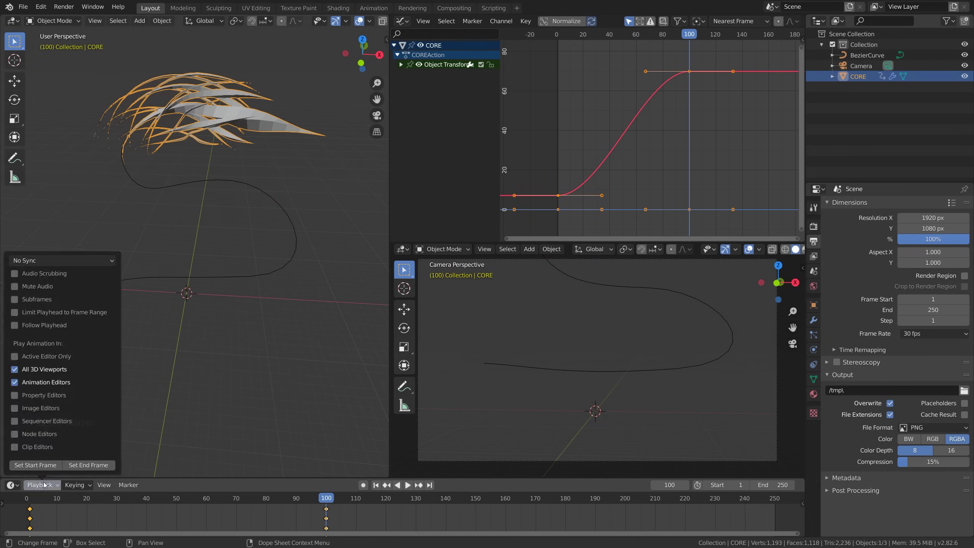
click(89, 465)
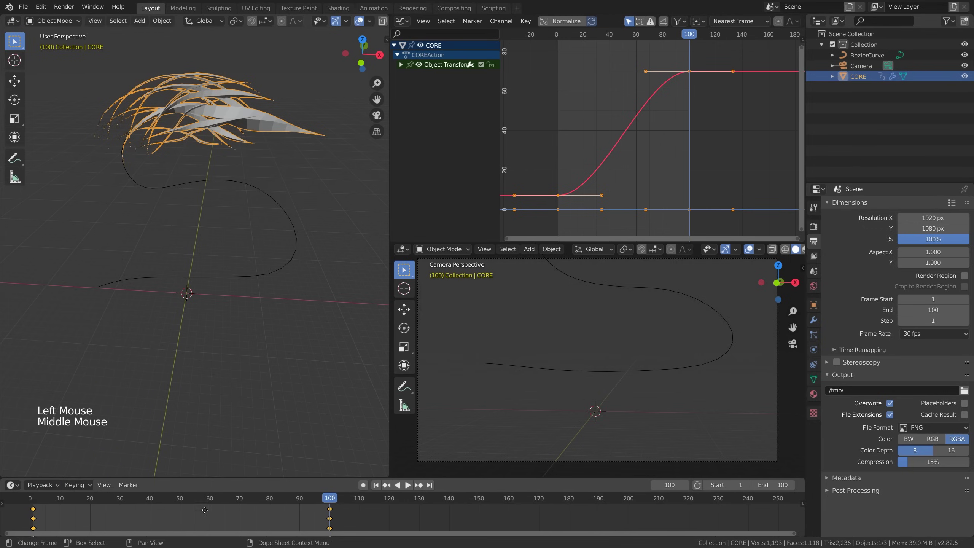
Fit the shortened frame range in the timeline and play the animation from the first frame.
middle_drag(205, 509, 413, 522)
click(376, 485)
key(space)
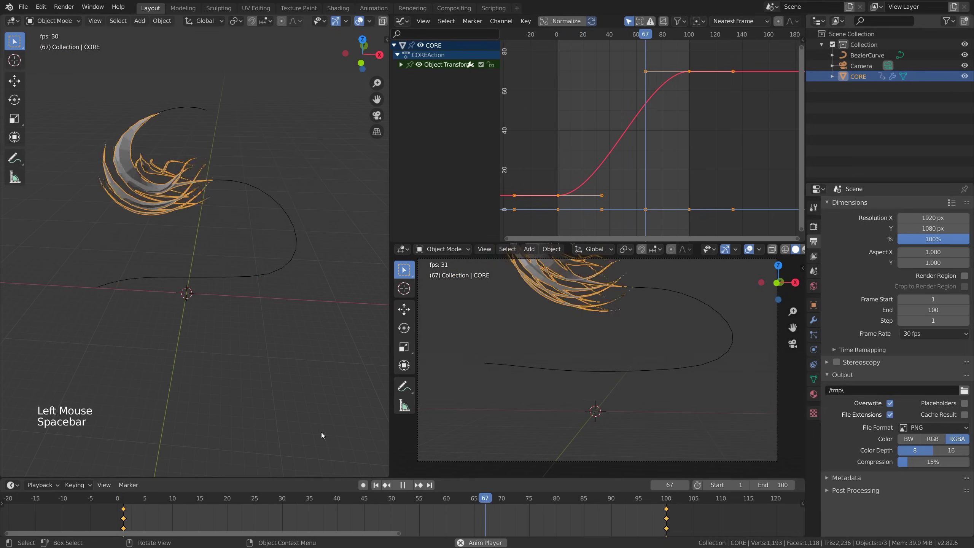
key(space)
Enter Edit Mode on the Bezier curve and lower its far control points, spreading them out in depth, then start playback.
click(222, 183)
scroll(283, 296, down, 2)
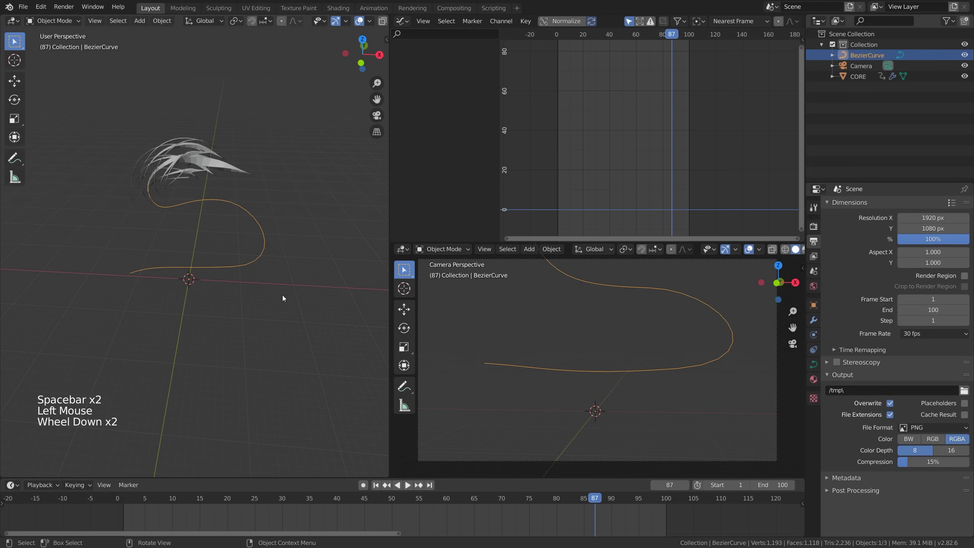
middle_drag(282, 295, 167, 255)
key(Tab)
scroll(205, 296, up, 2)
scroll(262, 267, down, 1)
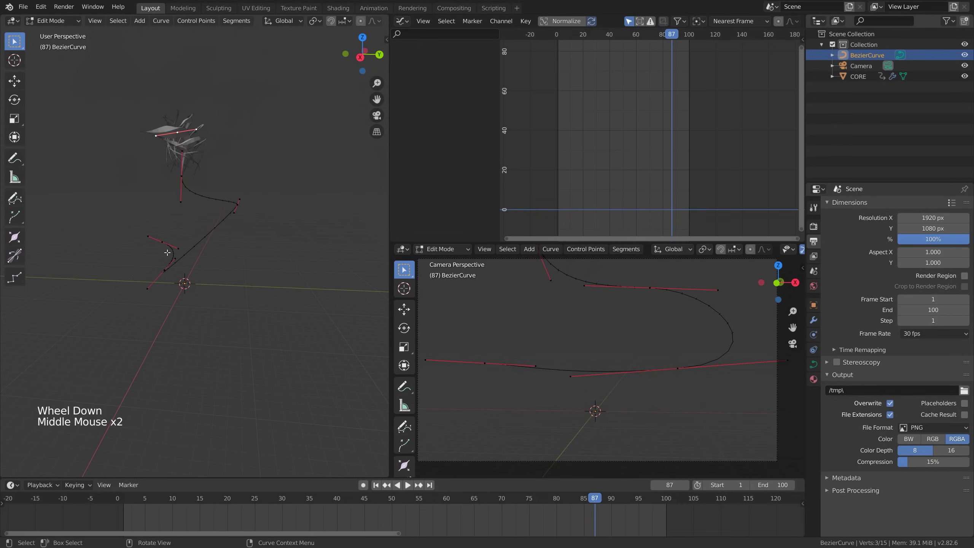
click(227, 169)
middle_drag(227, 169, 250, 263)
key(KP_3)
key(g)
key(KP_7)
key(s)
key(space)
click(198, 220)
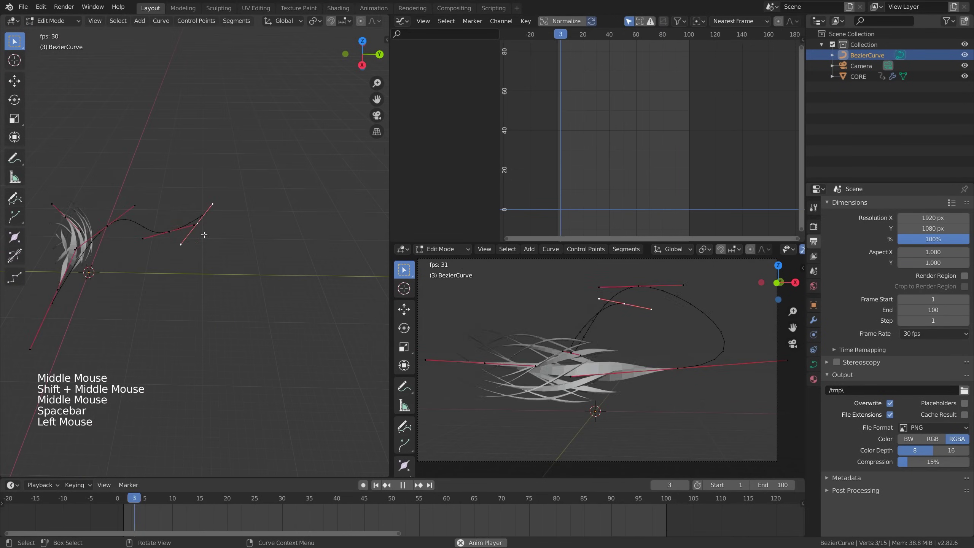
Move and rotate the curve's far and middle control points in side and top views to smooth the loop.
key(KP_3)
key(g)
key(KP_7)
key(r)
click(638, 287)
key(g)
shift+middle_drag(280, 364, 294, 260)
In top view, move and rotate the curve's first two control points into a smooth lead-in, and finish editing the curve.
click(255, 111)
shift+click(202, 213)
key(g)
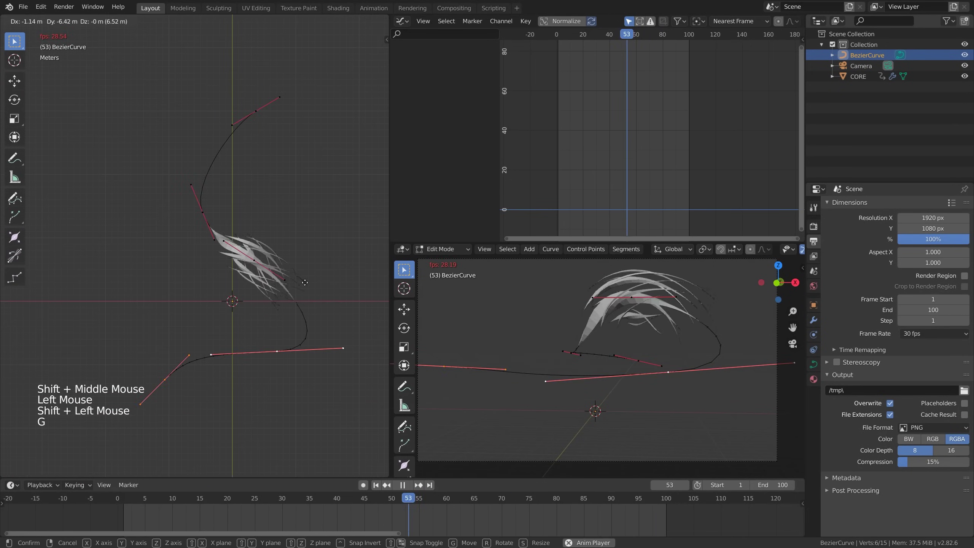
click(282, 317)
key(r)
click(172, 339)
key(g)
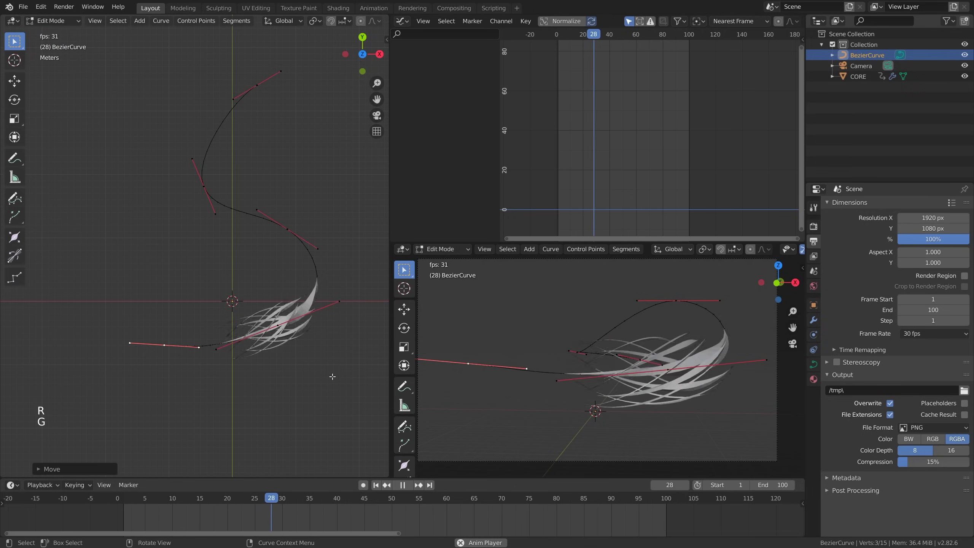
key(Tab)
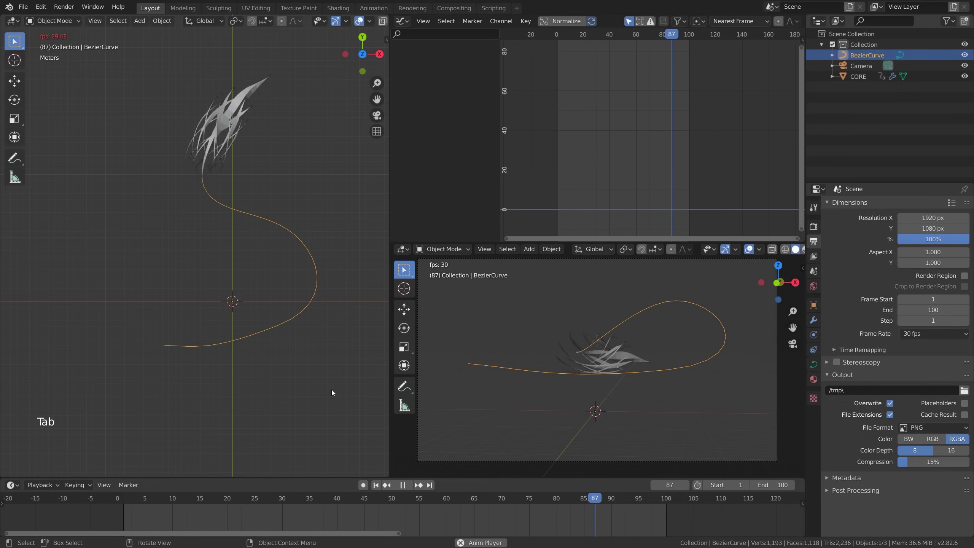
key(space)
middle_drag(332, 393, 264, 325)
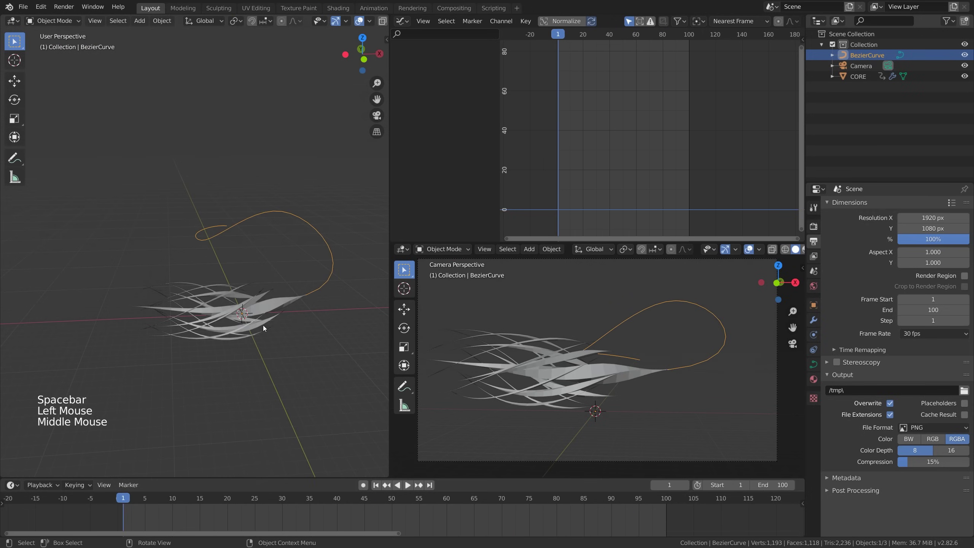
Select CORE, return to frame 1 and set its location keyframe handles to Vector in the Graph Editor.
click(221, 295)
drag(152, 499, 622, 474)
click(376, 485)
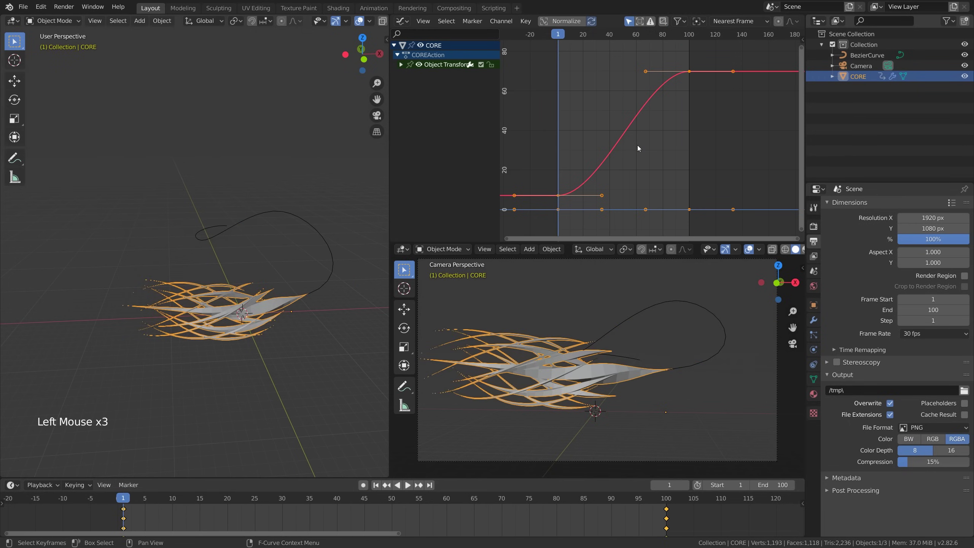
key(v)
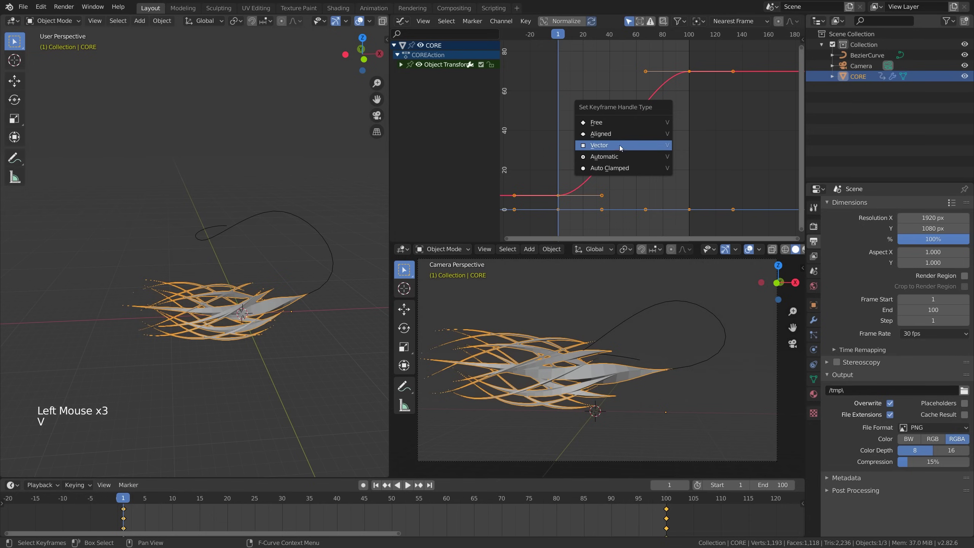
click(633, 145)
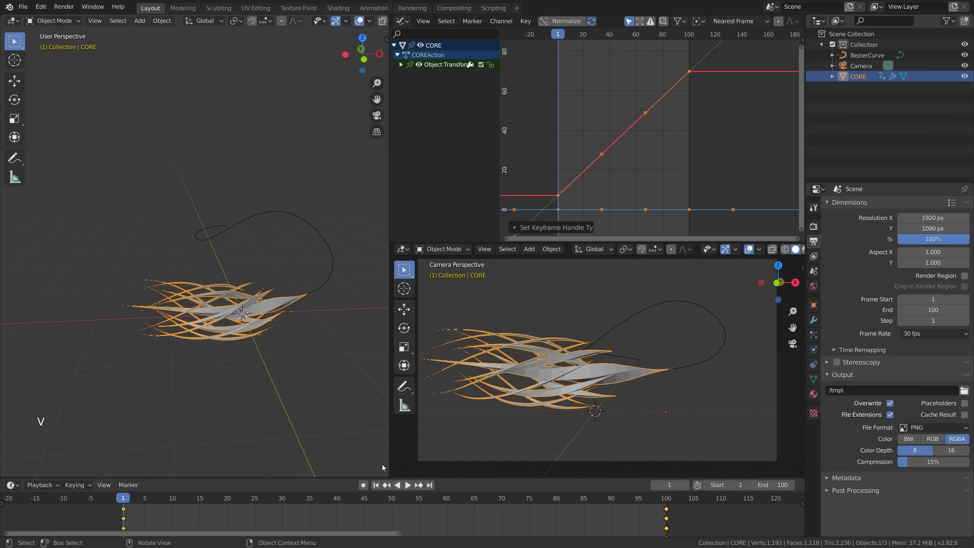
Play and scrub CORE's constant-speed motion along the reshaped curve, and return to frame 1.
key(space)
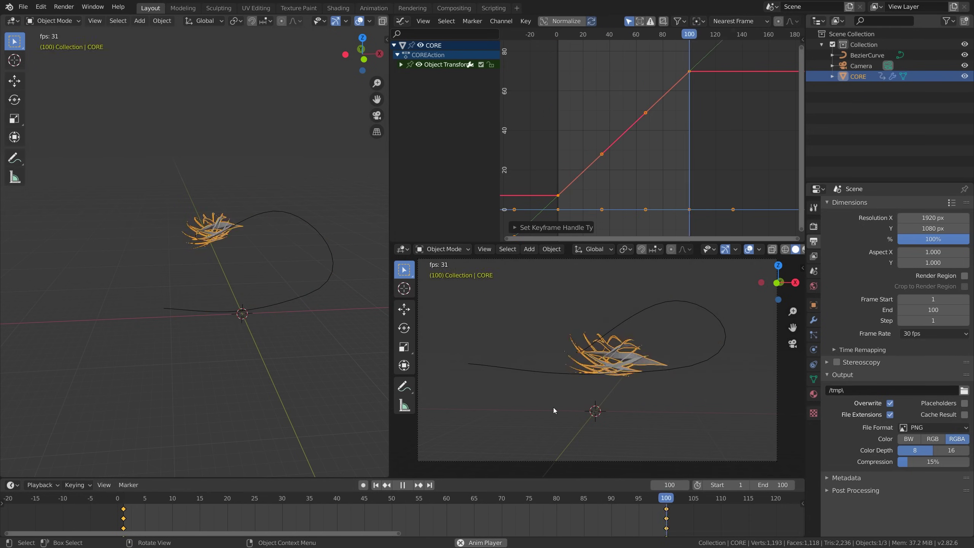
key(space)
drag(275, 499, 140, 498)
click(376, 486)
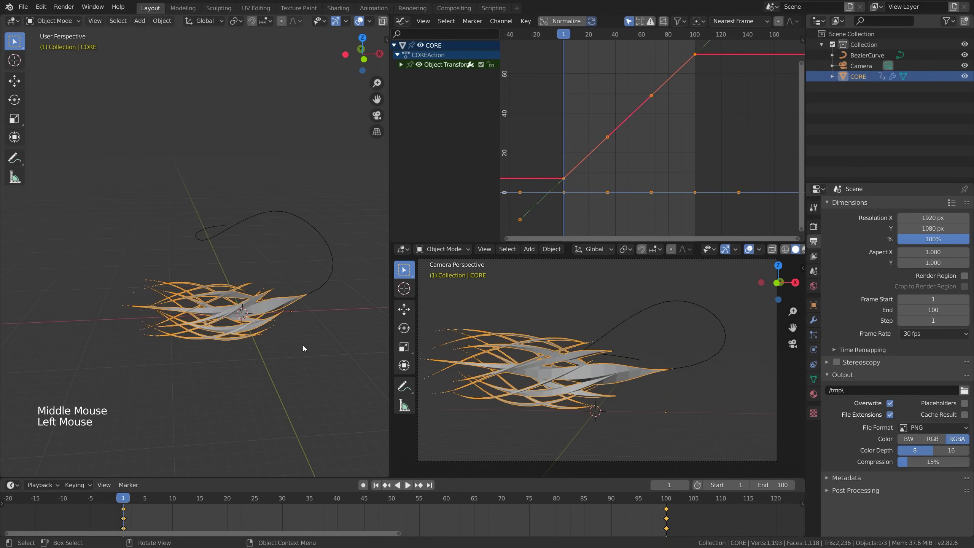
At frame 1, move CORE back before the curve's start, outside the camera view, and insert a Location keyframe.
key(g)
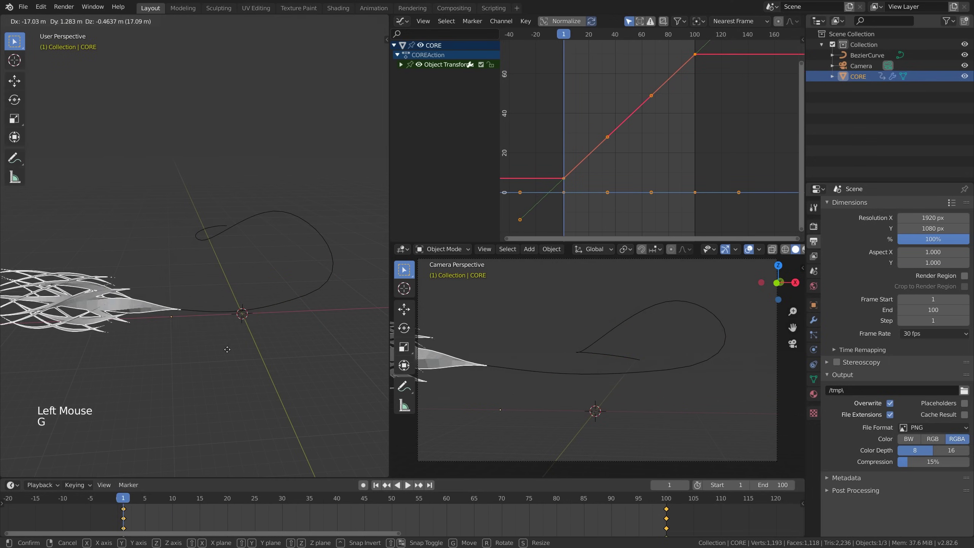
click(177, 354)
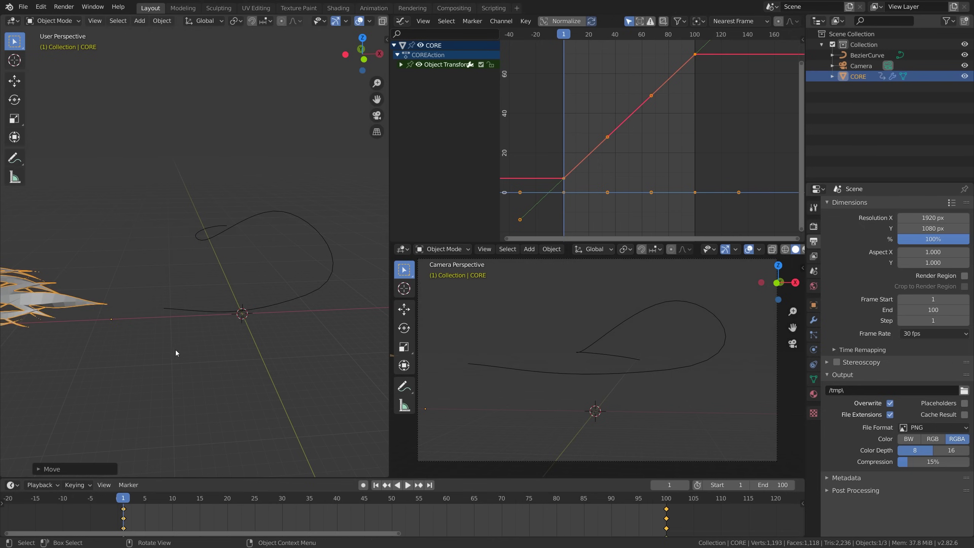
key(i)
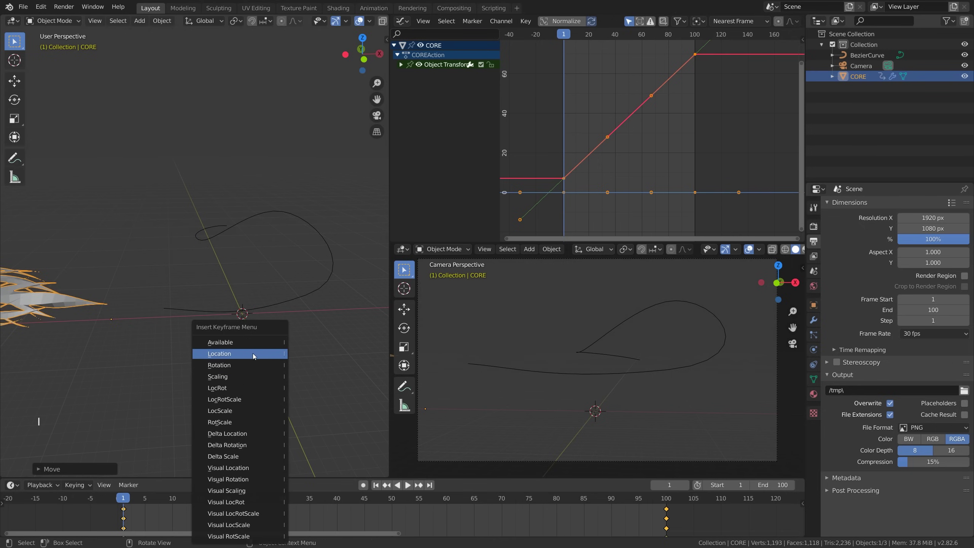
click(253, 354)
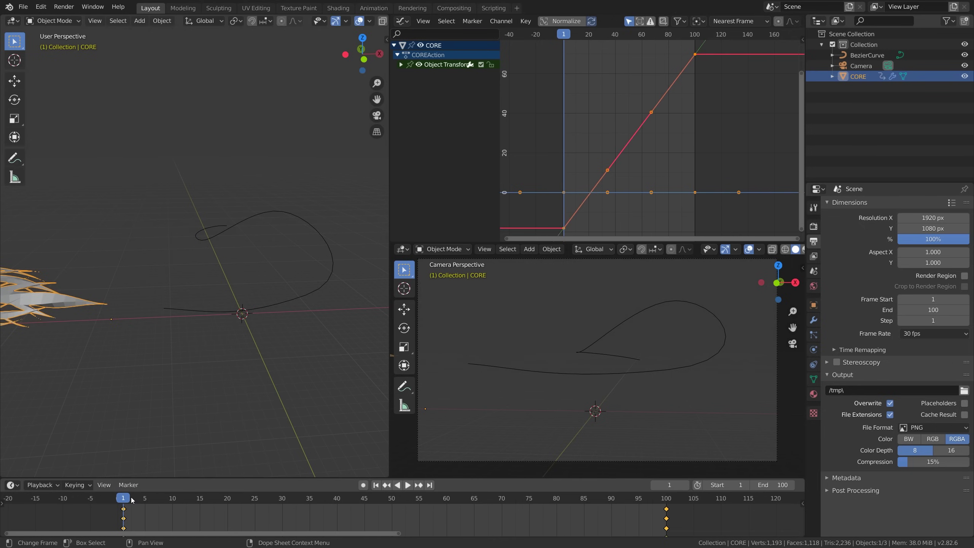
Scrub to frame 100 and try moving CORE past the far end of the curve.
drag(132, 500, 649, 479)
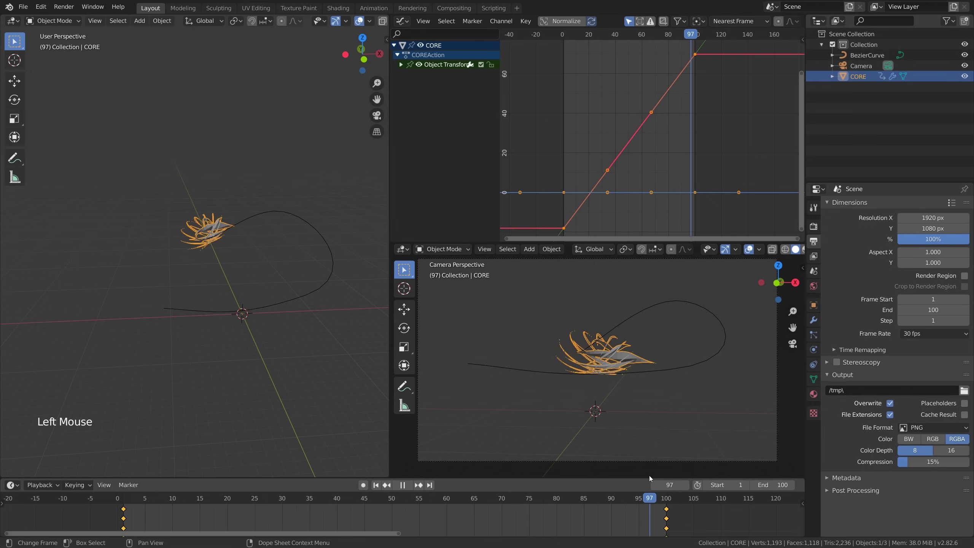
click(426, 486)
key(space)
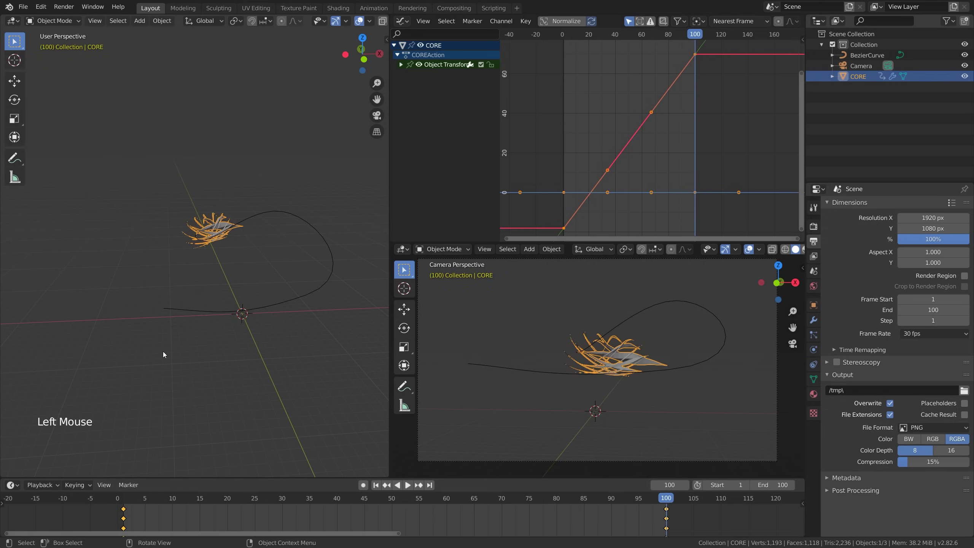
key(g)
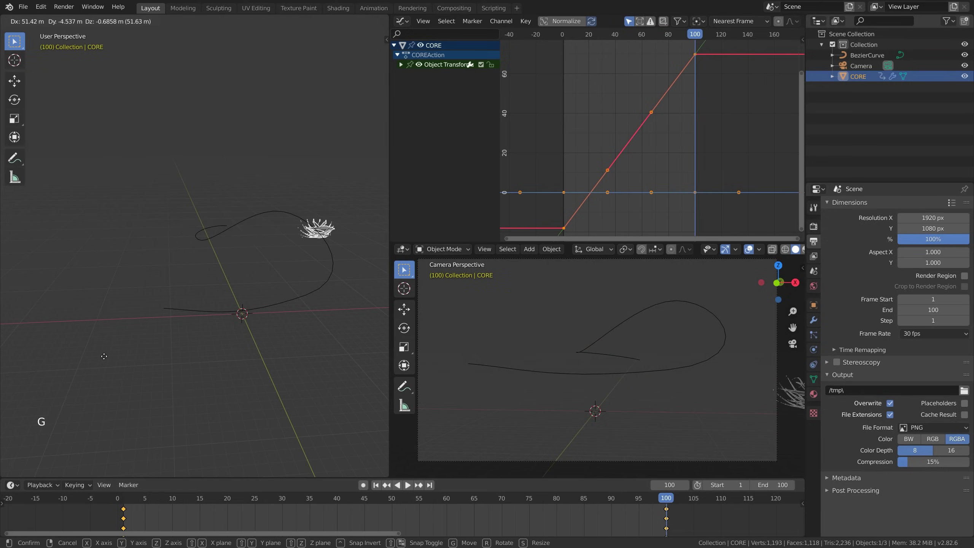
right_click(339, 353)
Extrude a new control point from the Bezier curve's far end beyond the camera view, and rotate it into a smooth exit.
middle_drag(303, 261, 135, 211)
click(135, 211)
key(Tab)
click(246, 216)
key(KP_7)
scroll(245, 230, up, 2)
key(r)
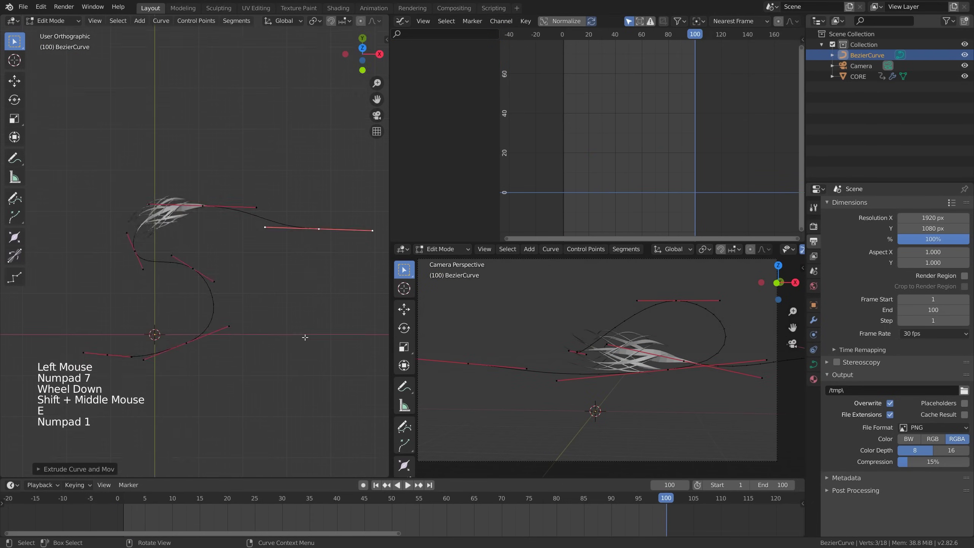
key(Tab)
At frame 100, move CORE past the extended end of the Bezier curve and insert a Location keyframe.
click(191, 242)
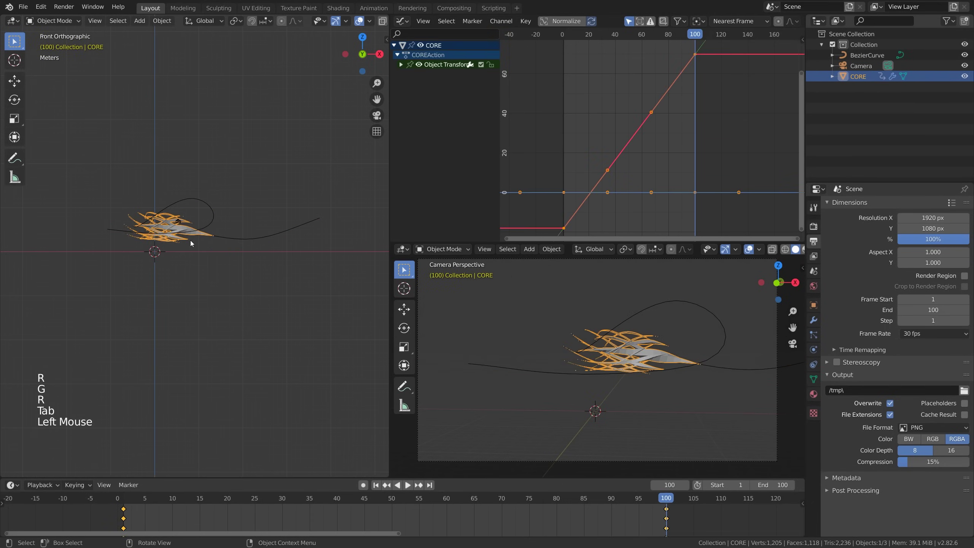
key(g)
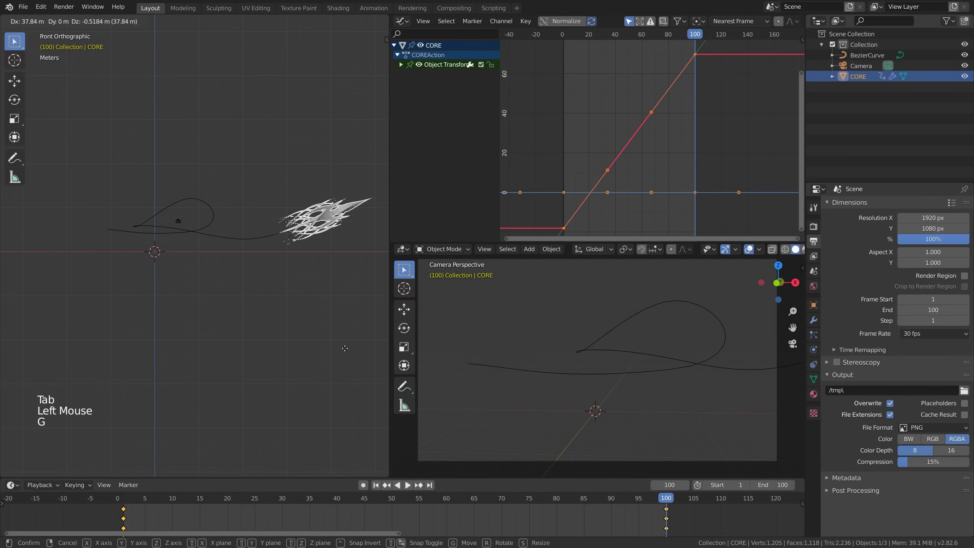
click(393, 374)
key(i)
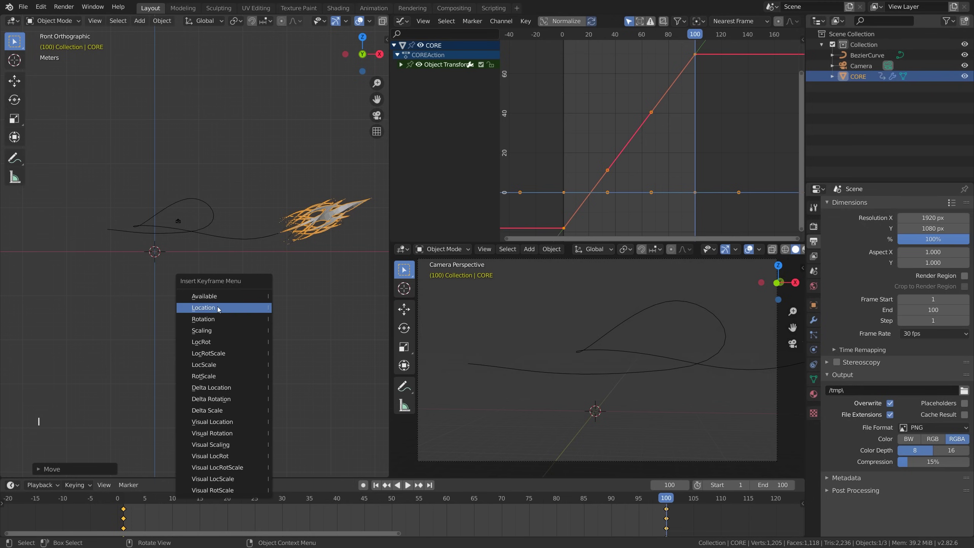
click(226, 307)
Play CORE's flight along the whole curve from the first frame, and scrub back to frame 23.
scroll(291, 313, down, 2)
middle_drag(291, 313, 285, 332)
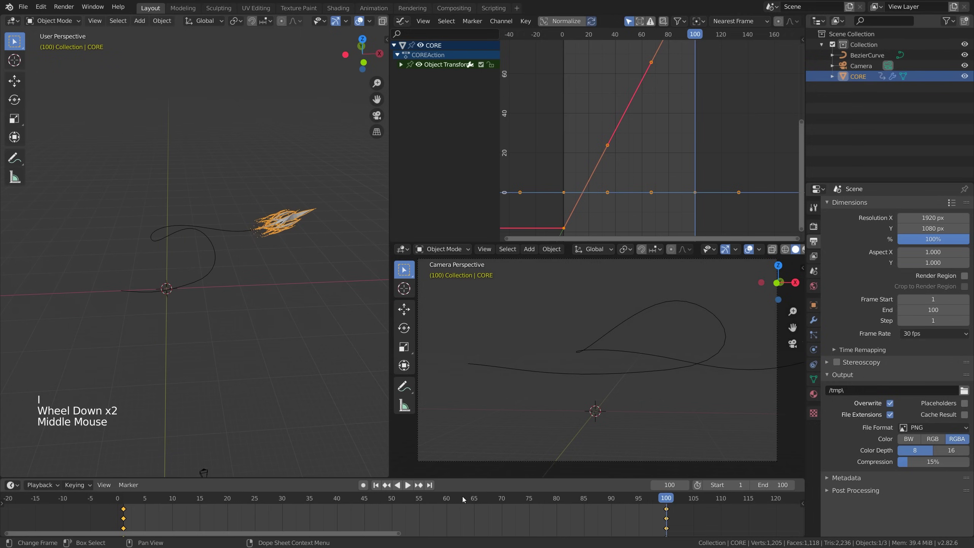
click(384, 495)
click(376, 486)
key(space)
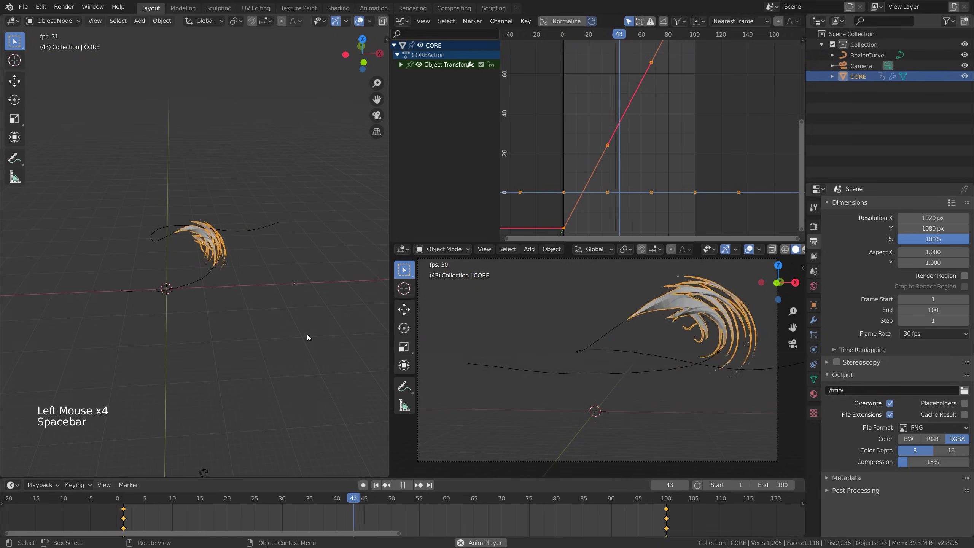
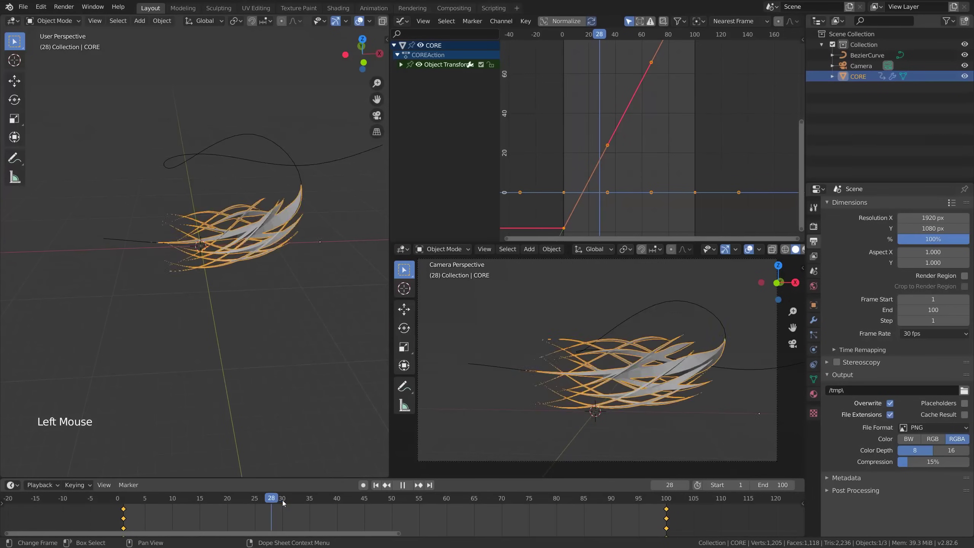
drag(282, 501, 246, 504)
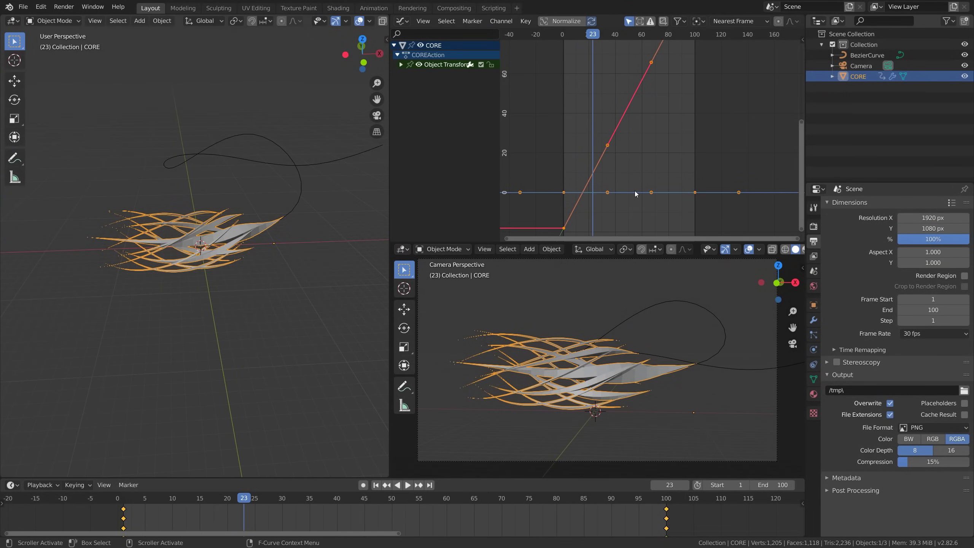
Switch the Graph Editor area to the Shader Editor, collapse its sidebar, and frame CORE's material nodes.
click(403, 21)
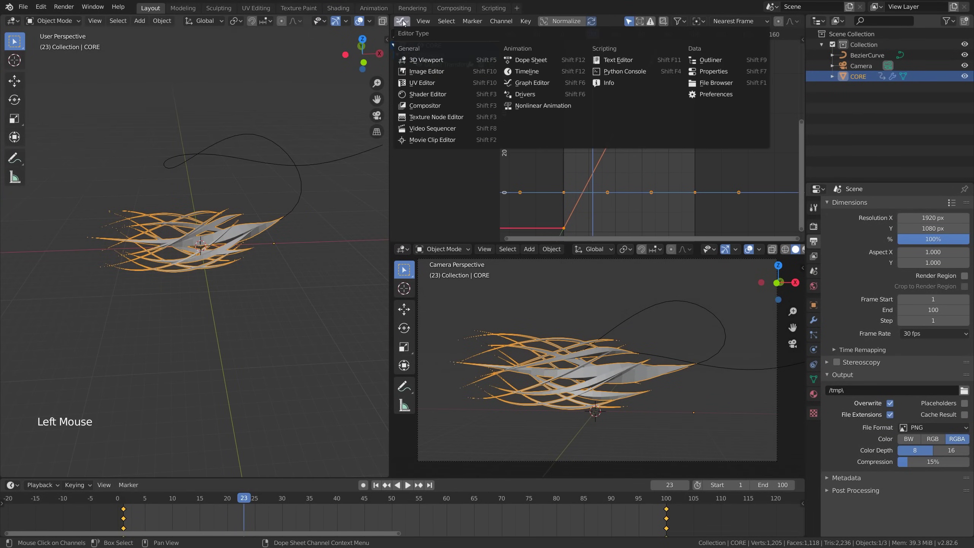
click(445, 94)
scroll(559, 196, up, 3)
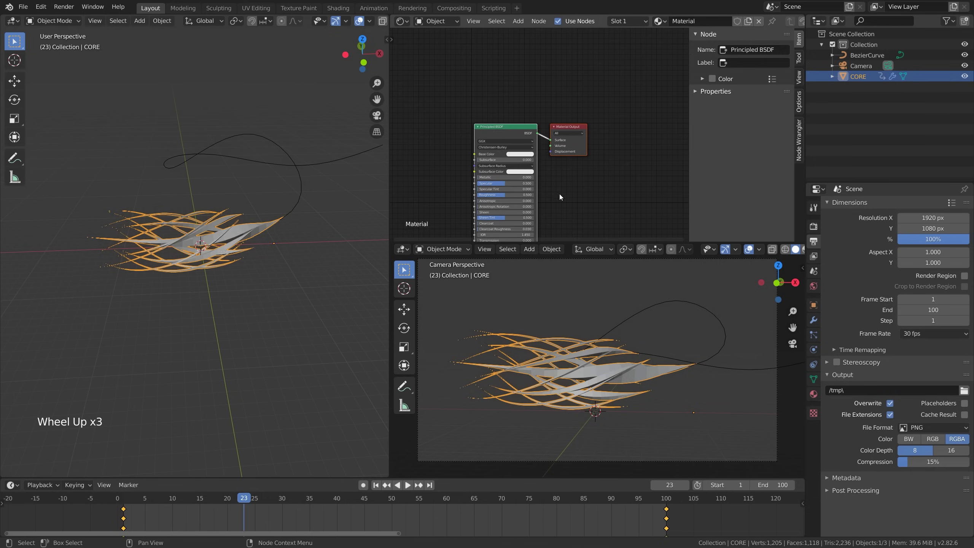
middle_drag(560, 197, 589, 157)
scroll(595, 144, down, 2)
scroll(595, 144, up, 2)
drag(690, 121, 790, 148)
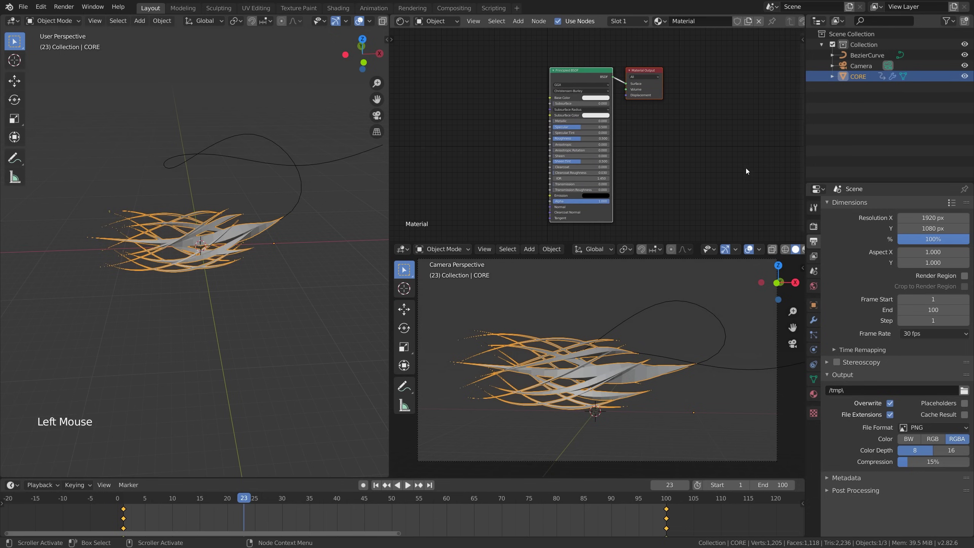
middle_drag(704, 175, 680, 164)
Delete the Principled BSDF node from CORE's material and move the Material Output node aside to make room.
click(552, 64)
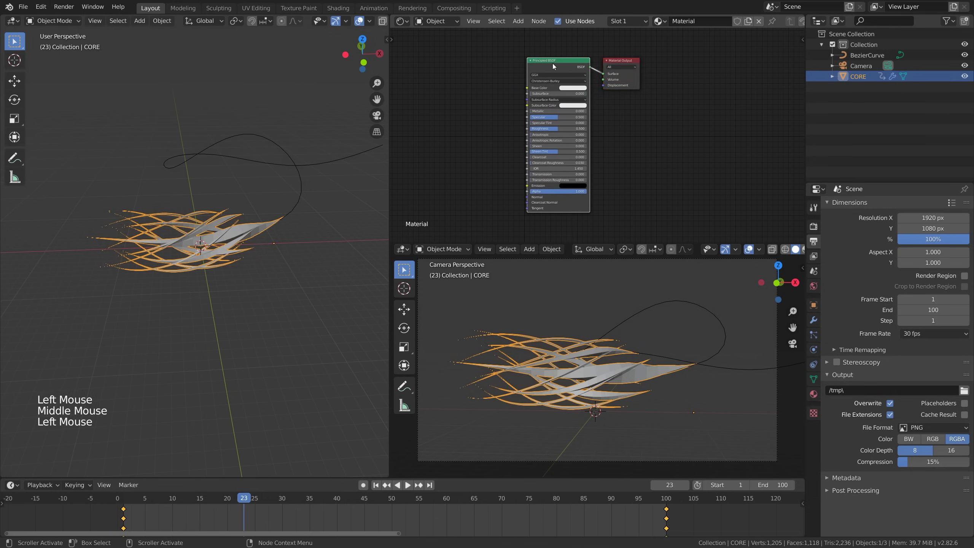
drag(553, 64, 528, 59)
right_click(528, 58)
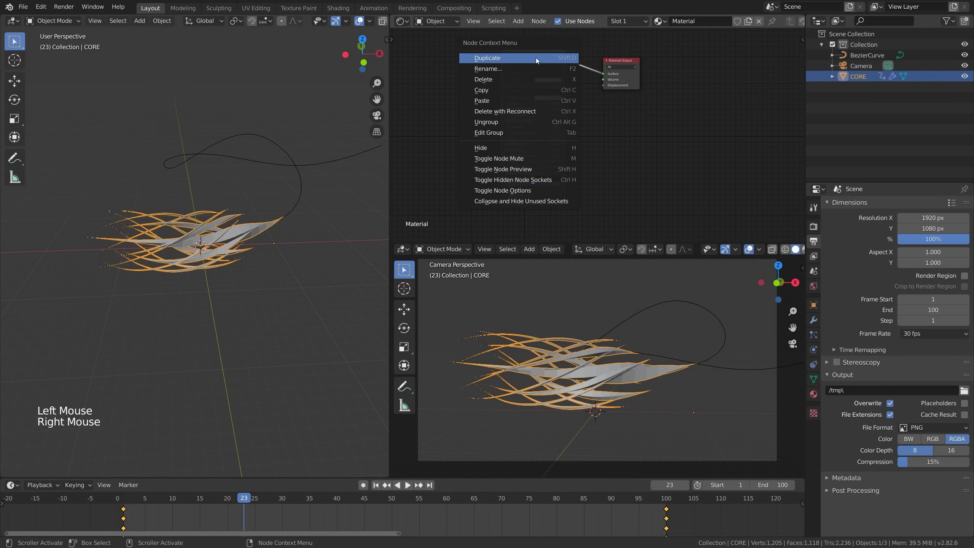
click(513, 80)
drag(622, 63, 672, 104)
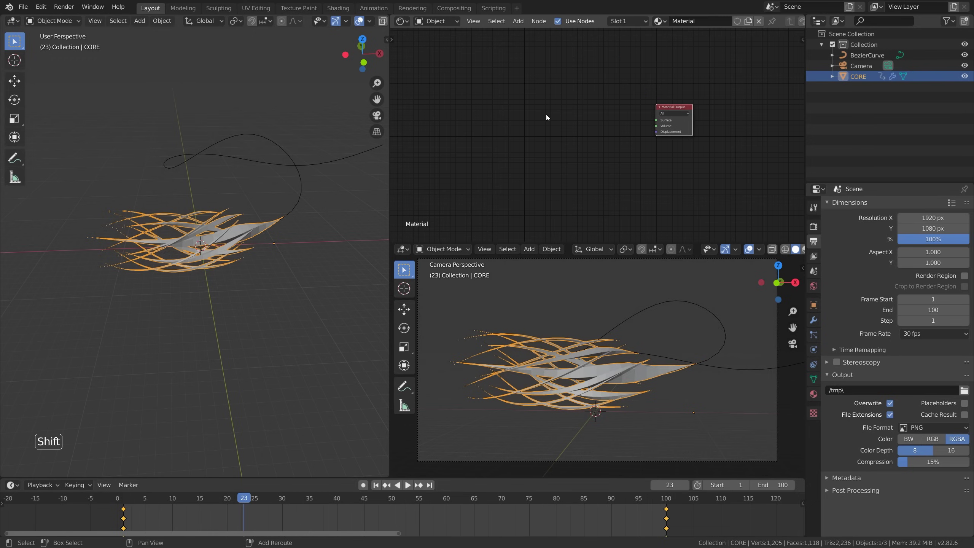
Add a Glass BSDF shader node and connect its BSDF output to the Material Output's Surface input.
key(shift+a)
mouse_move(527, 151)
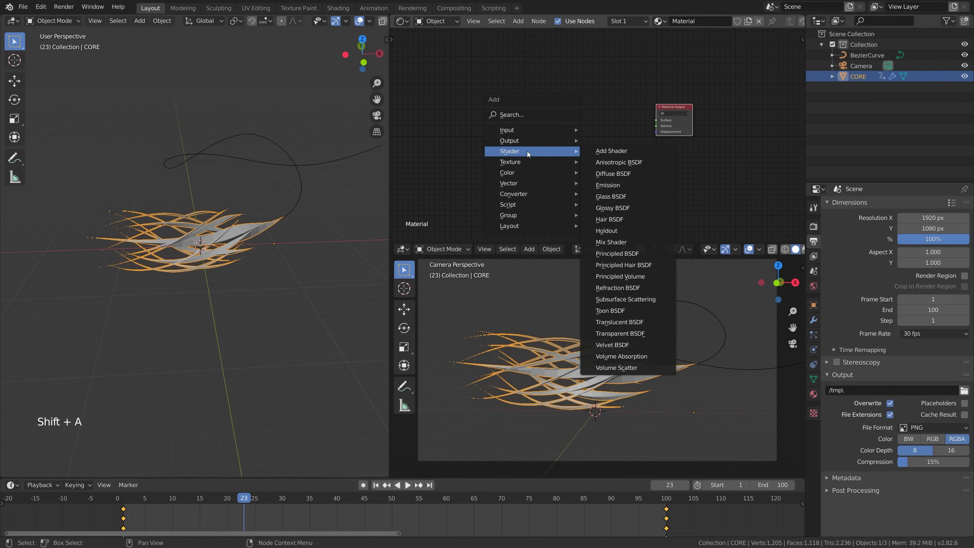
click(640, 195)
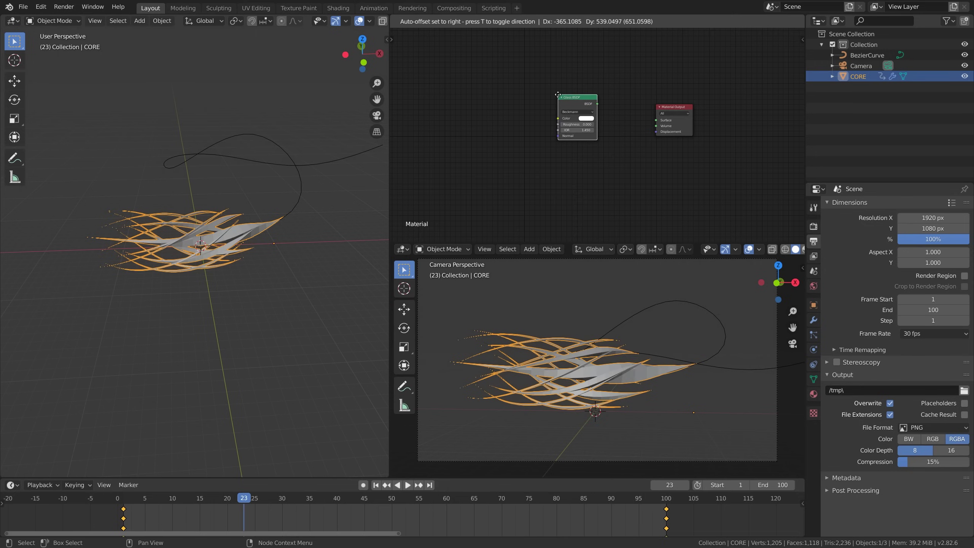
click(559, 92)
scroll(619, 125, up, 6)
scroll(595, 147, up, 2)
middle_drag(638, 106, 582, 138)
click(540, 106)
drag(540, 106, 645, 142)
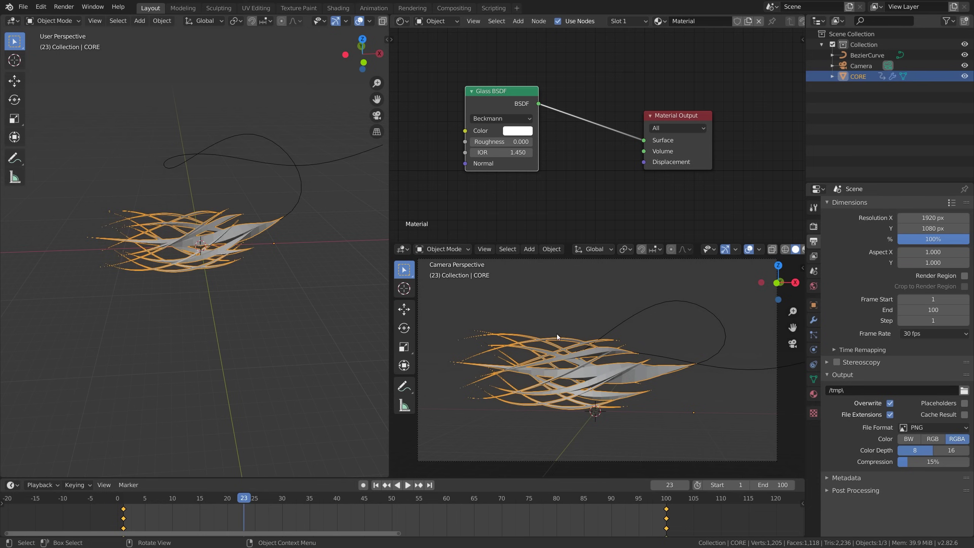
Switch the camera viewport to rendered shading and hide its overlays.
scroll(640, 248, down, 8)
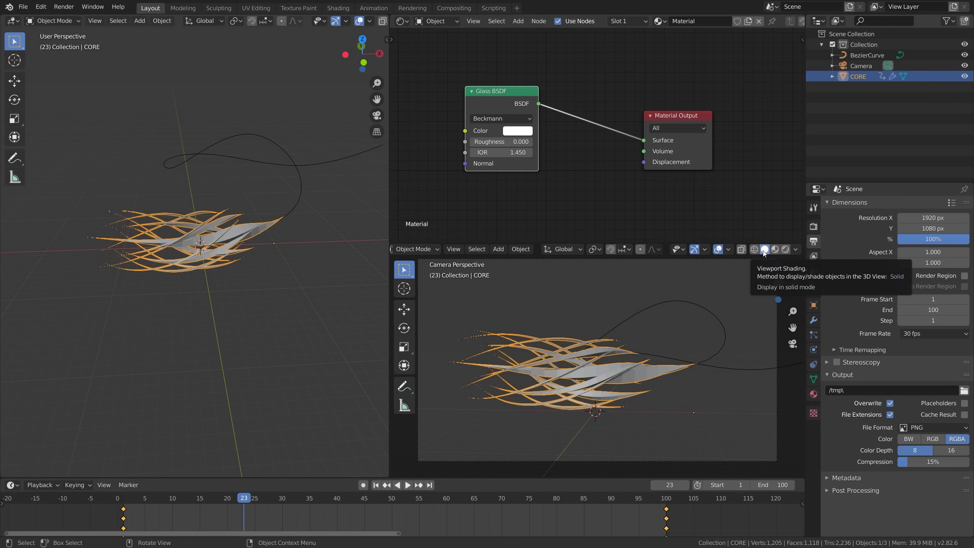
click(786, 249)
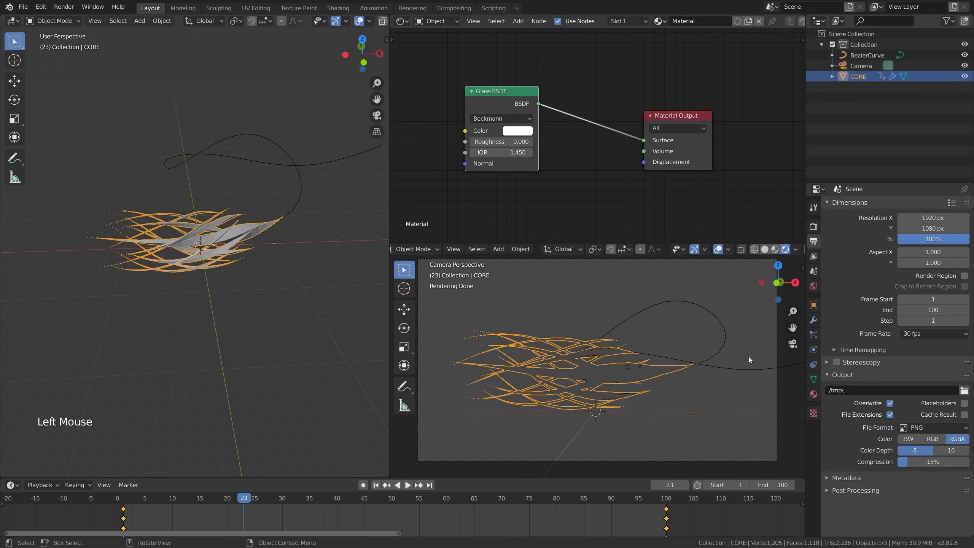
mouse_move(618, 370)
middle_down()
mouse_move(704, 397)
mouse_move(610, 393)
mouse_move(644, 383)
middle_up()
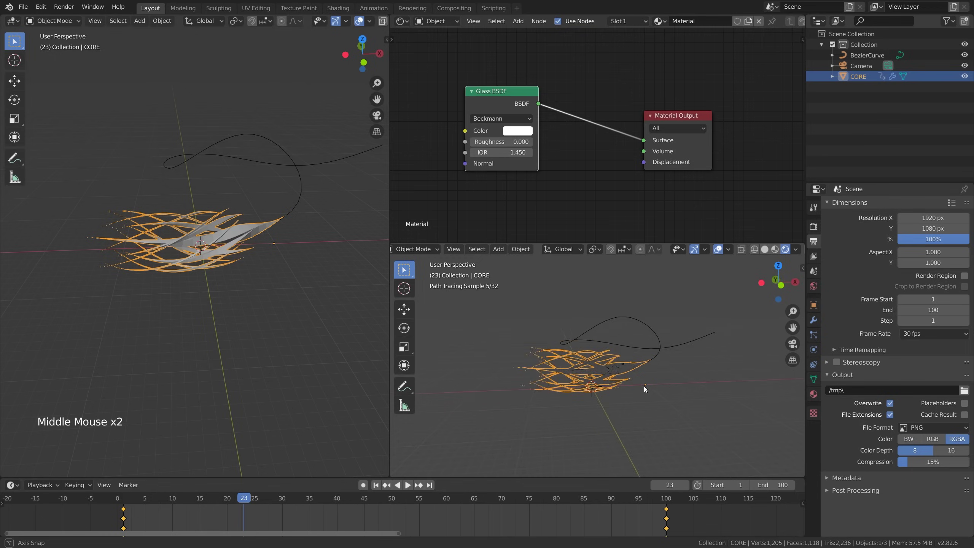
click(793, 344)
click(719, 249)
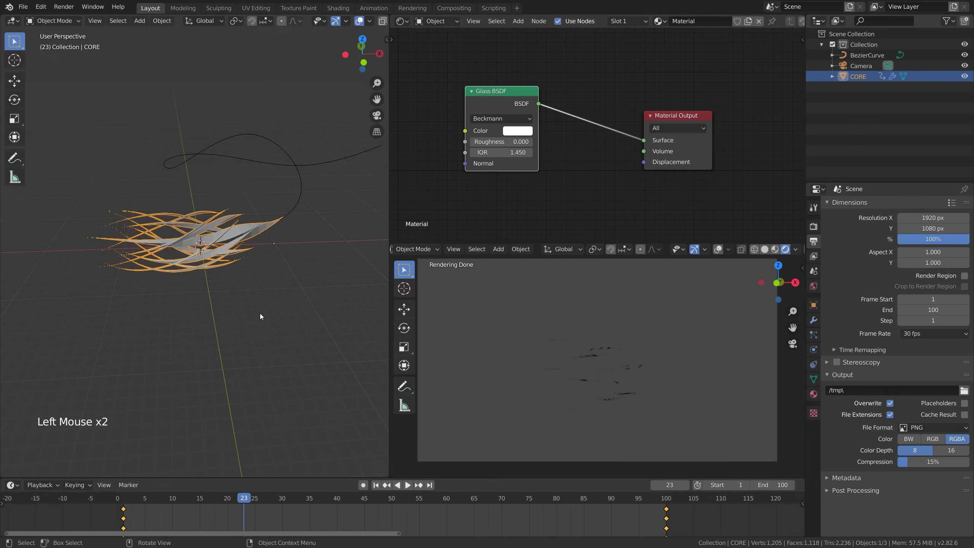
Add a plane mesh at the origin and scale it up to about 13.6 on all axes.
middle_drag(168, 315, 222, 317)
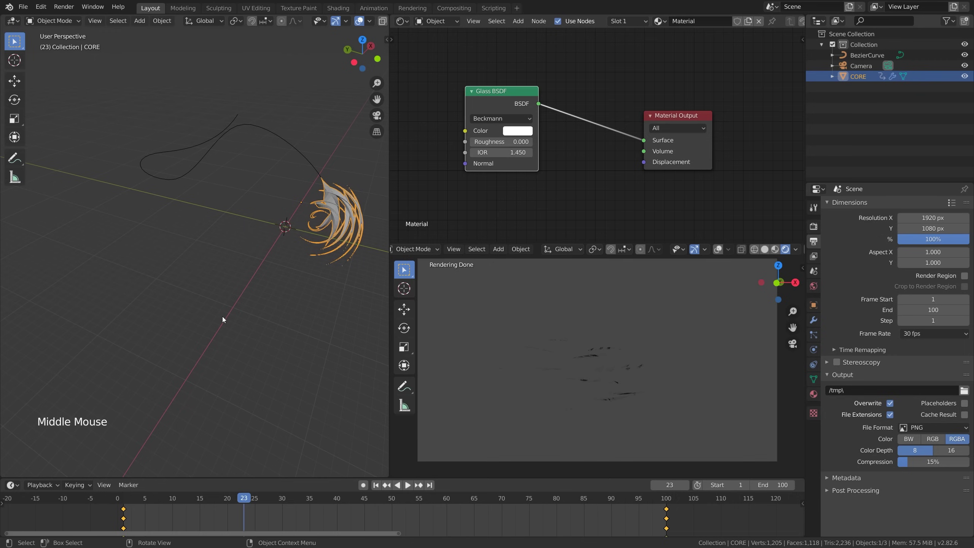
scroll(222, 317, down, 2)
scroll(250, 311, up, 3)
shift+middle_drag(316, 308, 303, 371)
key(shift+a)
mouse_move(173, 177)
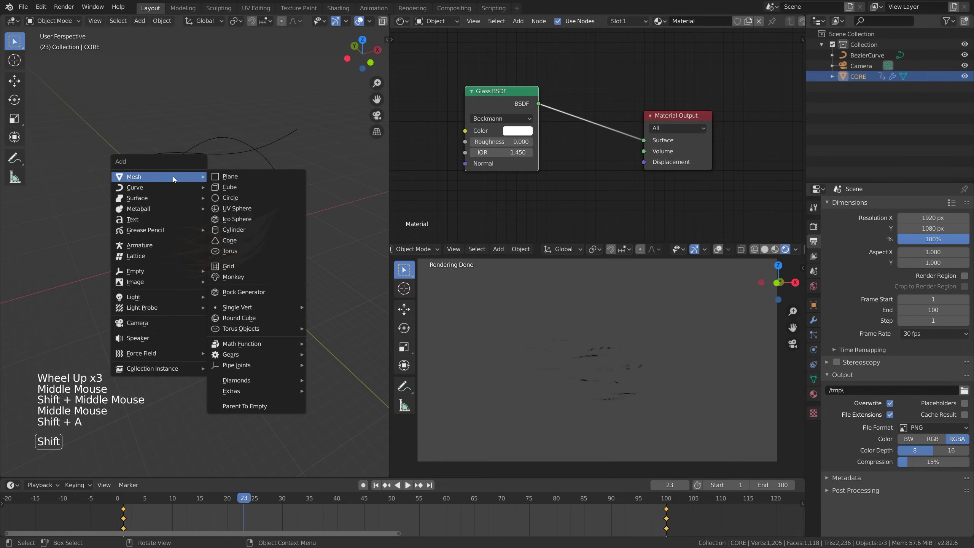
click(259, 177)
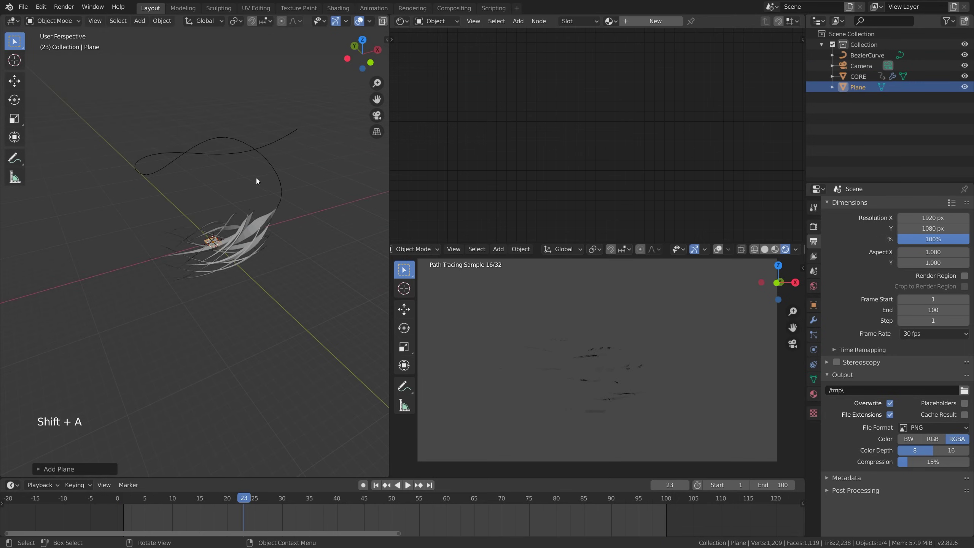
middle_drag(256, 178, 268, 299)
key(s)
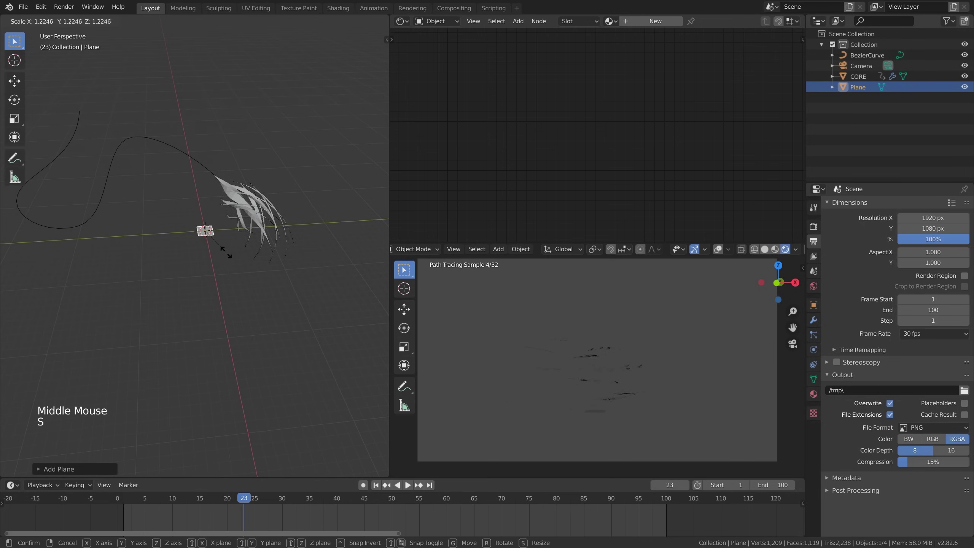
click(226, 306)
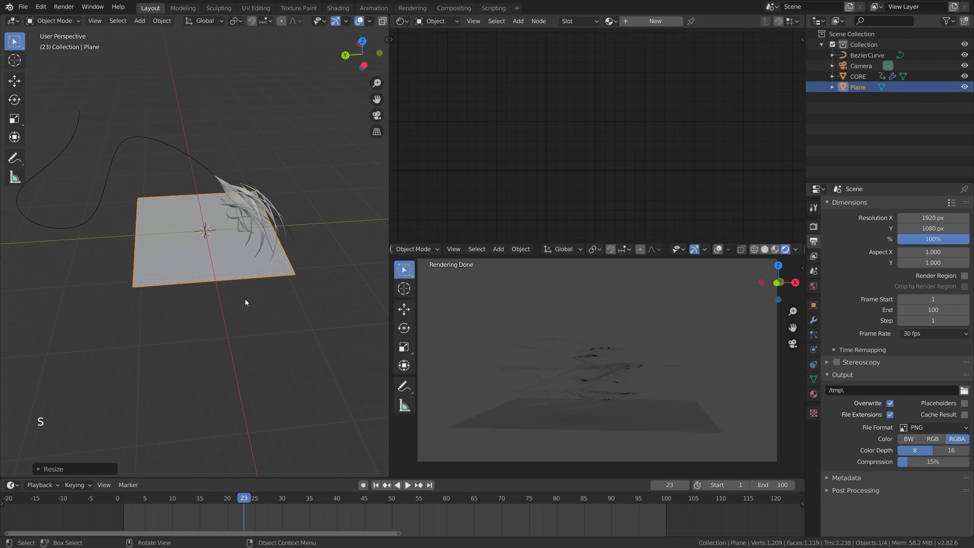
key(s)
Raise the plane along the global Z axis until it sits well above the CORE object.
middle_drag(254, 291, 150, 294)
key(g)
key(z)
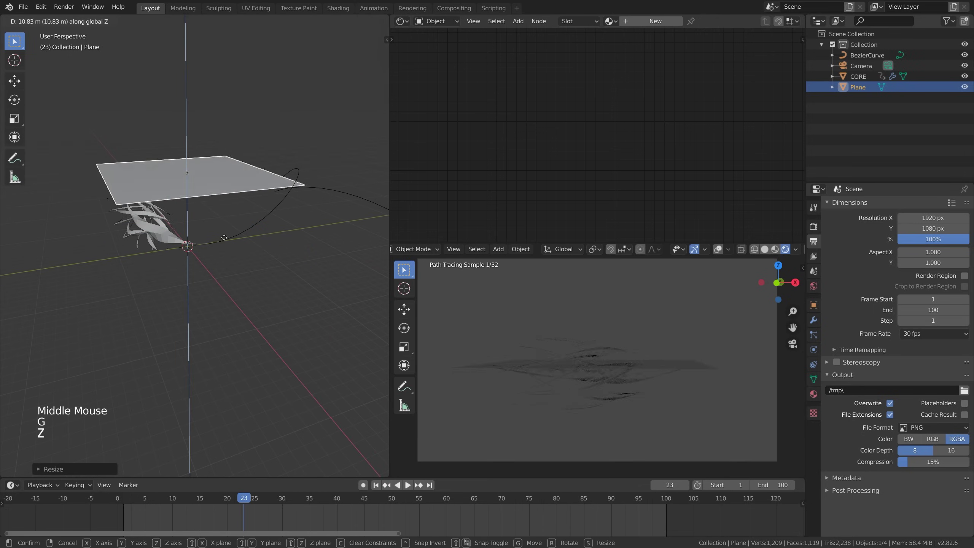
click(224, 208)
middle_drag(224, 208, 240, 264)
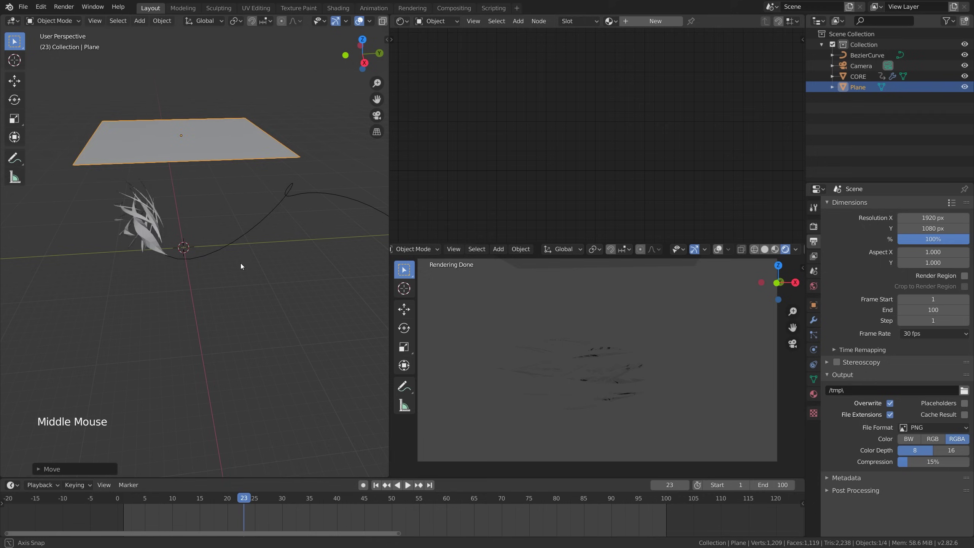
Shift the plane in the right side view over the CORE object, to about -3.7 m in Y and 16.9 m in Z.
scroll(241, 264, down, 1)
click(364, 63)
key(g)
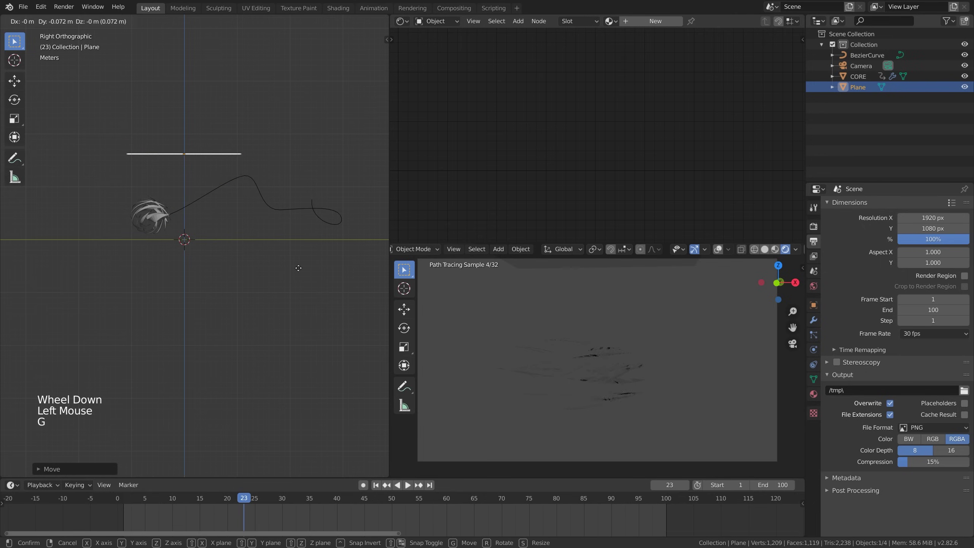
click(281, 265)
middle_drag(281, 265, 292, 307)
Create a new material for the plane and name it LAMP TOP.
double_click(233, 155)
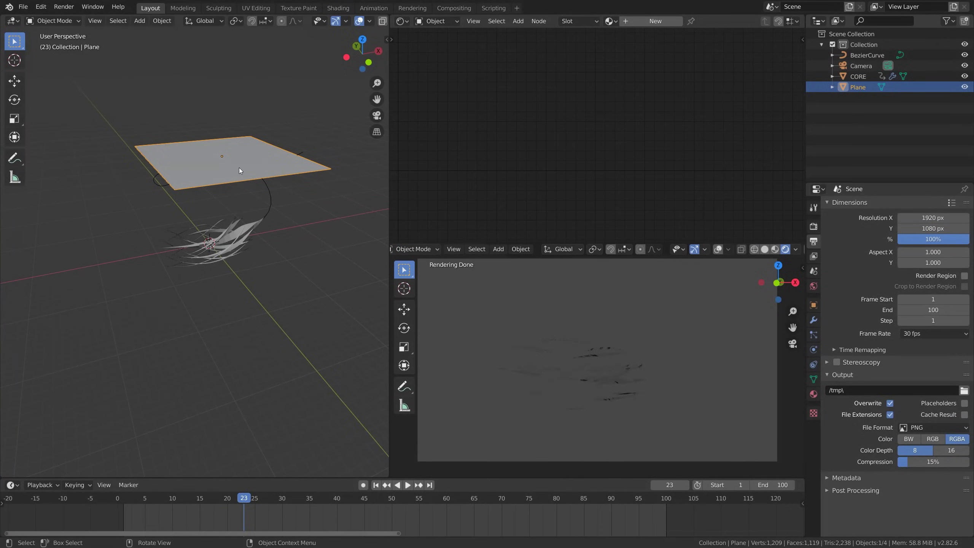
click(635, 20)
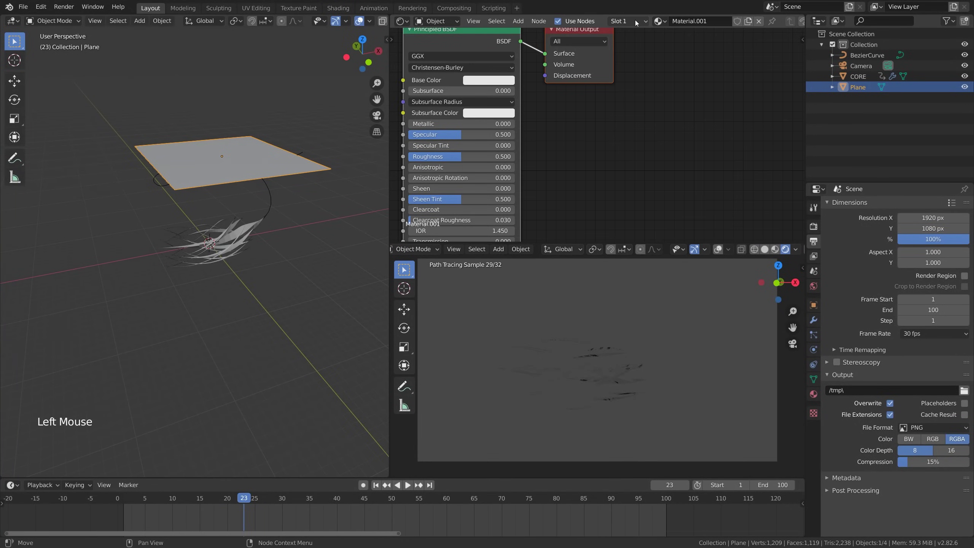
scroll(579, 161, down, 3)
middle_drag(577, 160, 631, 142)
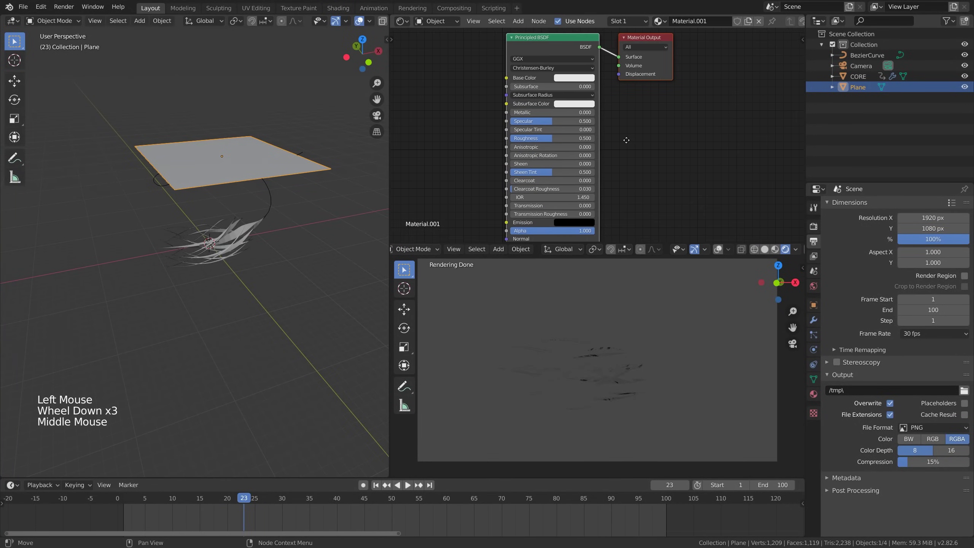
scroll(630, 141, down, 1)
click(710, 21)
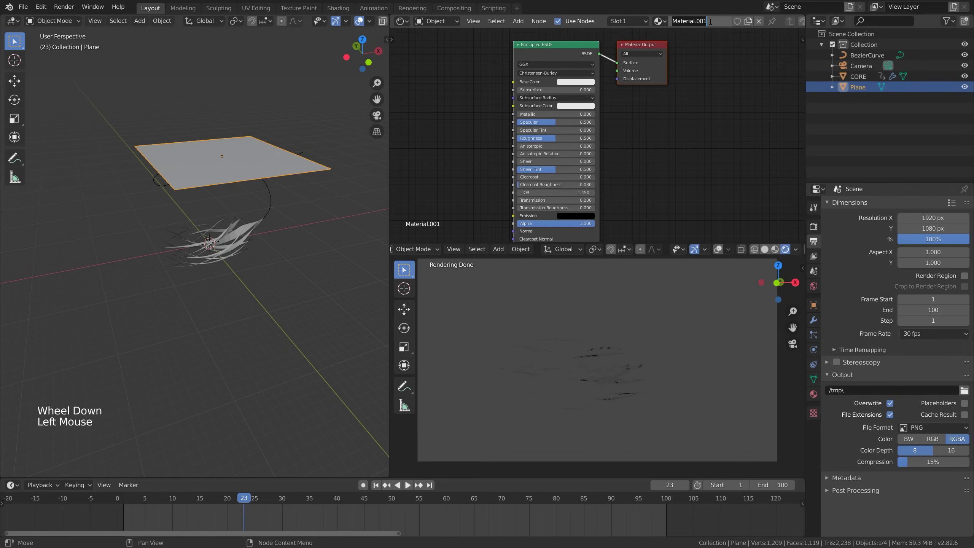
text(LAMP TOP)
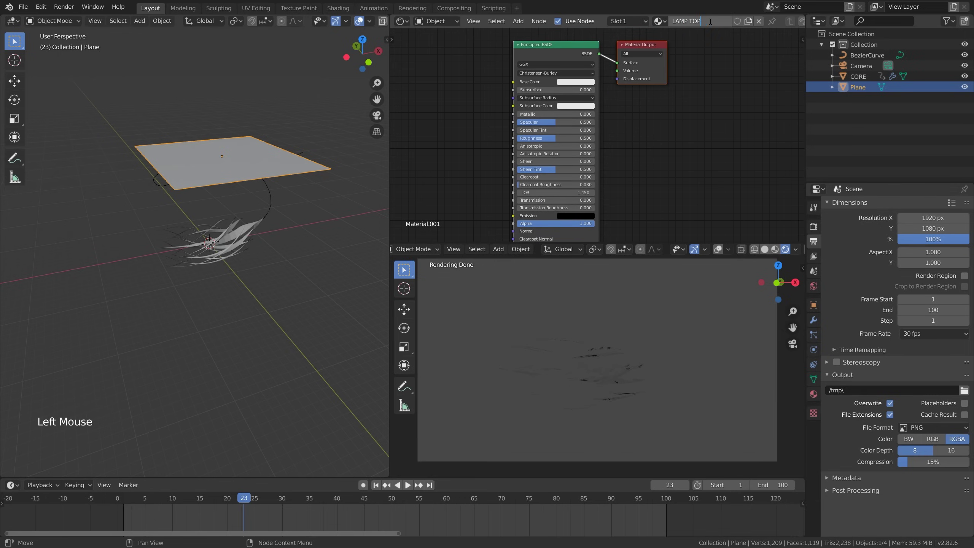
key(Return)
Spread the LAMP TOP material's nodes apart and delete the Principled BSDF node.
click(565, 47)
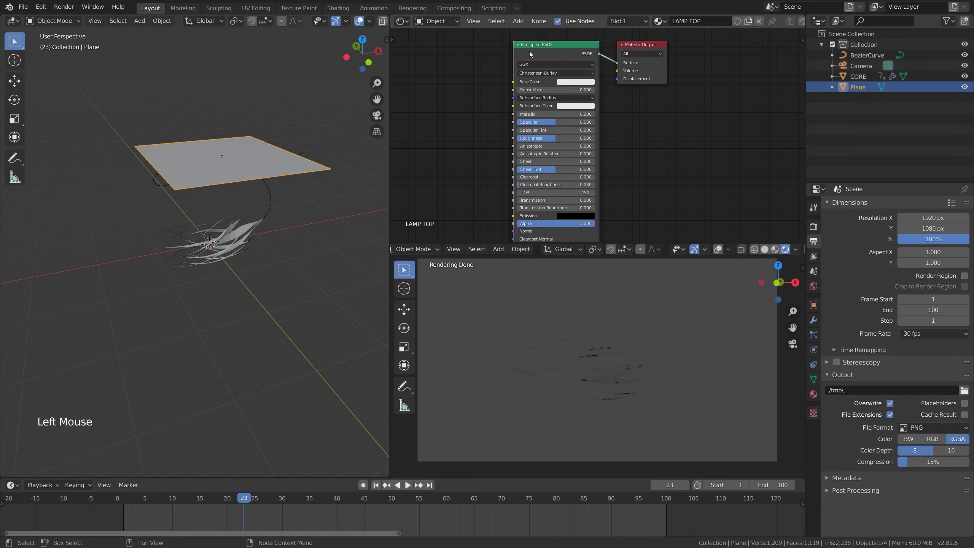
drag(564, 54, 536, 48)
drag(641, 45, 662, 50)
scroll(631, 103, down, 1)
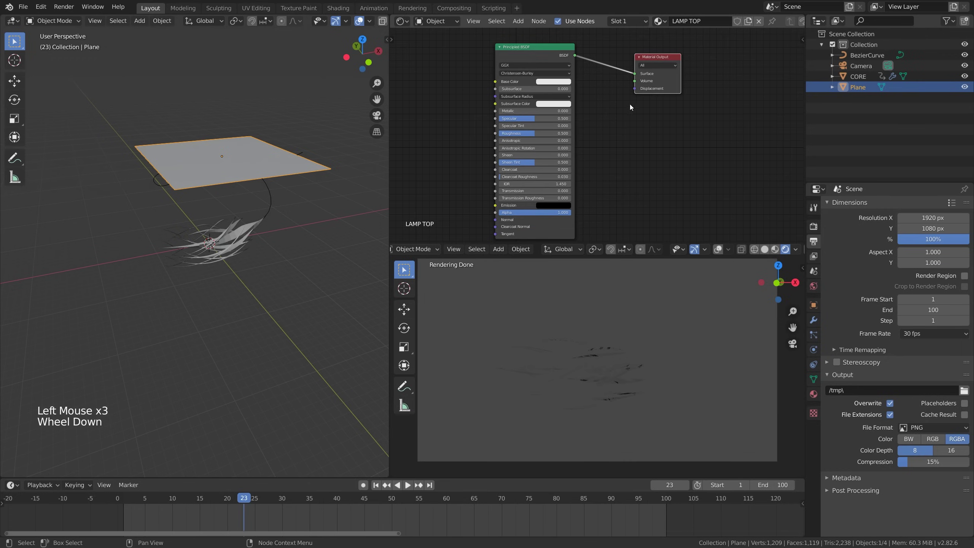
click(554, 60)
key(x)
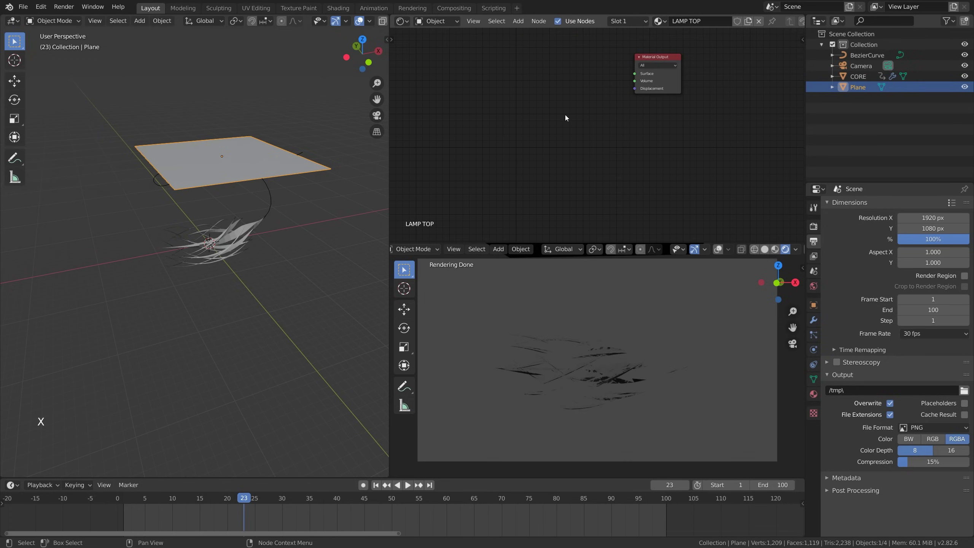
Add an Emission shader to the LAMP TOP material and connect it to the Material Output's Surface input.
key(shift+a)
mouse_move(534, 112)
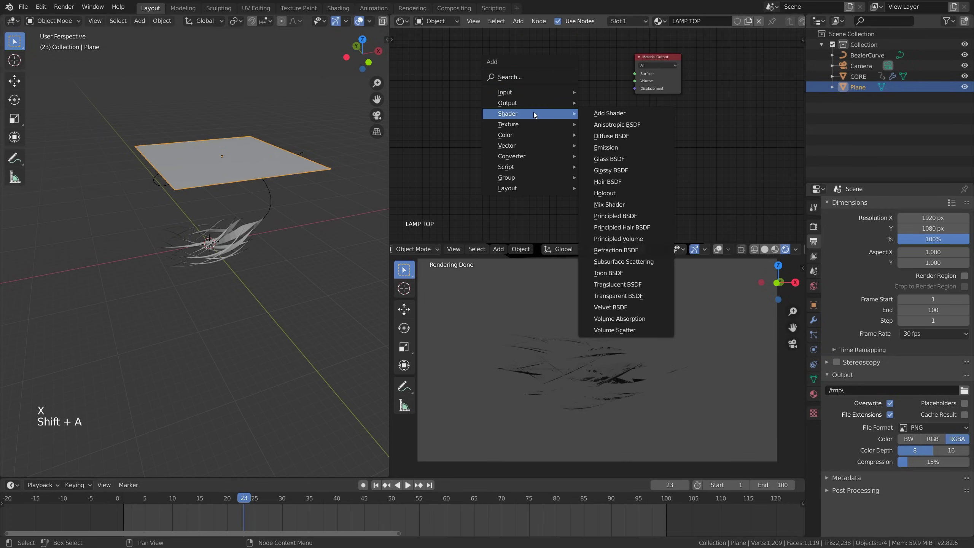
click(626, 146)
click(555, 69)
scroll(593, 108, up, 7)
middle_drag(593, 108, 567, 186)
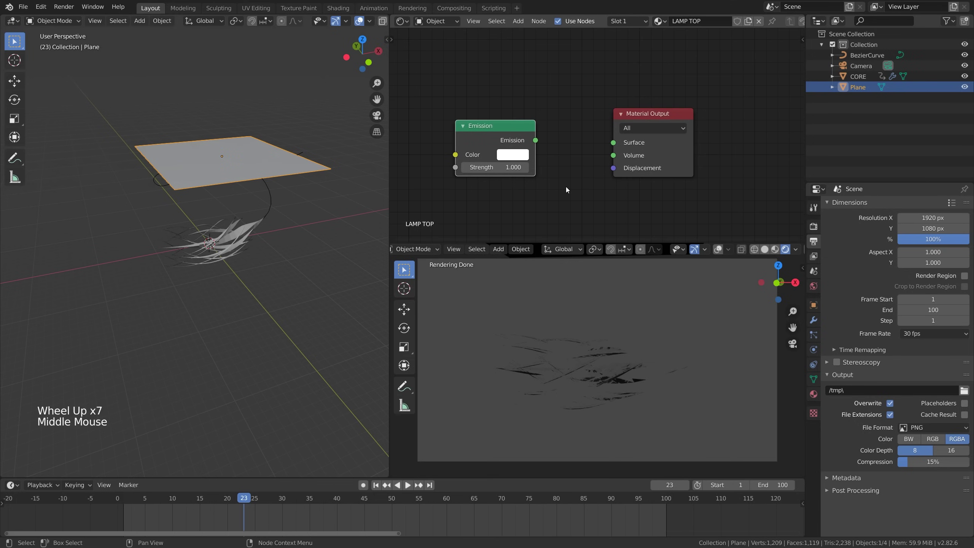
drag(536, 140, 543, 142)
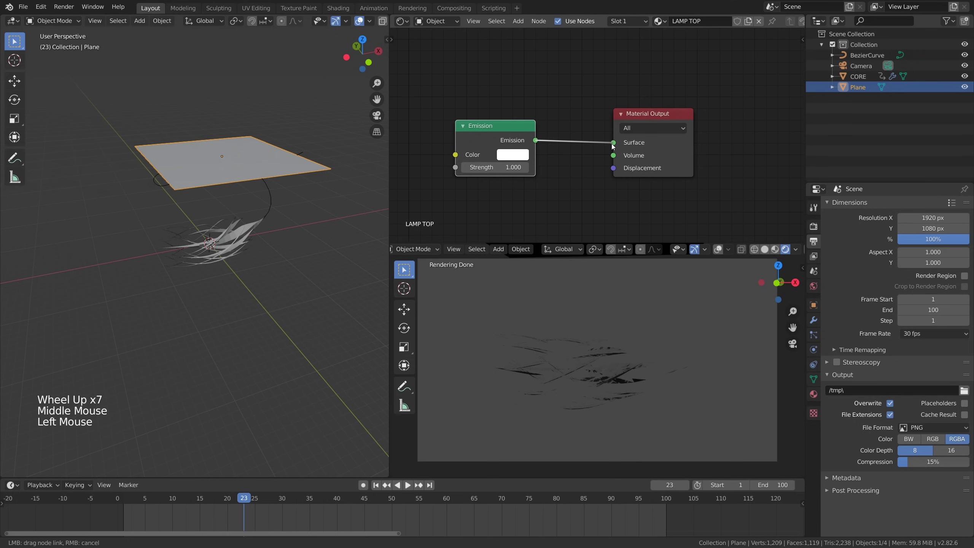
drag(613, 146, 614, 143)
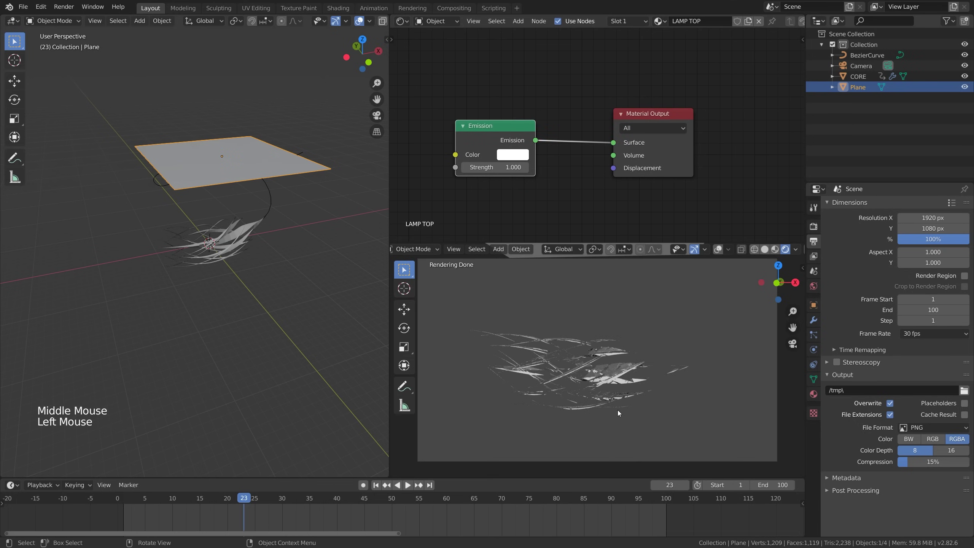
Set the world background color to black, keeping the rendered preview in camera view.
scroll(596, 401, up, 4)
scroll(595, 401, down, 3)
mouse_move(596, 401)
middle_down()
mouse_move(671, 399)
mouse_move(575, 387)
middle_up()
key(KP_0)
click(813, 286)
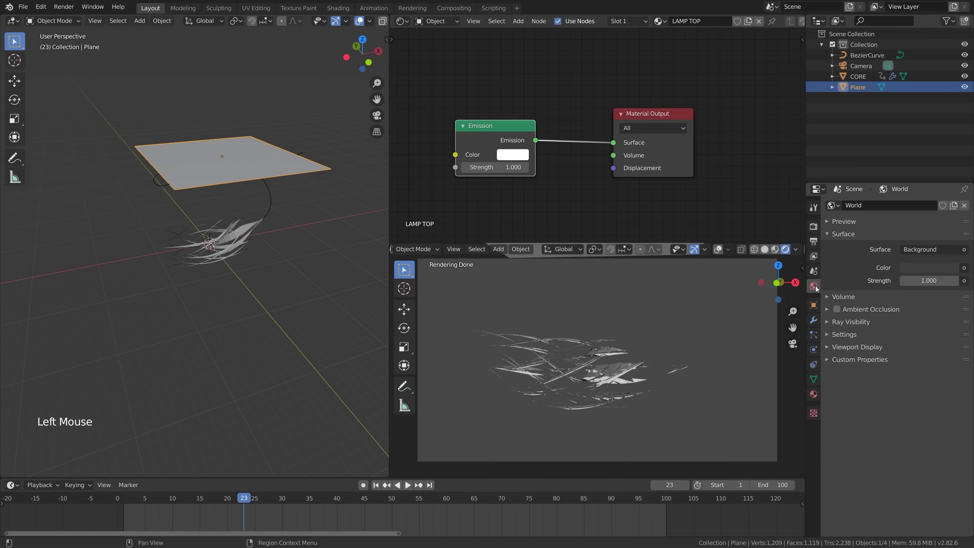
click(928, 268)
drag(950, 172, 951, 193)
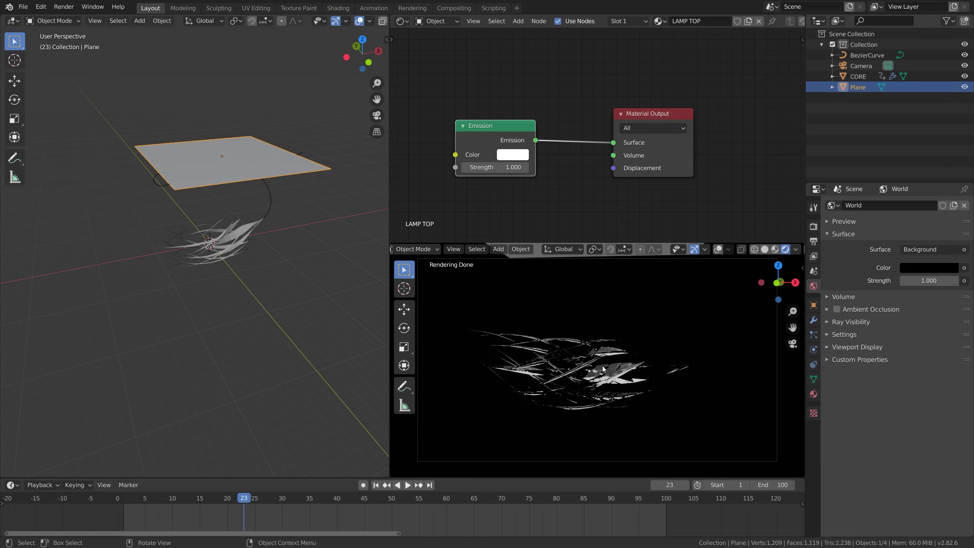
Scrub the timeline to frame 25 and view the glowing plane from outside the camera in the rendered preview.
mouse_move(248, 499)
mouse_down()
mouse_move(355, 499)
mouse_move(163, 509)
mouse_move(233, 505)
mouse_up()
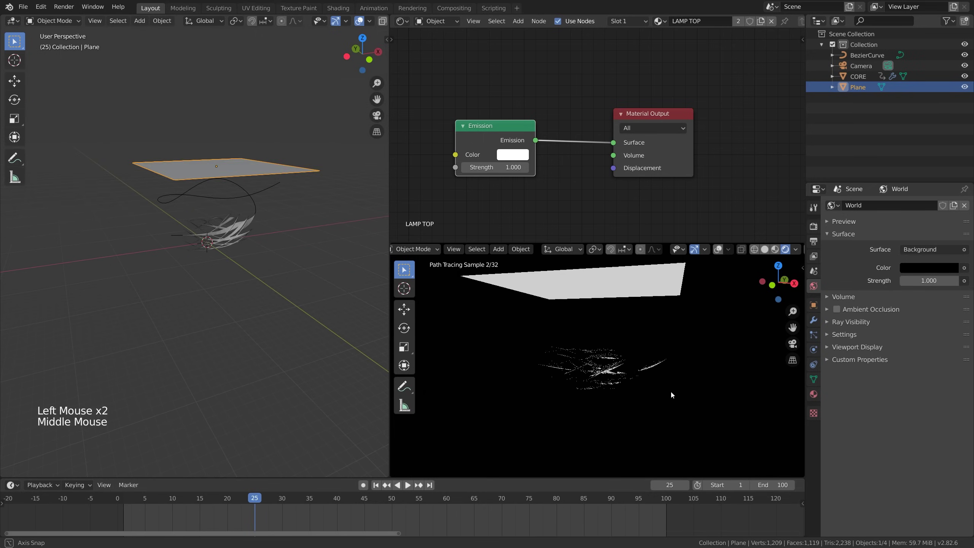
scroll(644, 405, down, 2)
middle_drag(644, 405, 677, 393)
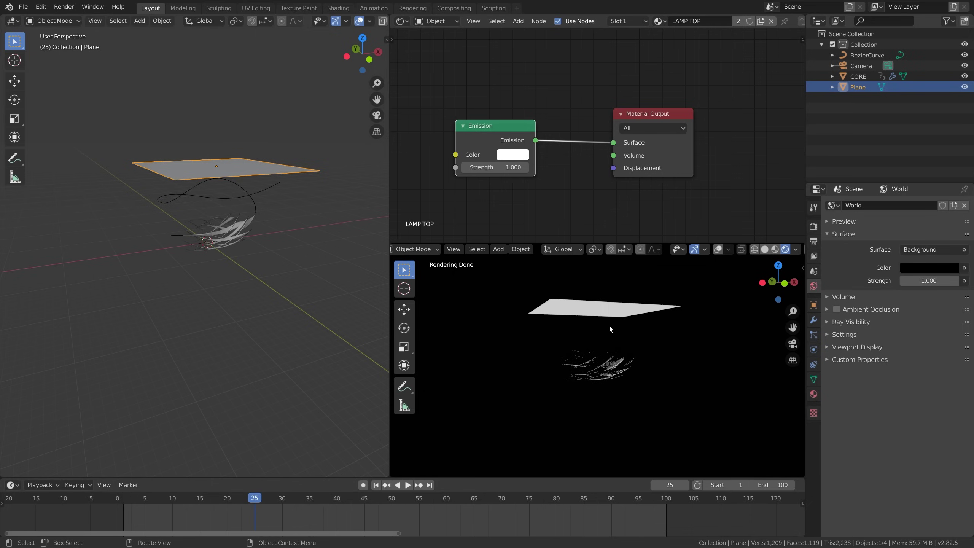
Disable Camera and Shadow ray visibility for the lamp plane, and return the rendered preview to camera view.
click(814, 305)
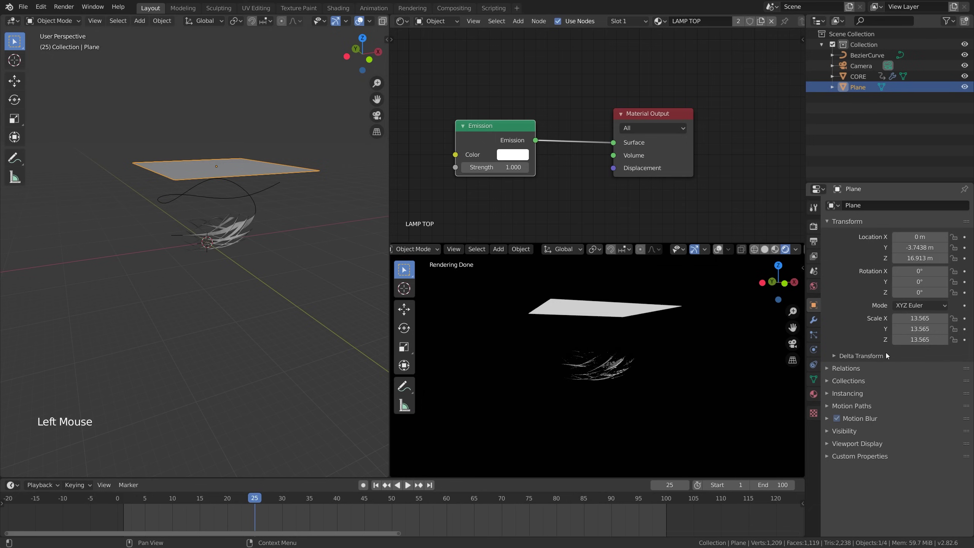
click(829, 431)
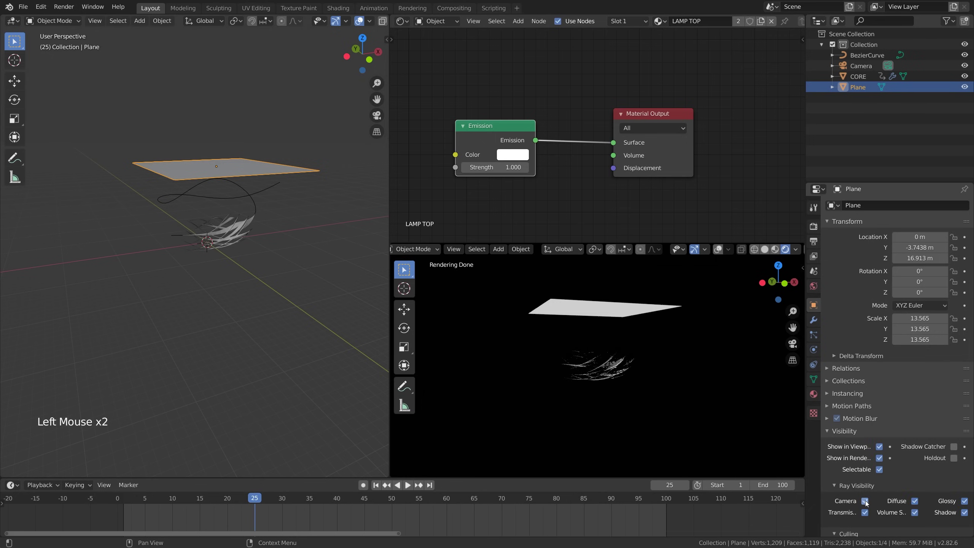
click(865, 501)
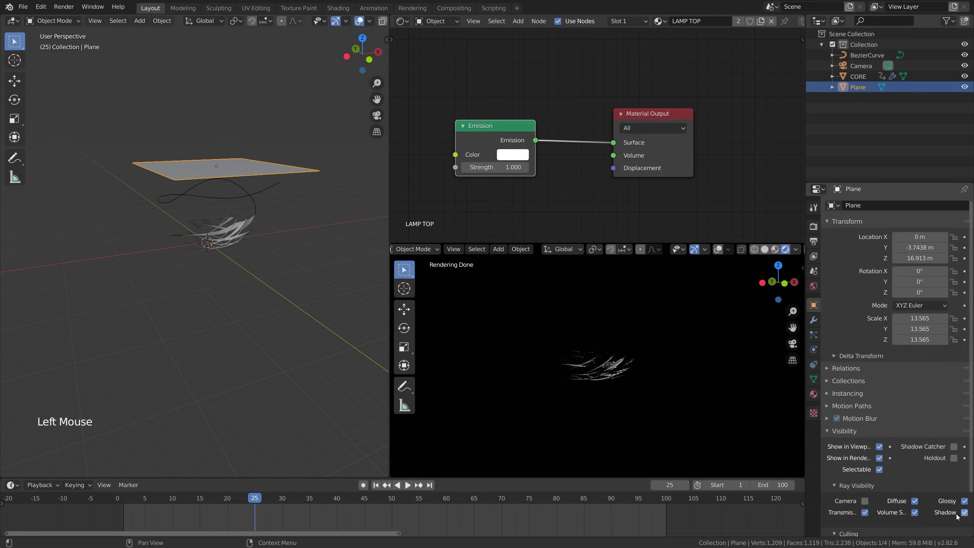
click(946, 514)
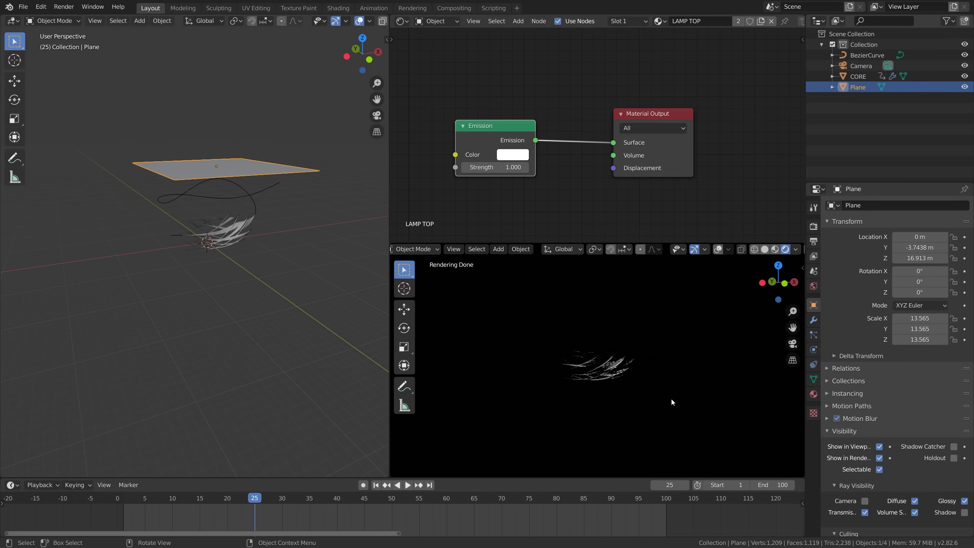
click(793, 343)
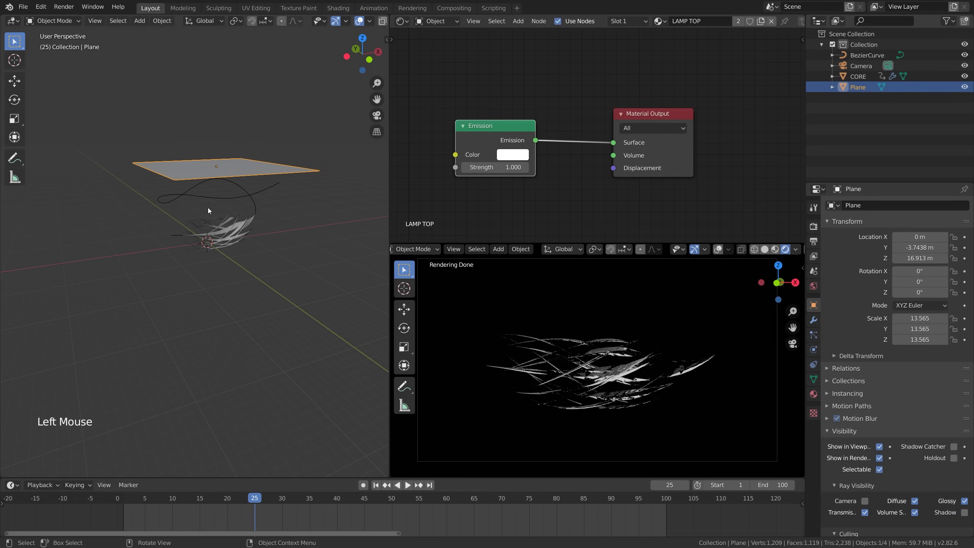
Duplicate the lamp plane and move the copy down along global Z to about -12 m, keeping the rendered preview in camera view.
mouse_move(256, 241)
middle_down()
mouse_move(285, 248)
mouse_move(260, 240)
middle_up()
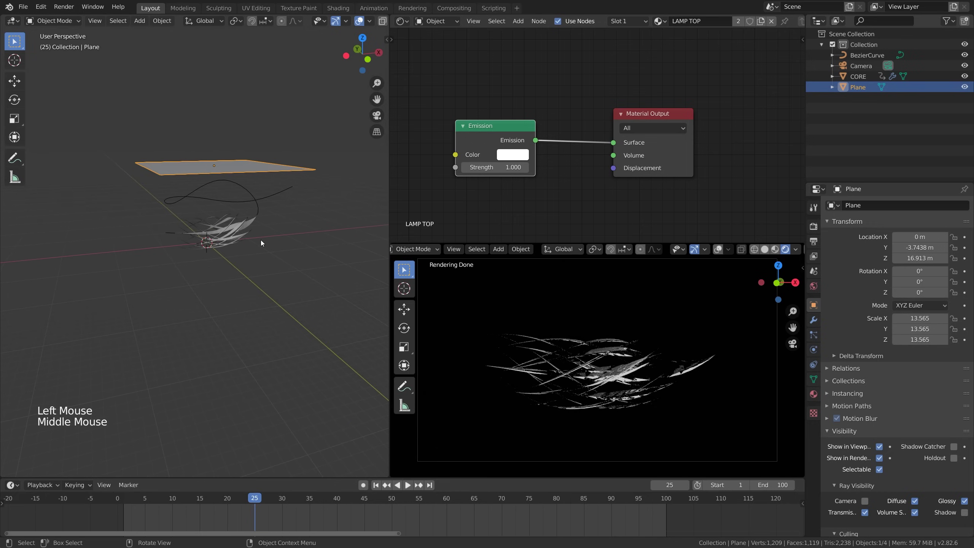
click(161, 21)
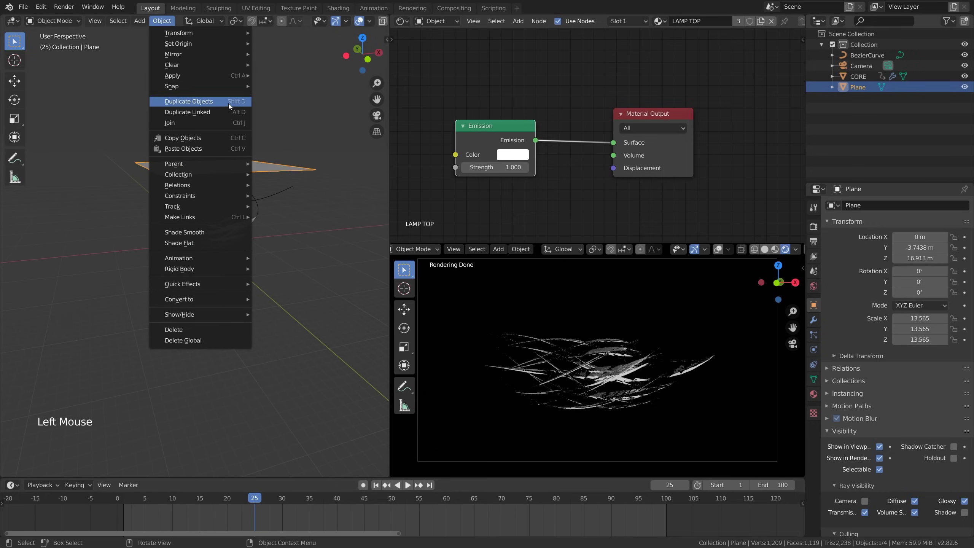
key(shift+d)
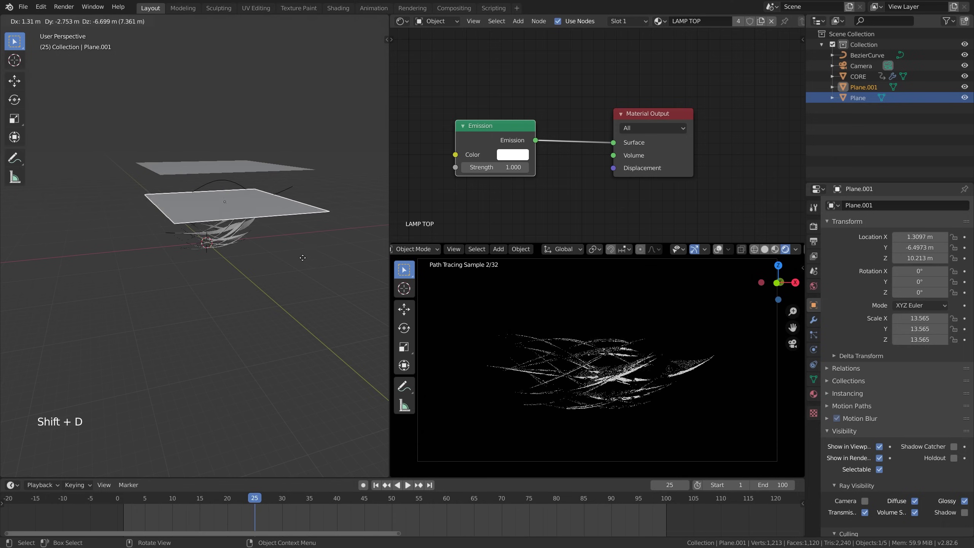
key(x)
key(z)
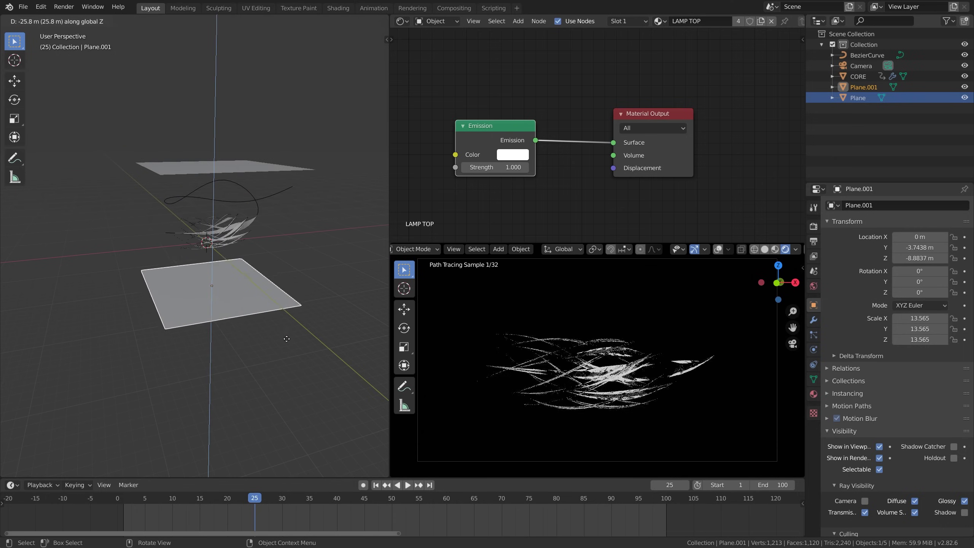
click(289, 353)
mouse_move(620, 392)
middle_down()
mouse_move(675, 399)
mouse_move(584, 396)
mouse_move(620, 396)
middle_up()
key(KP_0)
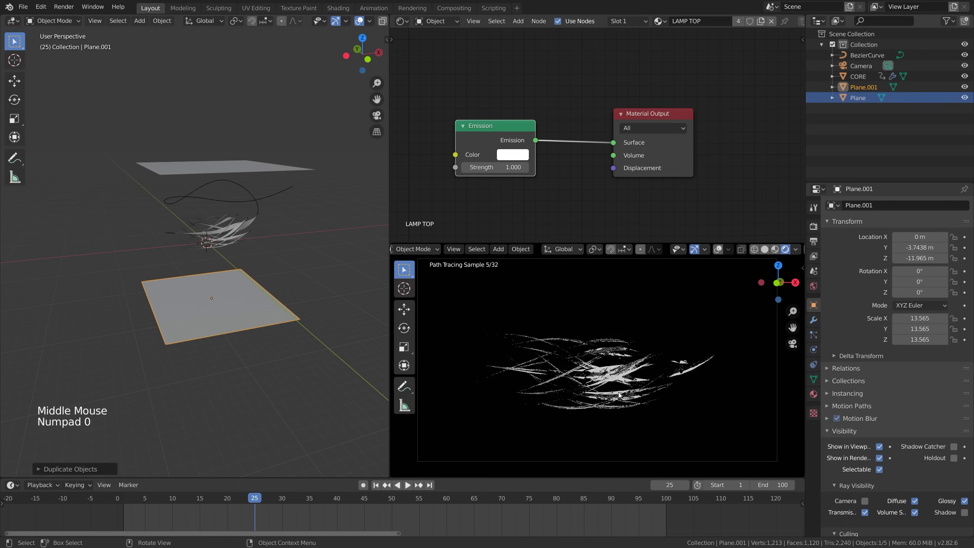
Set the current frame to 23 and enlarge the glass strands in the rendered preview.
scroll(637, 408, up, 6)
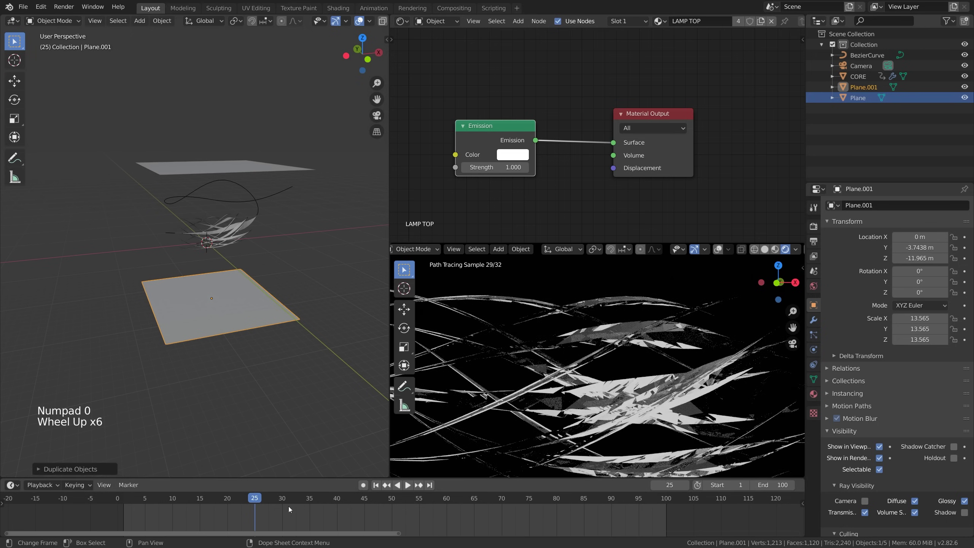
mouse_move(252, 499)
mouse_down()
mouse_move(272, 498)
mouse_move(228, 498)
mouse_move(244, 499)
mouse_up()
scroll(222, 280, up, 8)
Select the CORE object and apply smooth shading to it.
click(257, 272)
scroll(268, 266, down, 2)
shift+middle_drag(268, 267, 335, 347)
scroll(178, 365, up, 2)
scroll(238, 341, down, 1)
scroll(272, 250, down, 6)
scroll(272, 249, up, 5)
scroll(300, 285, down, 1)
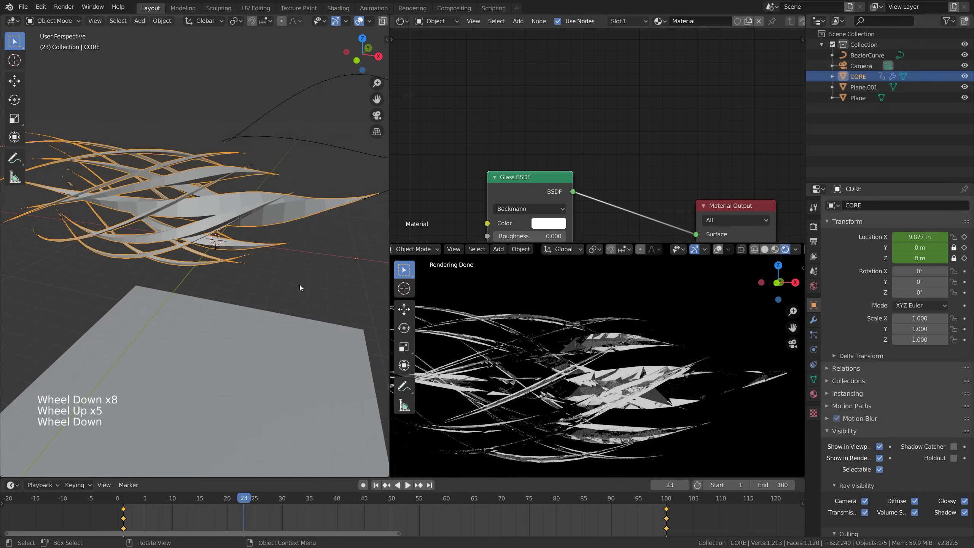
middle_drag(300, 285, 249, 305)
middle_drag(249, 306, 225, 216)
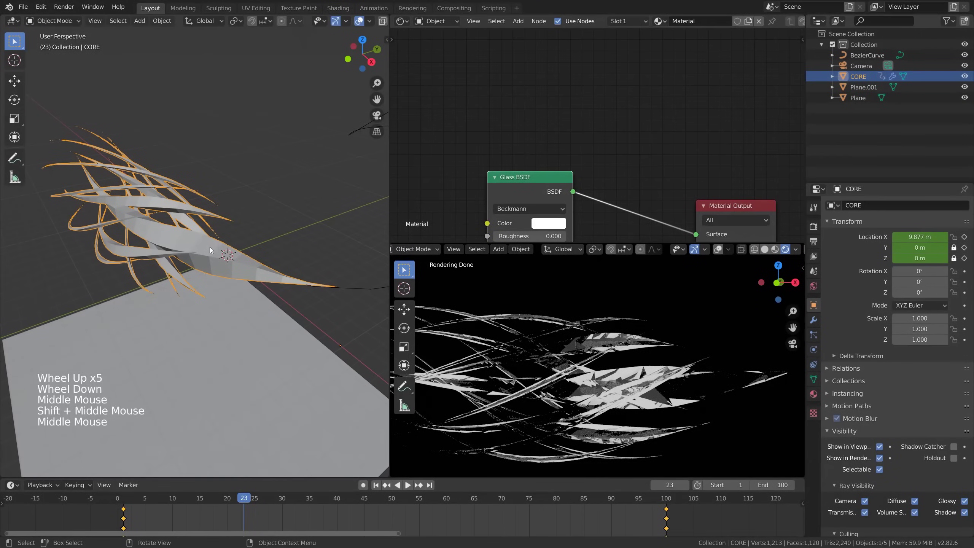
right_click(192, 168)
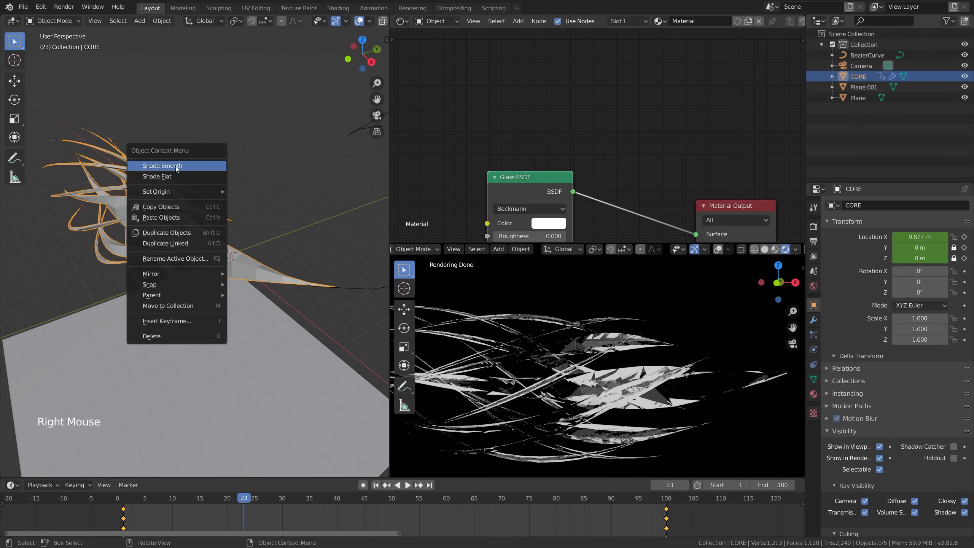
click(199, 166)
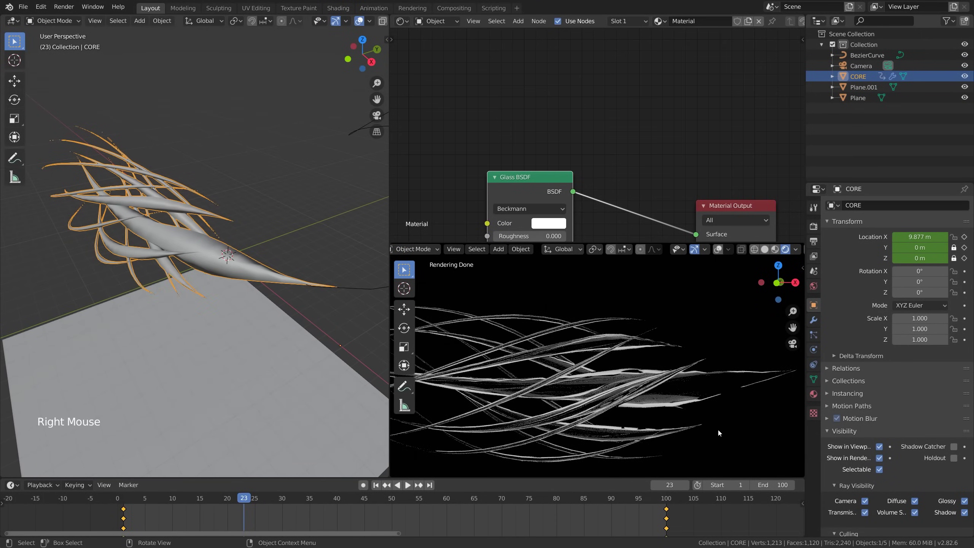
Examine the smooth-shaded glass strands up close in the maximized rendered preview, and restore the multi-editor layout.
scroll(673, 408, up, 5)
shift+middle_drag(674, 408, 619, 348)
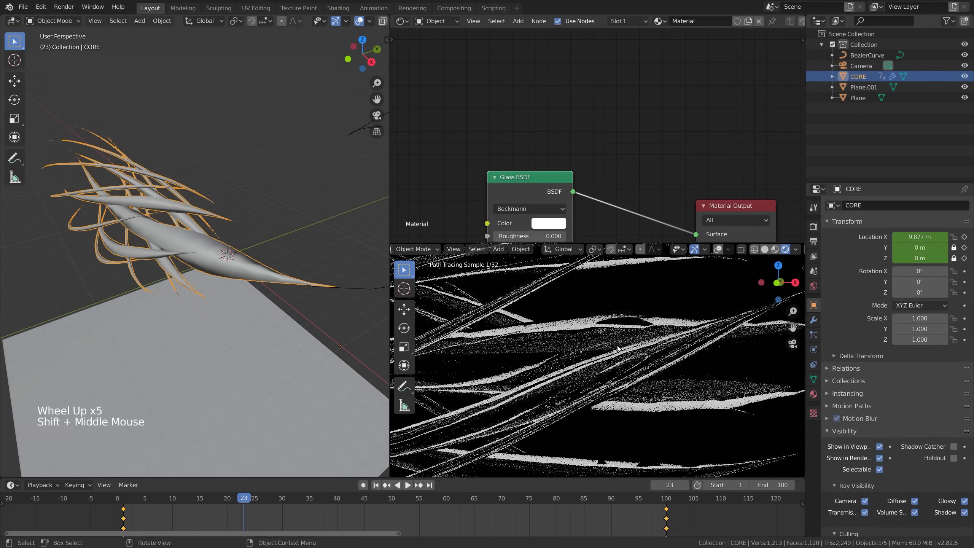
key(ctrl+space)
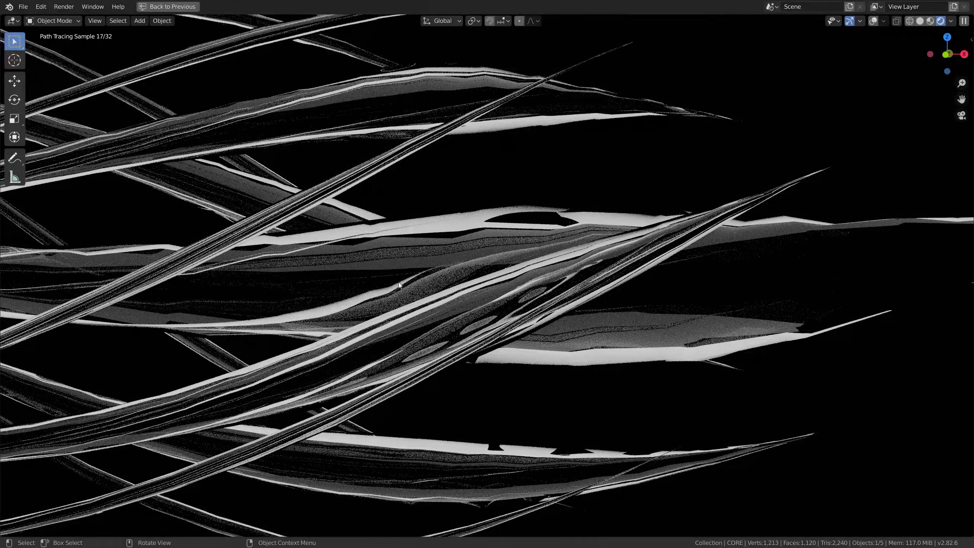
key(ctrl+space)
scroll(659, 394, down, 3)
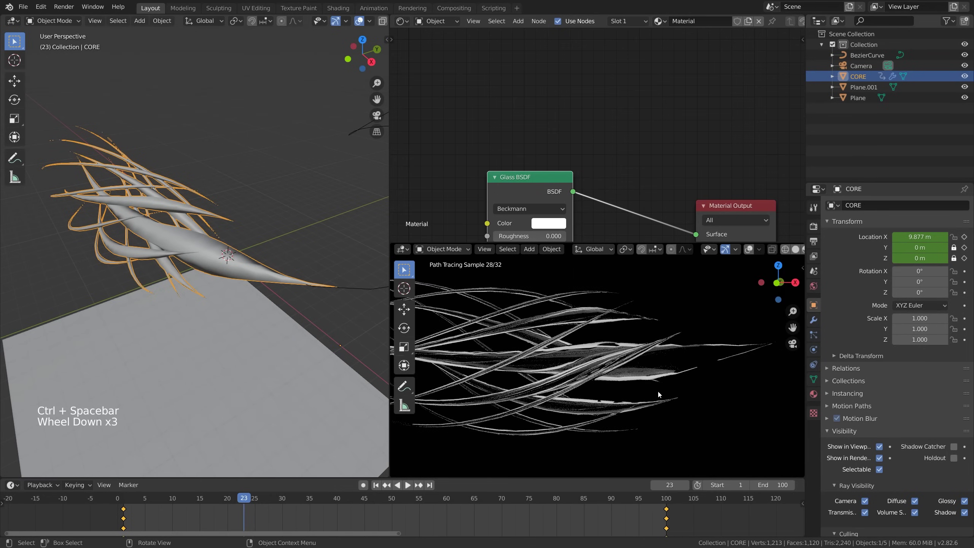
Collapse CORE's SimpleDeform and Curve modifiers and add a Subdivision Surface modifier below them.
middle_drag(202, 335, 238, 263)
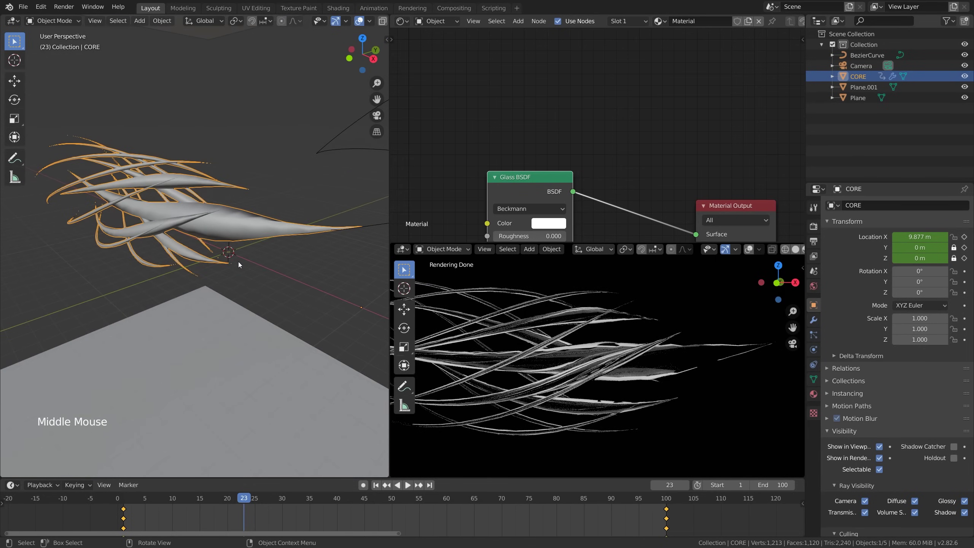
scroll(271, 299, up, 1)
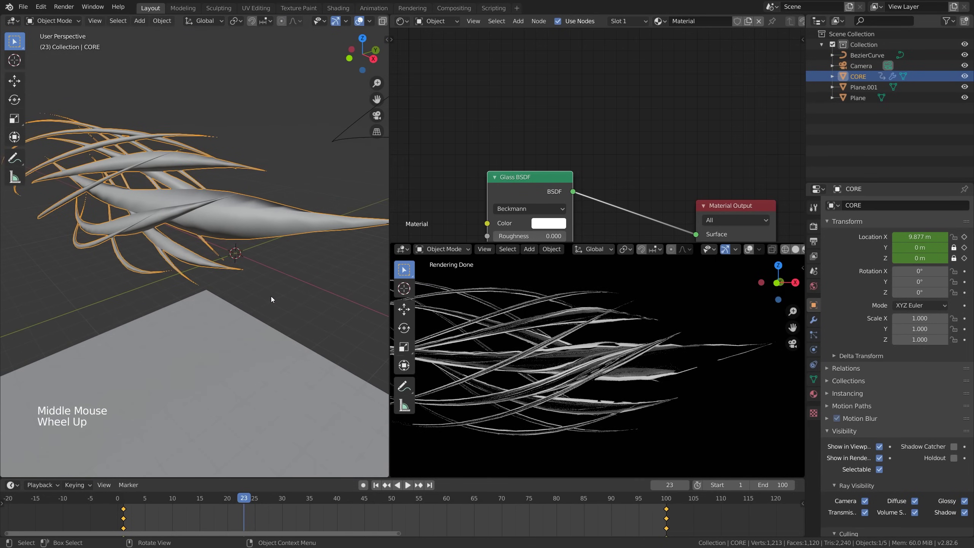
click(813, 319)
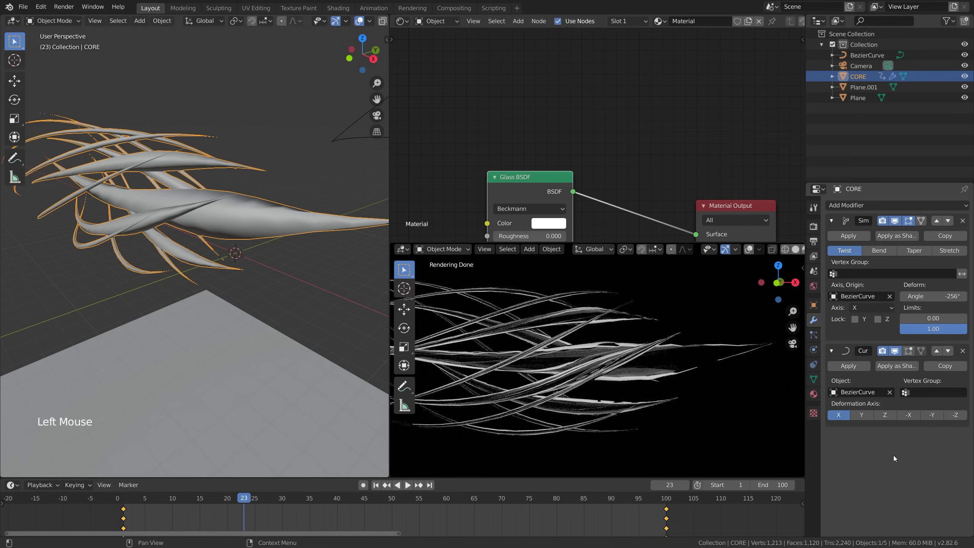
click(832, 221)
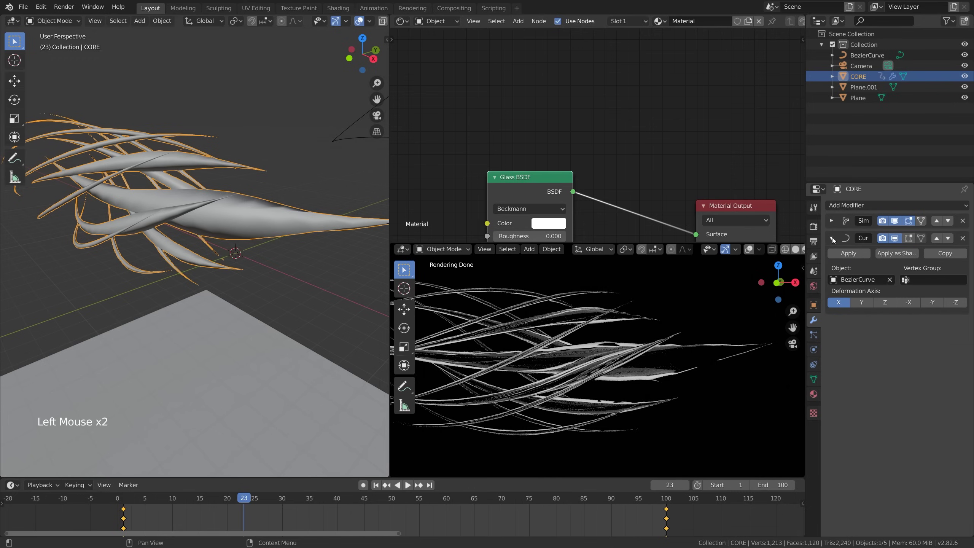
click(832, 238)
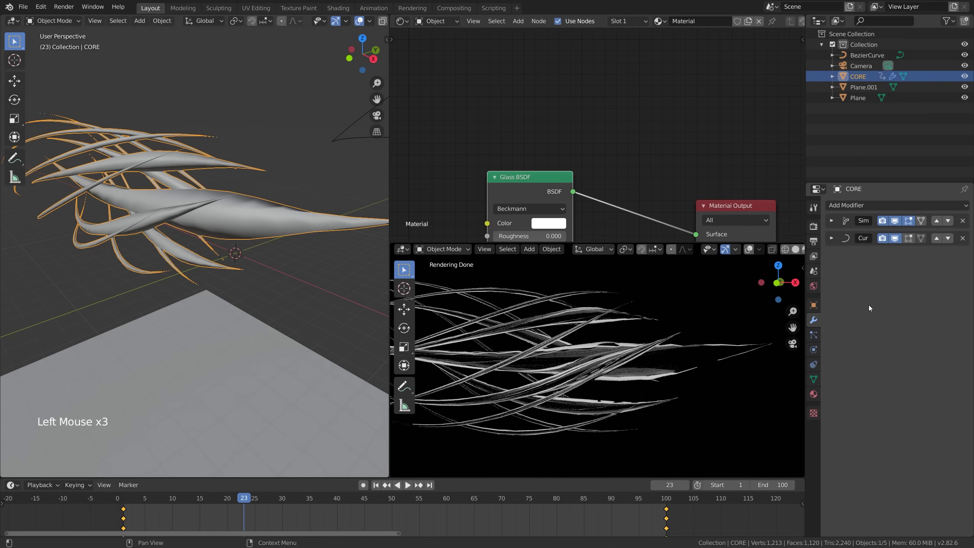
click(877, 205)
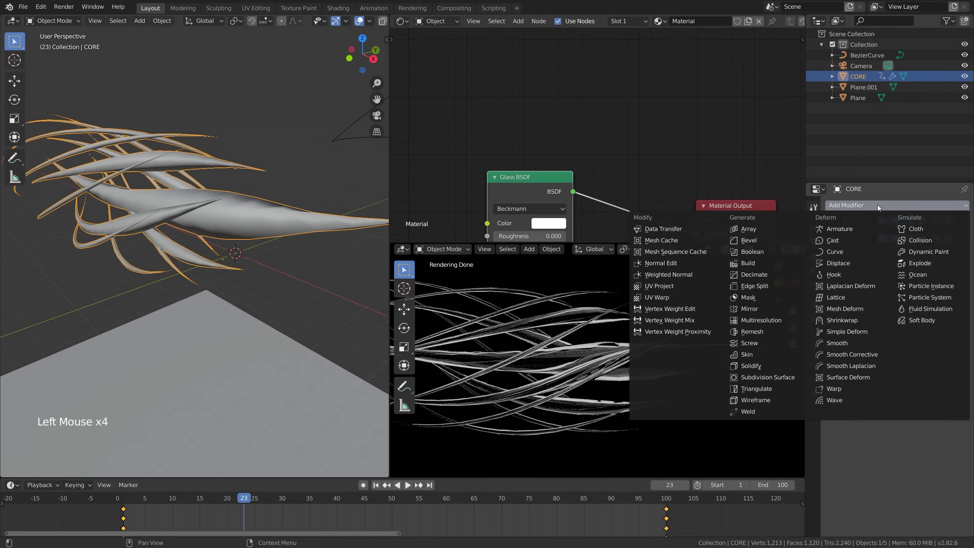
click(763, 378)
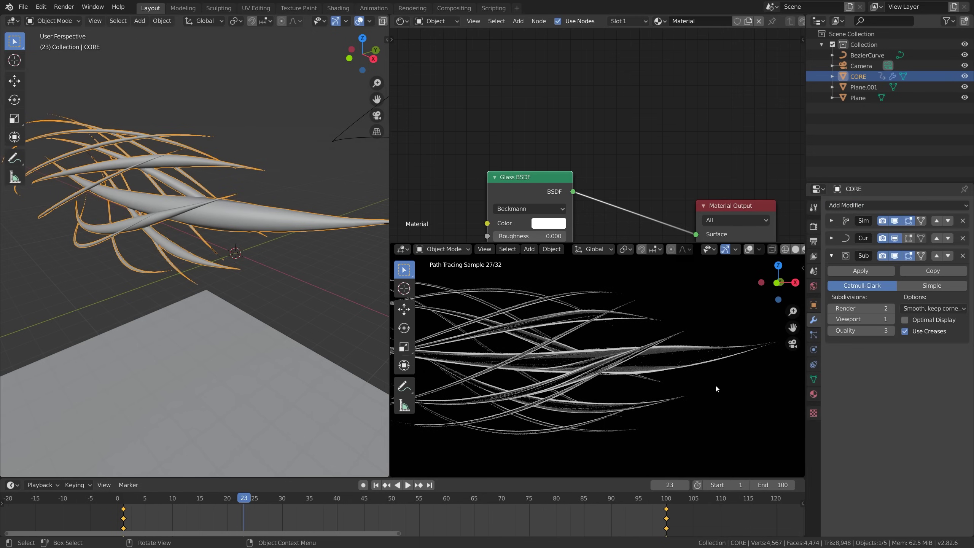
Set the Subdivision modifier's viewport level to 2 and check the strands in the rendered preview.
scroll(602, 387, up, 4)
scroll(602, 388, down, 3)
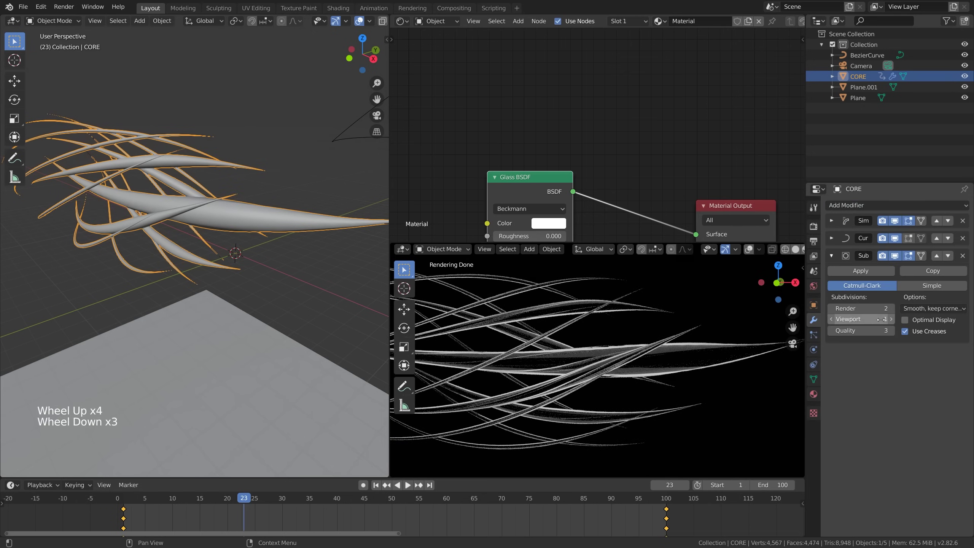
click(859, 319)
mouse_move(613, 392)
middle_down()
mouse_move(595, 399)
mouse_move(653, 395)
mouse_move(624, 399)
middle_up()
scroll(583, 413, up, 5)
click(793, 344)
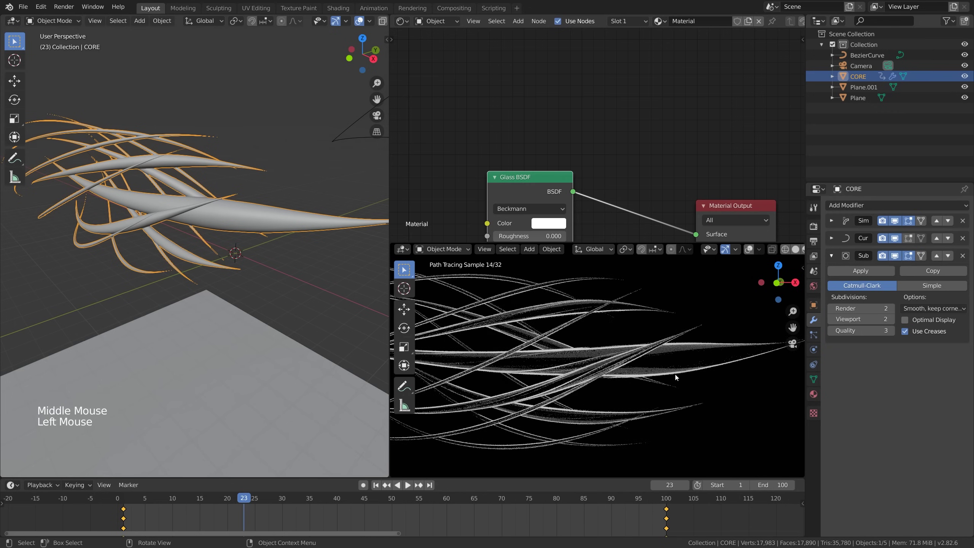
Inspect the subdivided CORE strands from several angles in the solid view, maximized and in the normal layout.
middle_drag(326, 338, 182, 283)
key(ctrl+space)
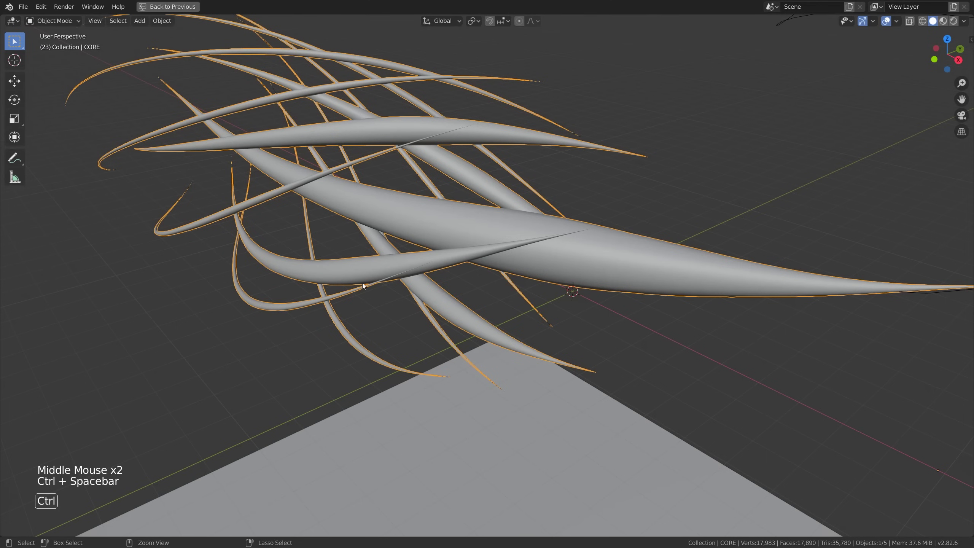
scroll(464, 288, down, 3)
shift+middle_drag(465, 289, 476, 303)
middle_drag(476, 304, 485, 319)
scroll(553, 308, up, 3)
shift+middle_drag(553, 308, 468, 333)
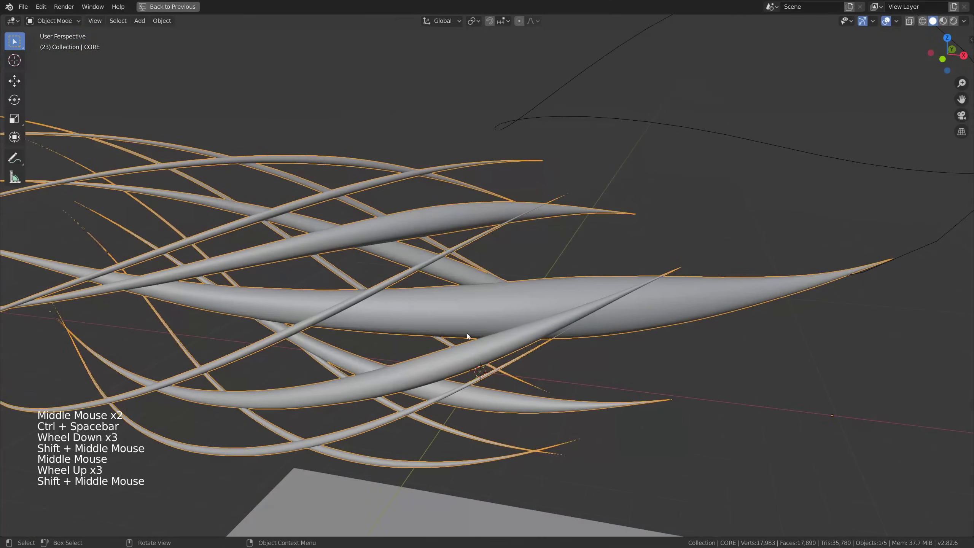
key(ctrl+space)
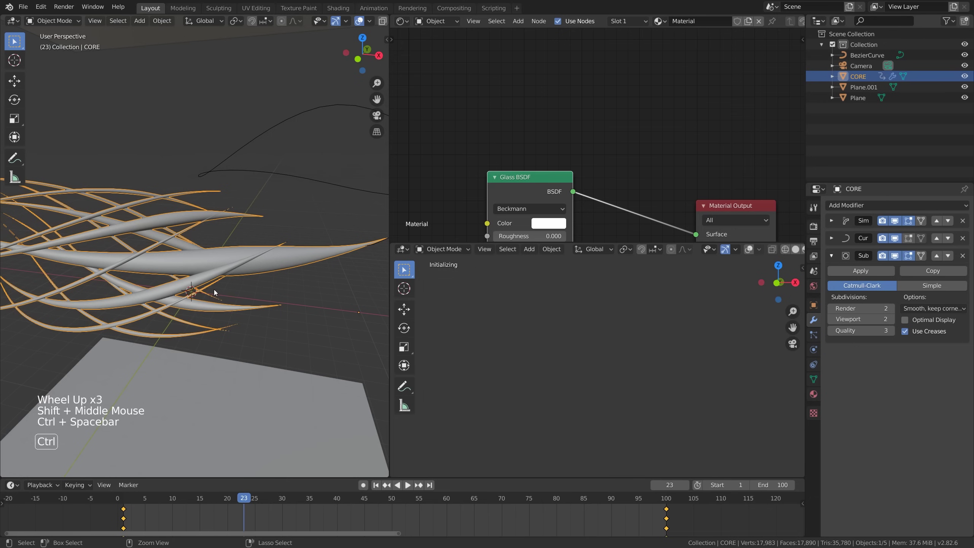
shift+middle_drag(220, 329, 238, 321)
mouse_move(238, 320)
middle_down()
mouse_move(258, 311)
mouse_move(225, 310)
middle_up()
scroll(217, 316, down, 1)
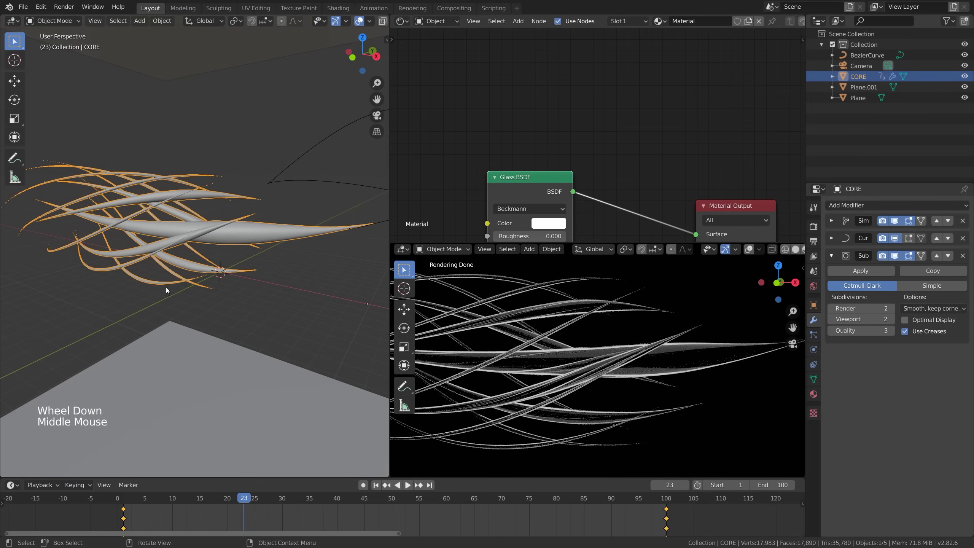
scroll(246, 269, up, 3)
middle_drag(246, 269, 251, 271)
scroll(244, 276, down, 1)
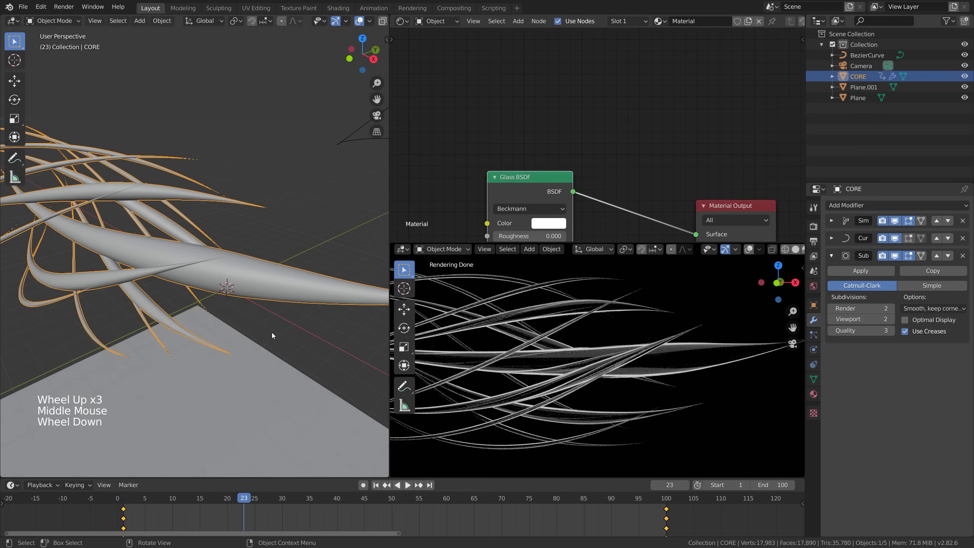
Add a Bevel modifier to CORE and check its effect on the strands in the solid view.
click(880, 206)
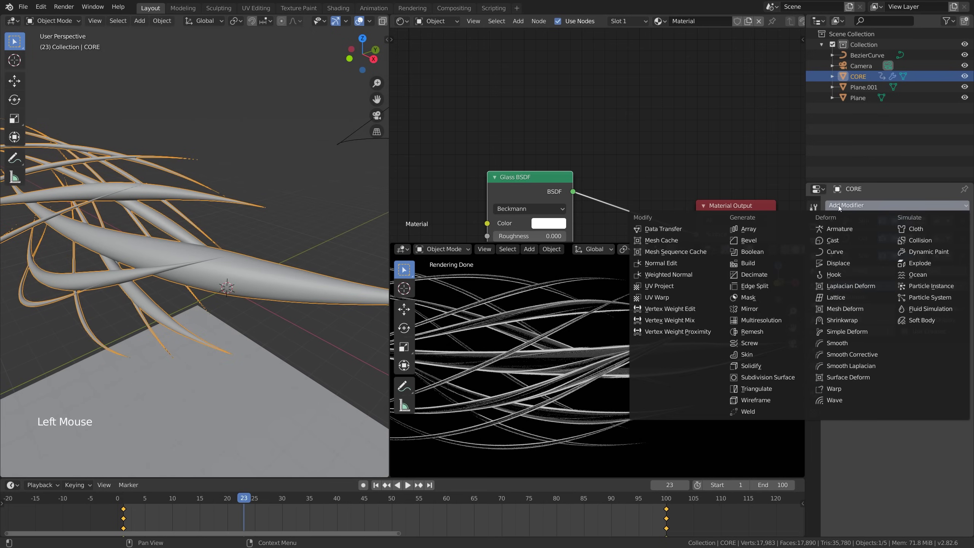
click(757, 241)
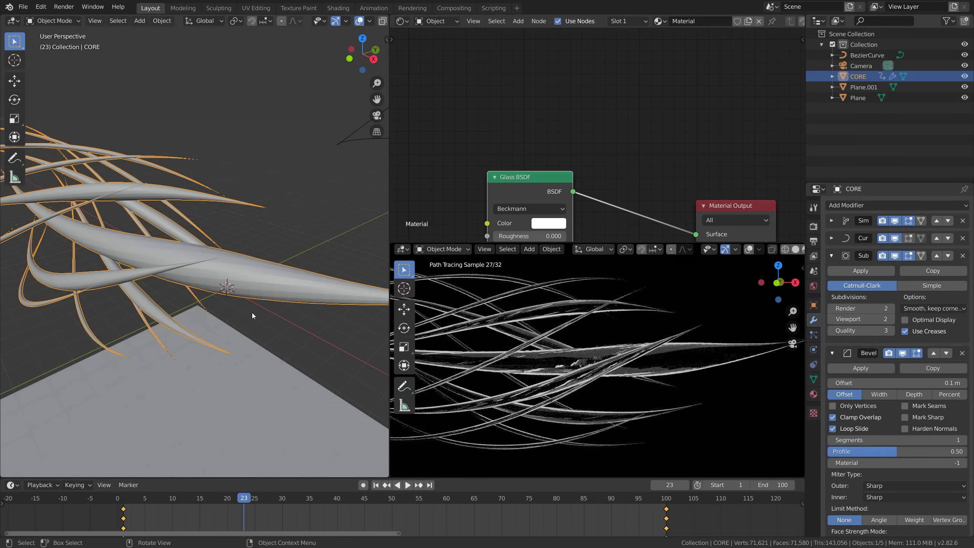
scroll(249, 314, up, 3)
mouse_move(249, 316)
middle_down()
mouse_move(235, 311)
mouse_move(250, 316)
middle_up()
scroll(236, 312, down, 6)
scroll(238, 313, up, 3)
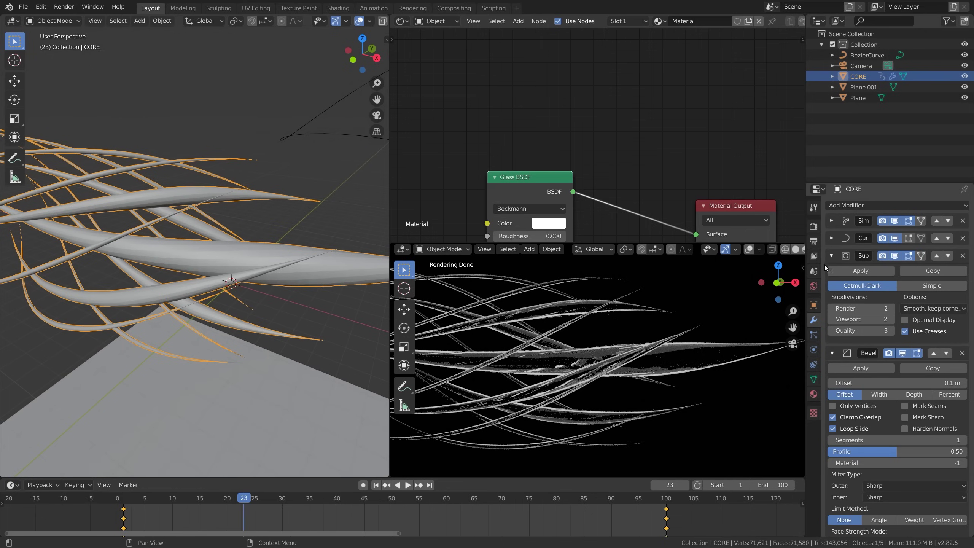
Widen the properties area, collapse the Subdivision and Bevel modifiers, and move Bevel above Subdivision in the stack.
drag(806, 273, 752, 278)
click(780, 256)
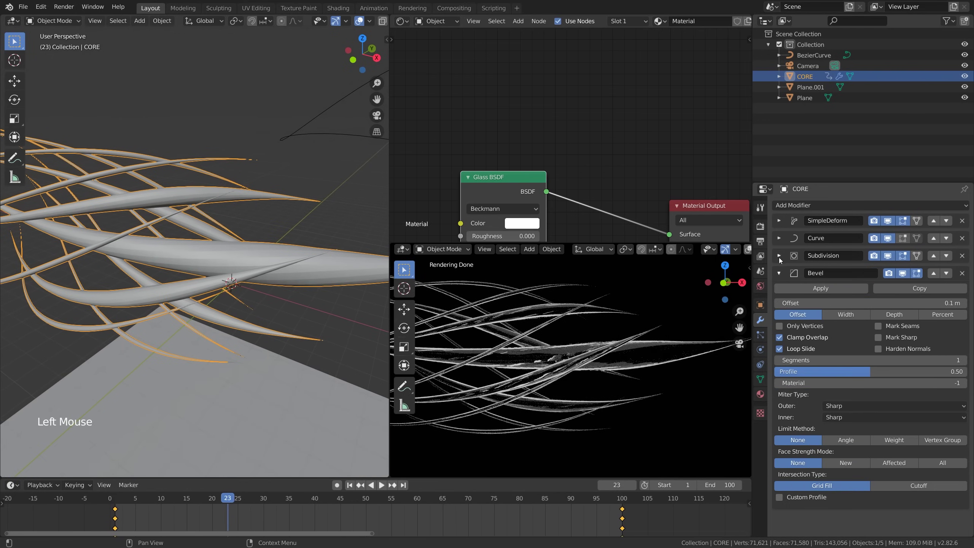
click(780, 272)
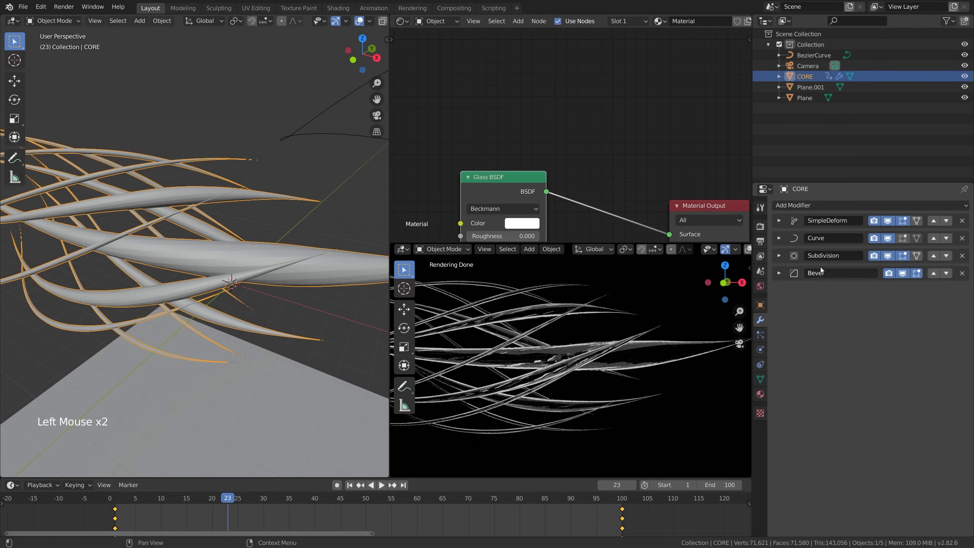
click(933, 273)
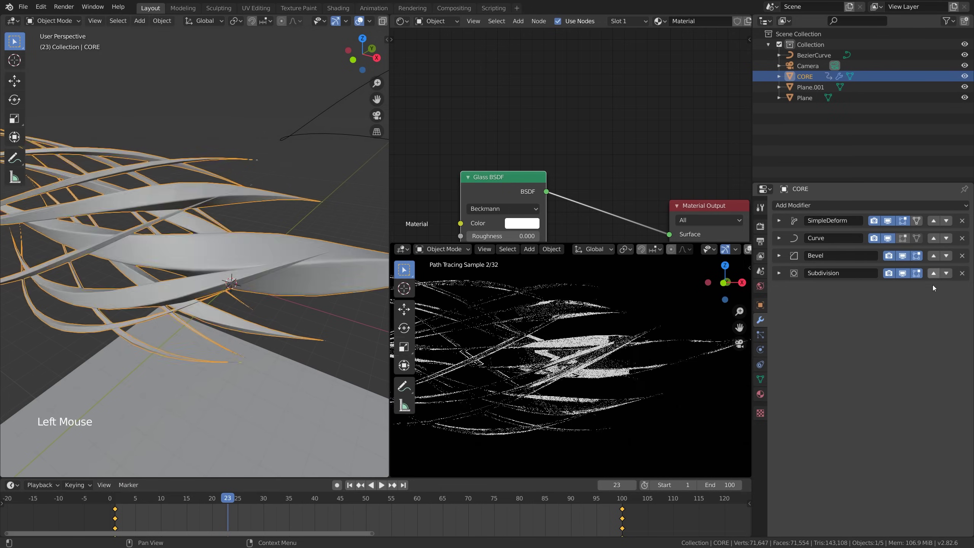
Limit CORE's Bevel modifier by angle, set the angle to 70°, and look at the rendered preview through the camera.
middle_drag(213, 316, 258, 331)
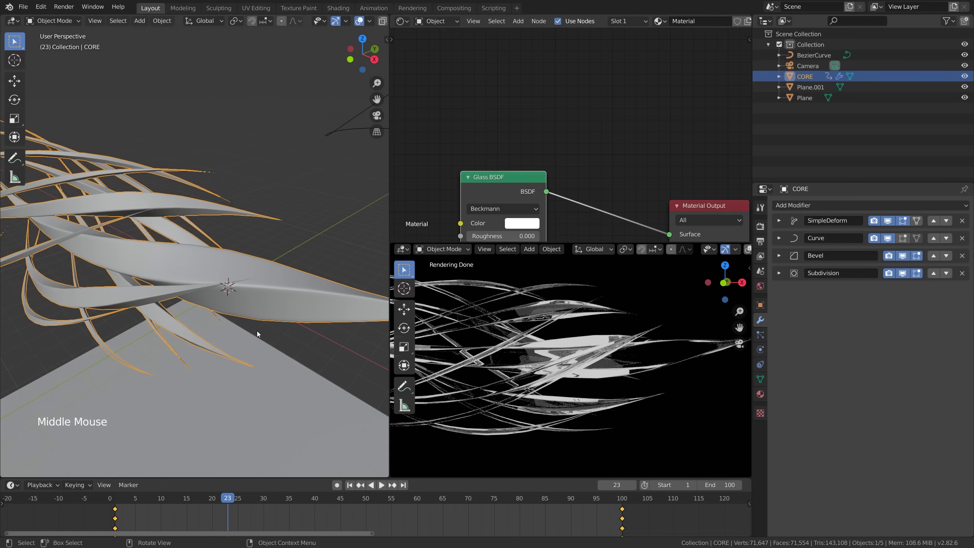
click(779, 273)
click(779, 256)
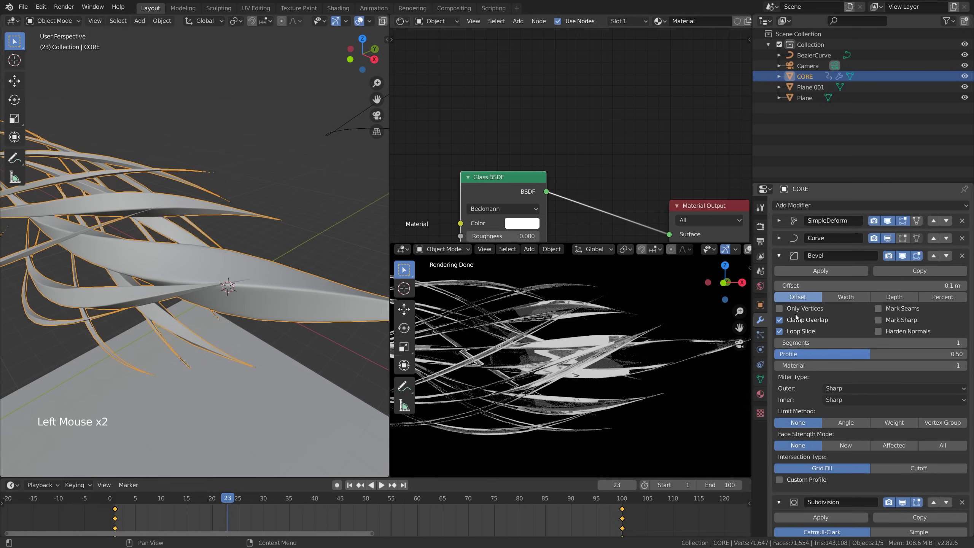
scroll(240, 289, up, 1)
mouse_move(241, 290)
middle_down()
mouse_move(192, 293)
mouse_move(279, 296)
mouse_move(237, 286)
middle_up()
scroll(304, 286, down, 3)
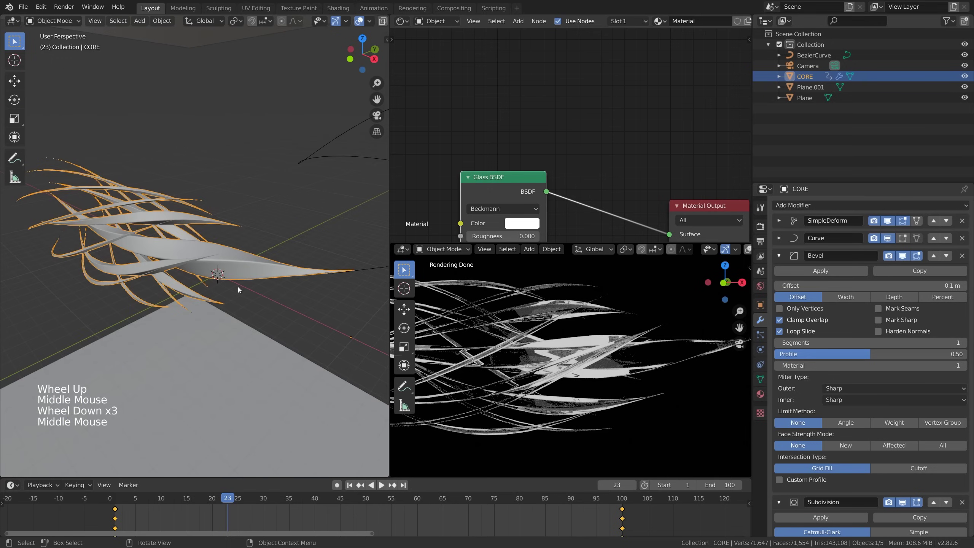
scroll(236, 288, up, 3)
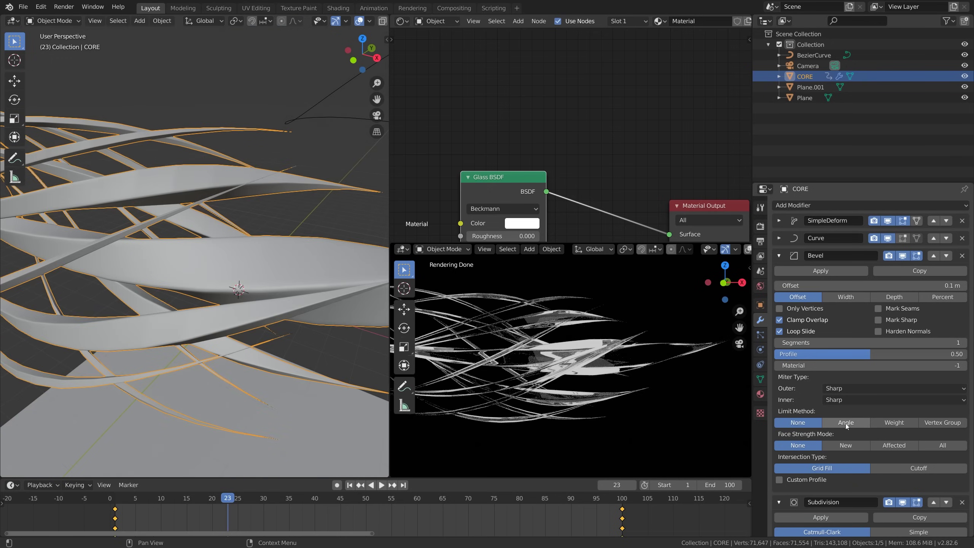
click(846, 423)
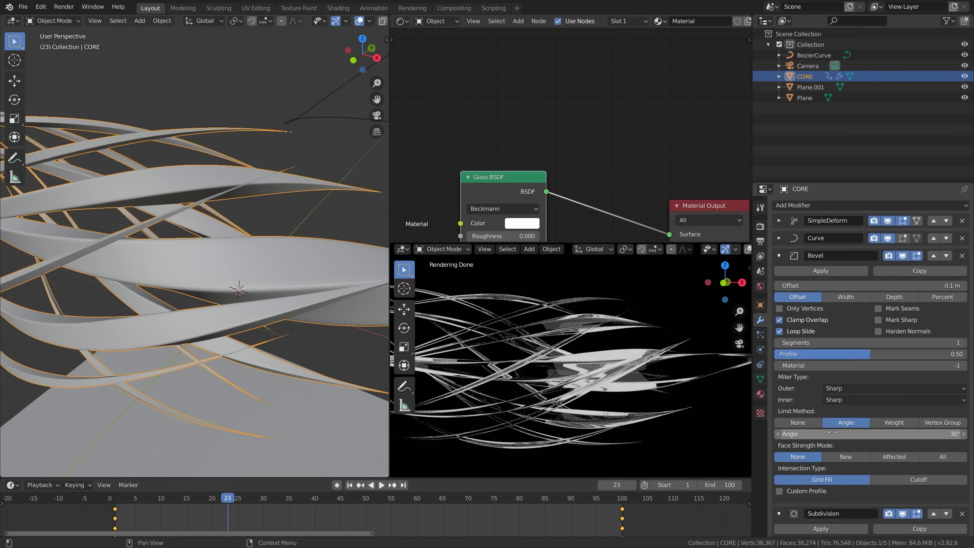
drag(830, 434, 856, 434)
scroll(540, 367, down, 3)
mouse_move(573, 378)
middle_down()
mouse_move(593, 410)
mouse_move(634, 394)
middle_up()
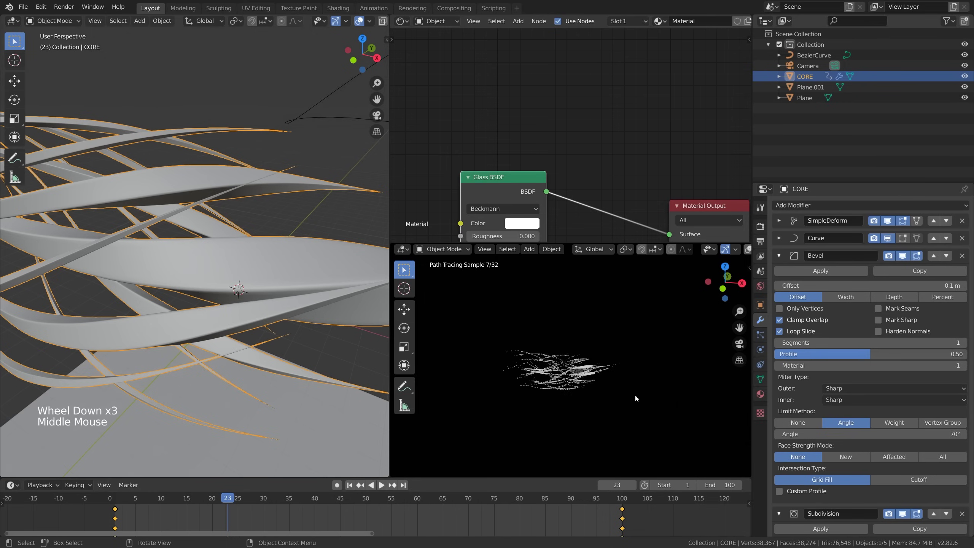
click(739, 344)
Collapse the Bevel modifier and set the Subdivision levels to 1 for the viewport and 3 for the render.
click(779, 256)
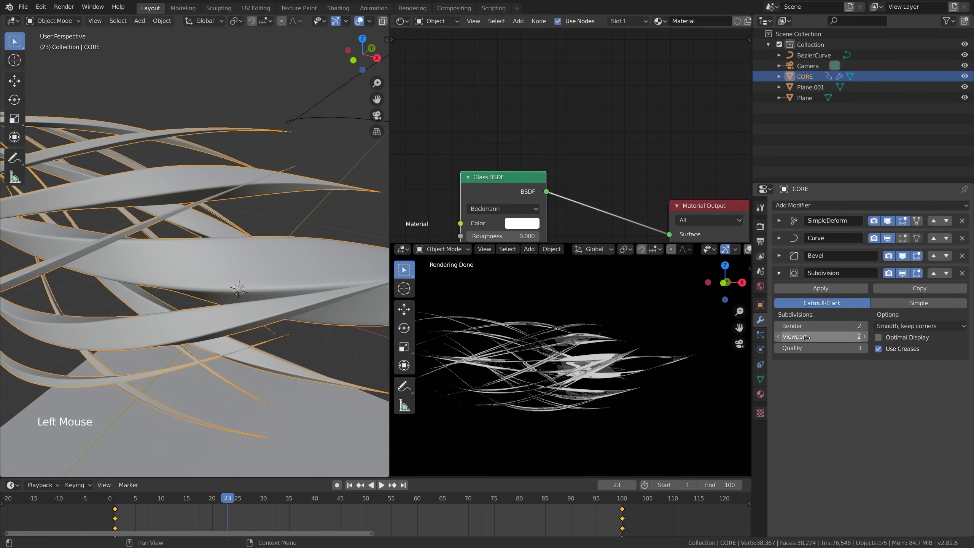
click(777, 336)
scroll(199, 311, down, 4)
middle_drag(199, 311, 238, 313)
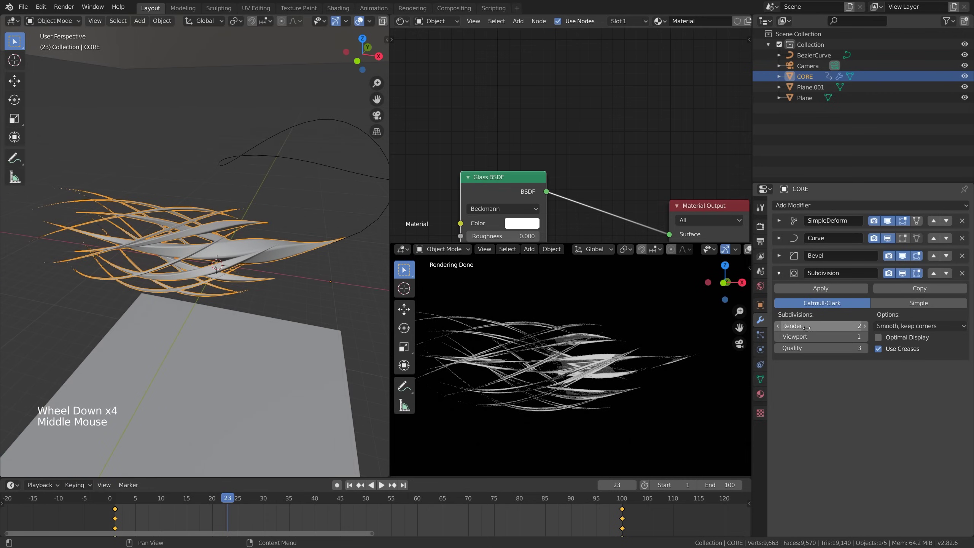
click(866, 326)
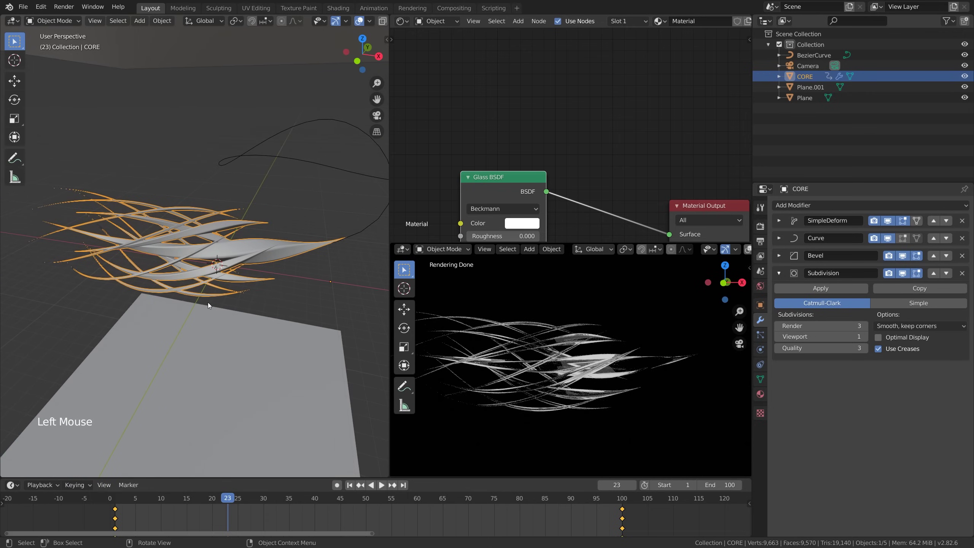
Circle three corner points of the path curve with annotations in the maximized solid view, and erase the circles.
middle_drag(208, 303, 218, 310)
key(ctrl+space)
shift+middle_drag(728, 296, 504, 338)
scroll(504, 338, up, 4)
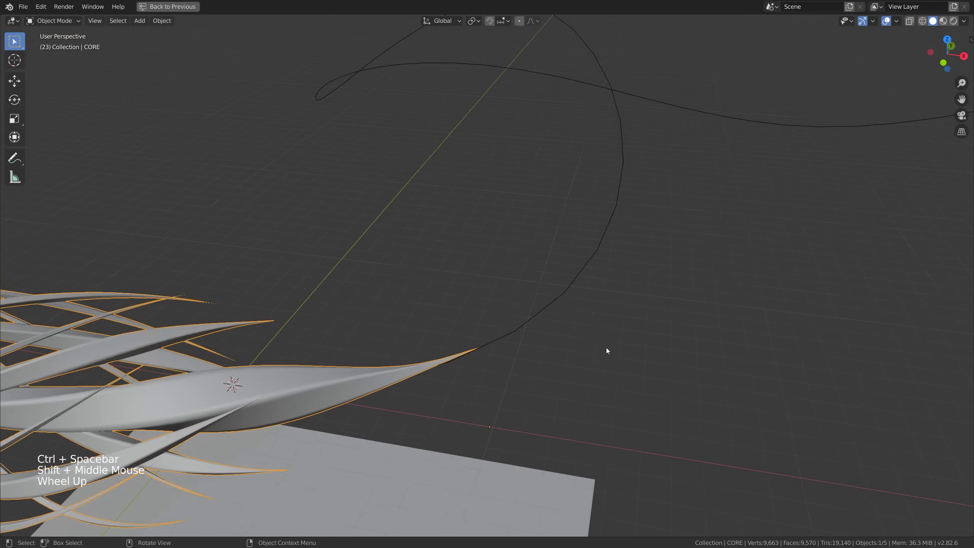
shift+middle_drag(606, 348, 392, 315)
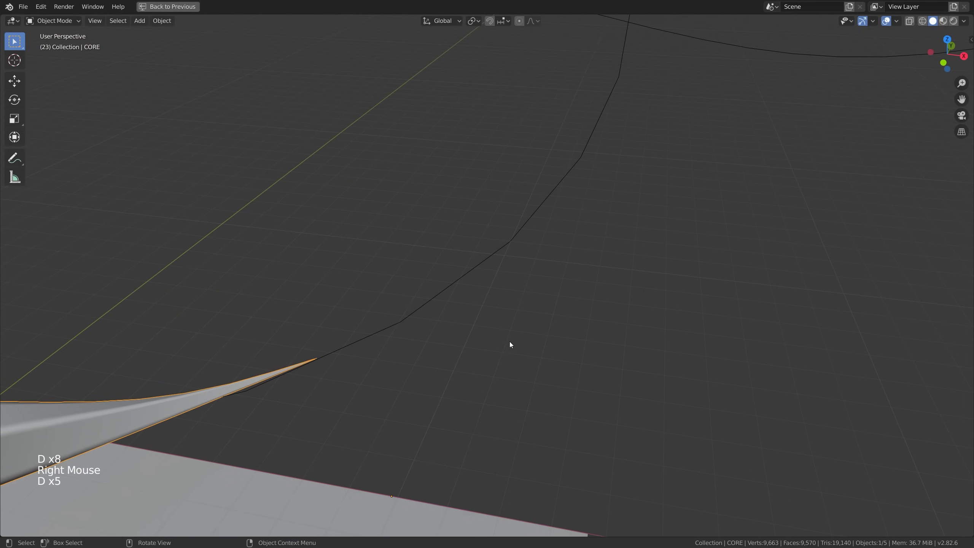
scroll(513, 339, up, 2)
middle_drag(513, 340, 370, 402)
drag(340, 387, 341, 393)
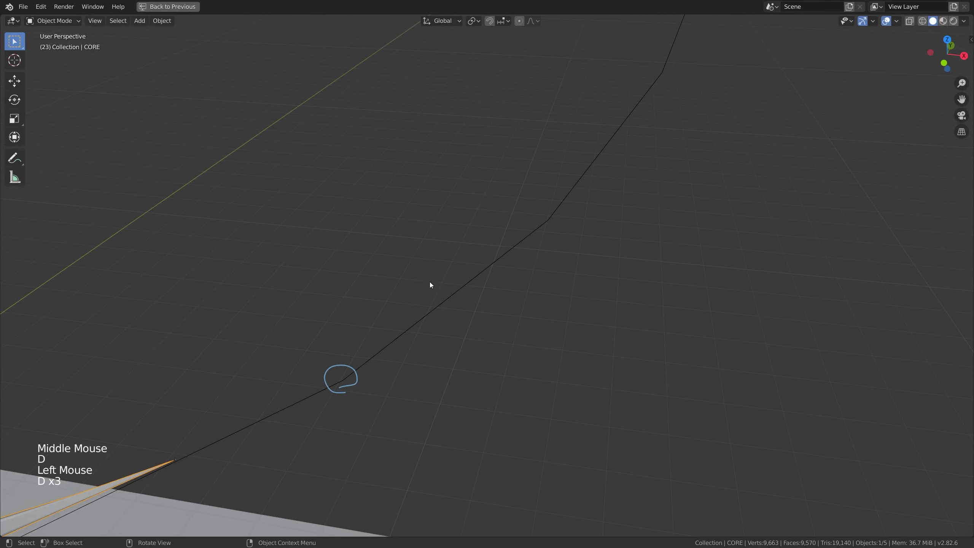
drag(545, 229, 541, 234)
drag(676, 77, 650, 93)
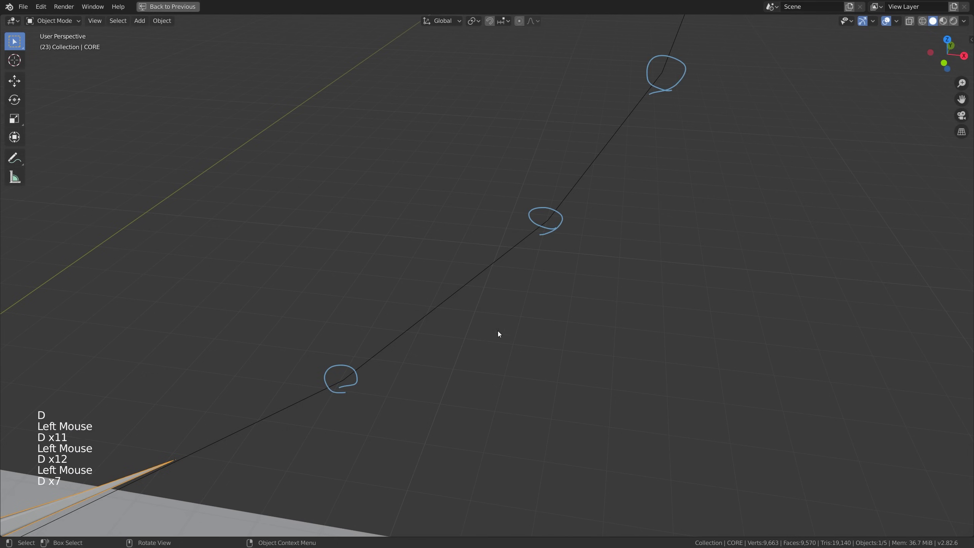
right_drag(314, 395, 441, 307)
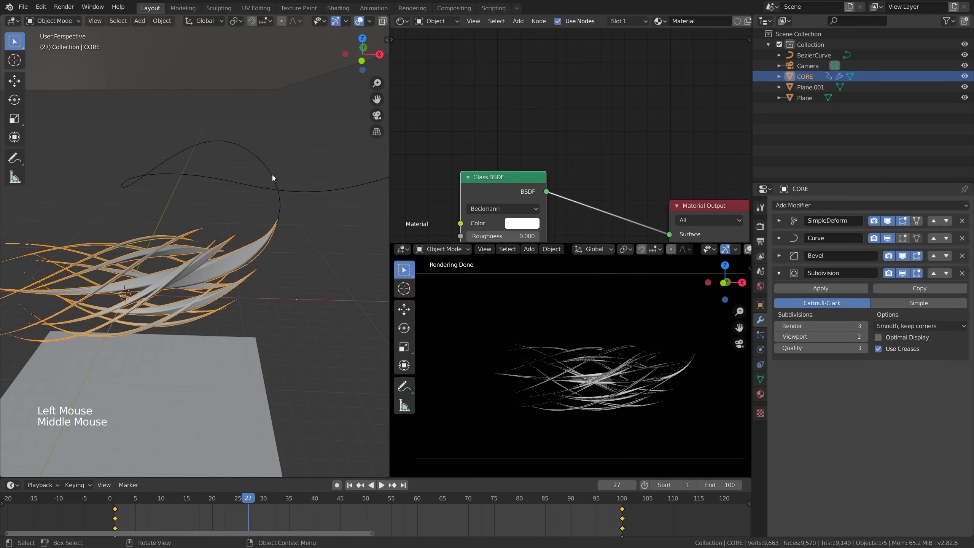
Set the BezierCurve's preview resolution U to 64 and move the timeline to frame 25.
click(256, 154)
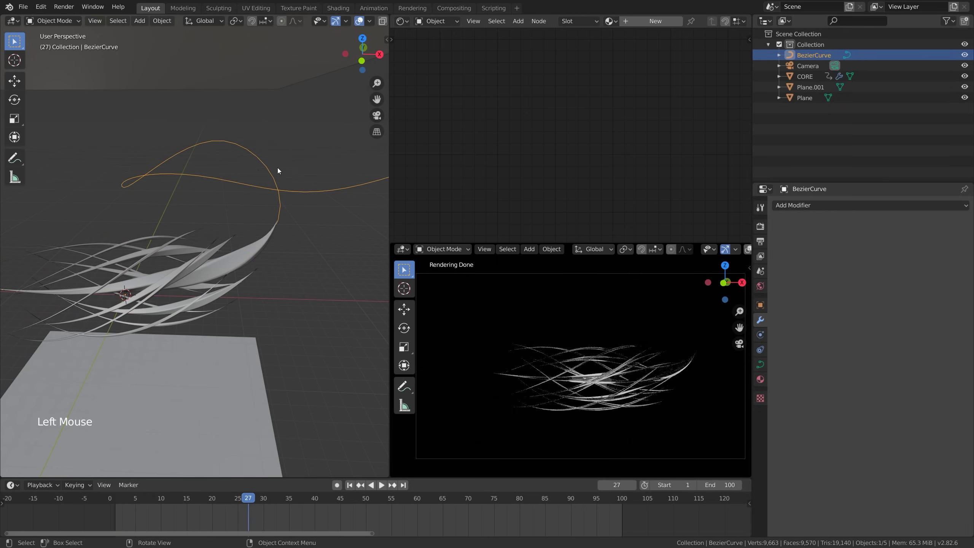
click(761, 365)
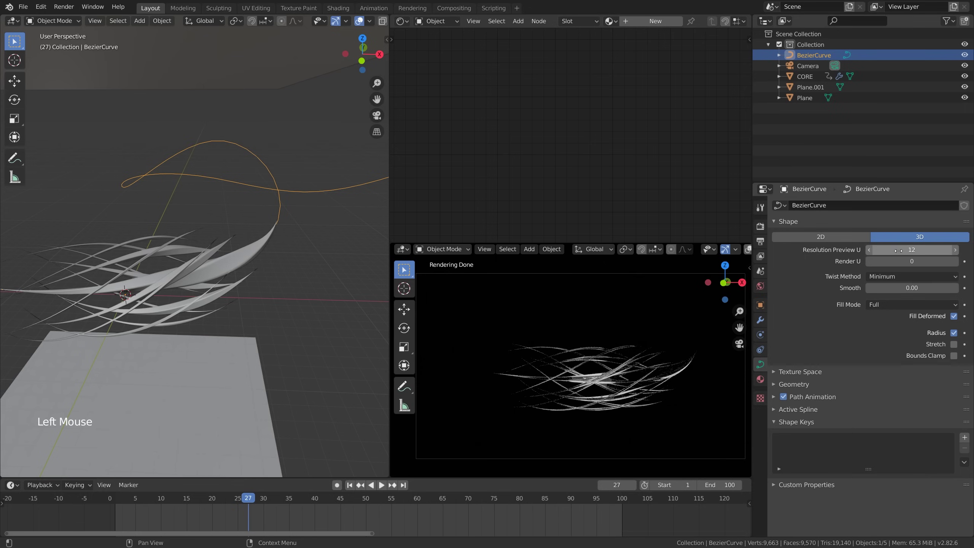
click(910, 250)
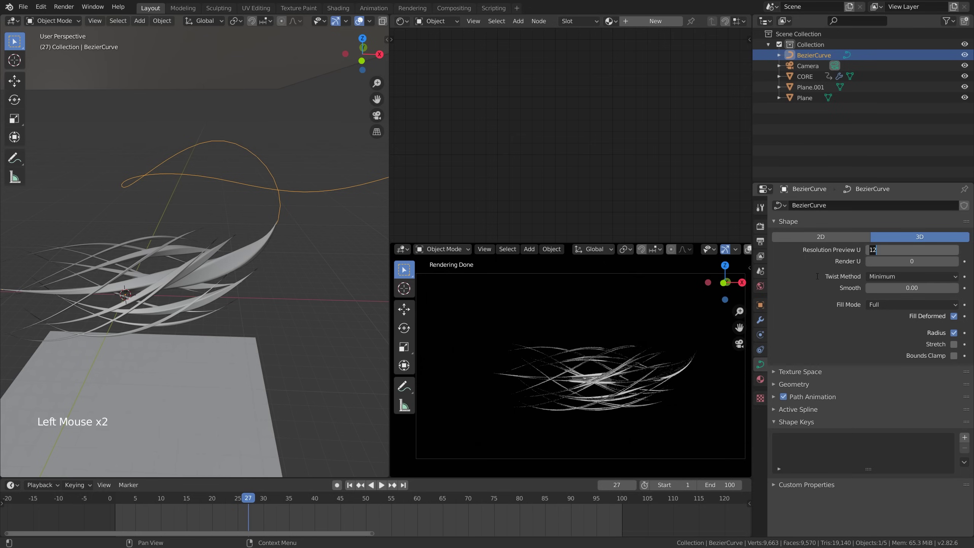
text(64)
key(Return)
middle_drag(276, 227, 222, 218)
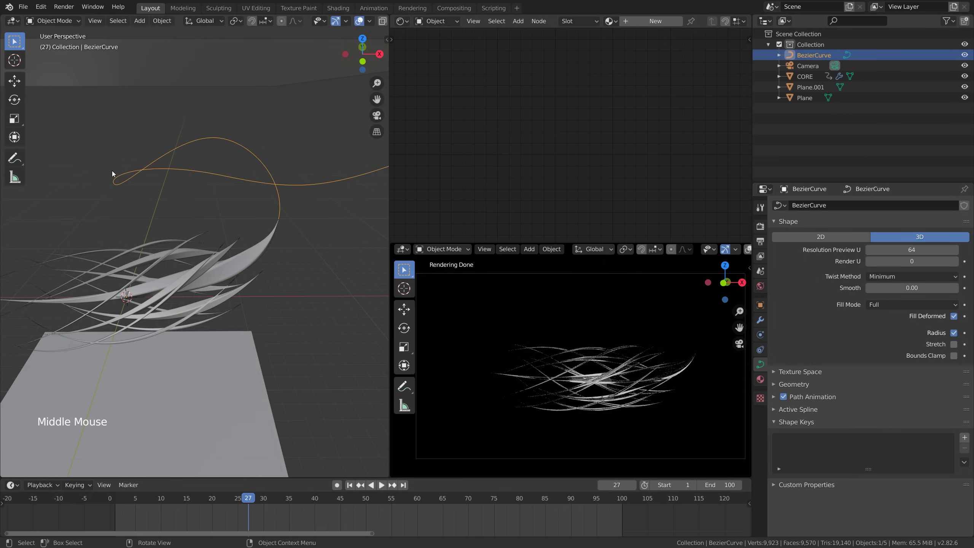
mouse_move(248, 498)
mouse_down()
mouse_move(515, 478)
mouse_move(467, 496)
mouse_move(229, 504)
mouse_move(238, 503)
mouse_up()
scroll(229, 311, down, 2)
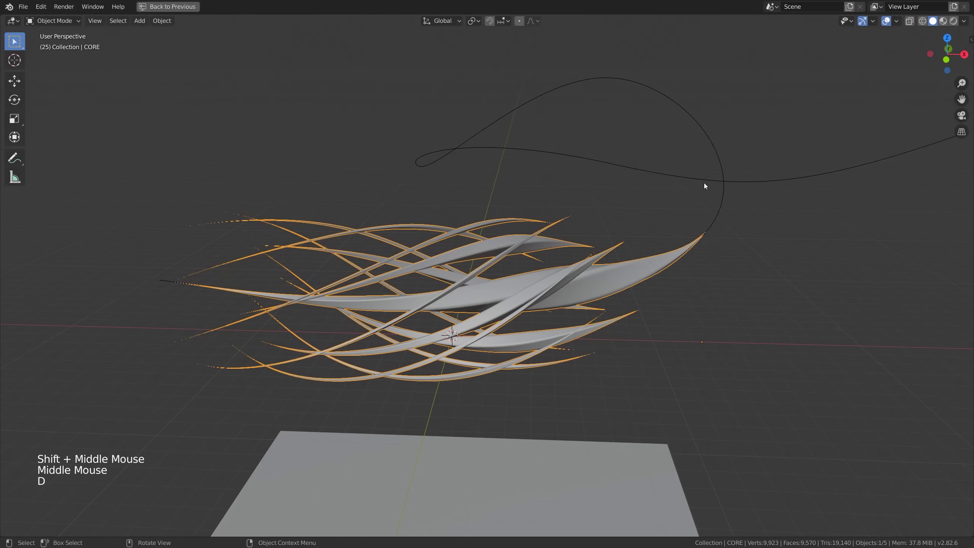
Annotate a line with evenly spaced division marks above the CORE strands, erase it, and restore the normal layout.
drag(704, 183, 709, 212)
drag(132, 186, 130, 233)
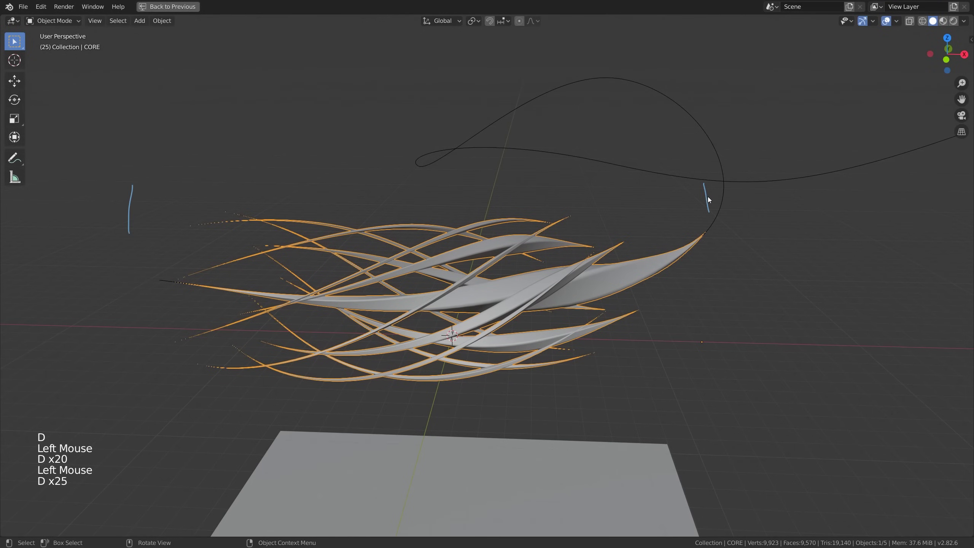
mouse_move(705, 196)
mouse_down()
mouse_move(398, 188)
mouse_move(132, 202)
mouse_up()
drag(248, 171, 250, 210)
drag(361, 168, 363, 211)
drag(471, 176, 474, 212)
drag(615, 179, 618, 211)
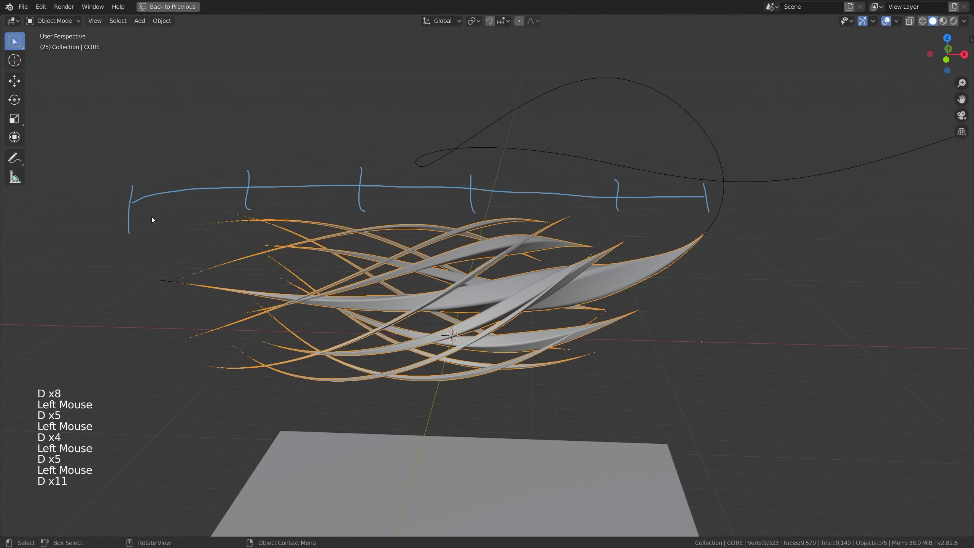
mouse_move(152, 220)
right_down()
mouse_move(611, 192)
mouse_move(700, 285)
right_up()
key(ctrl+space)
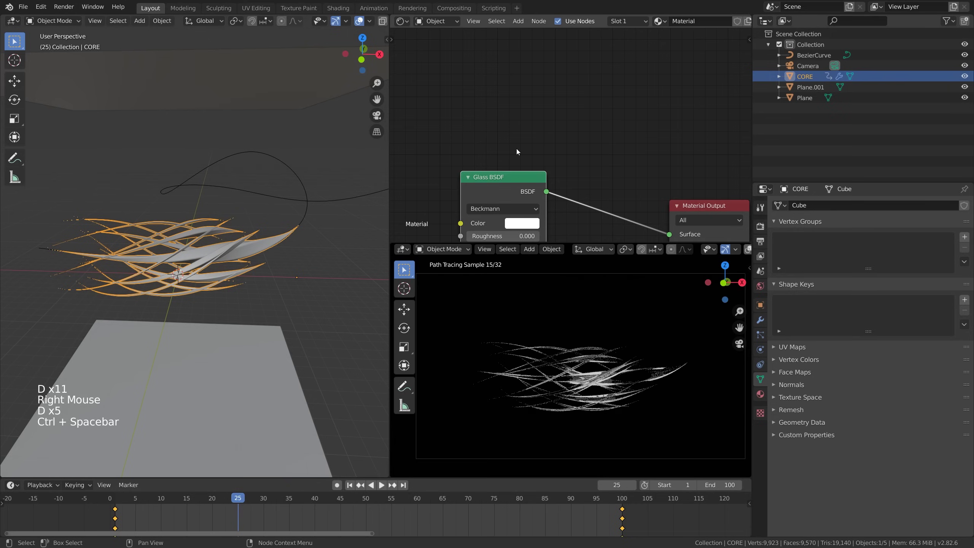
Make room in CORE's material, add a Gradient Texture node, and connect its Color output to the Glass BSDF's Color input.
scroll(619, 161, down, 4)
middle_drag(617, 175, 628, 128)
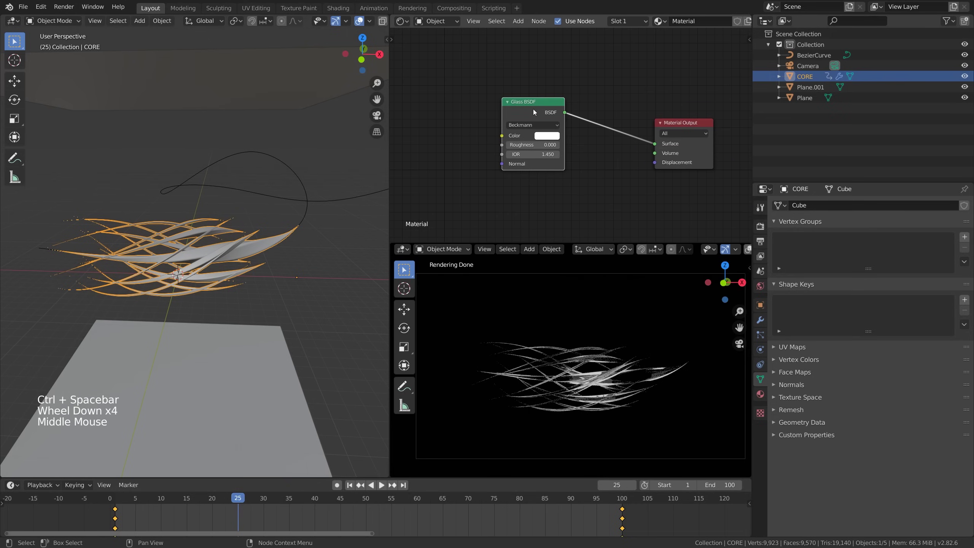
click(628, 128)
drag(676, 125, 691, 132)
drag(568, 113, 599, 115)
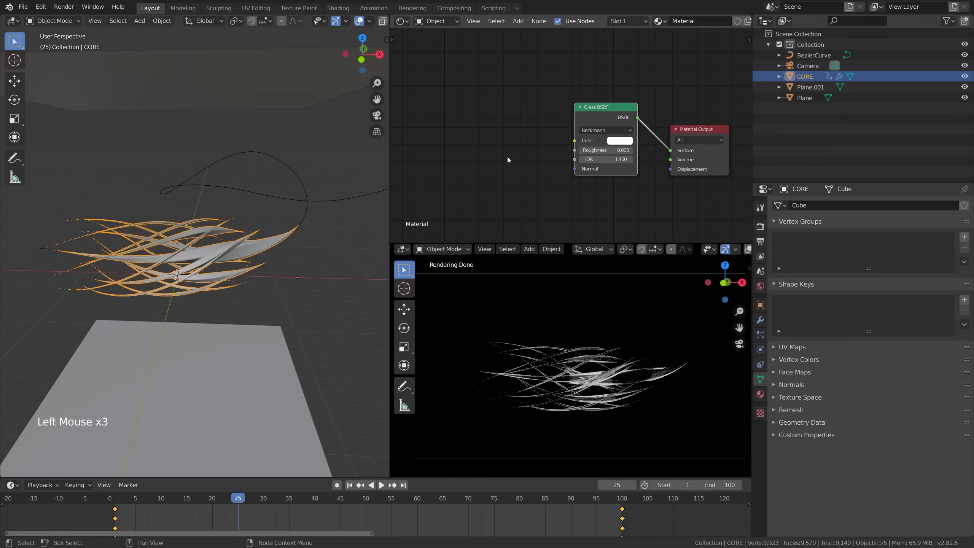
key(shift+a)
mouse_move(417, 134)
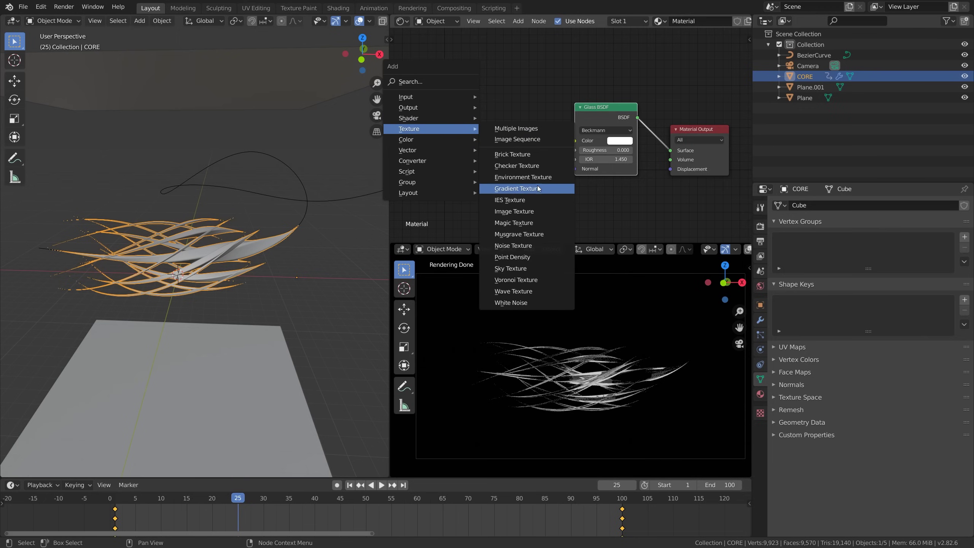
click(524, 188)
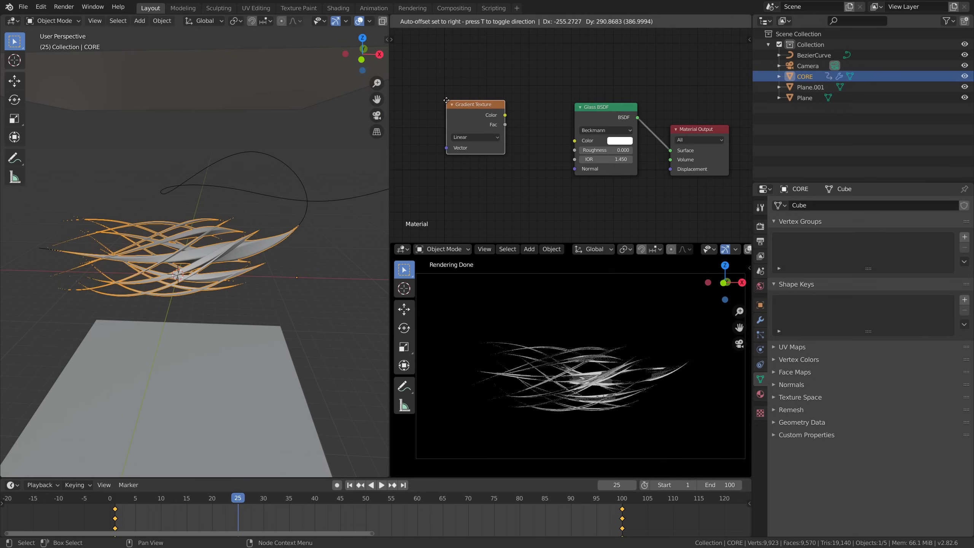
click(484, 125)
click(464, 122)
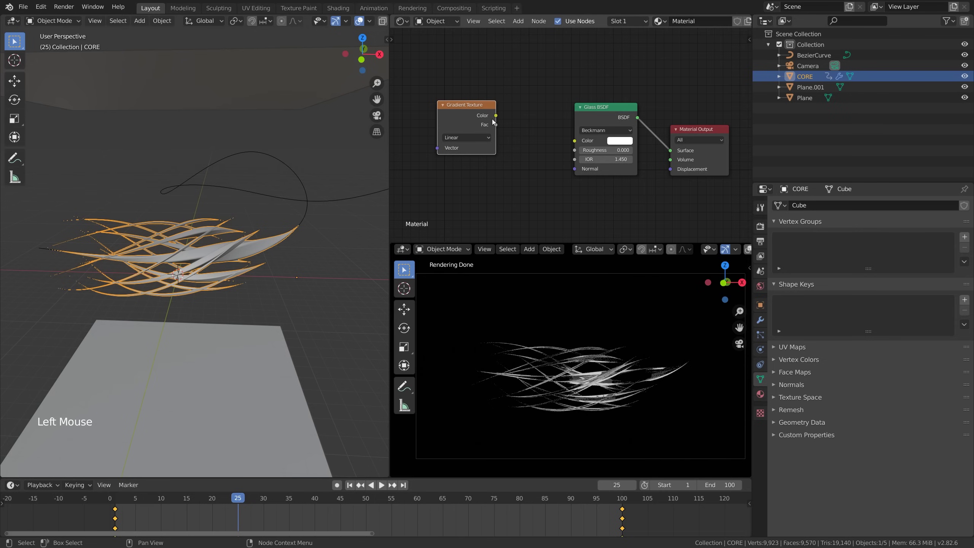
drag(494, 122, 501, 122)
drag(577, 141, 575, 141)
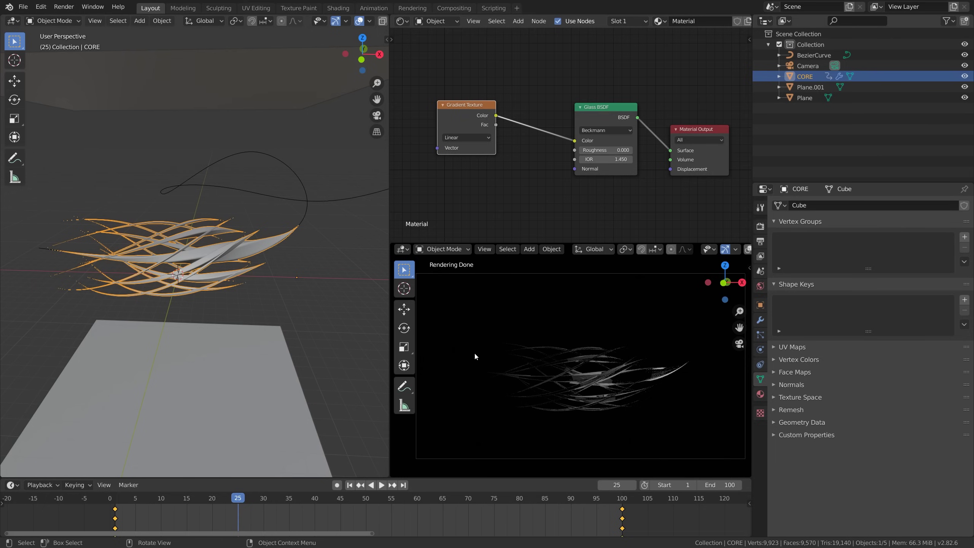
Spread the material nodes apart and insert a ColorRamp node between the Gradient Texture and the Glass BSDF.
drag(698, 129, 715, 131)
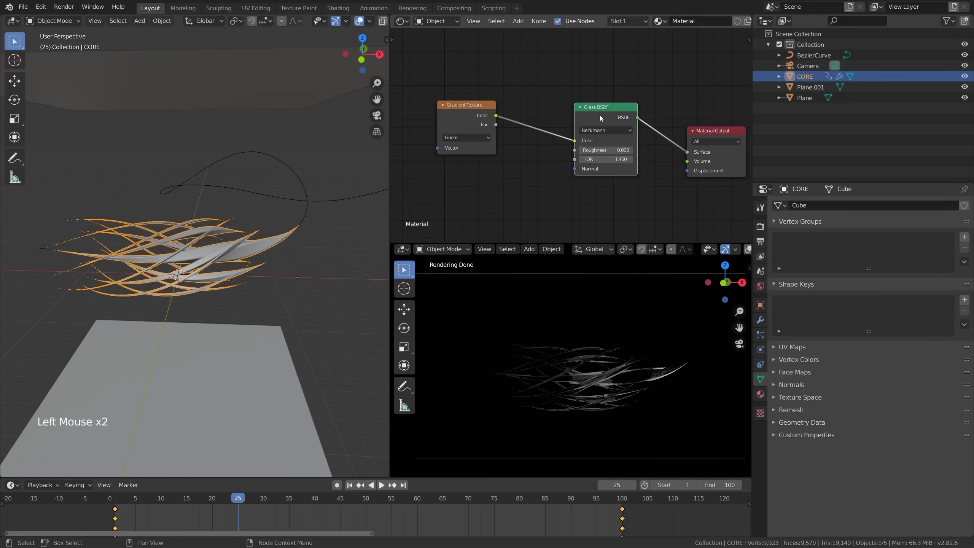
drag(610, 107, 630, 110)
drag(468, 111, 431, 110)
key(shift+a)
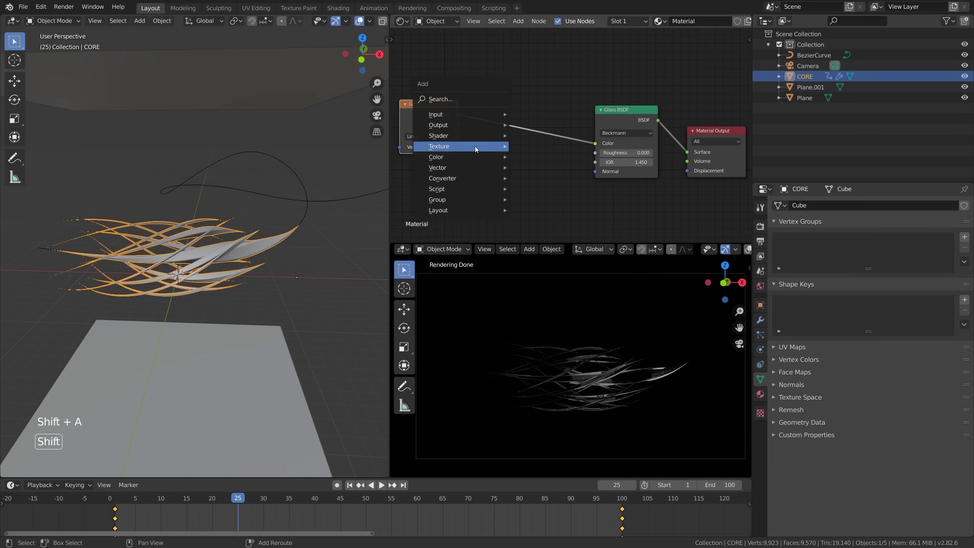
mouse_move(461, 183)
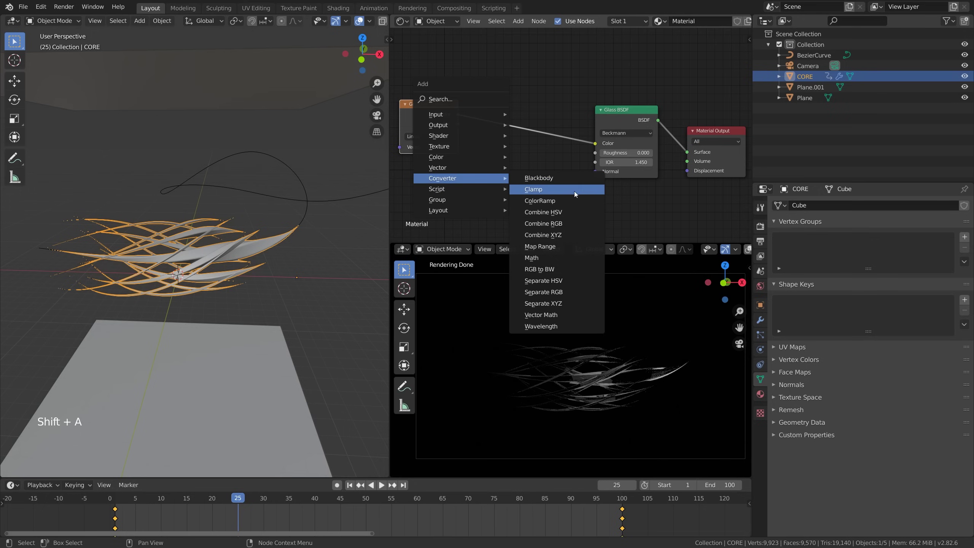
click(551, 200)
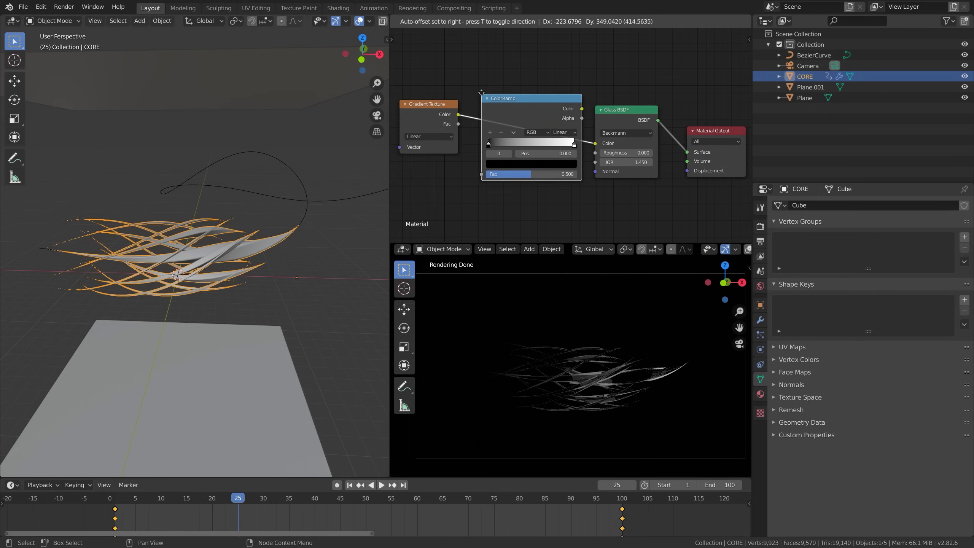
click(478, 90)
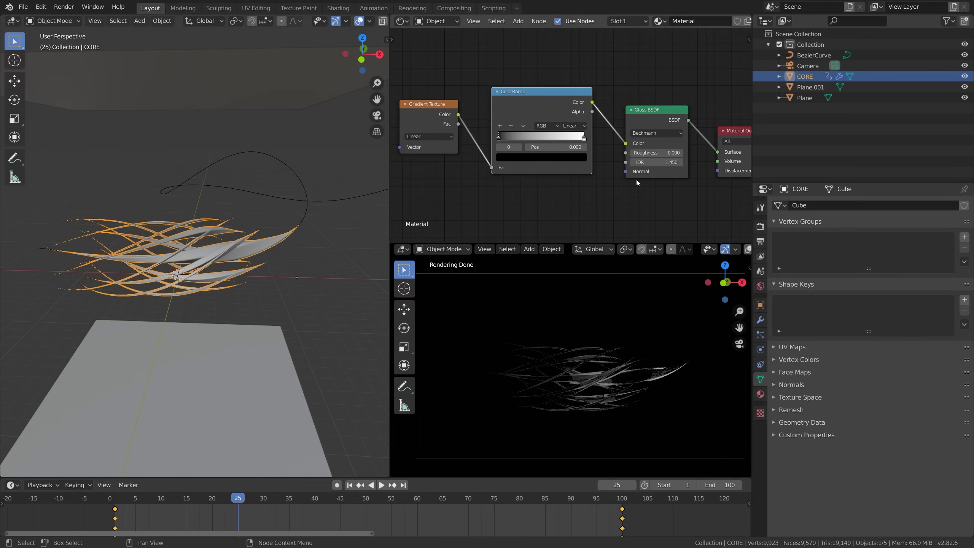
scroll(626, 386, up, 2)
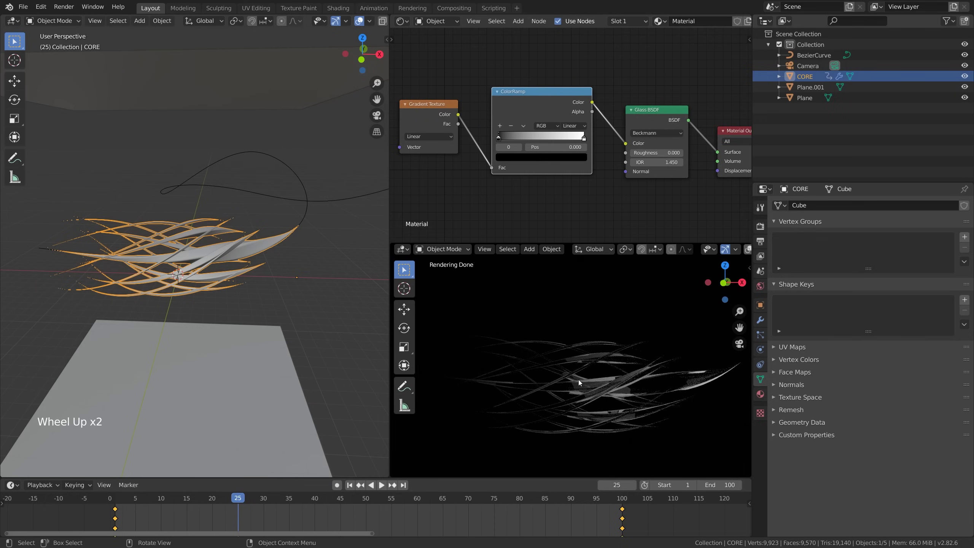
shift+middle_drag(579, 382, 556, 370)
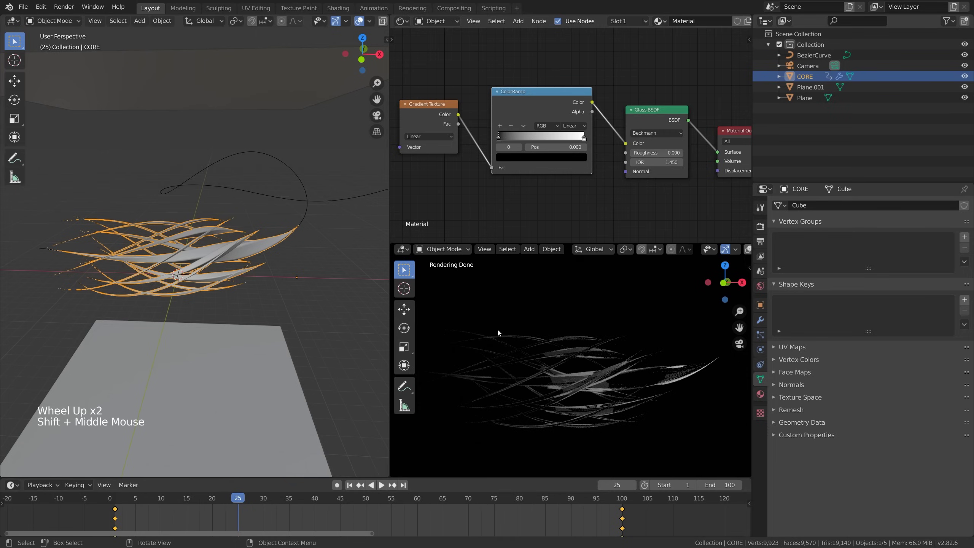
Set the ColorRamp's first stop to a light yellow with hue 0.143, saturation 0.600 and value 1.000.
click(523, 156)
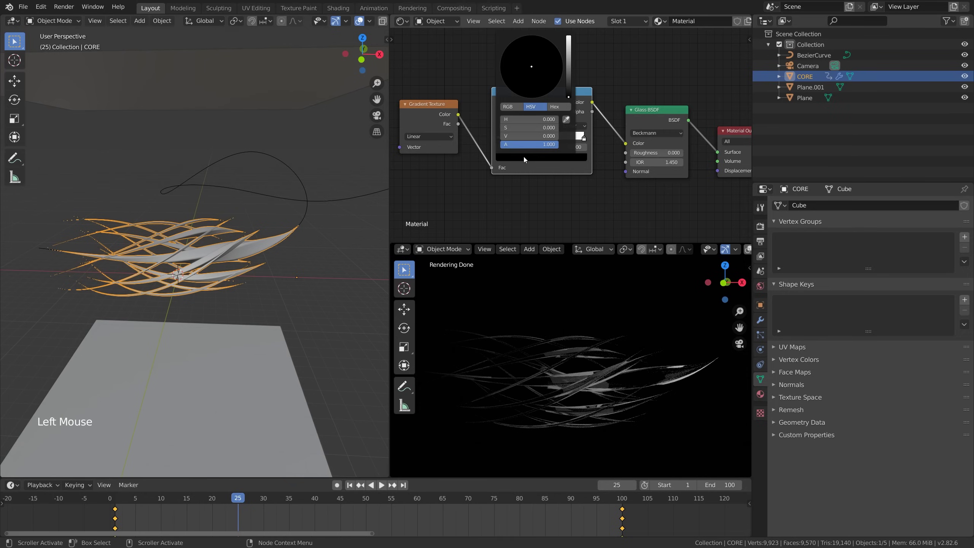
drag(569, 96, 569, 37)
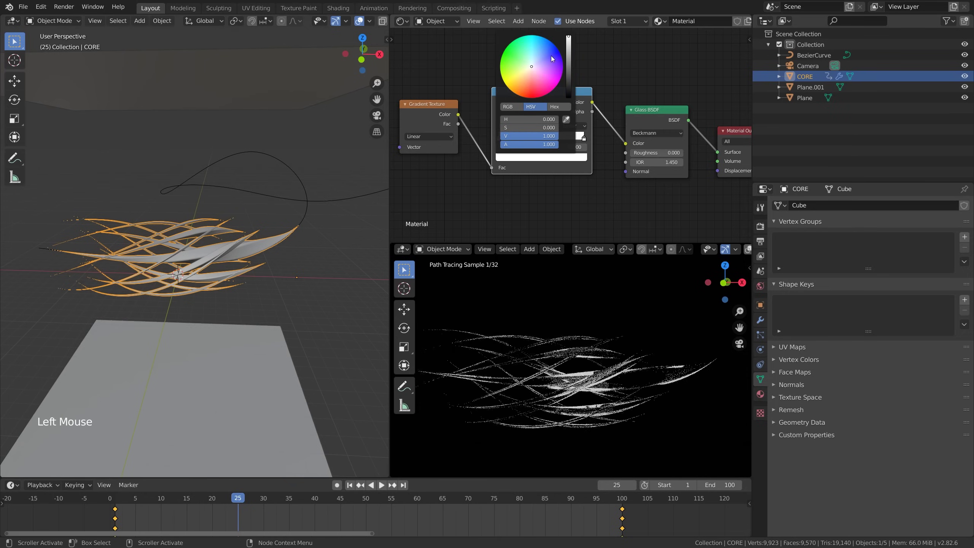
mouse_move(528, 74)
mouse_down()
mouse_move(516, 68)
mouse_move(518, 52)
mouse_move(545, 57)
mouse_move(517, 78)
mouse_up()
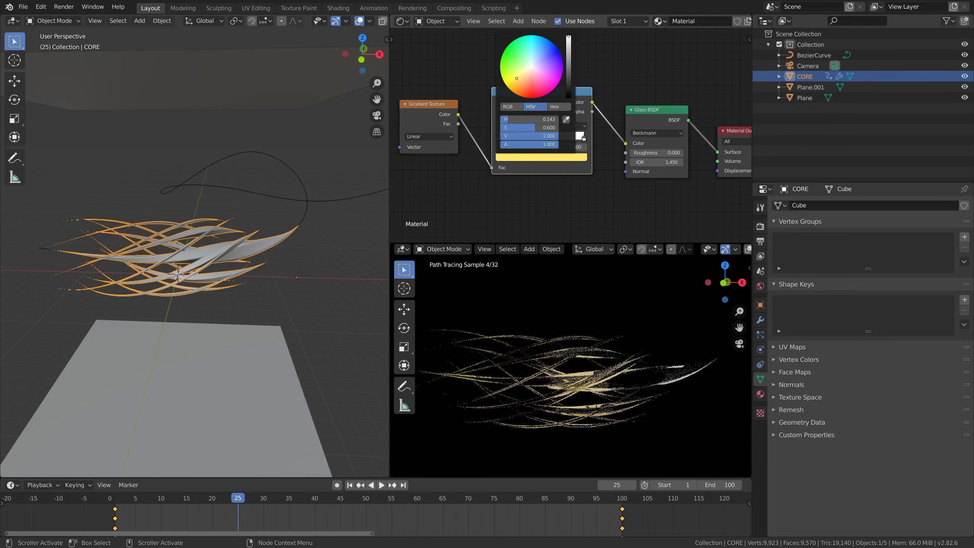
Set the ColorRamp's last stop to a light blue with hue 0.641, saturation 0.514 and value 1.000.
click(584, 137)
click(541, 157)
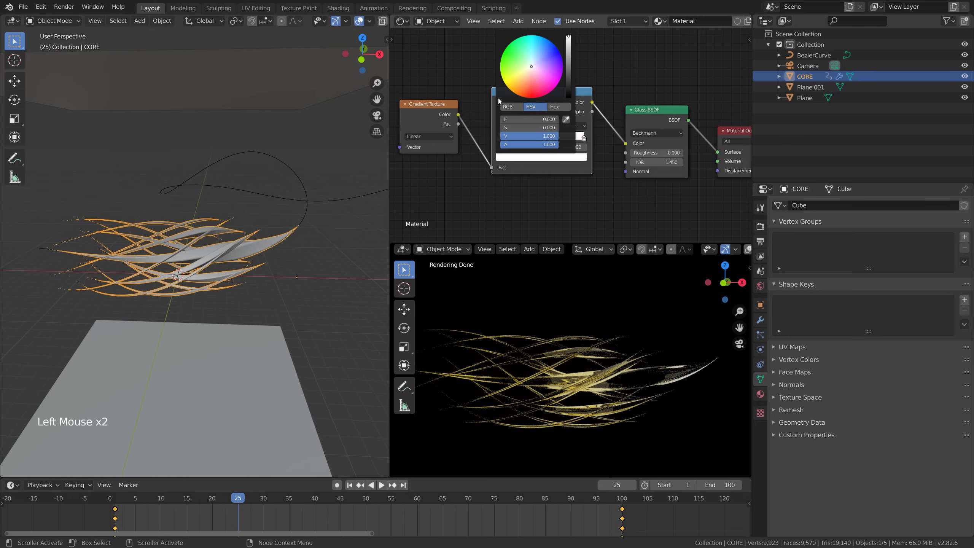
drag(528, 67, 542, 56)
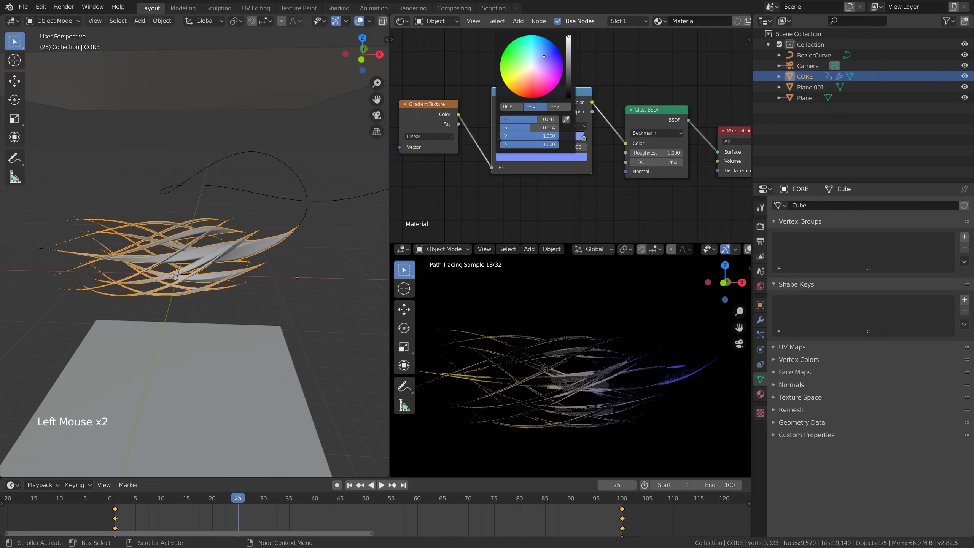
drag(583, 137, 613, 140)
drag(500, 138, 478, 142)
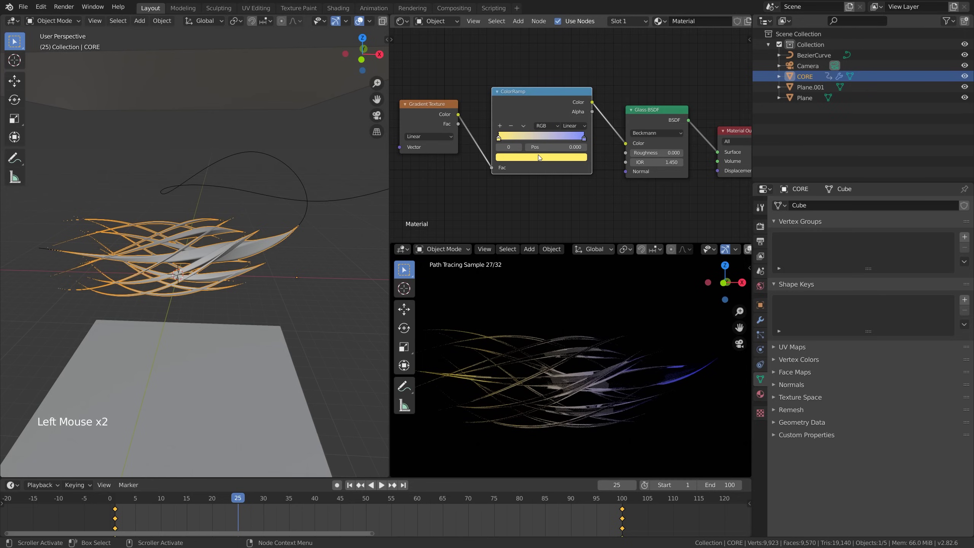
Add a middle stop to the ColorRamp at position 0.500 and color it muted periwinkle blue.
scroll(539, 157, up, 6)
middle_drag(468, 102, 494, 128)
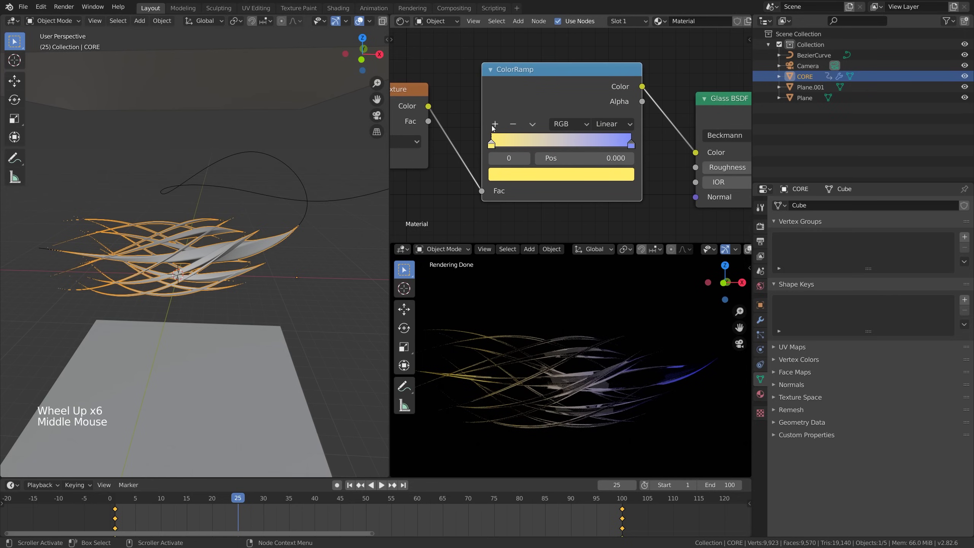
click(496, 124)
click(562, 144)
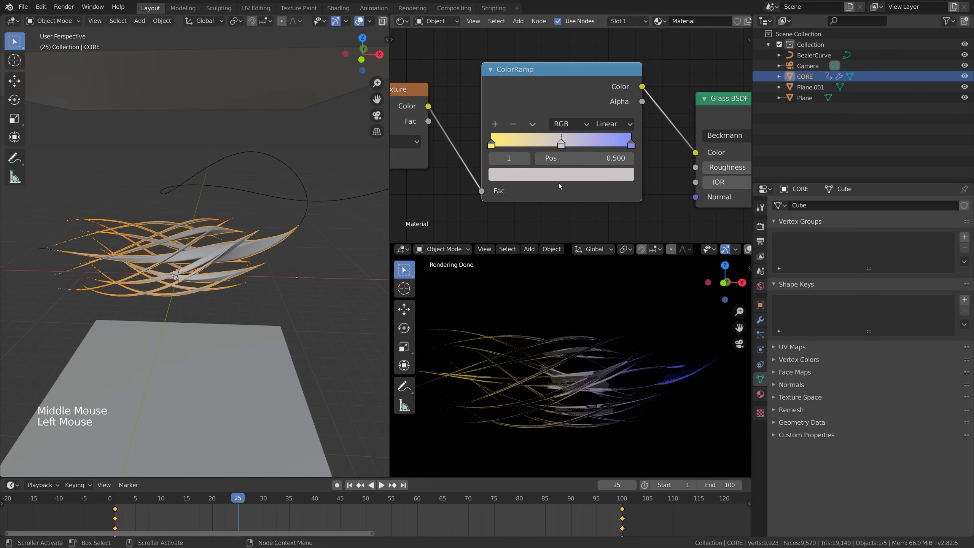
click(544, 174)
drag(533, 228, 557, 229)
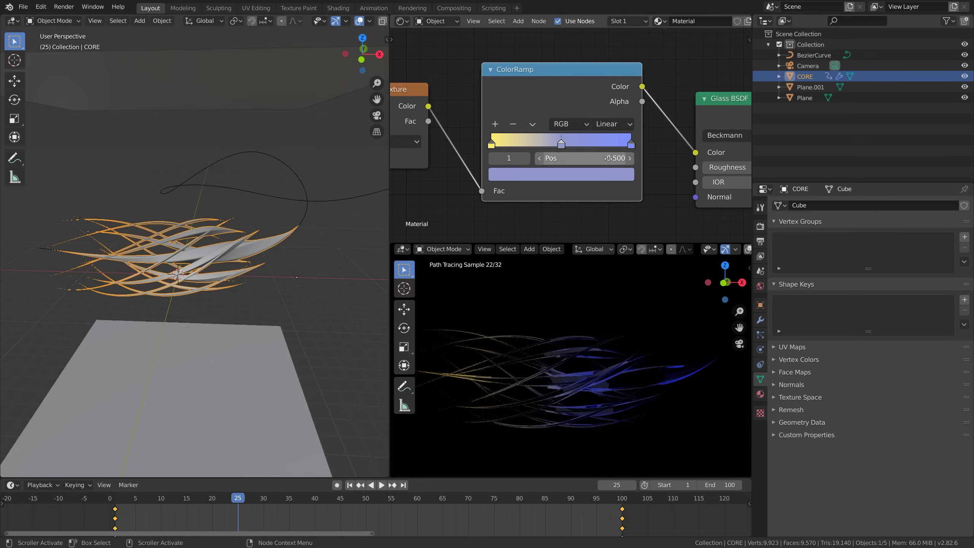
Recolor the ColorRamp's last stop pale orange, with hue 0.100 and saturation 0.344, and move it to position 0.911.
click(631, 144)
click(577, 176)
drag(542, 249, 538, 260)
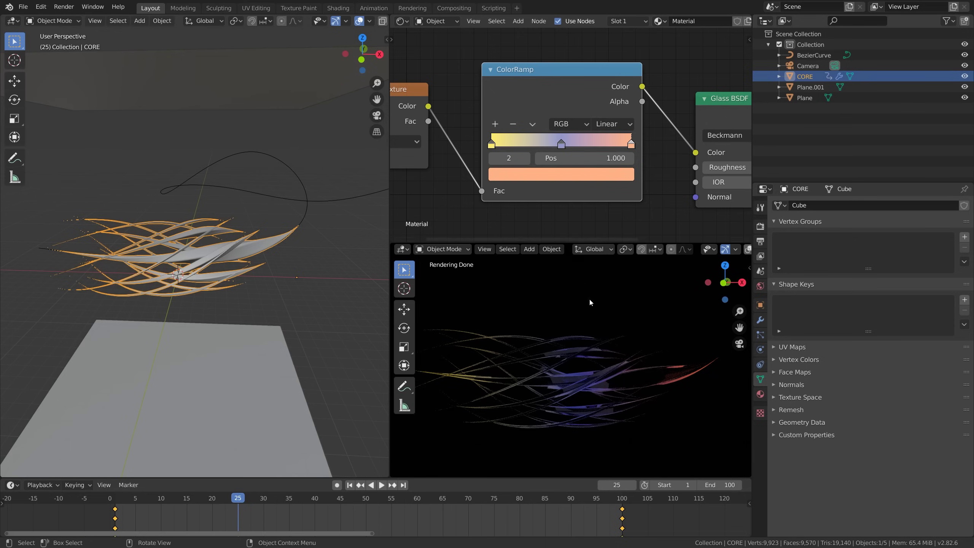
drag(631, 144, 619, 143)
click(606, 175)
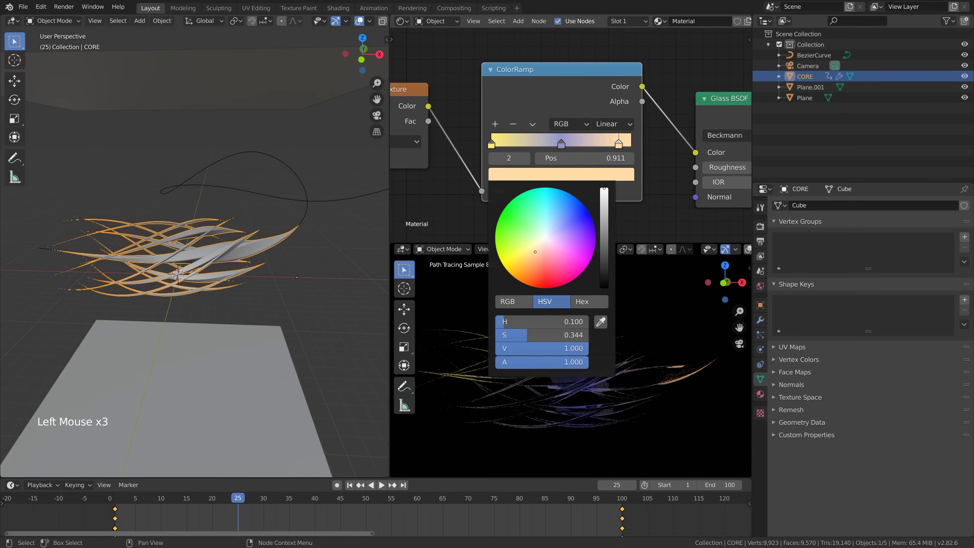
scroll(614, 369, down, 2)
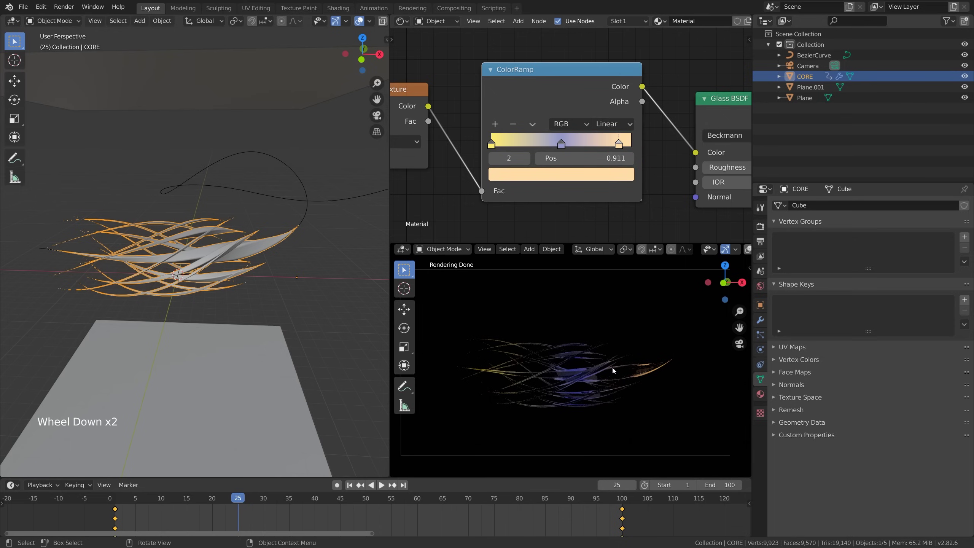
Select the plane above the strands and raise its LAMP TOP emission strength in trial stages up to 15.
click(249, 89)
middle_drag(597, 131, 634, 185)
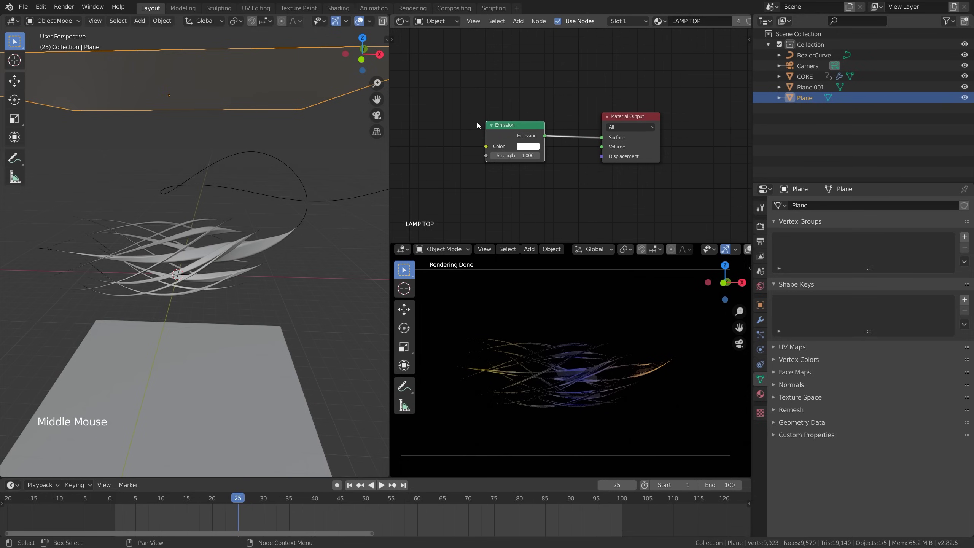
click(517, 155)
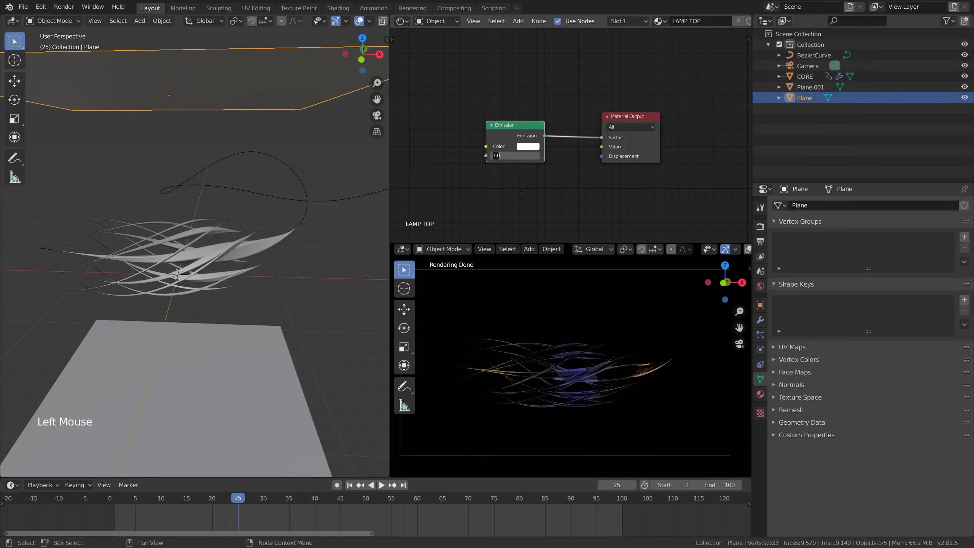
text(3)
key(Return)
click(516, 156)
text(5)
key(Return)
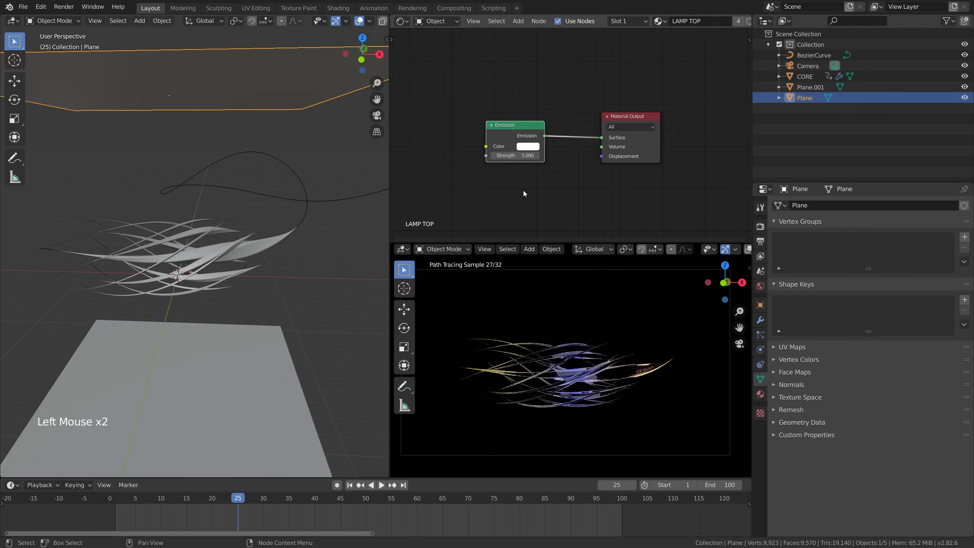
key(Return)
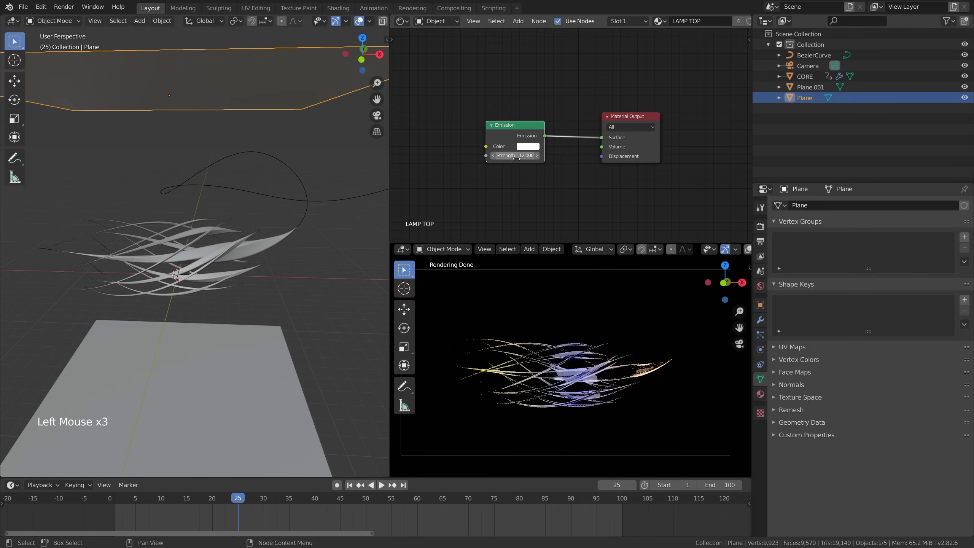
click(516, 156)
text(15)
key(Return)
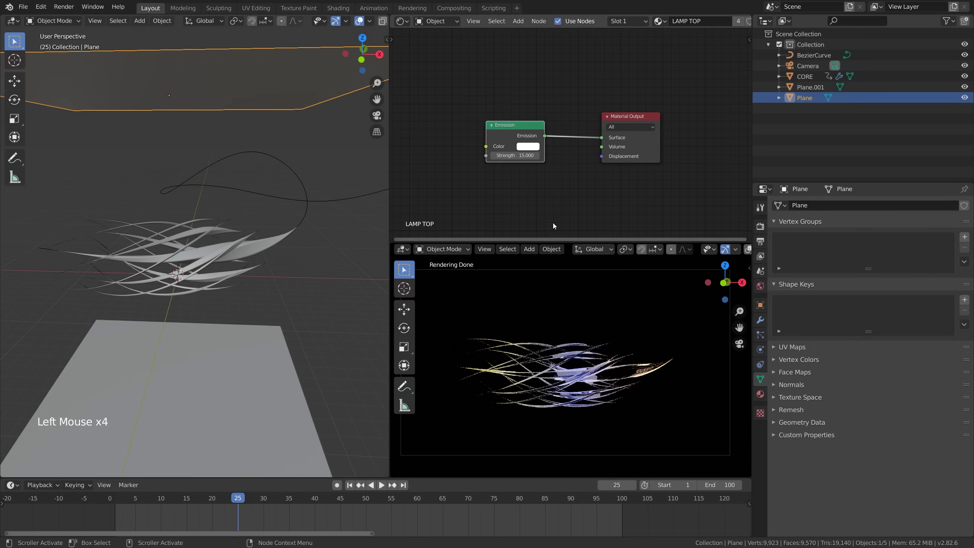
Inspect the brighter strands through the camera in a maximized rendered viewport and restore the normal layout.
middle_drag(558, 347, 613, 404)
scroll(587, 391, up, 5)
click(739, 344)
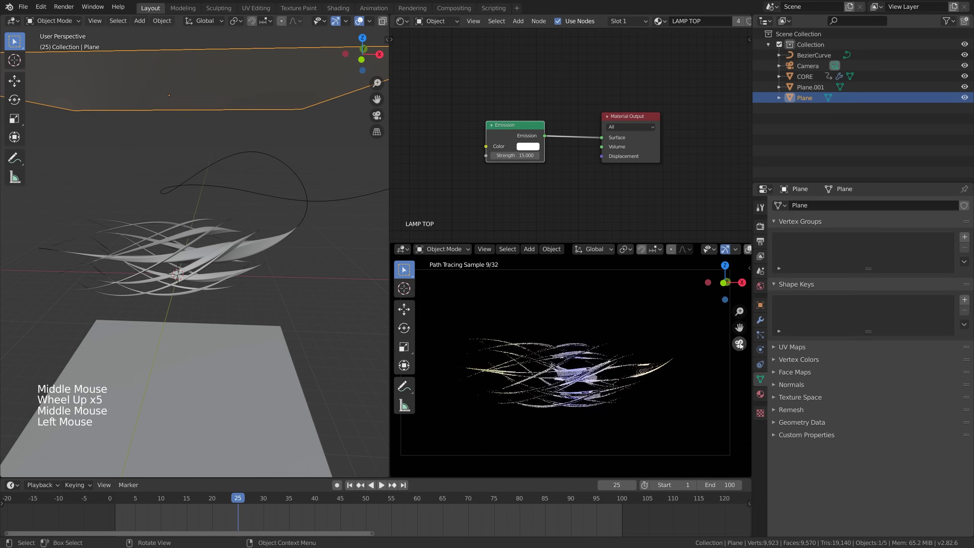
key(ctrl+space)
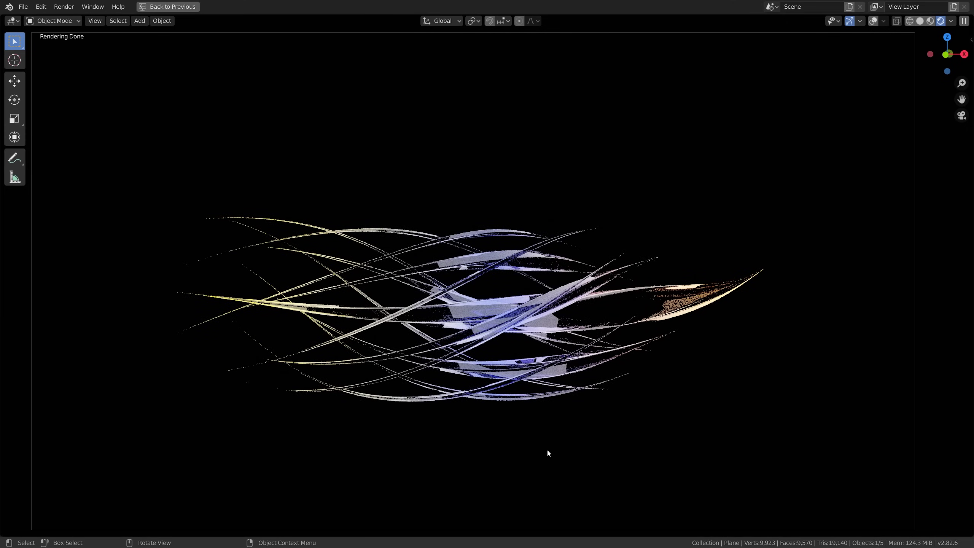
key(ctrl+space)
click(549, 312)
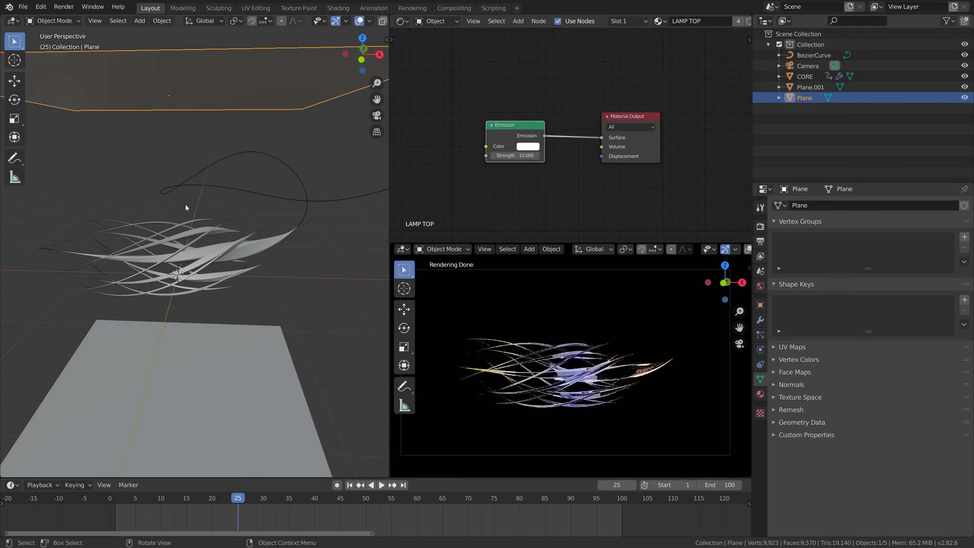
Render frame 25 as a still image, review the result, and close the render window.
click(64, 6)
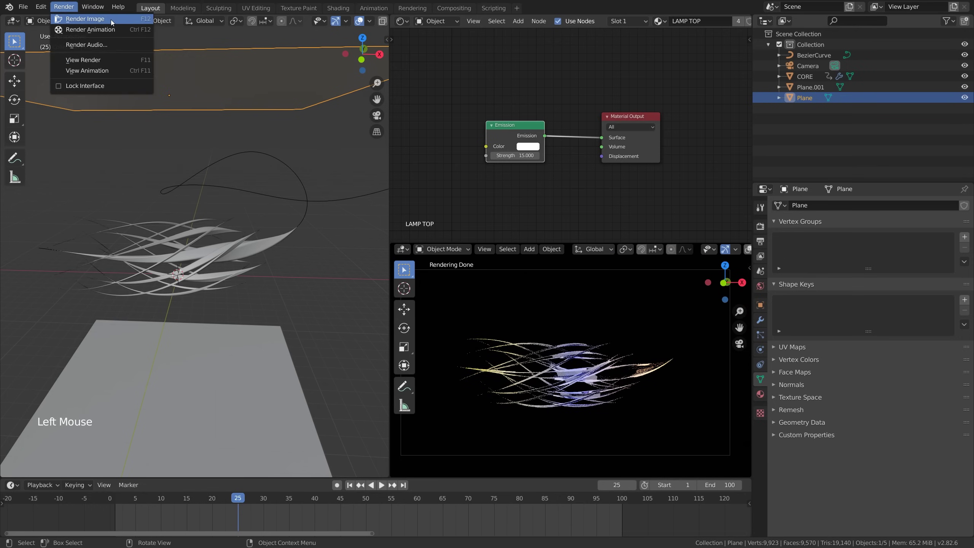
click(85, 19)
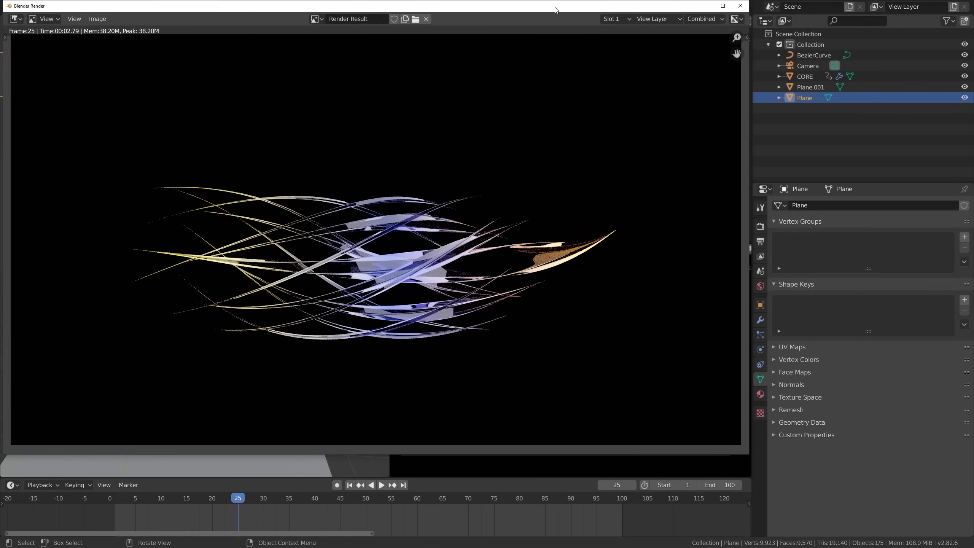
drag(554, 8, 624, 47)
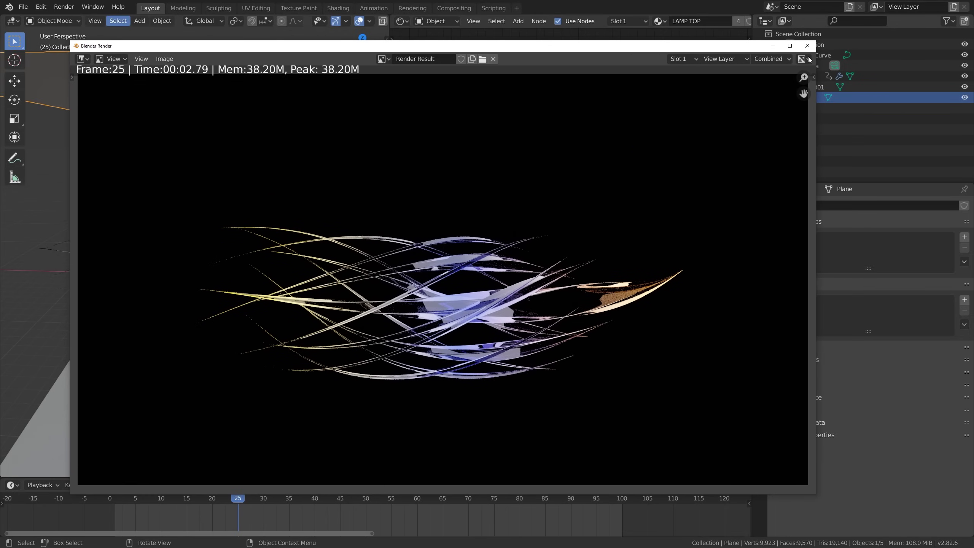
click(808, 45)
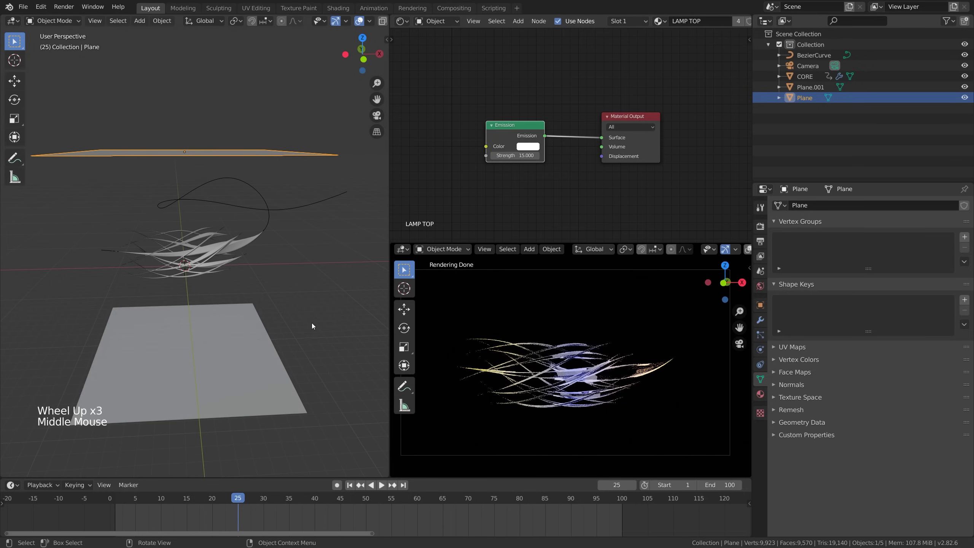
Select both light planes, above and below the strands, and scale them together along X by about 1.78.
scroll(273, 293, down, 2)
middle_drag(270, 329, 237, 294)
scroll(272, 292, down, 1)
shift+click(228, 309)
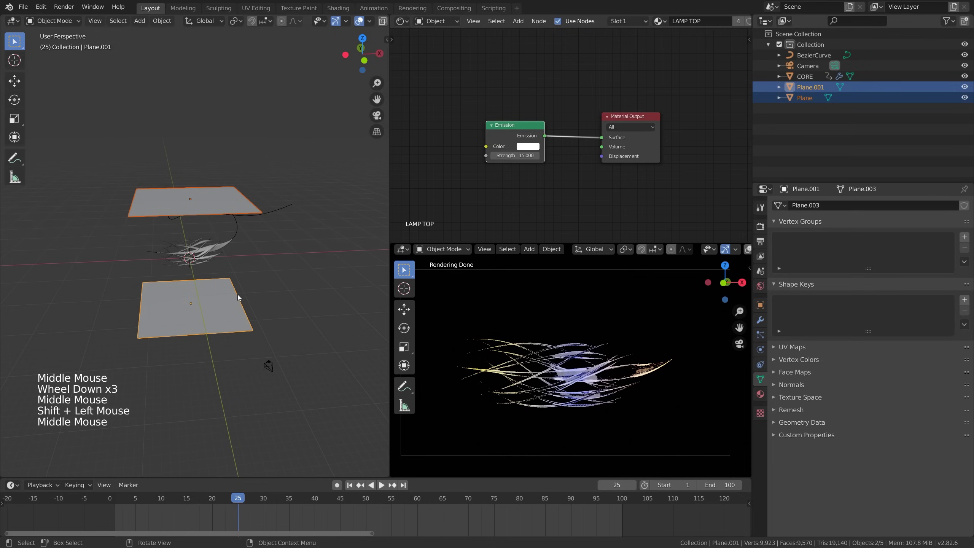
key(s)
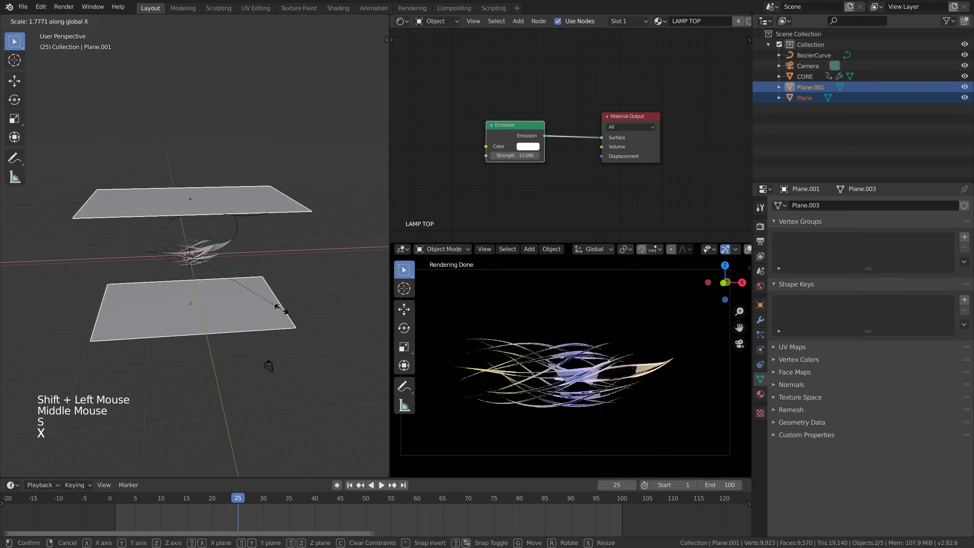
click(236, 315)
Reposition the lower light plane and the upper light plane one after the other along the global Z axis.
click(235, 314)
middle_drag(235, 314, 243, 321)
key(g)
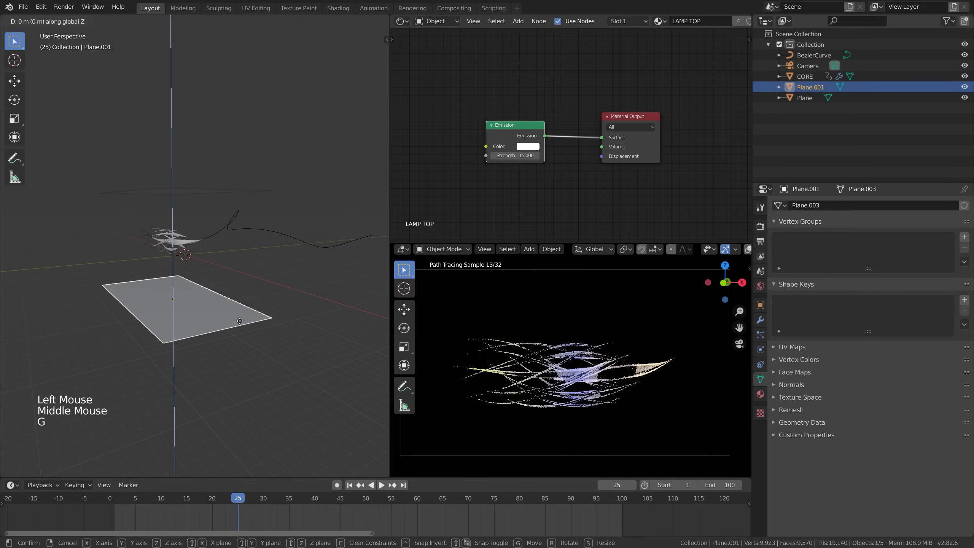
click(236, 316)
click(179, 189)
middle_drag(266, 249, 280, 277)
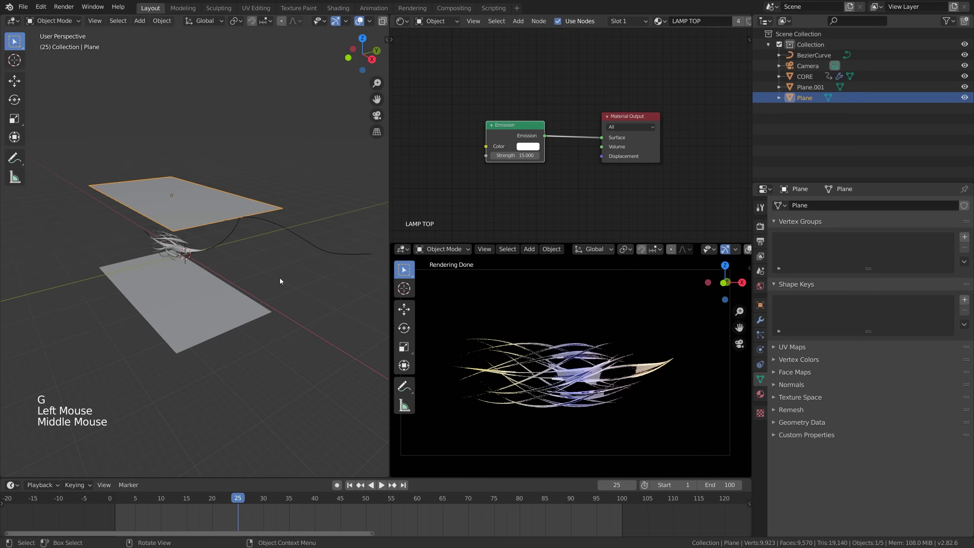
key(g)
key(z)
click(306, 287)
key(KP_3)
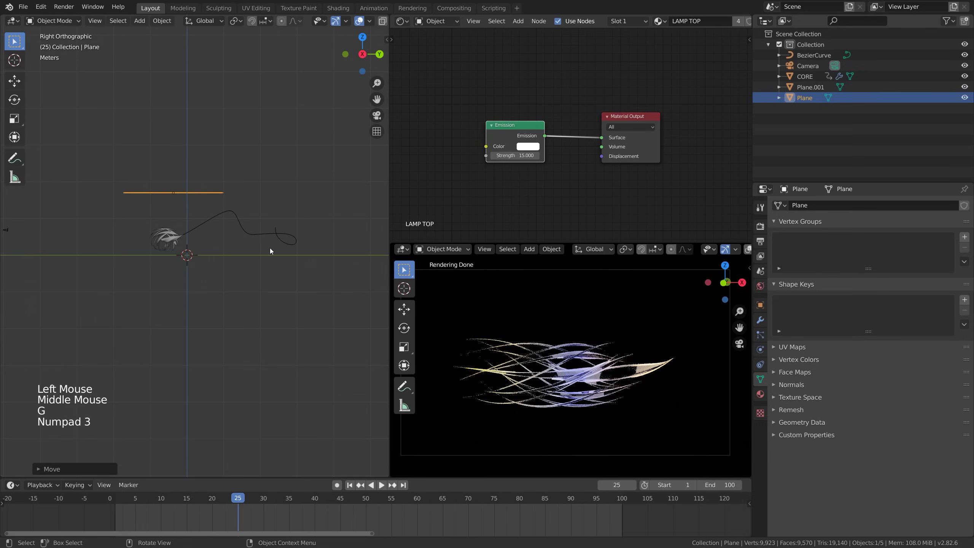
key(r)
right_click(261, 234)
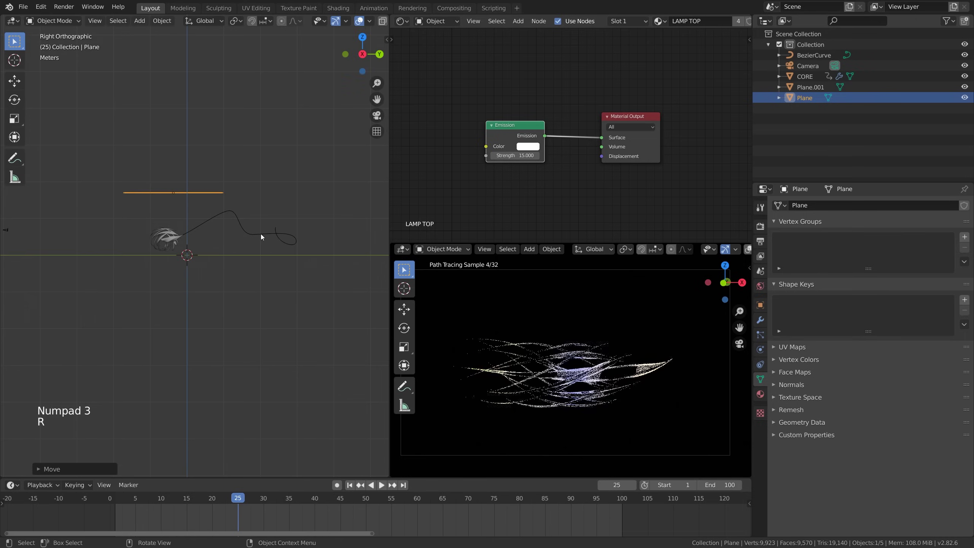
Select both light planes and move them together along the positive Y axis, away from the camera and behind the strands.
click(187, 192)
mouse_move(188, 192)
middle_down()
mouse_move(238, 284)
mouse_move(202, 200)
middle_up()
click(202, 199)
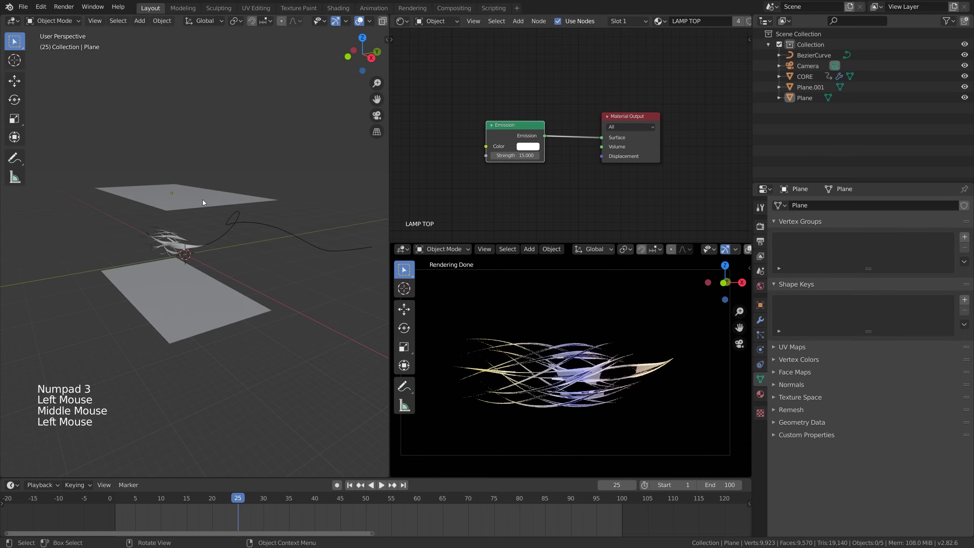
shift+click(229, 307)
middle_drag(229, 307, 200, 321)
key(g)
key(y)
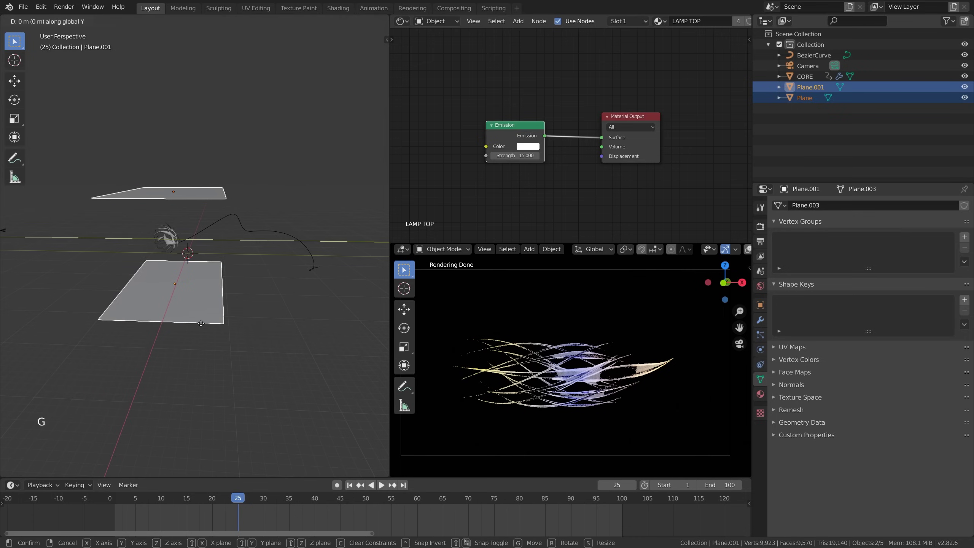
click(209, 331)
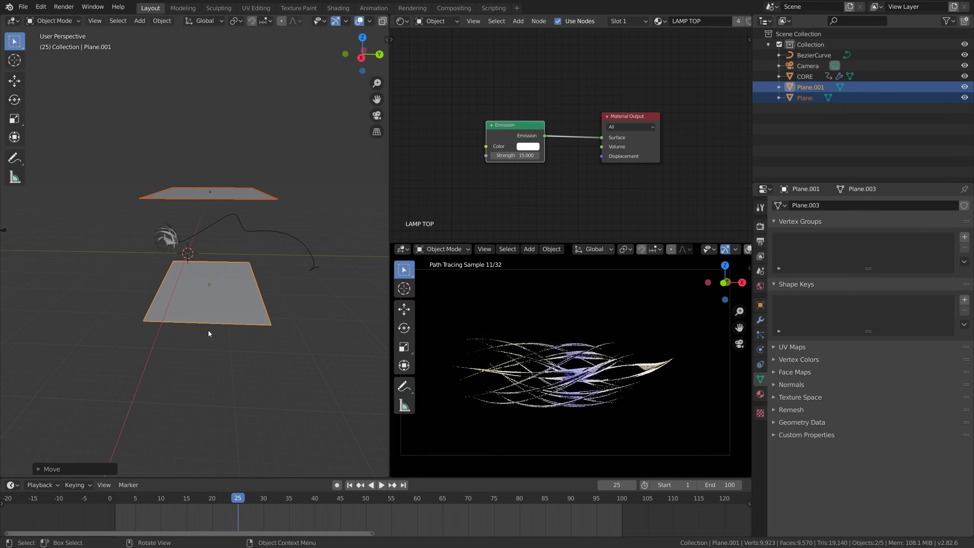
Rotate the lower light plane by about -22 degrees in the right orthographic view so it tilts toward the strands.
middle_drag(209, 334, 211, 324)
click(230, 193)
key(KP_3)
key(r)
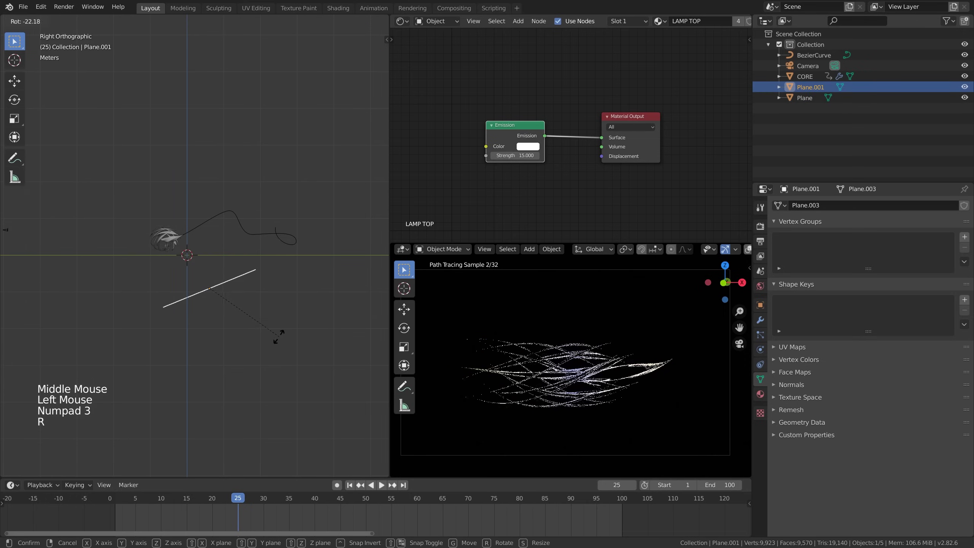
click(279, 338)
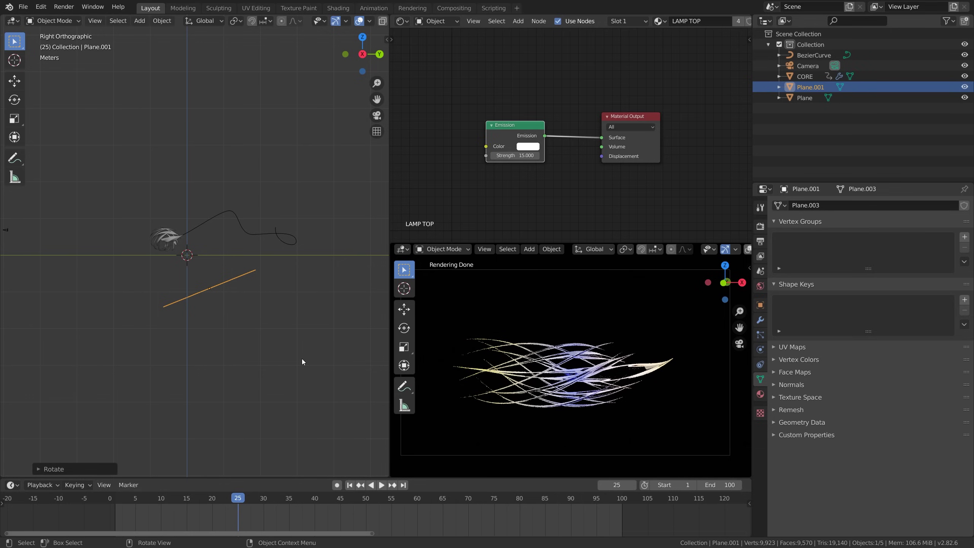
Open the last render result and look through its Slot 2 and Slot 1 images.
click(65, 7)
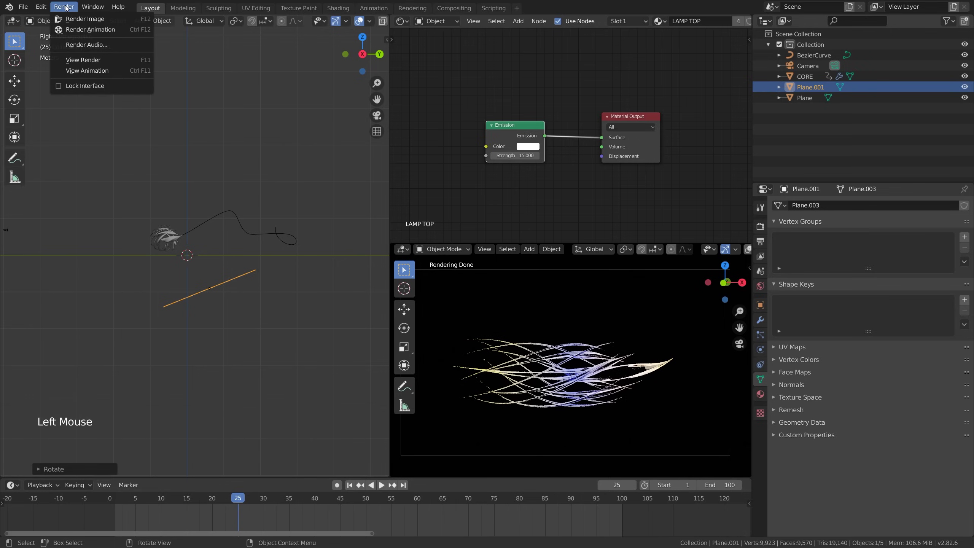
click(114, 61)
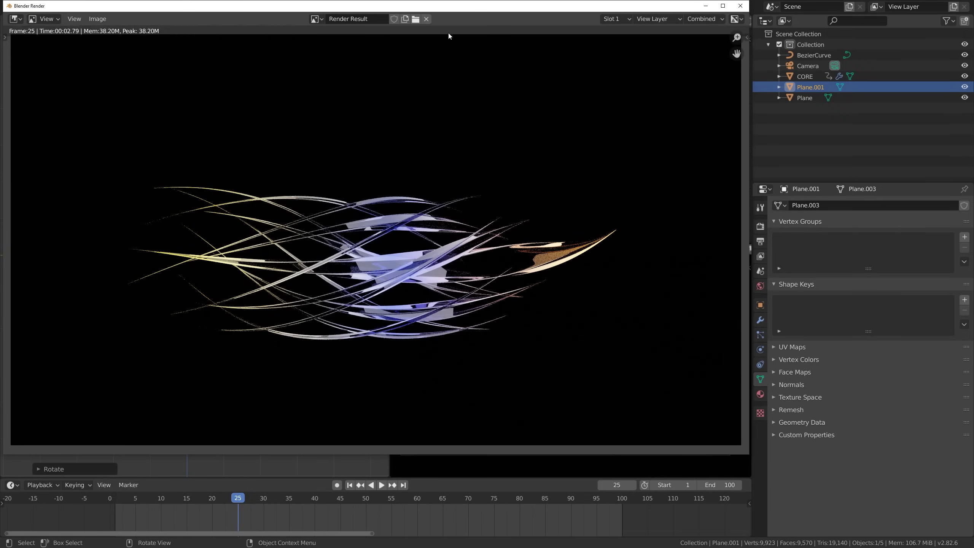
click(670, 49)
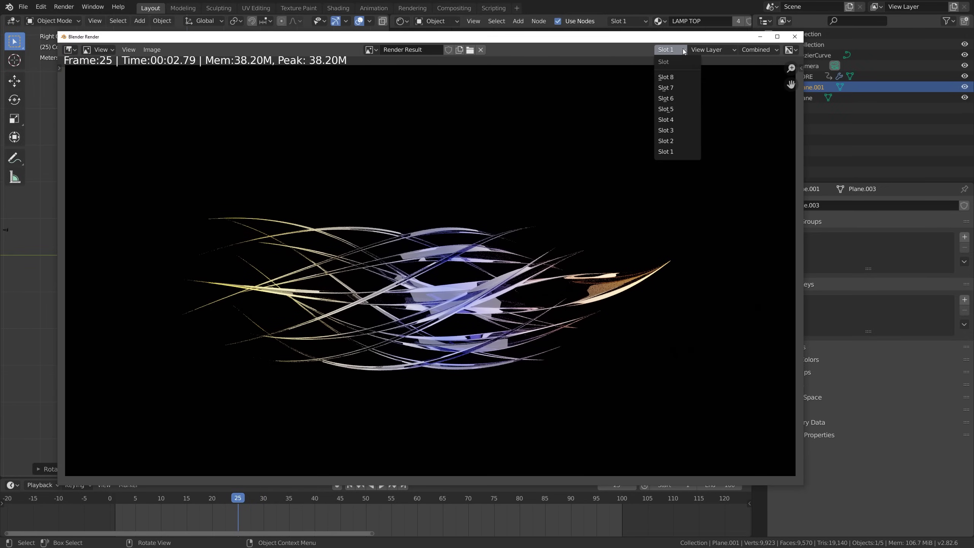
click(677, 141)
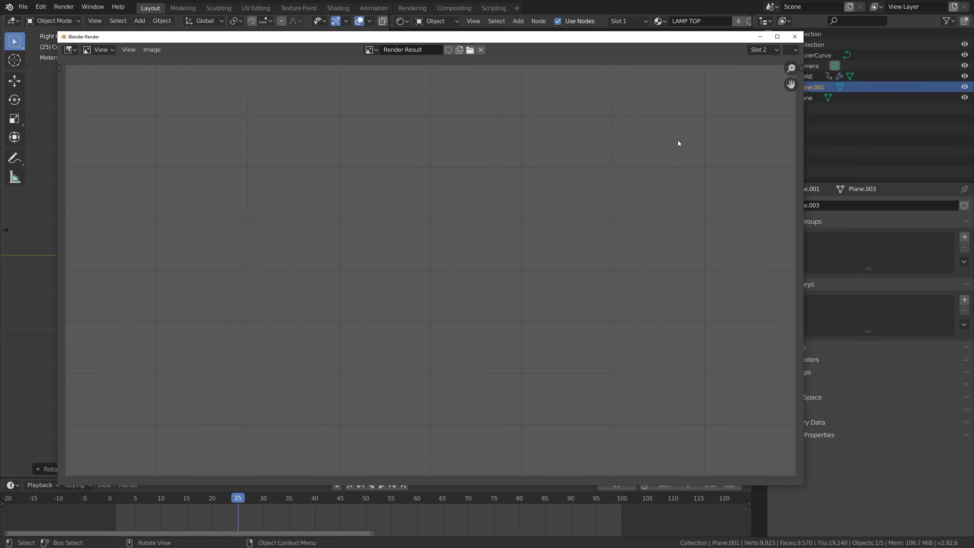
click(758, 52)
click(756, 154)
drag(536, 38, 546, 39)
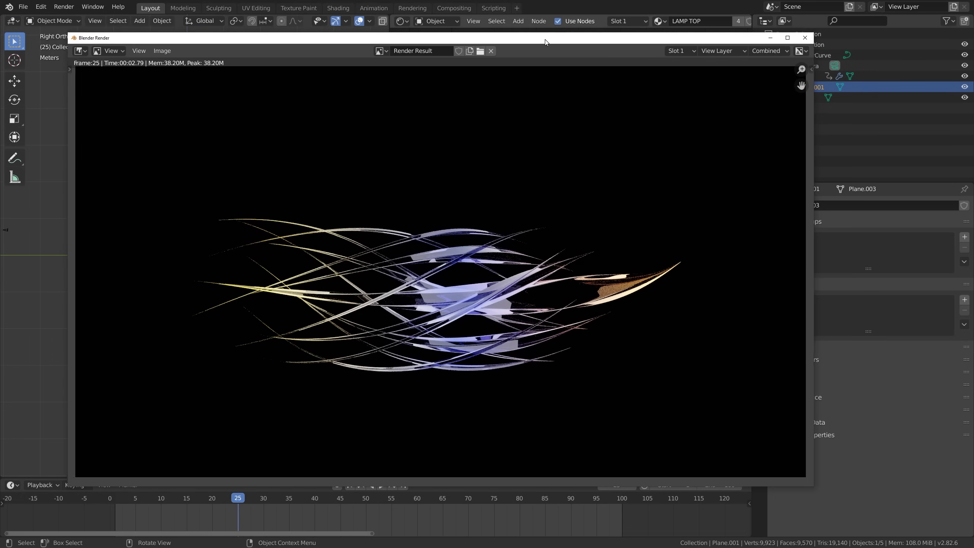
Choose Slot 2 in the render result and render frame 25 as a still image into it.
click(678, 54)
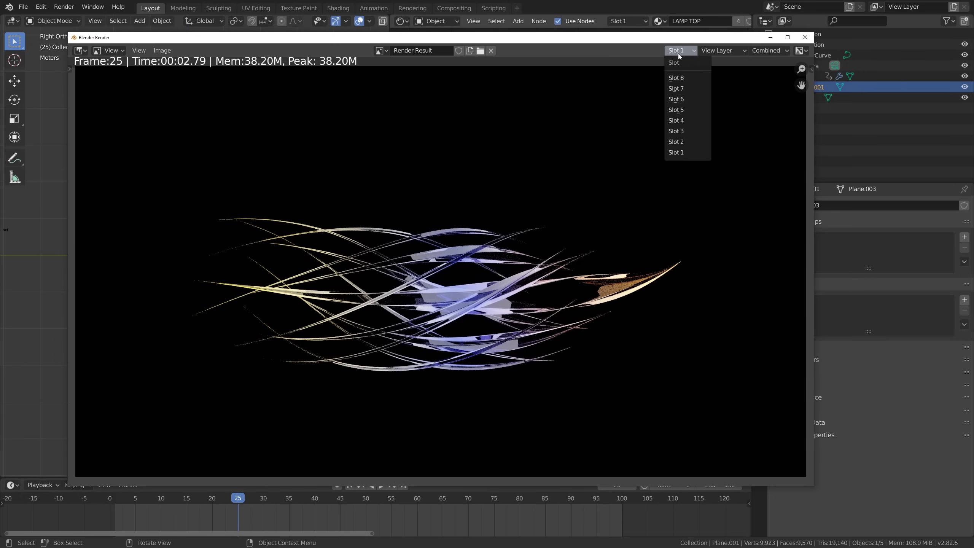
click(691, 146)
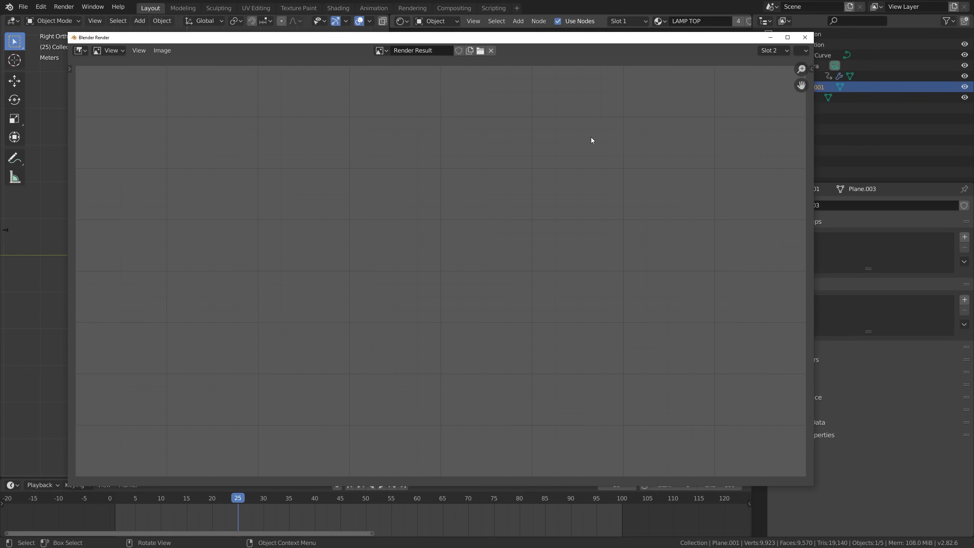
click(561, 4)
click(64, 7)
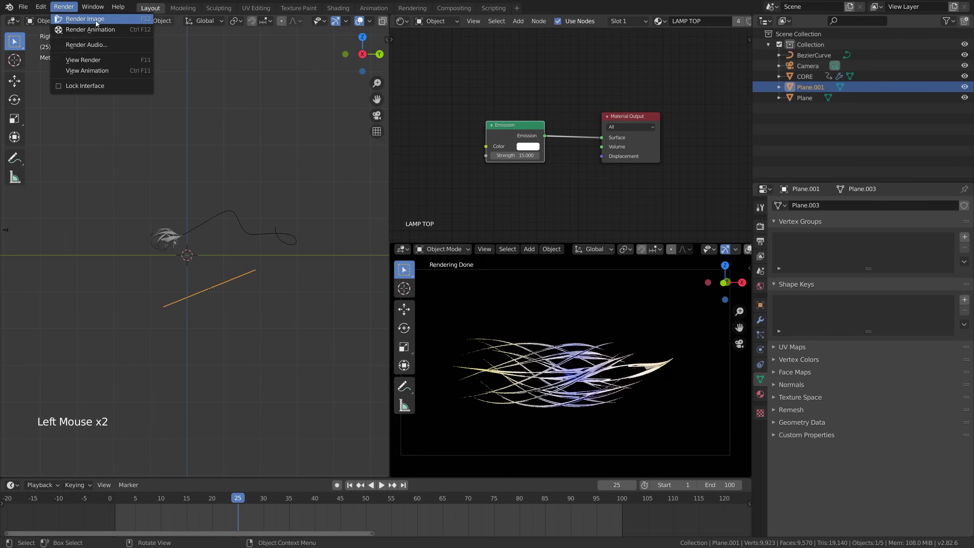
click(77, 21)
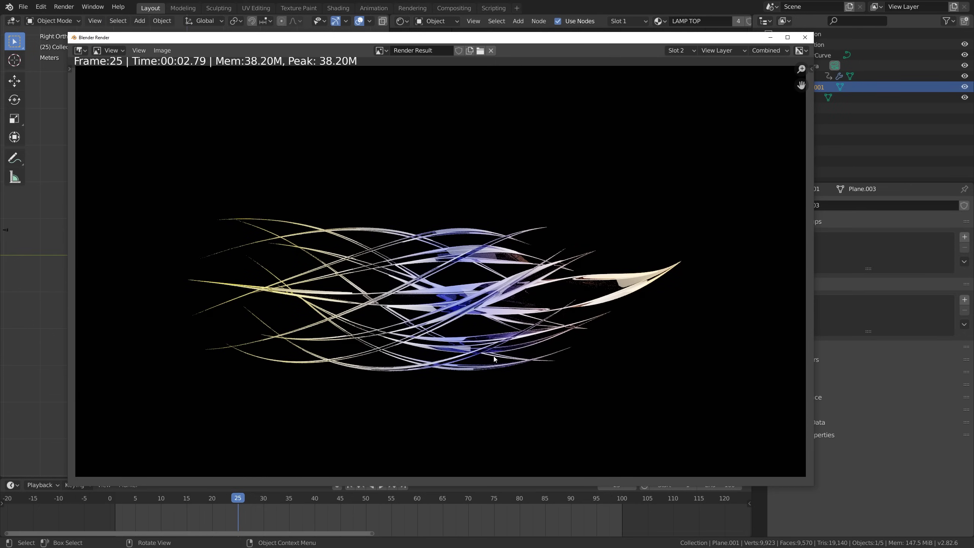
Compare the Slot 1 and Slot 2 renders by alternating between them, and close the render window.
click(681, 51)
click(677, 152)
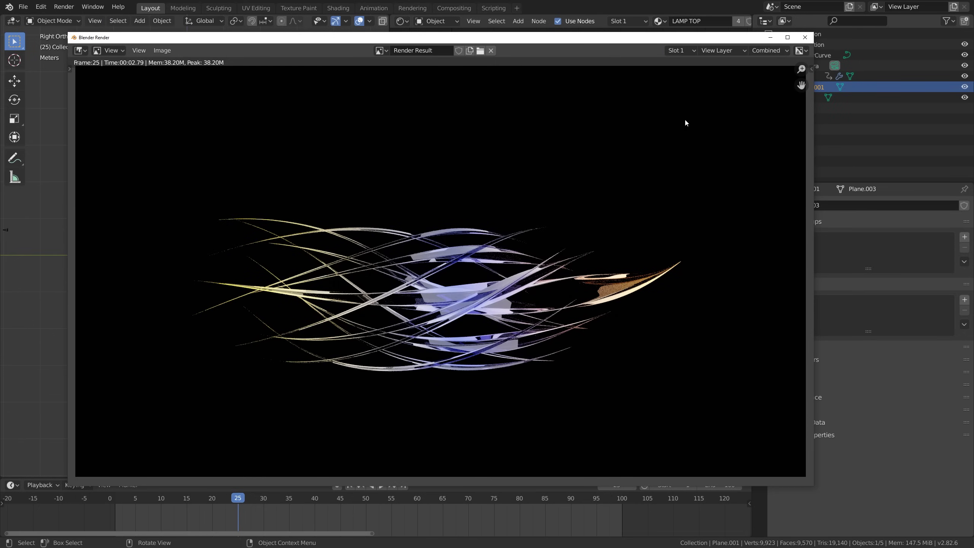
click(682, 51)
click(681, 142)
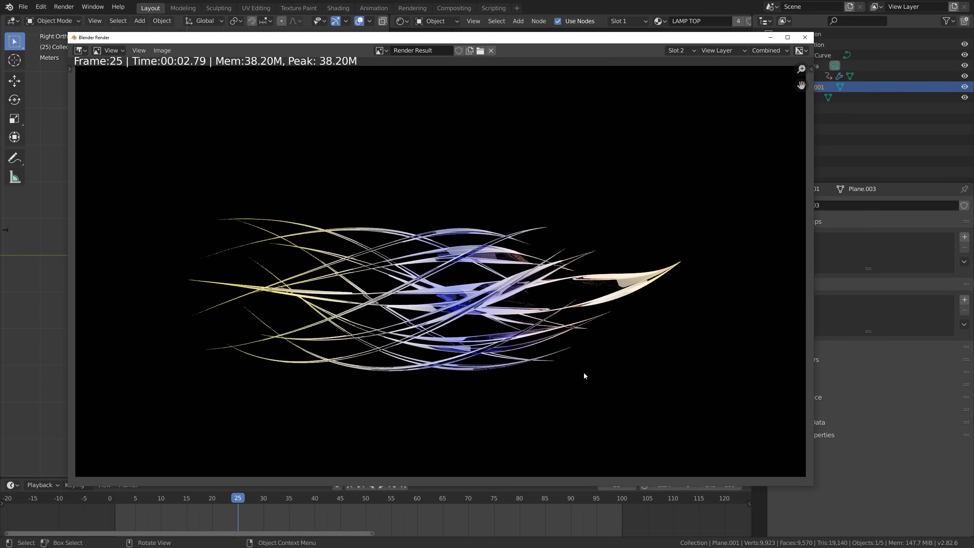
key(j)
key(j)
key(j)
key(j)
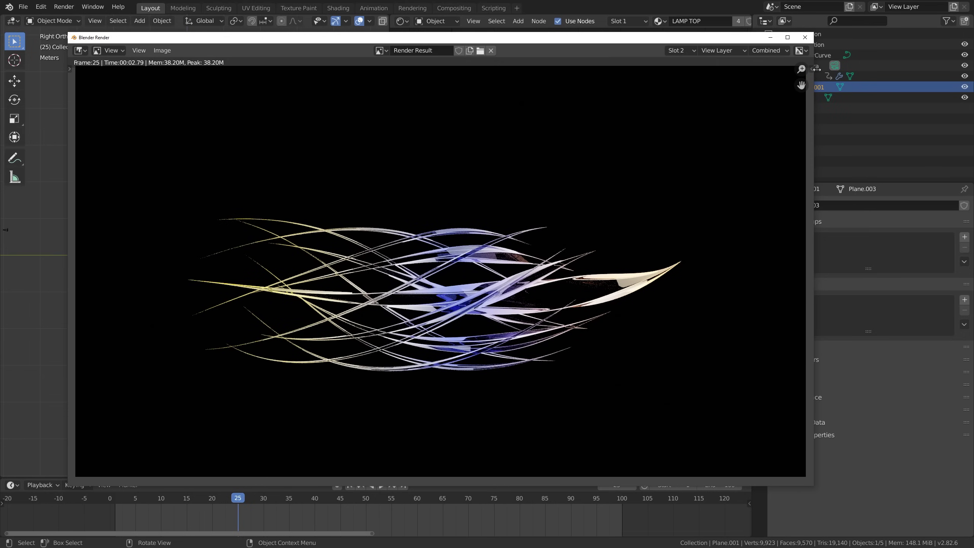
click(805, 37)
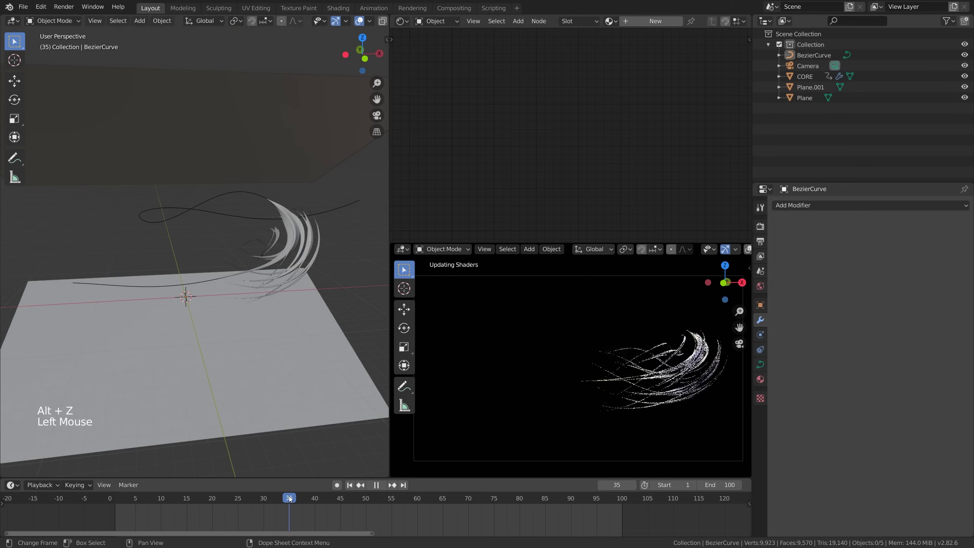
Set the current frame of the animation to 25.
drag(290, 505, 239, 504)
scroll(585, 400, up, 1)
scroll(585, 401, up, 1)
scroll(586, 401, down, 1)
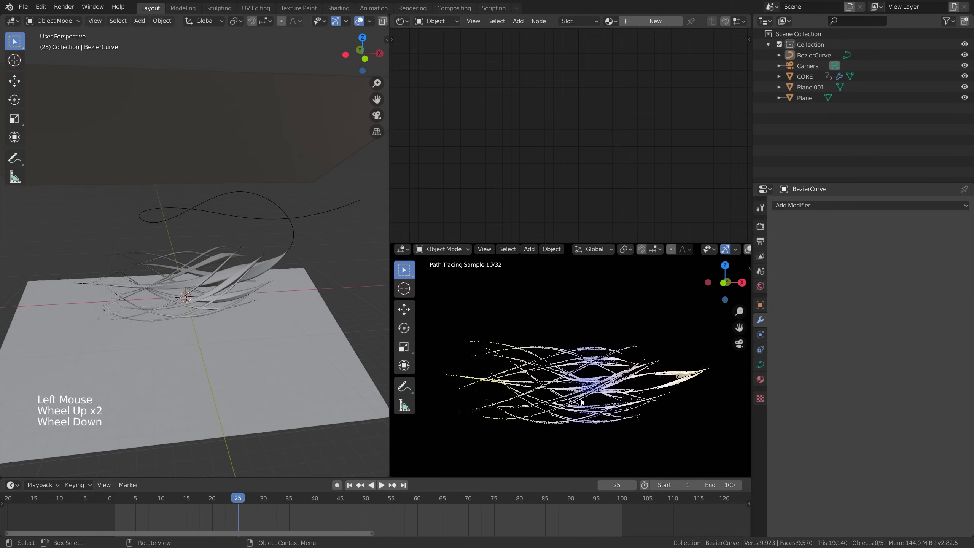
shift+middle_drag(586, 401, 589, 410)
Select the CORE strands and change the middle stop of their ColorRamp to green.
click(260, 220)
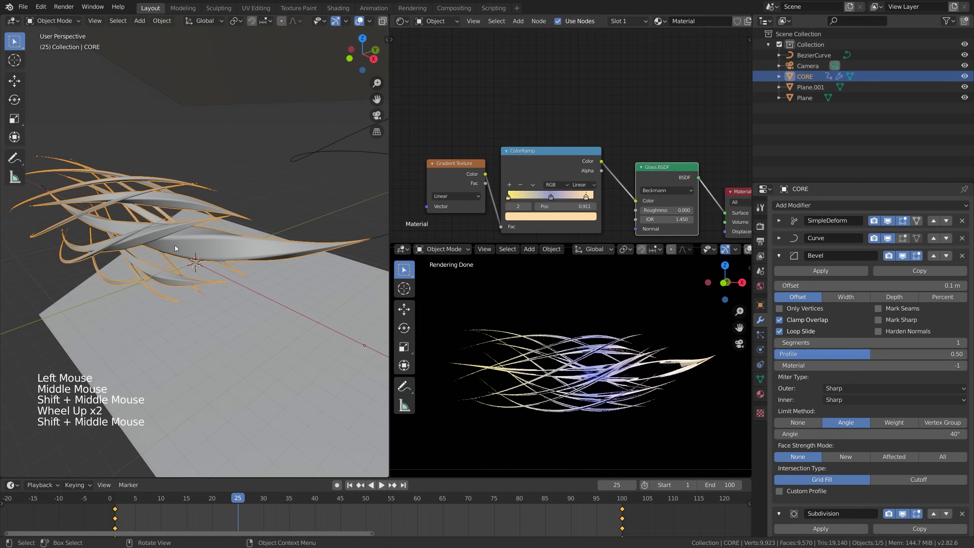
middle_drag(551, 196, 506, 134)
click(505, 136)
click(508, 155)
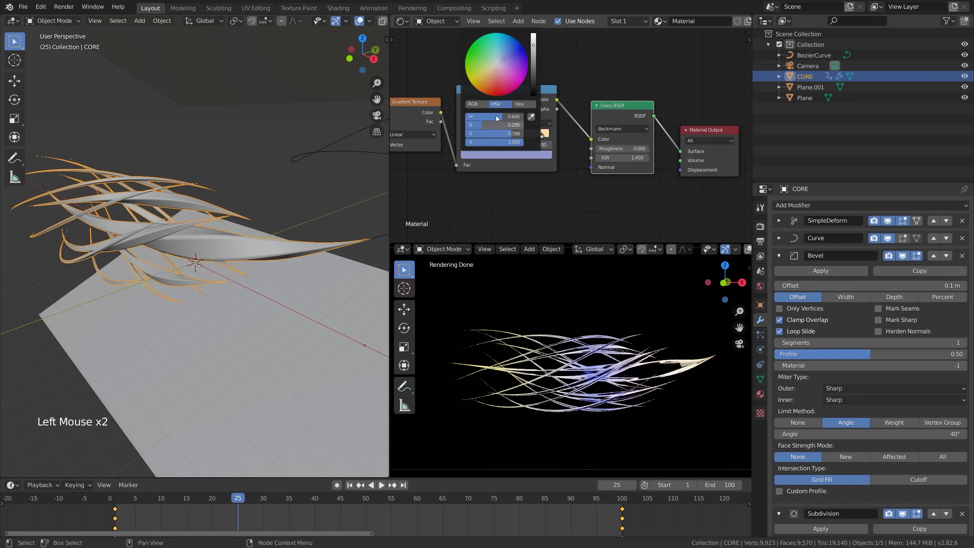
click(491, 59)
Change the first ColorRamp stop to a pale lavender and shift it to position 0.079.
click(470, 136)
click(489, 156)
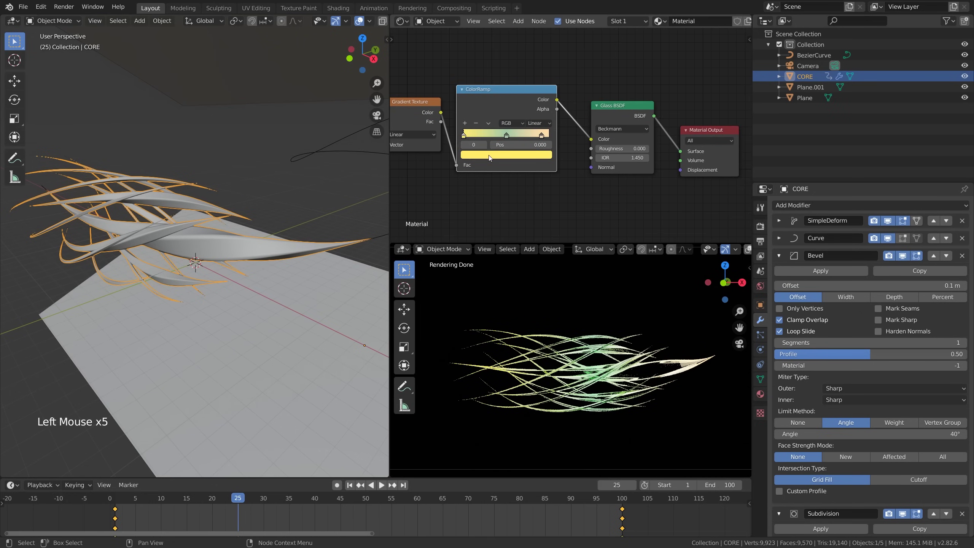
click(503, 64)
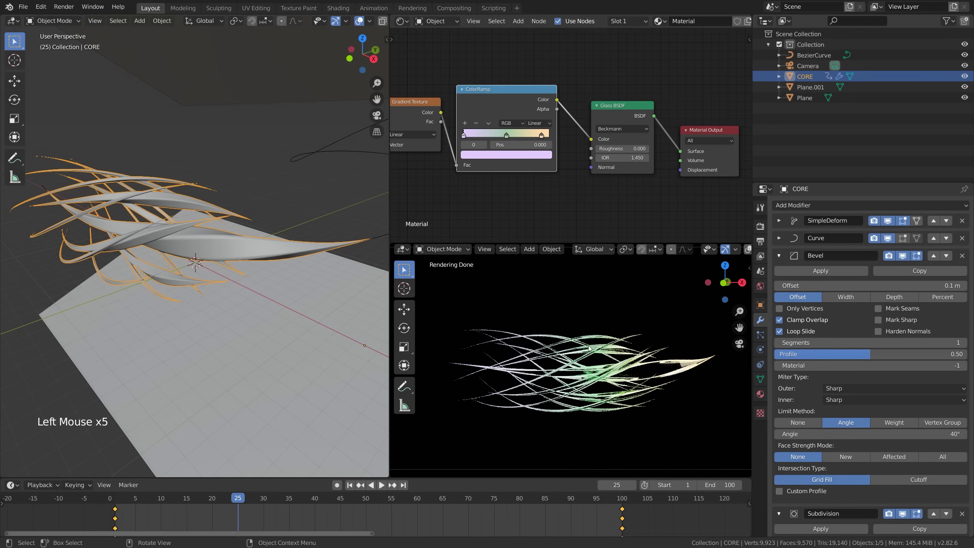
drag(465, 135, 471, 135)
In the CORE mesh, select all linked outer strands around the central strand, separate them into their own object and return to Object Mode.
scroll(212, 253, down, 2)
middle_drag(212, 252, 268, 291)
key(Tab)
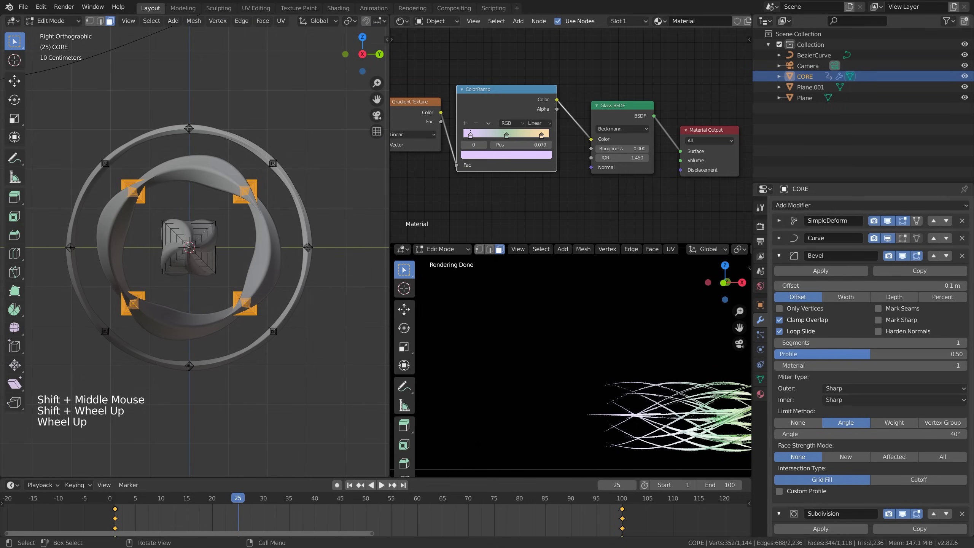
key(l)
key(l)
key(l)
key(l)
key(l)
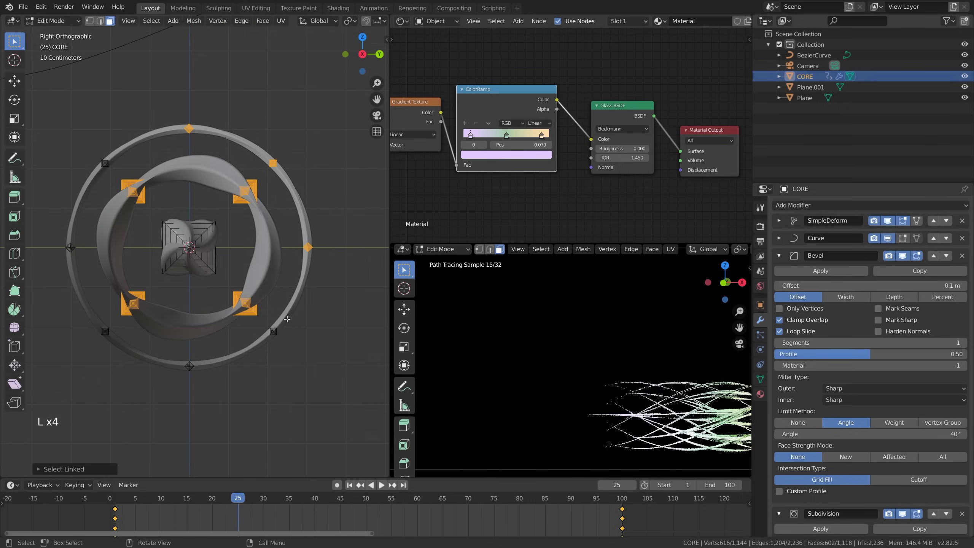
key(l)
key(l)
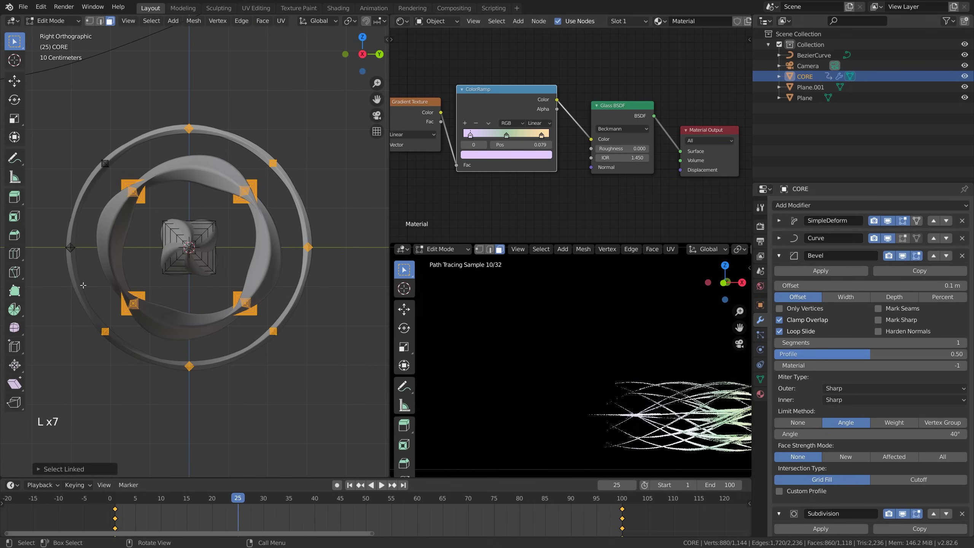
key(l)
key(l)
scroll(217, 321, down, 3)
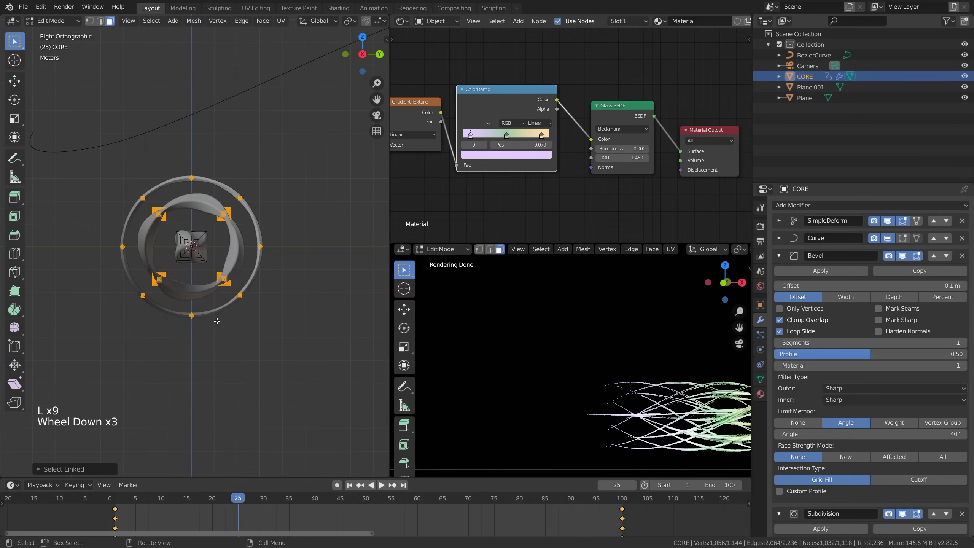
key(KP_Decimal)
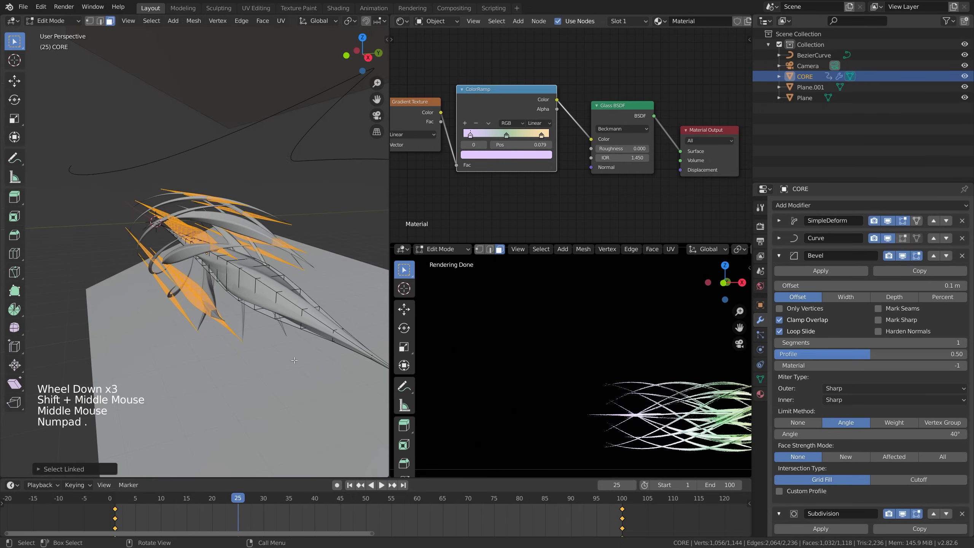
middle_drag(295, 360, 270, 382)
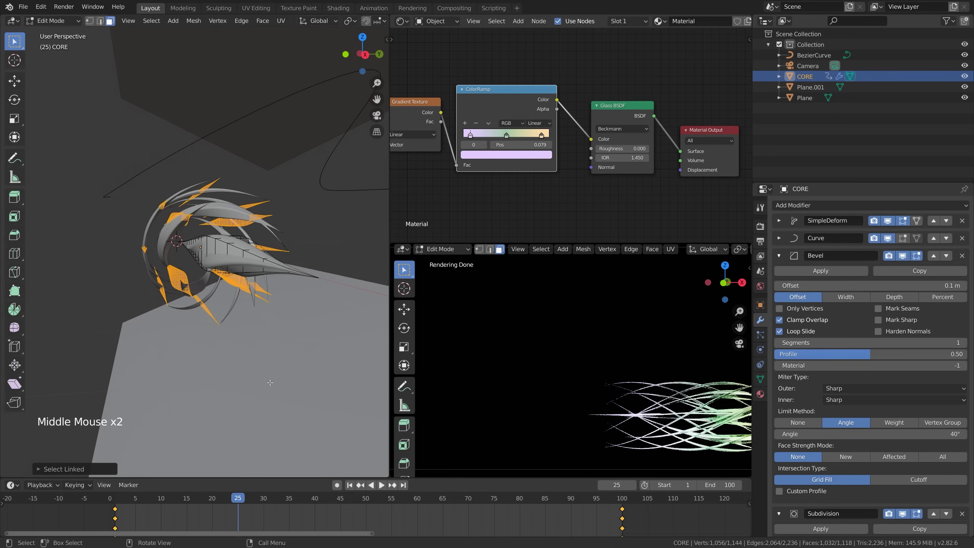
click(192, 21)
mouse_move(211, 224)
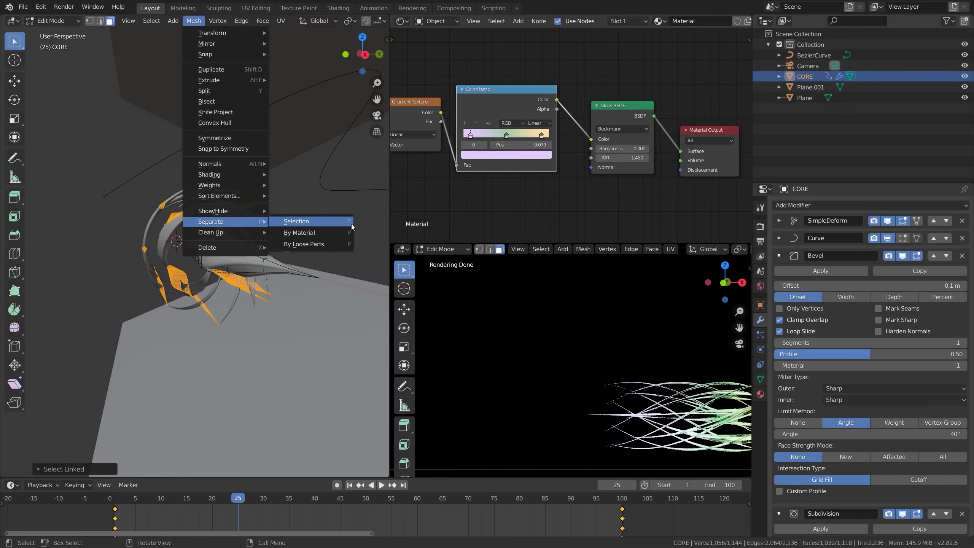
key(Escape)
key(p)
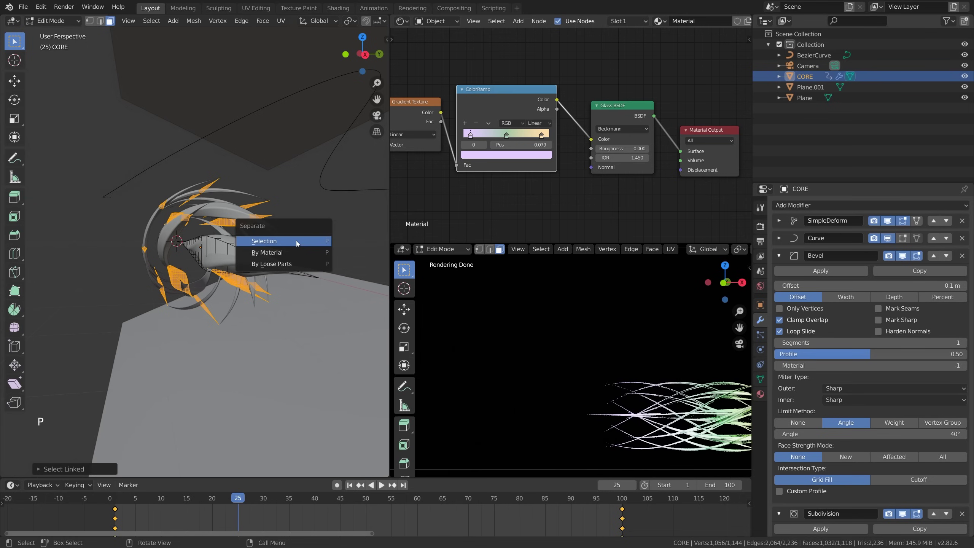
click(285, 241)
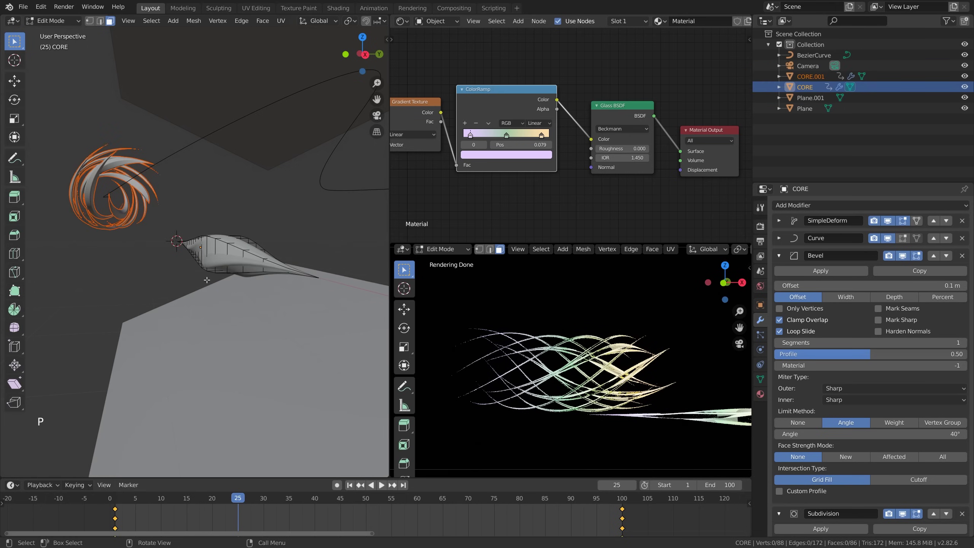
click(58, 22)
key(Tab)
middle_drag(170, 268, 278, 283)
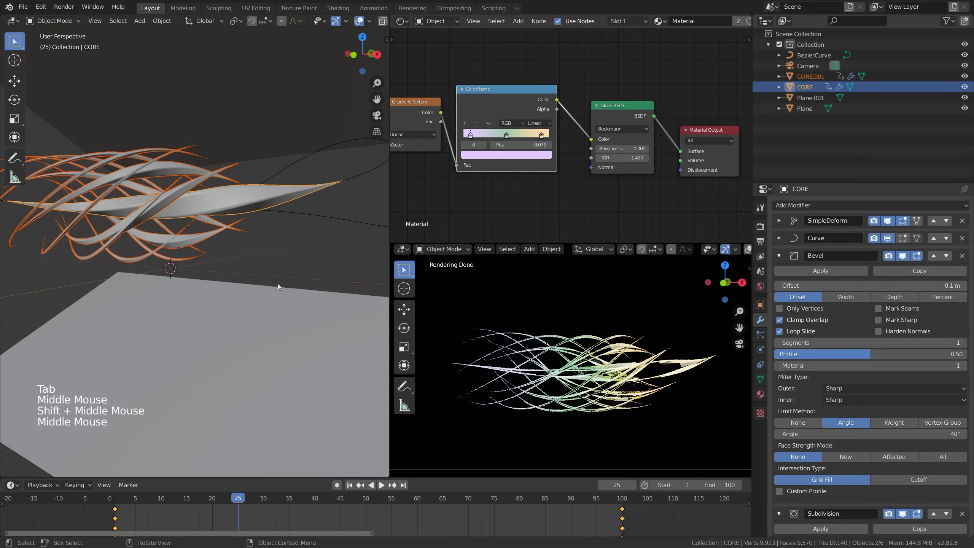
Try moving the central CORE strand and the separated outer strands one after the other to check that they are independent.
click(246, 189)
scroll(250, 214, down, 2)
scroll(250, 214, up, 1)
middle_drag(250, 214, 244, 289)
key(g)
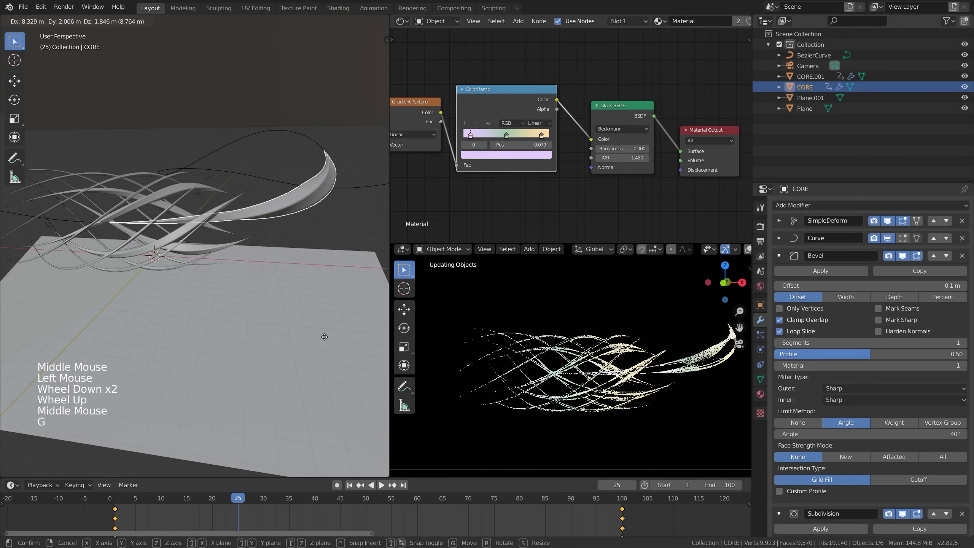
click(94, 362)
click(160, 194)
key(g)
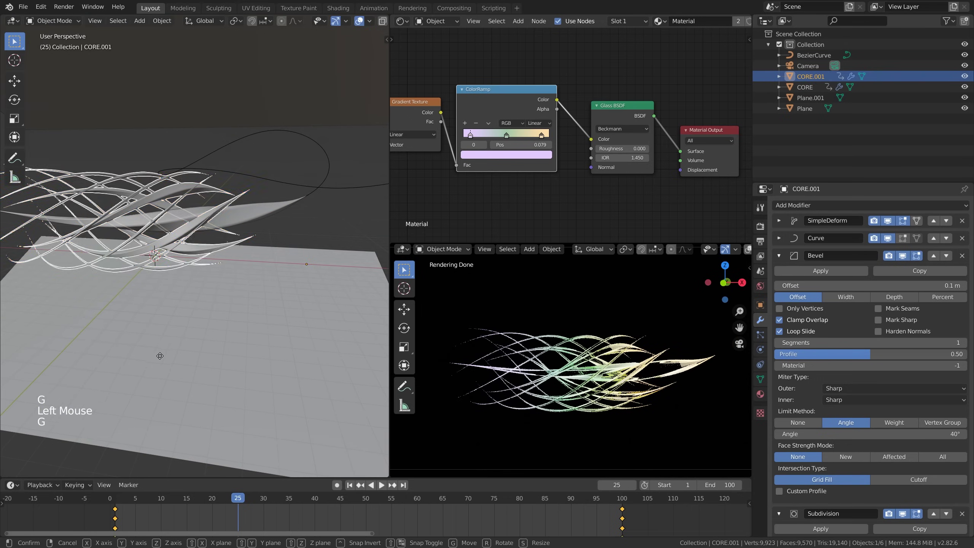
right_click(66, 366)
Rename the separated outer strands object as STREAKS.
scroll(249, 307, up, 1)
middle_drag(277, 299, 213, 299)
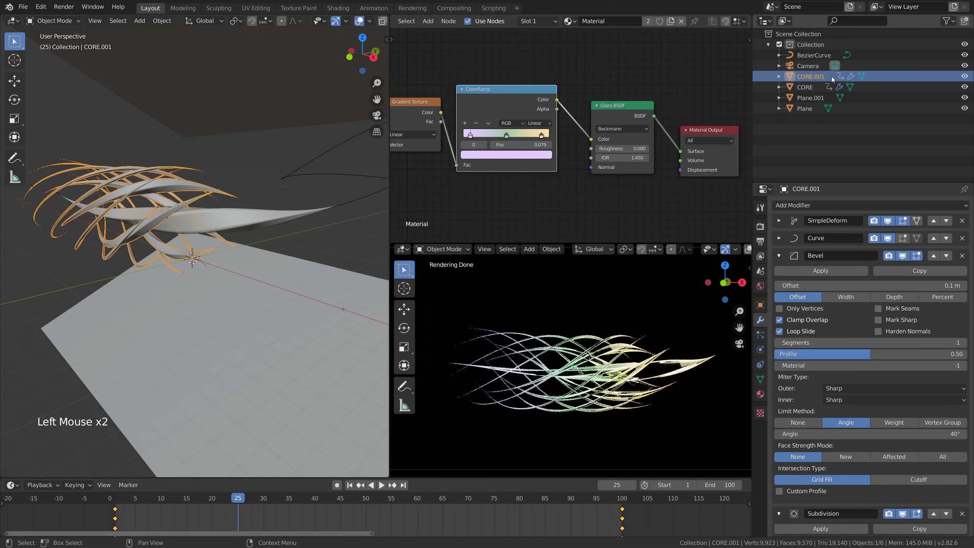
double_click(808, 77)
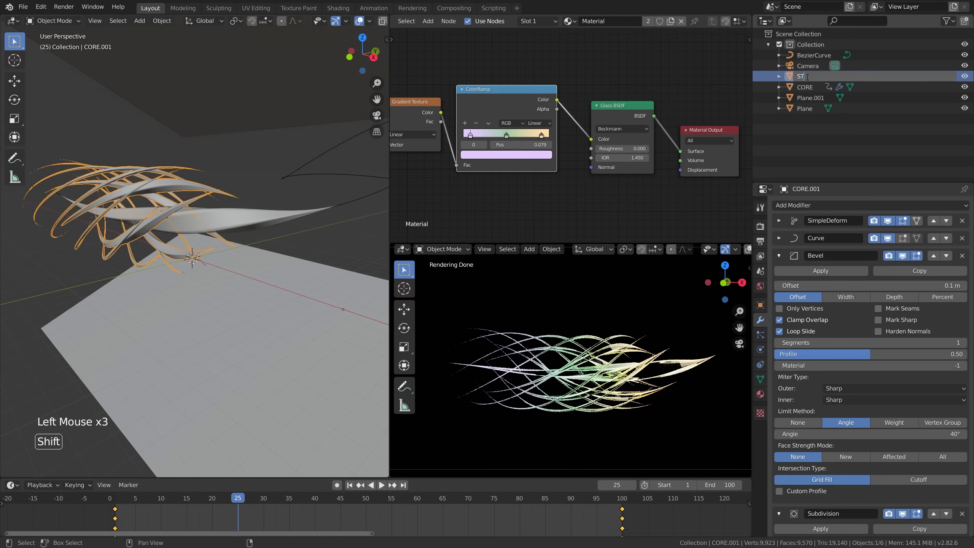
key(Return)
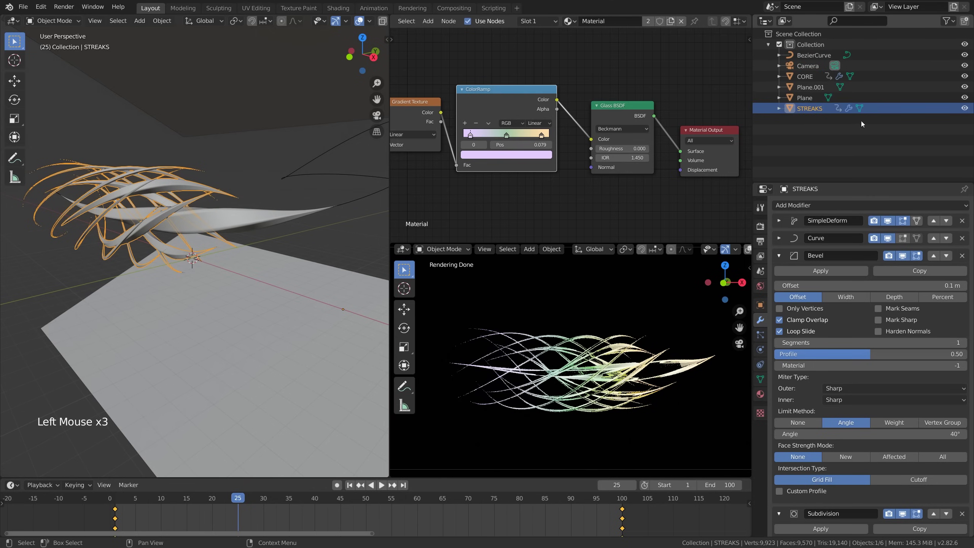
Make the outer strands' material an independent copy and name it STREAKS.
click(673, 22)
double_click(604, 24)
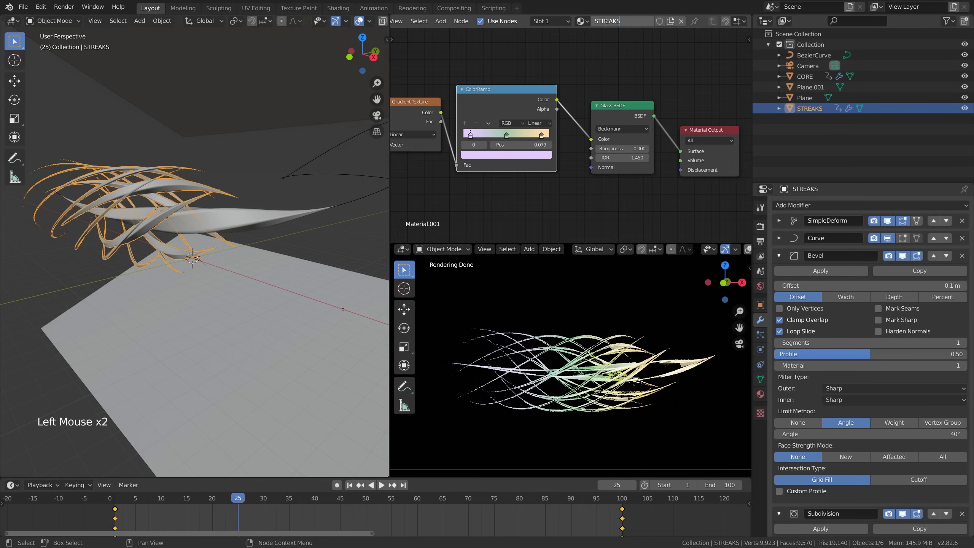
key(Return)
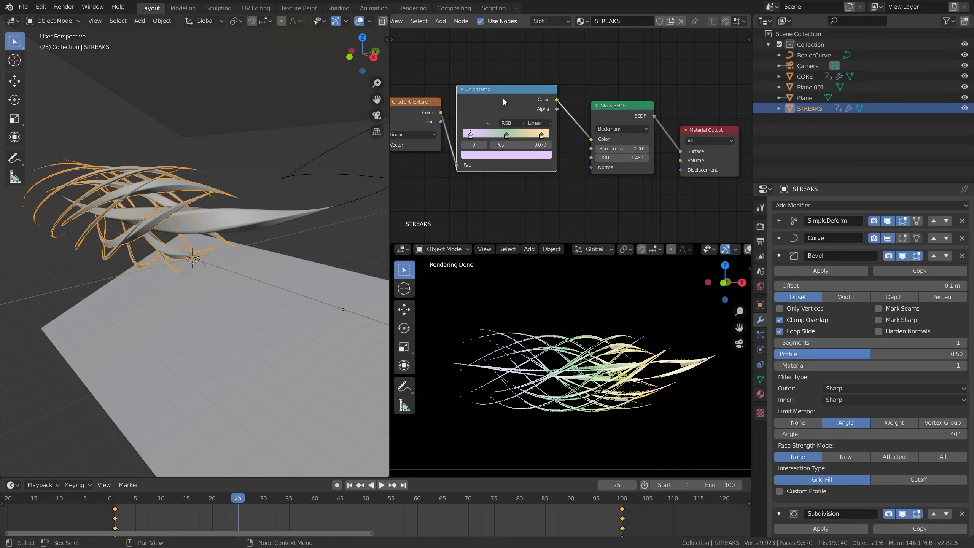
Recolor the first stop of the STREAKS ColorRamp light orange and delete its green middle stop.
drag(503, 98, 512, 96)
click(482, 135)
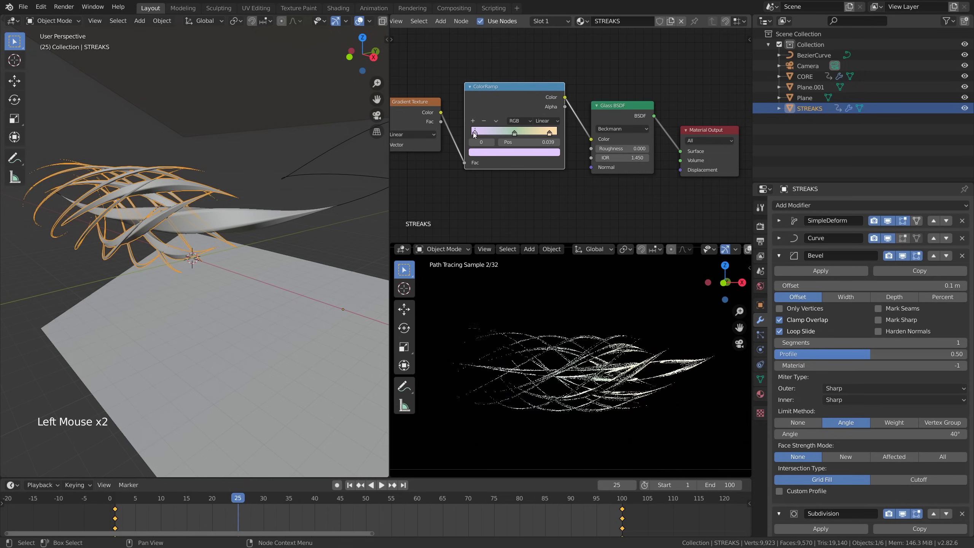
click(500, 151)
click(501, 82)
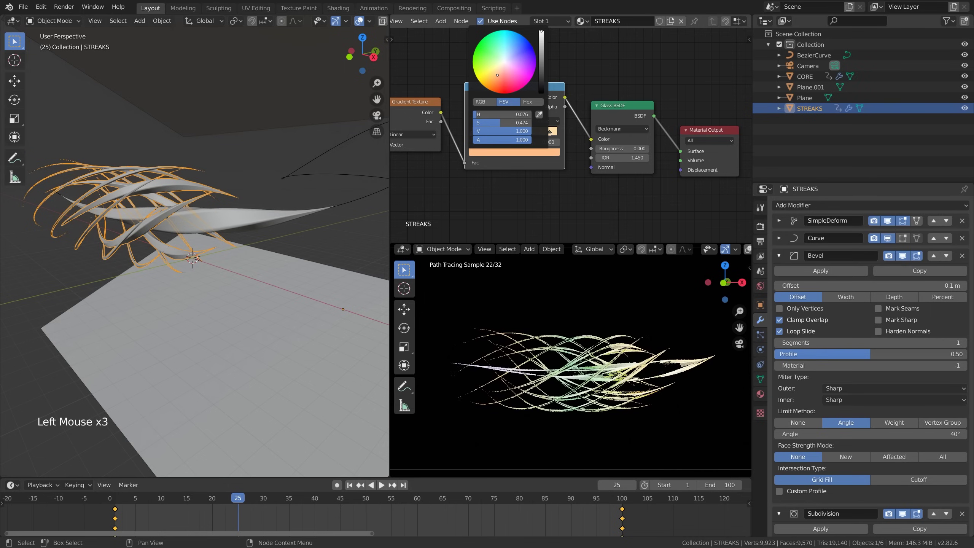
click(514, 132)
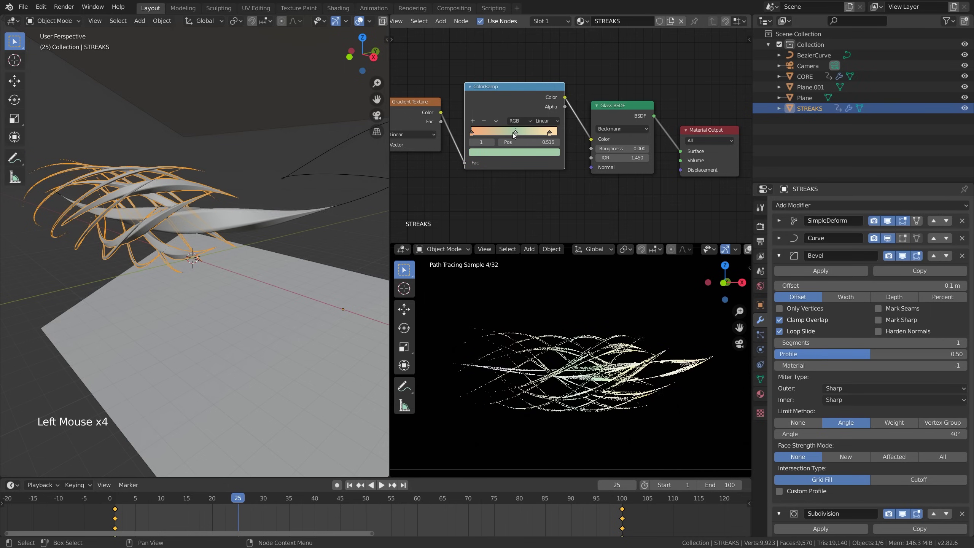
click(485, 121)
Set the last STREAKS ColorRamp stop to light grey and move the orange stop to position 0.167.
click(549, 133)
click(537, 151)
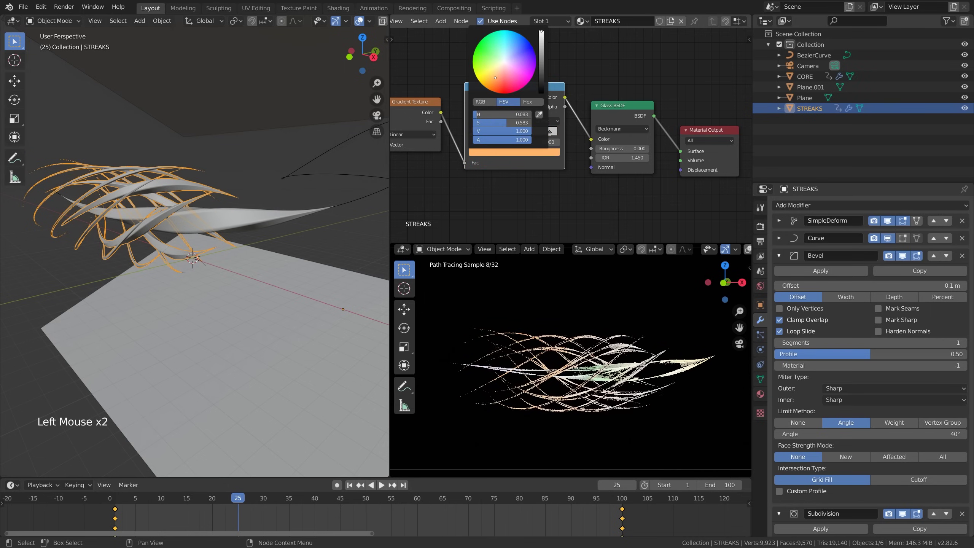
drag(474, 133, 490, 132)
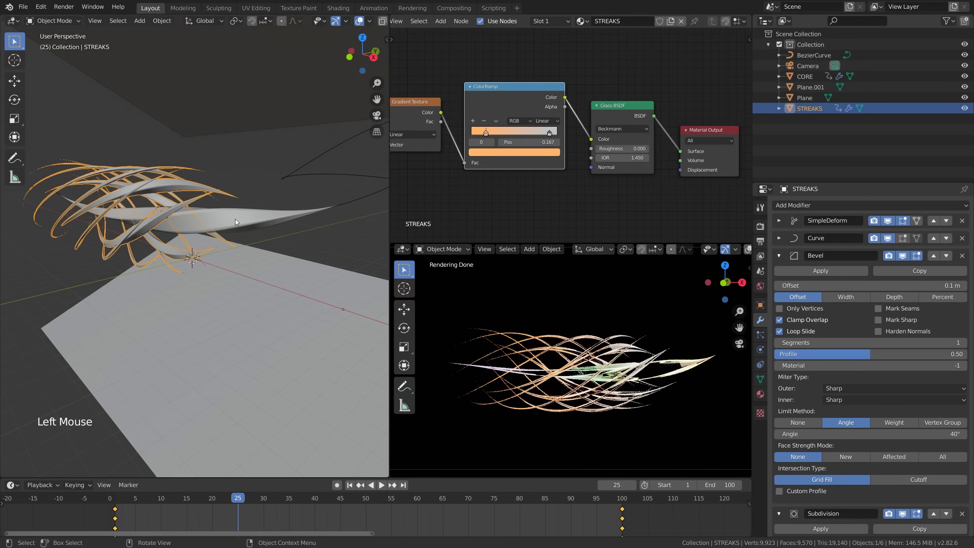
On the CORE strand's ColorRamp, set the first stop to a dark muted purple and move it to position 0.295.
click(225, 217)
click(486, 153)
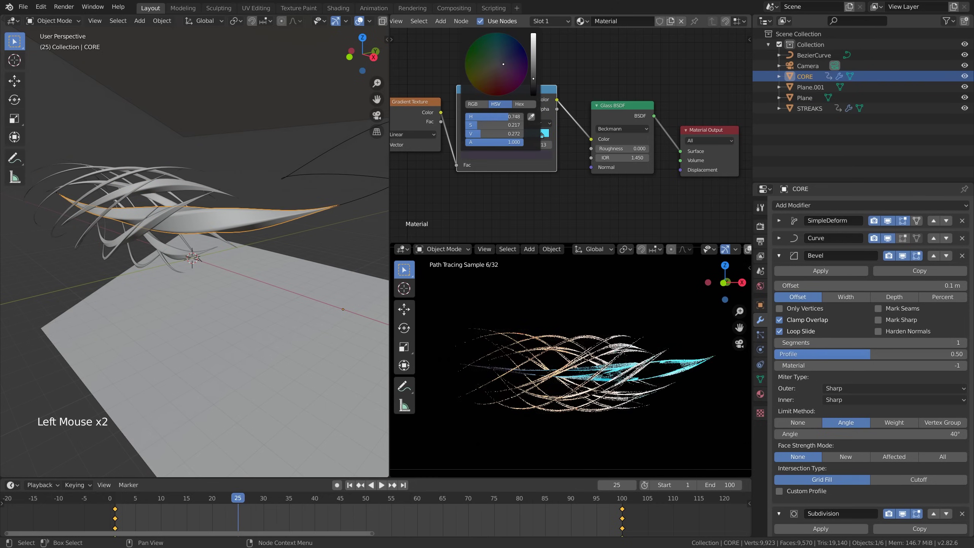
drag(534, 87, 534, 70)
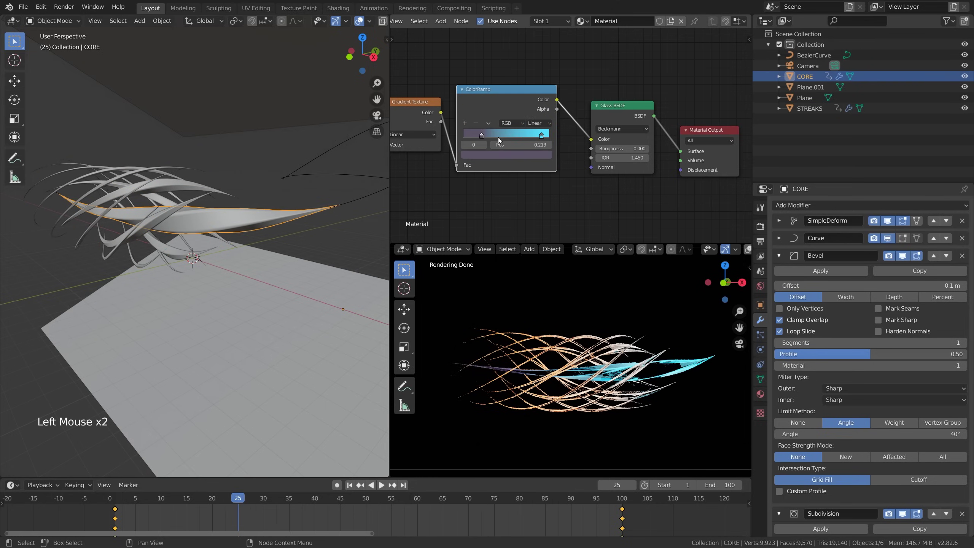
click(491, 134)
drag(245, 499, 237, 499)
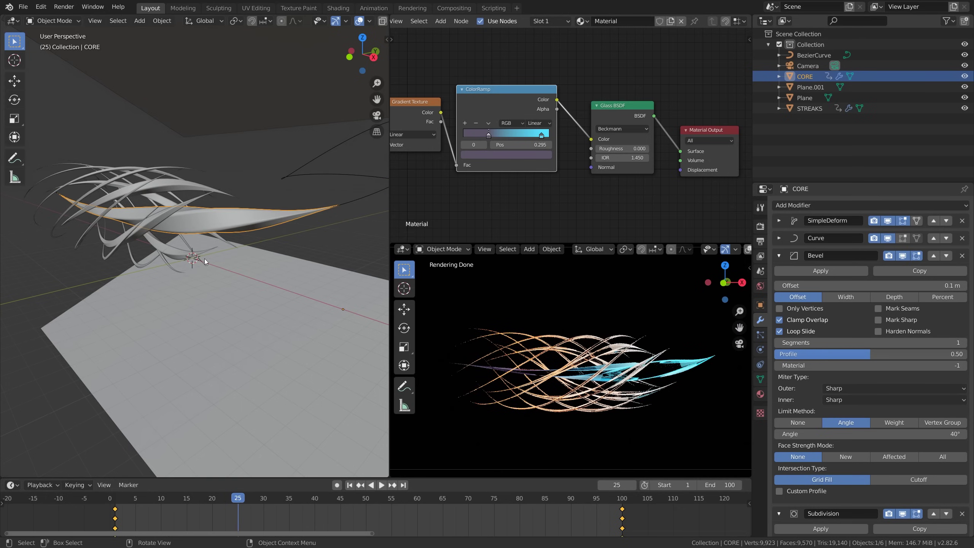
Set the twist angle of the CORE strand's SimpleDeform modifier to -200°.
middle_drag(204, 259, 241, 267)
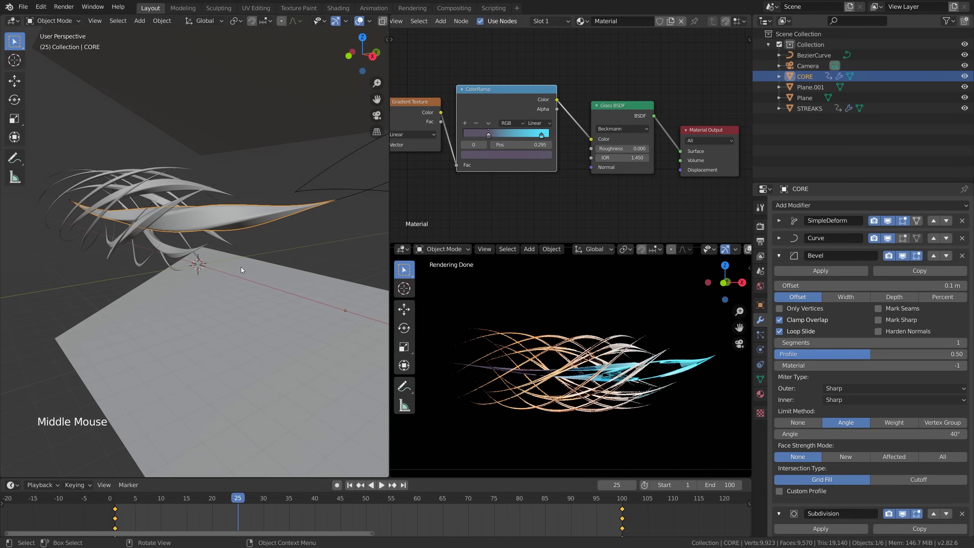
click(779, 255)
click(780, 273)
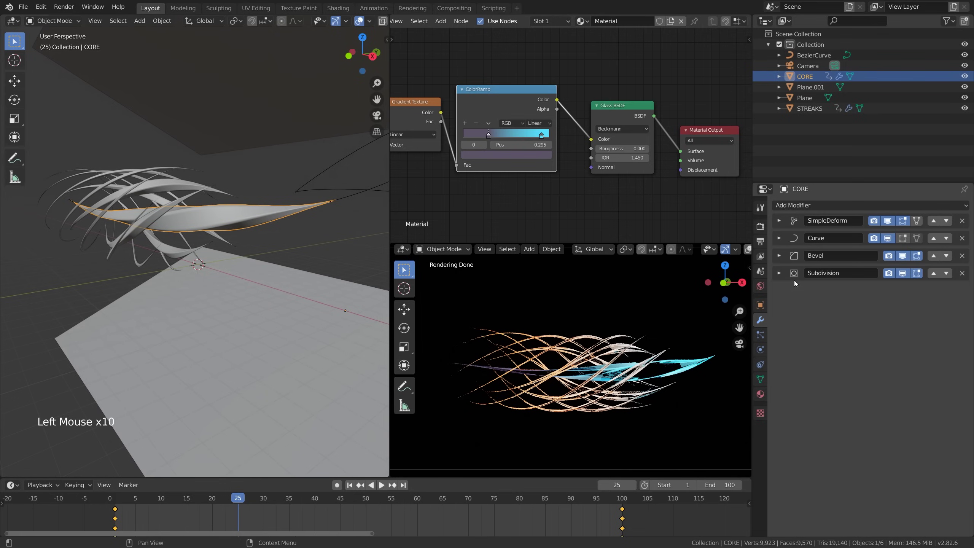
click(780, 221)
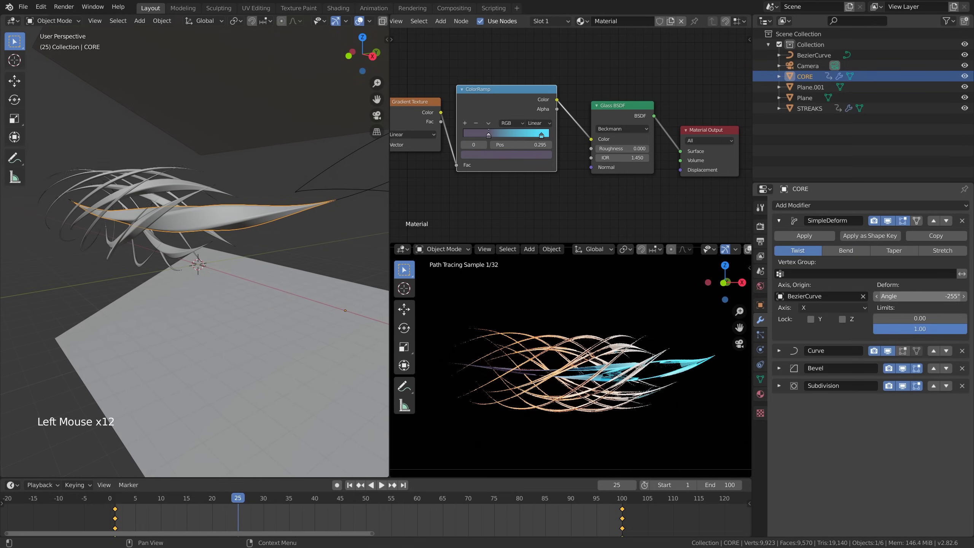
drag(920, 296, 921, 296)
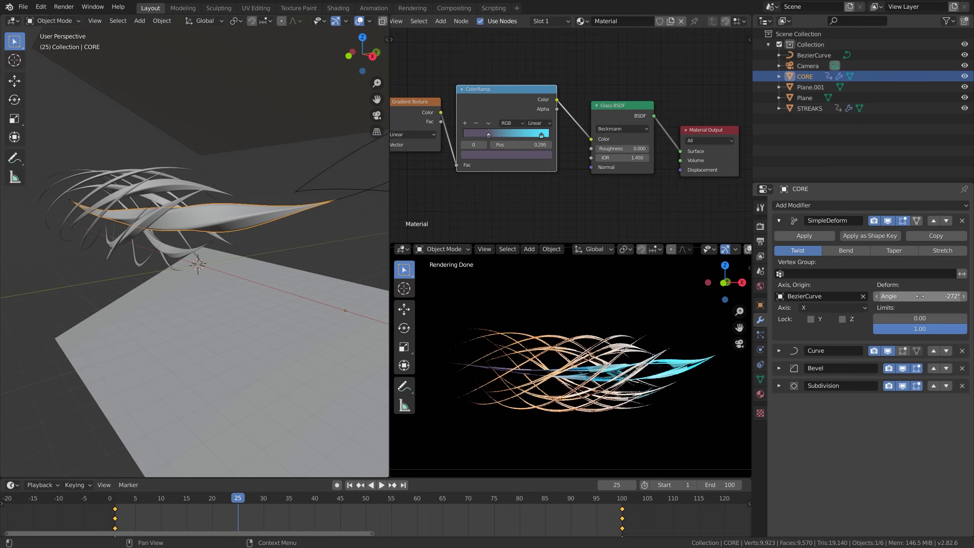
key(Return)
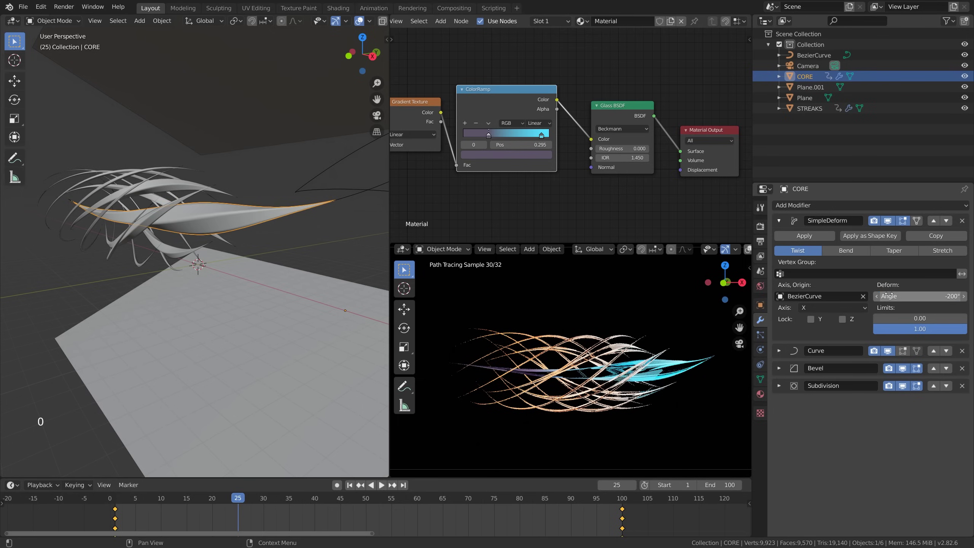
Try a SimpleDeform twist angle of -100° on the STREAKS object, settling on -150°.
click(168, 219)
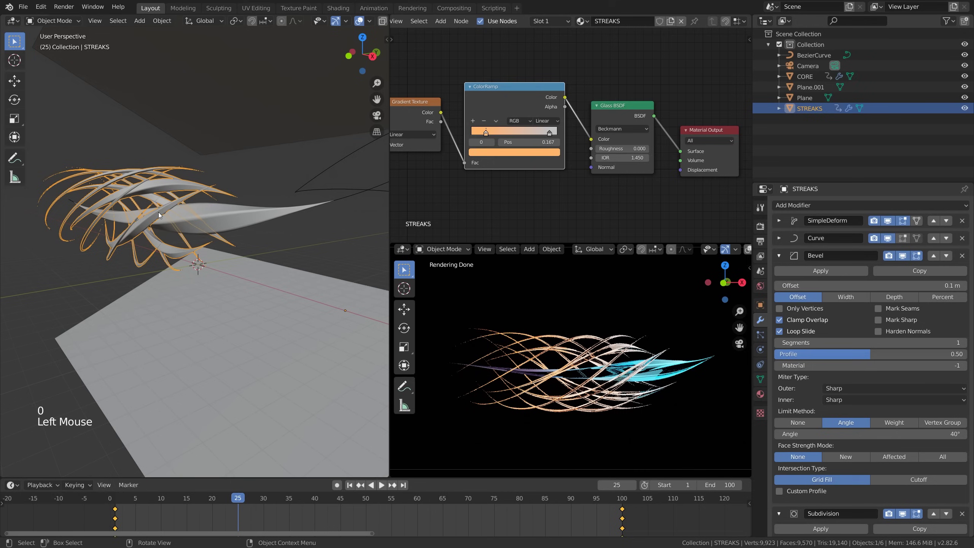
click(779, 255)
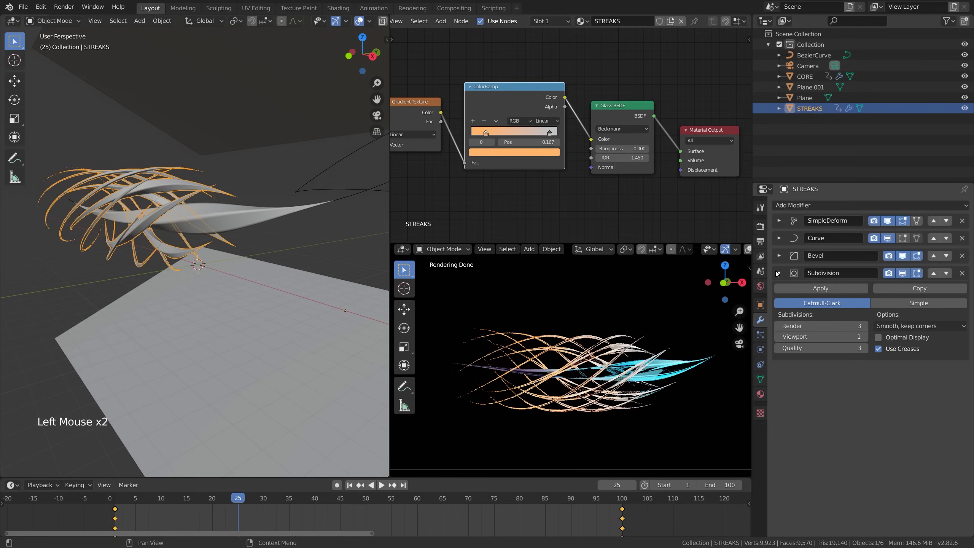
click(779, 273)
click(779, 220)
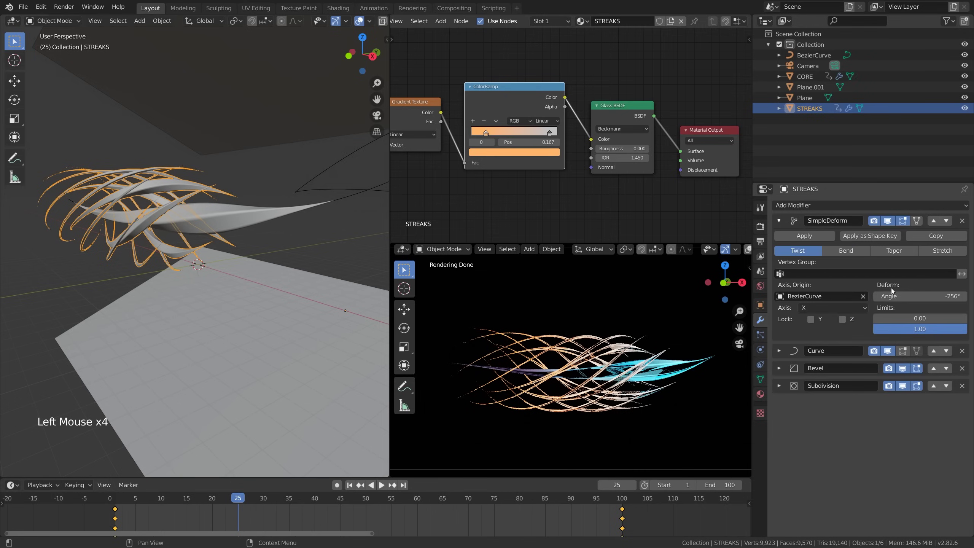
click(914, 296)
text(-100)
key(Return)
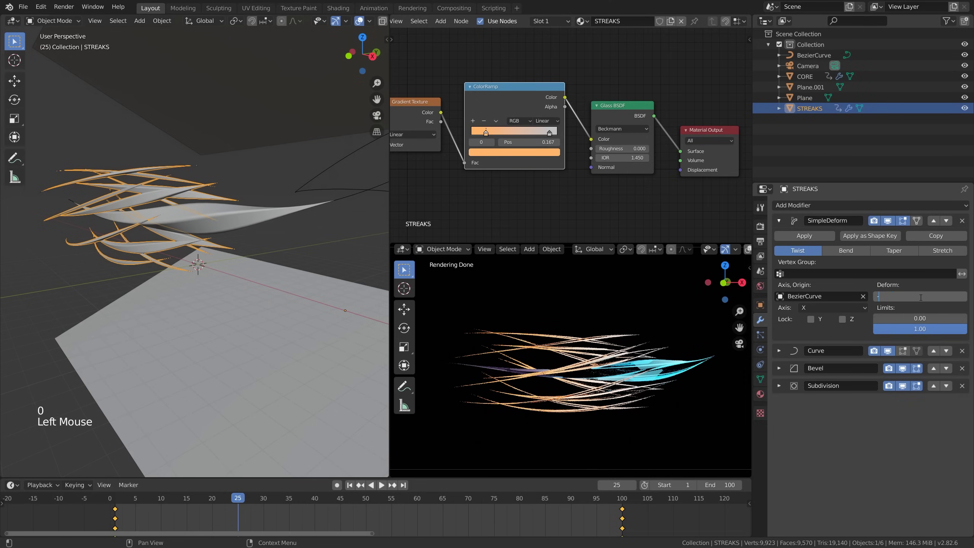
key(Return)
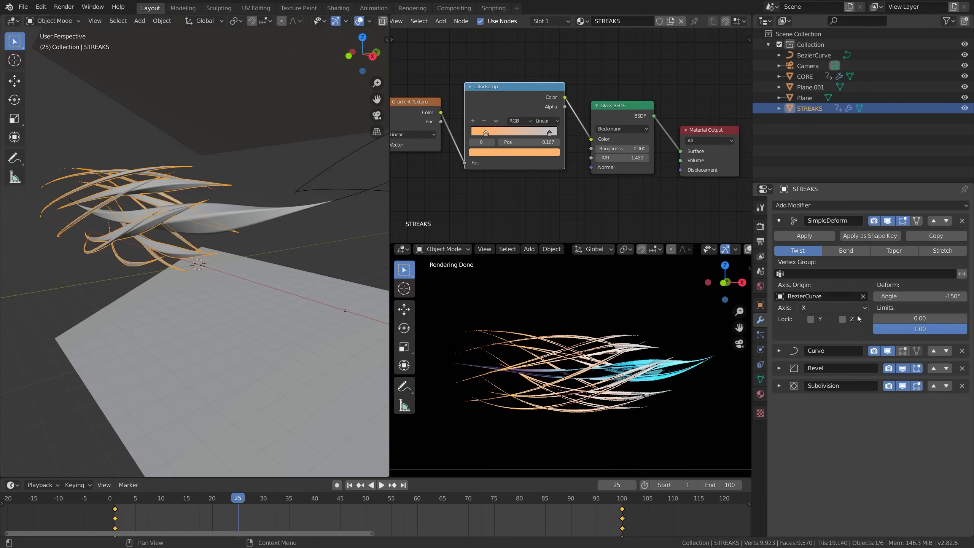
mouse_move(234, 500)
mouse_down()
mouse_move(201, 501)
mouse_move(236, 503)
mouse_up()
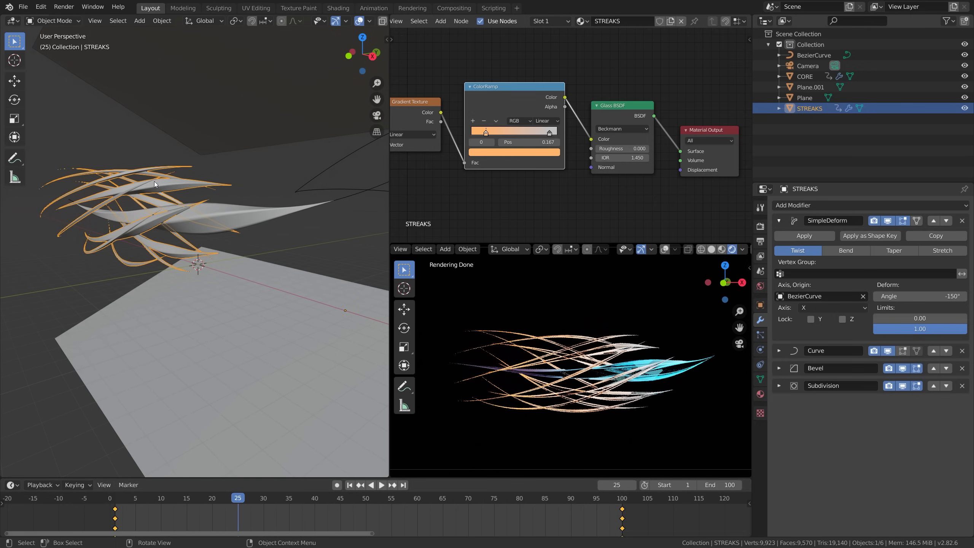
In the STREAKS mesh, select the four larger inner strands from the right view, separate them into their own object and return to Object Mode.
click(57, 21)
key(Tab)
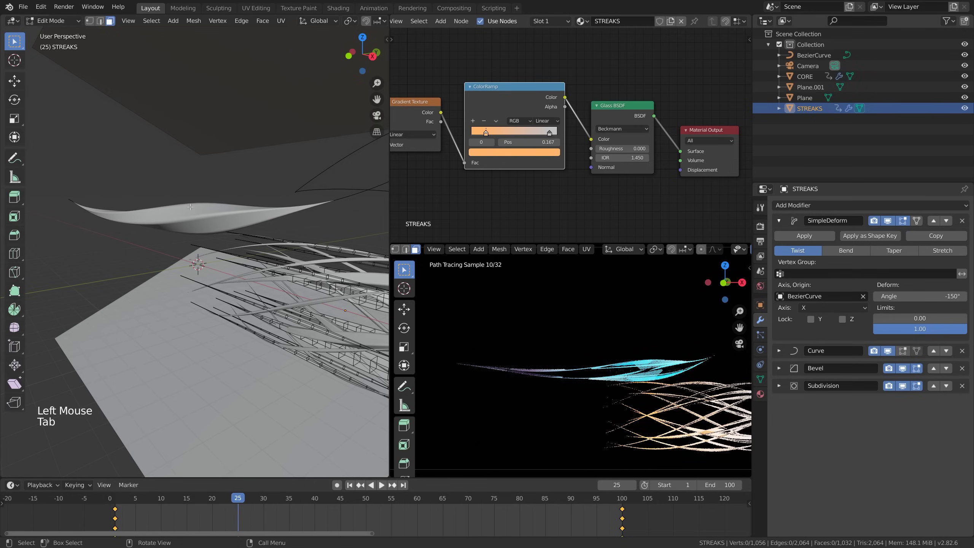
mouse_move(234, 330)
shift+middle_down()
mouse_move(192, 265)
mouse_move(215, 304)
shift+middle_up()
click(365, 55)
scroll(176, 223, up, 5)
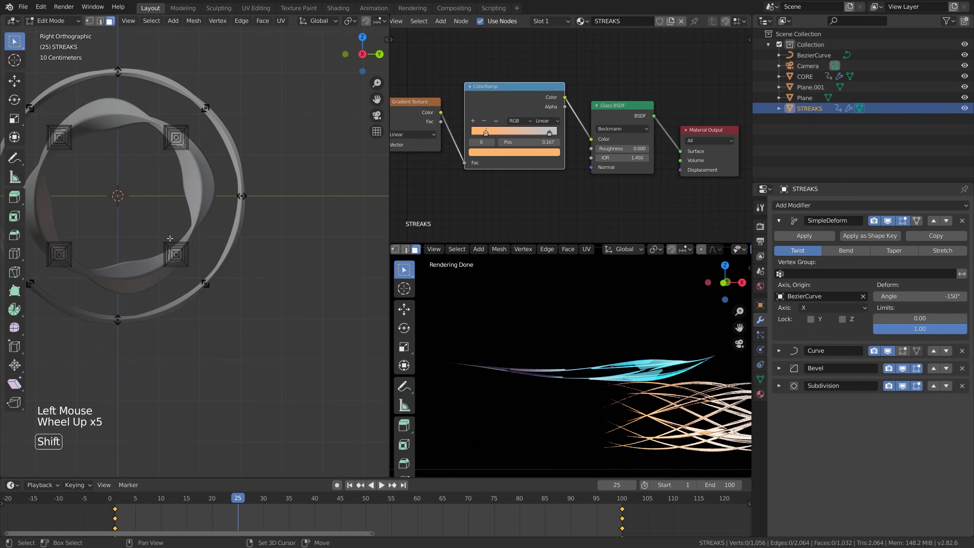
shift+middle_drag(100, 155, 176, 220)
scroll(176, 220, down, 1)
key(l)
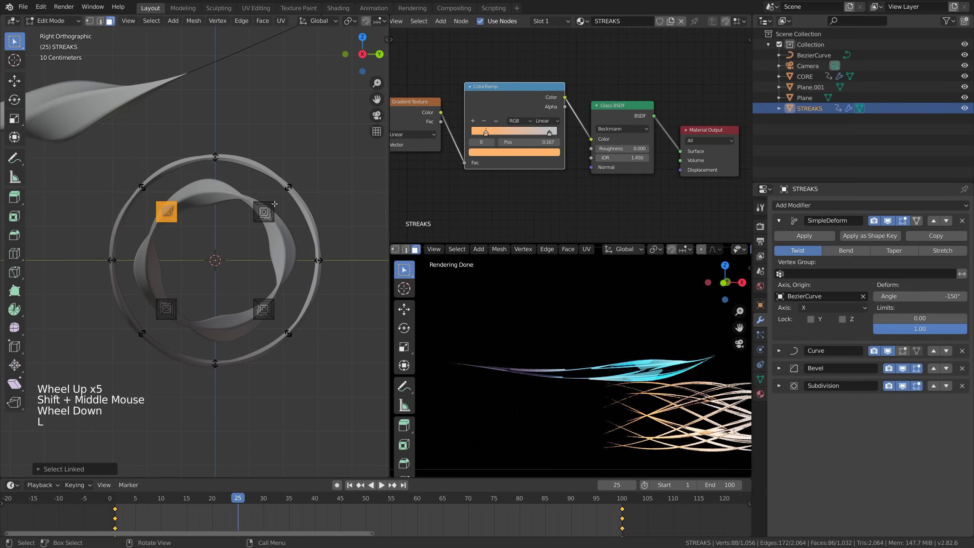
key(l)
key(l)
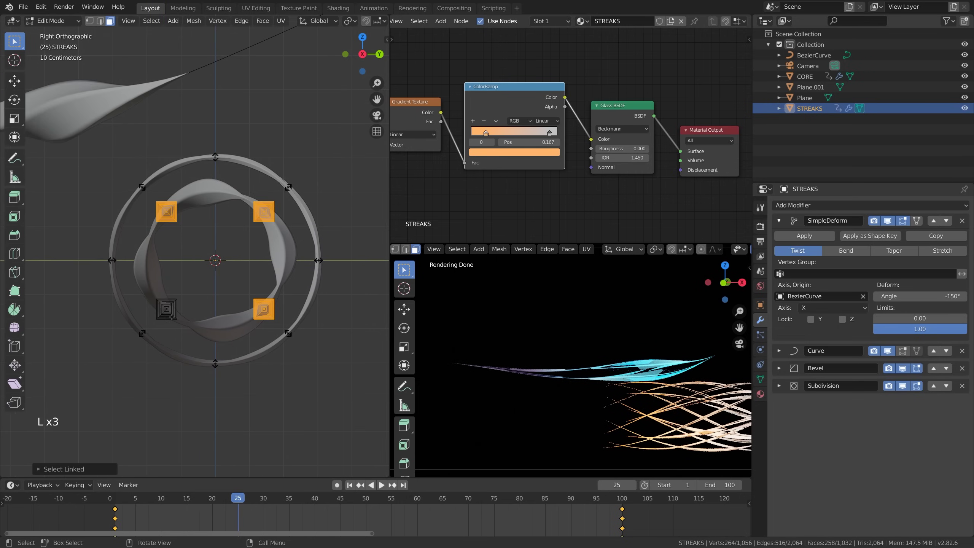
key(l)
mouse_move(171, 317)
middle_down()
mouse_move(235, 292)
mouse_move(264, 309)
middle_up()
scroll(203, 303, down, 5)
key(p)
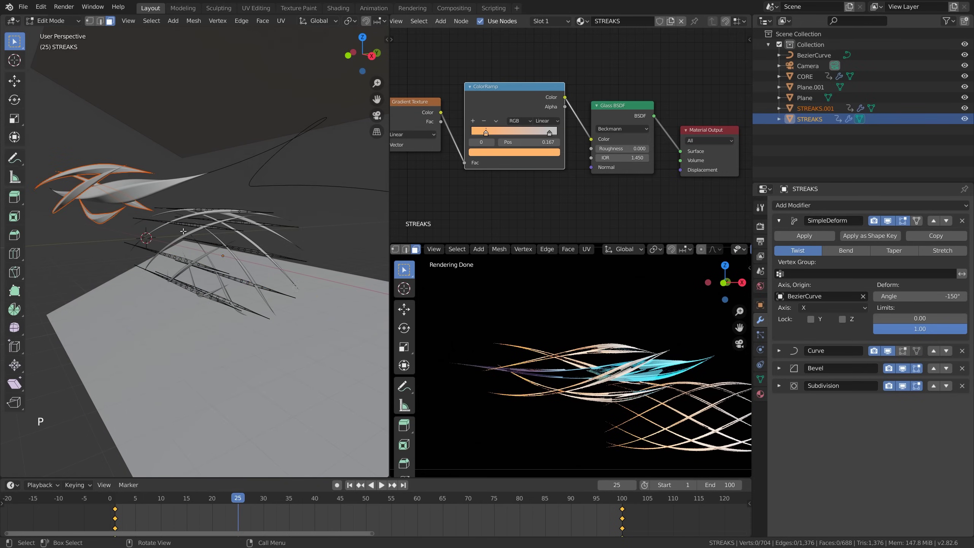
key(Tab)
Try a twist angle of -360° on the remaining thin STREAKS strands, settling on 150°.
mouse_move(177, 252)
shift+middle_down()
mouse_move(246, 276)
mouse_move(140, 176)
shift+middle_up()
click(134, 177)
middle_drag(259, 283, 275, 292)
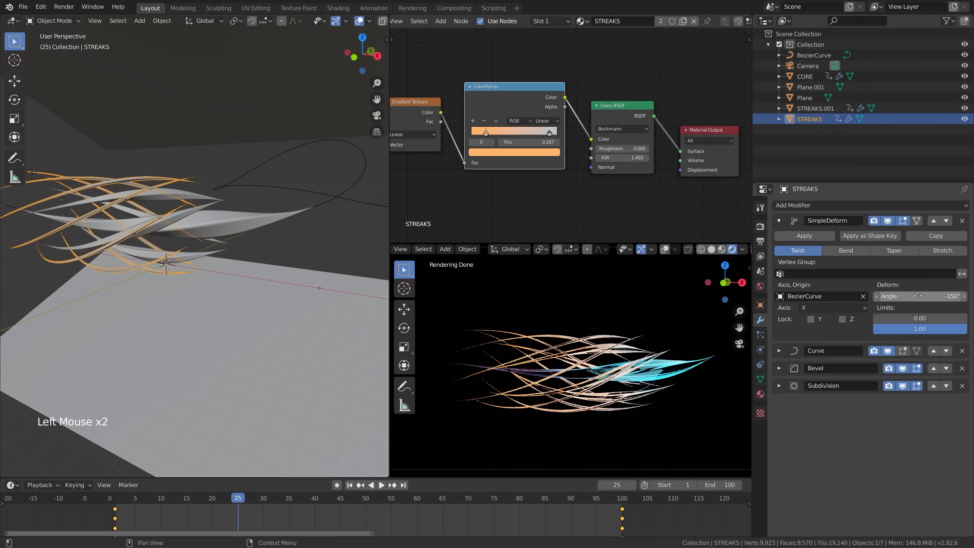
drag(918, 296, 848, 295)
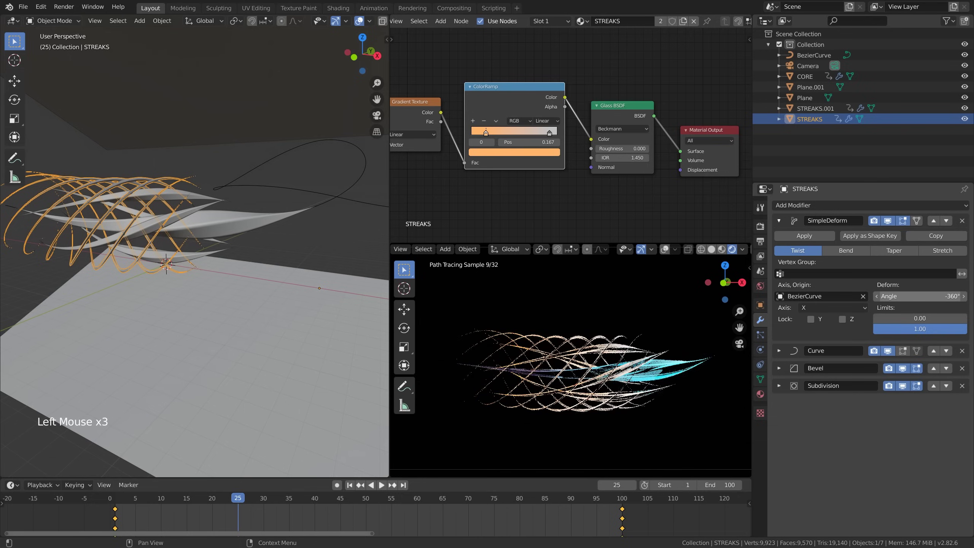
drag(918, 296, 900, 296)
text(150)
key(Return)
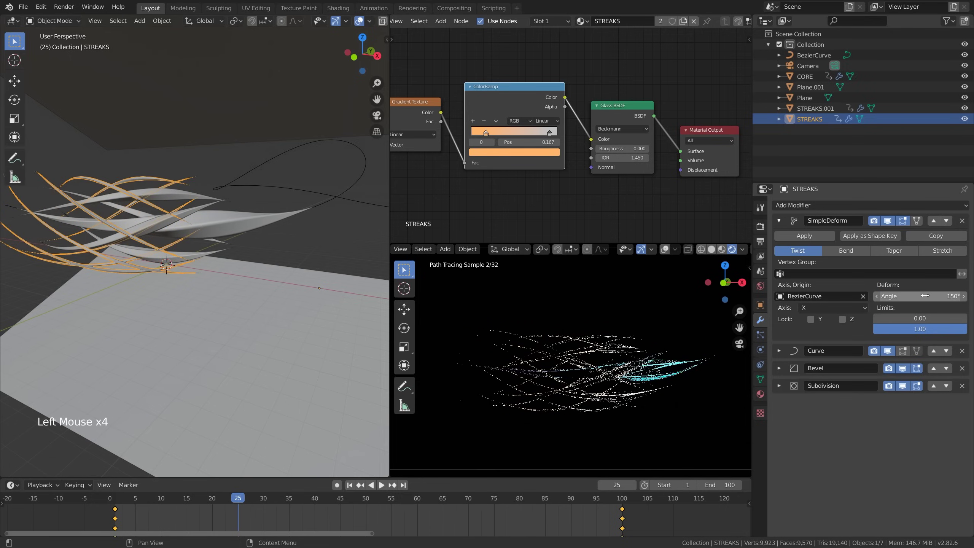
Preview the strands' animation in solid shading by scrubbing the timeline and playing it back.
click(224, 500)
drag(225, 500, 253, 499)
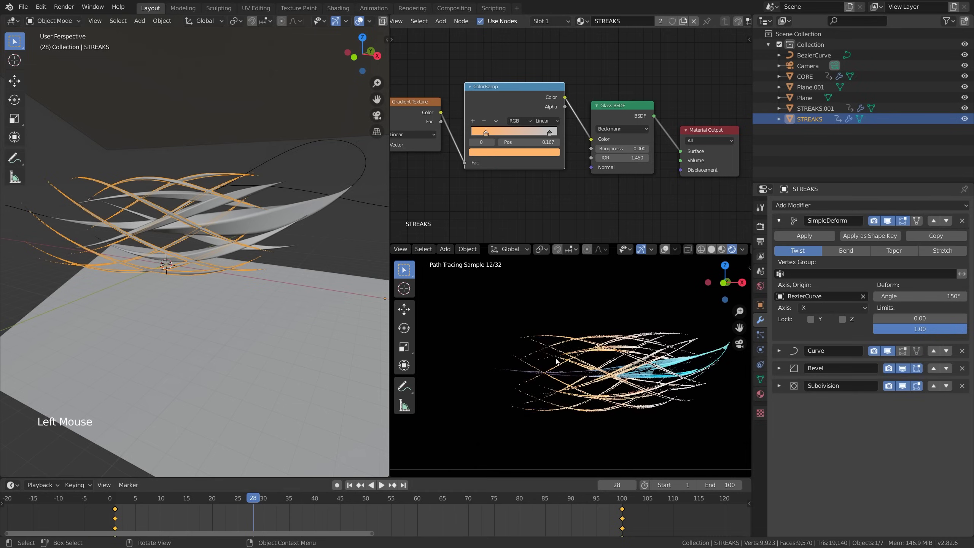
click(711, 249)
key(space)
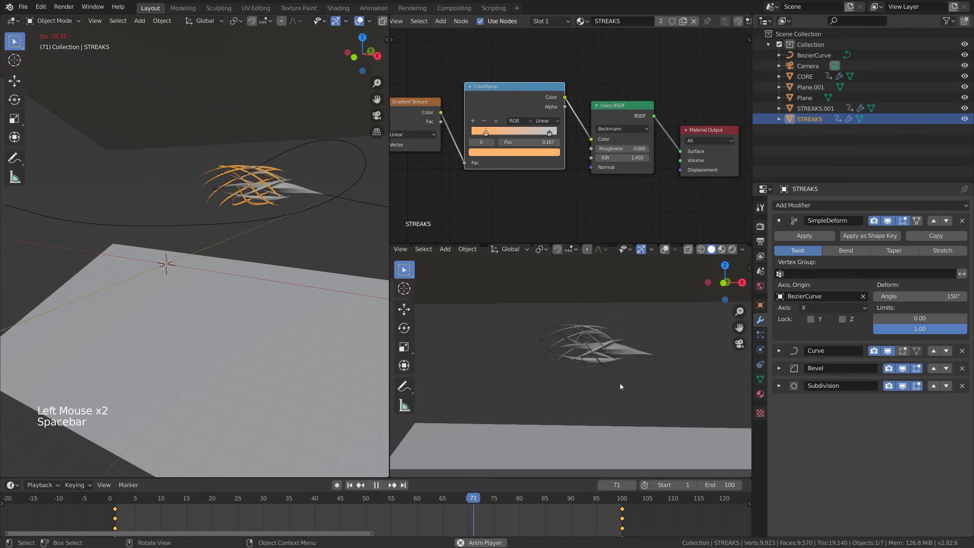
key(space)
click(290, 501)
drag(276, 504, 234, 509)
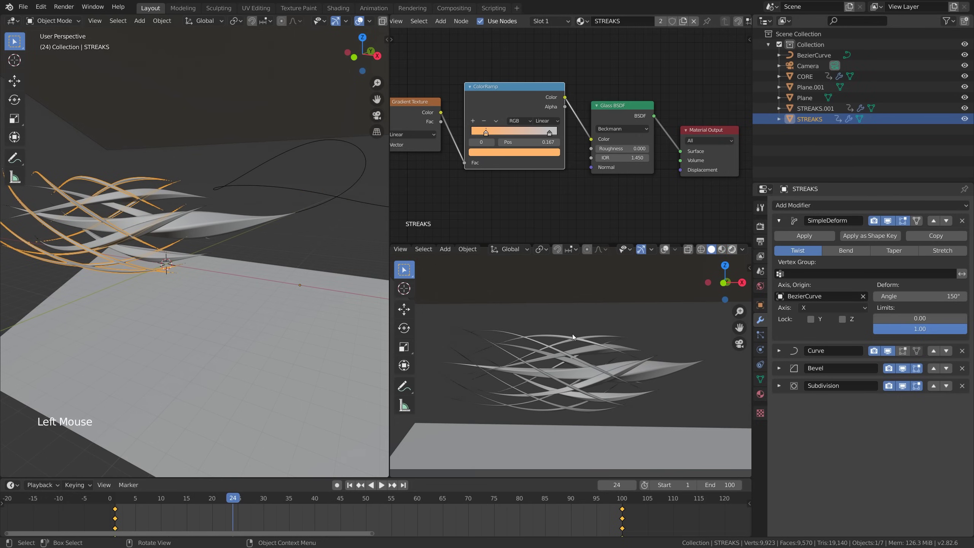
Switch the camera view back to rendered shading and render frame 25 as a still image.
click(732, 249)
click(61, 7)
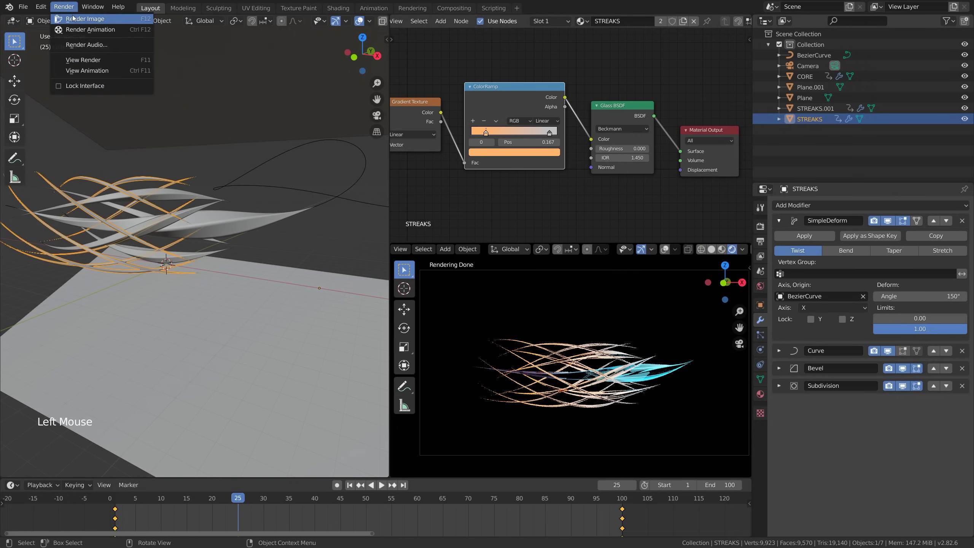
click(80, 19)
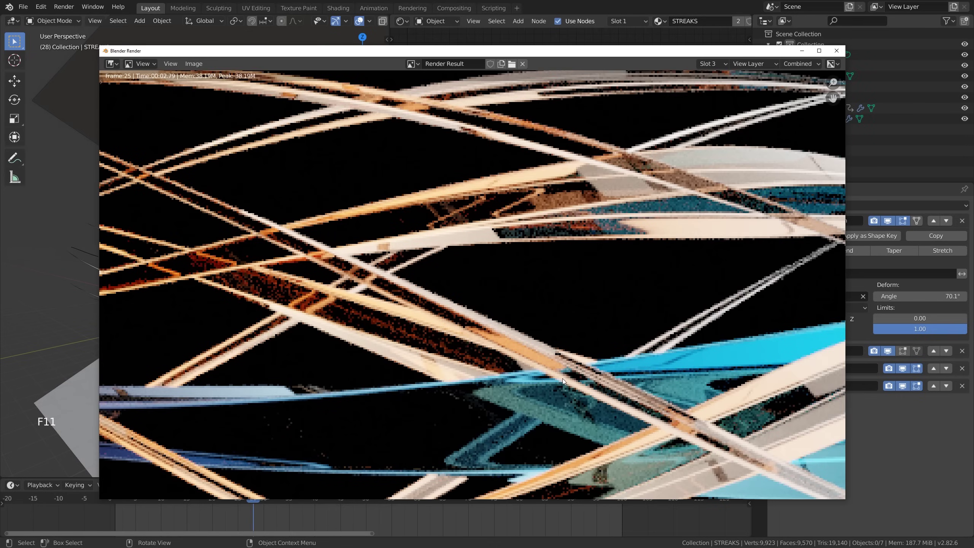
Compare the frame 25 renders stored in slots 1, 2 and 3, including the area around the core strand's tip.
key(1)
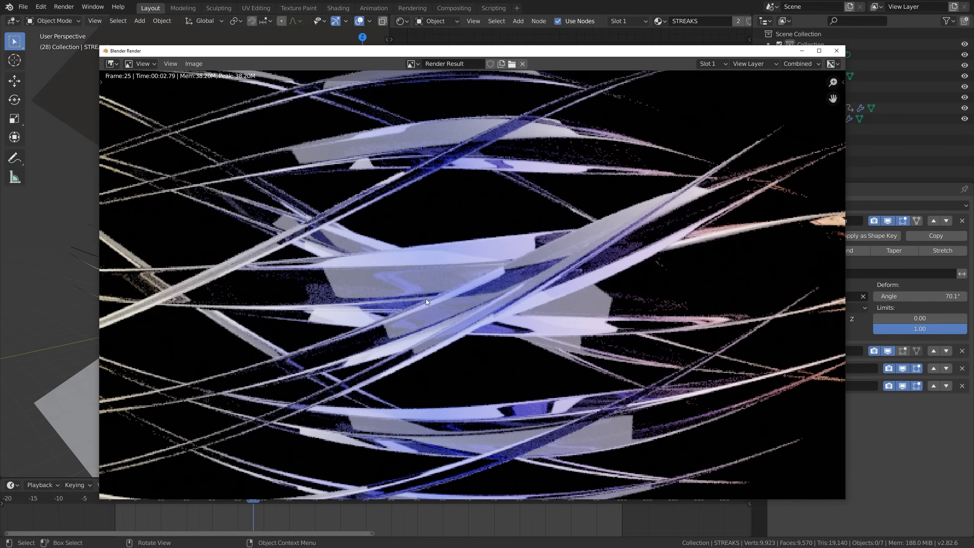
key(2)
key(3)
middle_drag(603, 280, 468, 293)
key(1)
key(2)
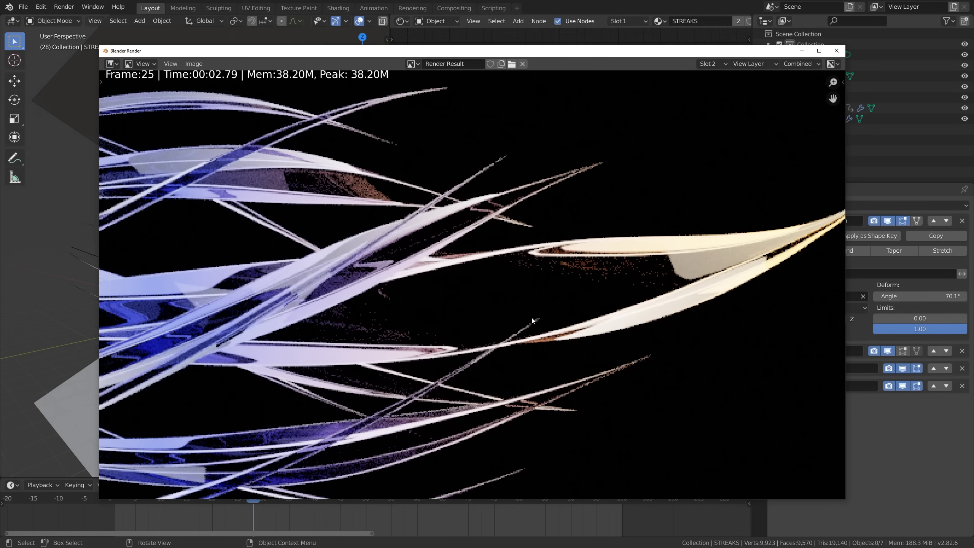
key(3)
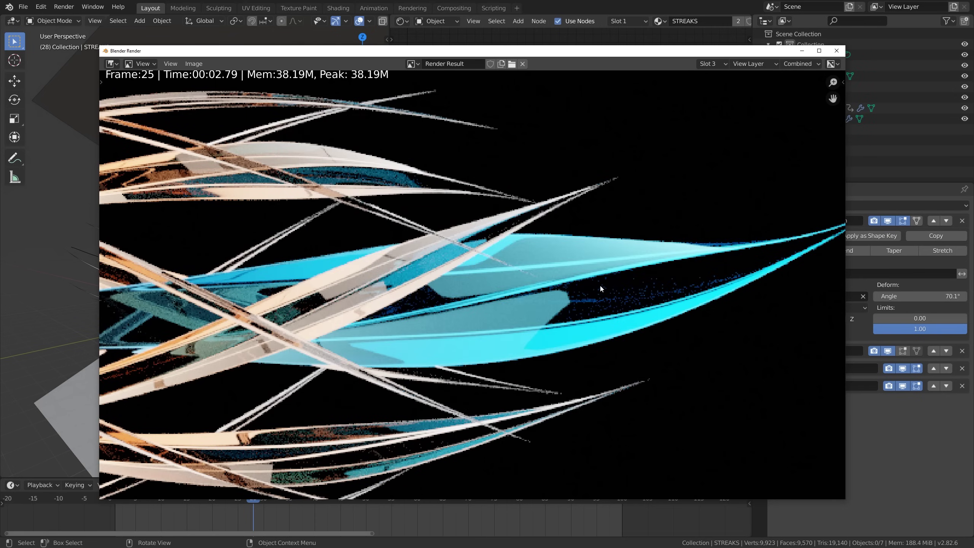
Leave the render result and enable the Denoising Data pass for the view layer.
scroll(564, 284, down, 4)
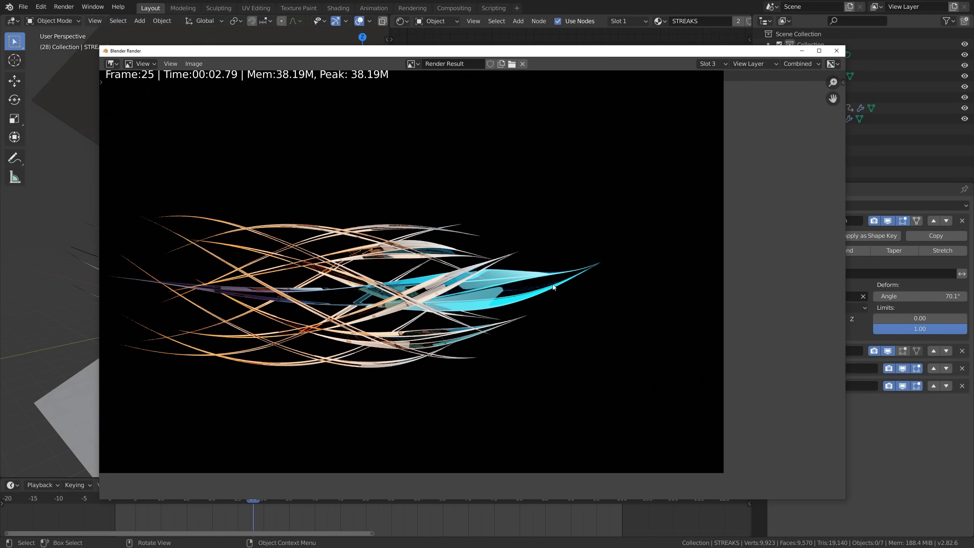
key(Escape)
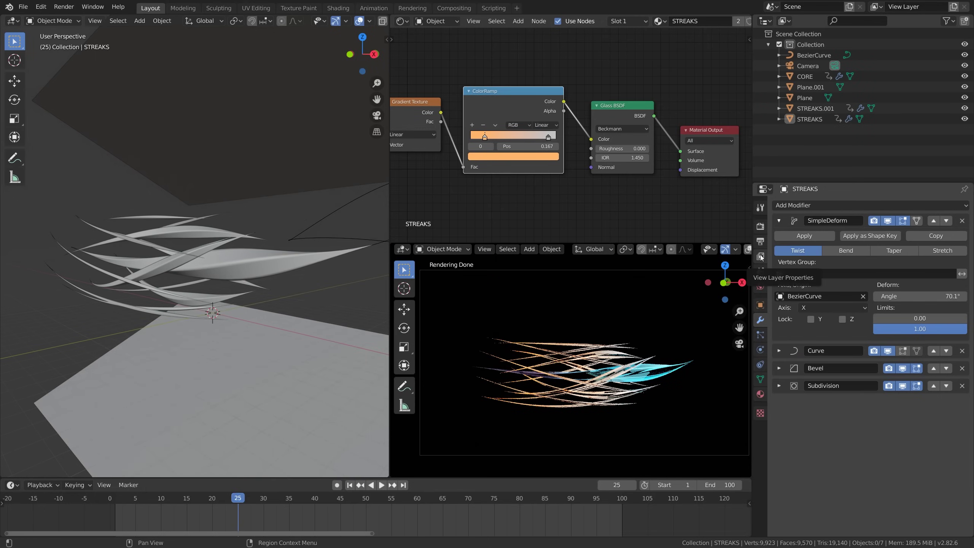
click(761, 257)
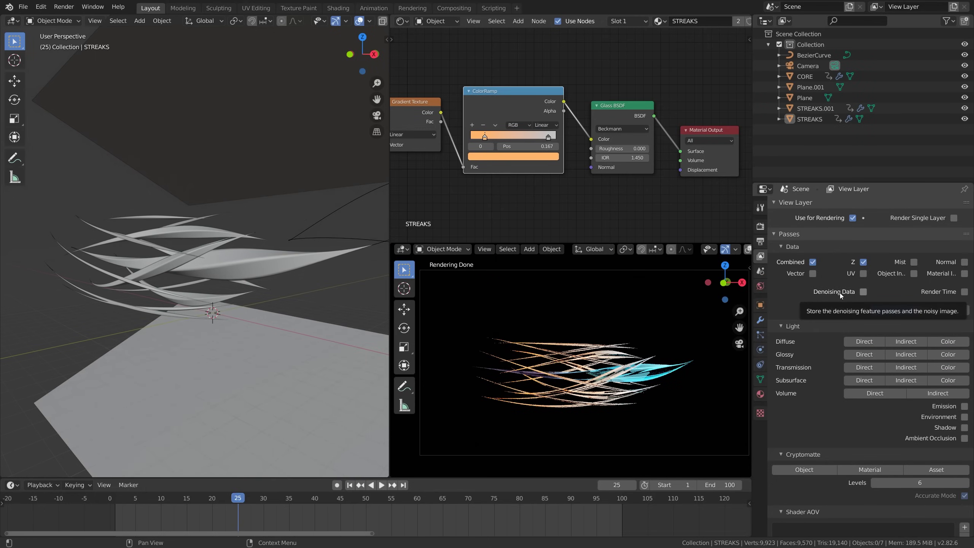
click(863, 293)
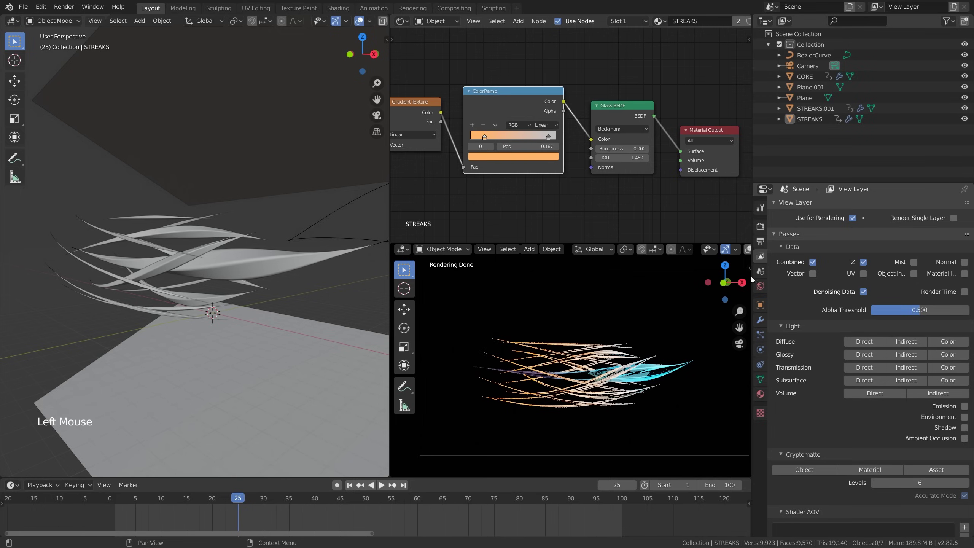
Switch the shader node area to the Compositor and enable nodes for the scene.
click(403, 21)
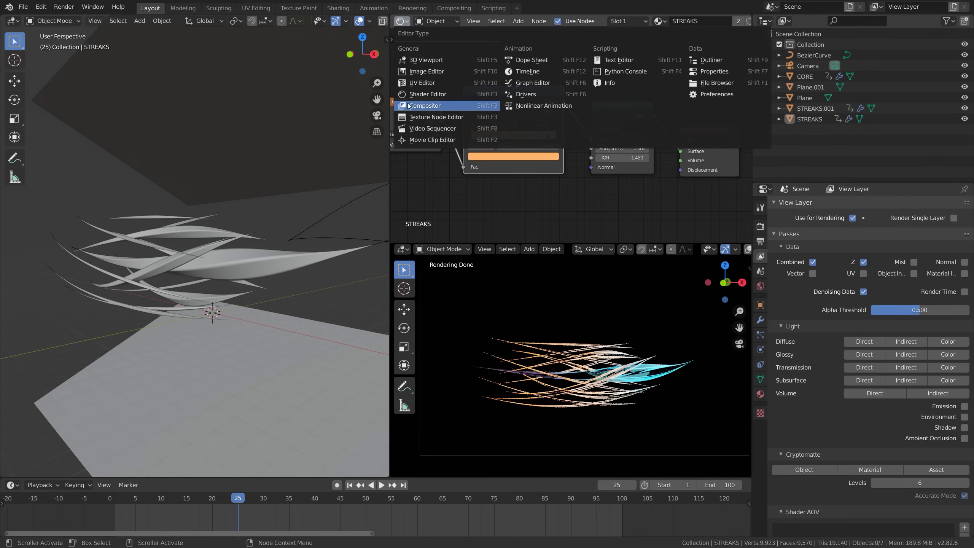
click(447, 104)
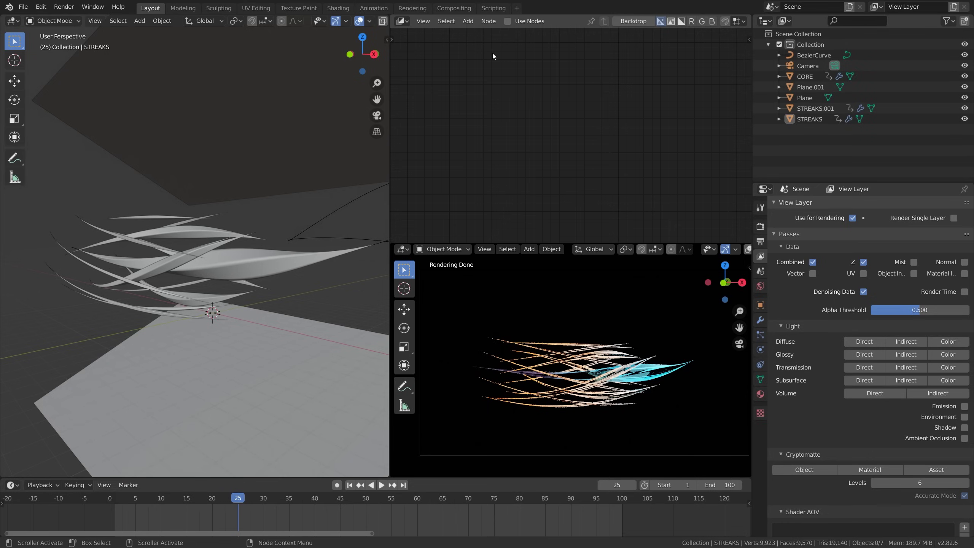
click(518, 22)
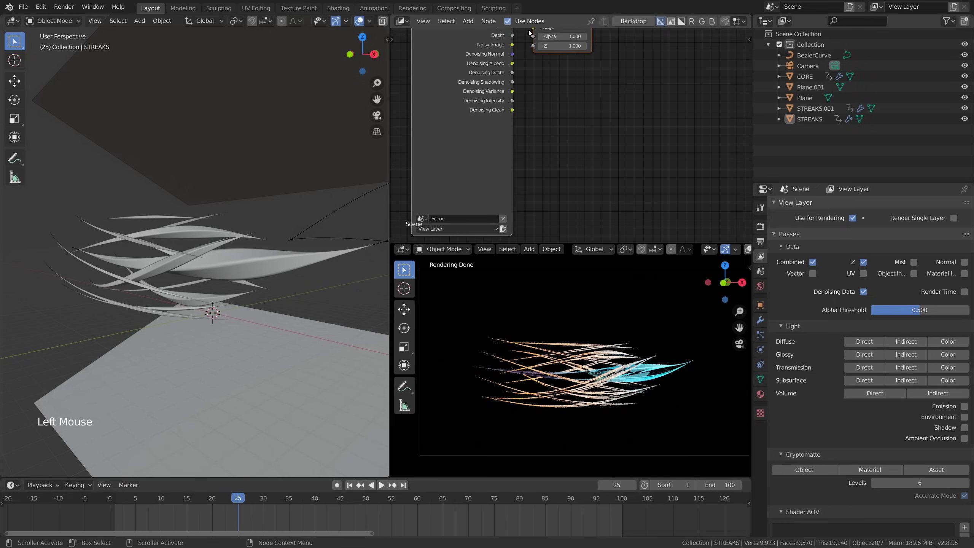
scroll(562, 90, down, 3)
middle_drag(561, 90, 554, 110)
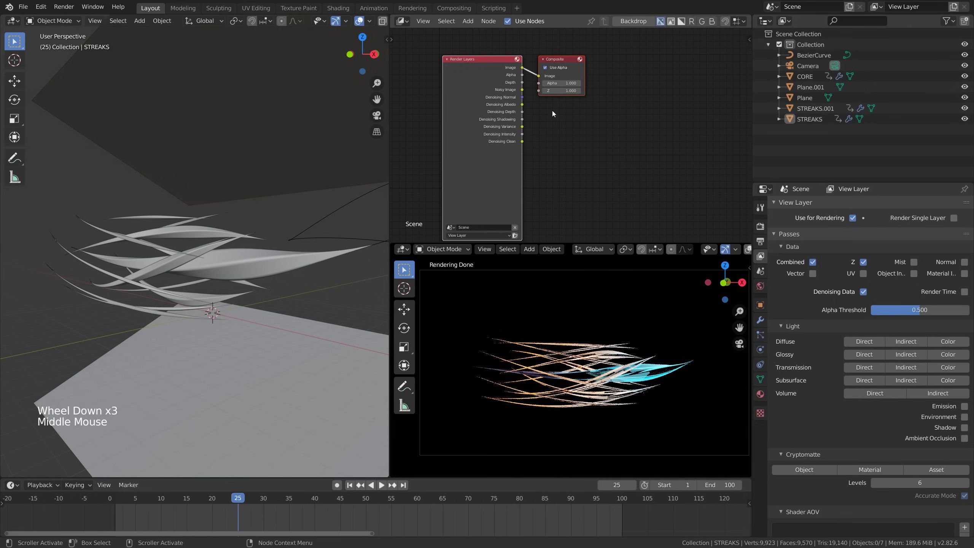
Spread the Render Layers and Composite nodes apart to make room for another node between them.
click(476, 72)
drag(477, 72, 458, 63)
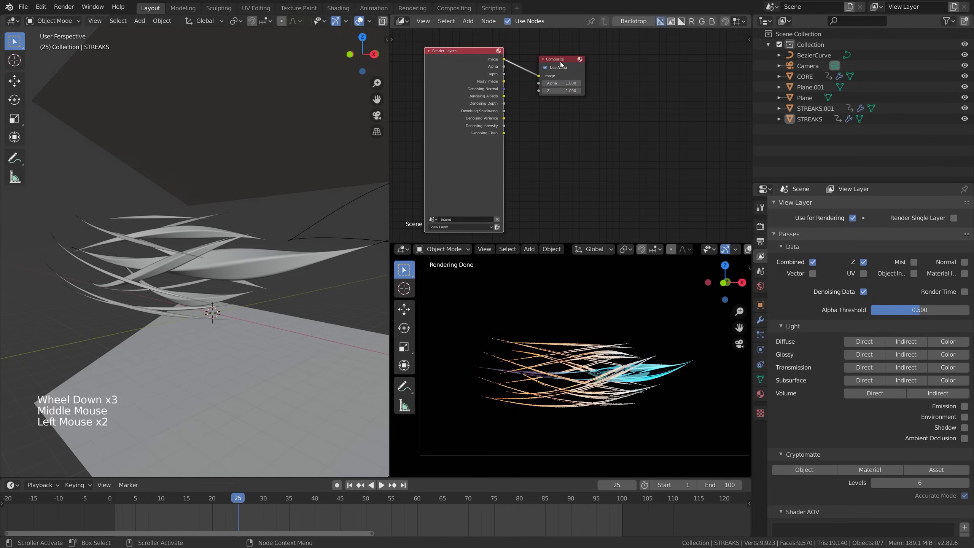
drag(561, 62, 651, 69)
drag(479, 77, 458, 76)
drag(645, 67, 652, 71)
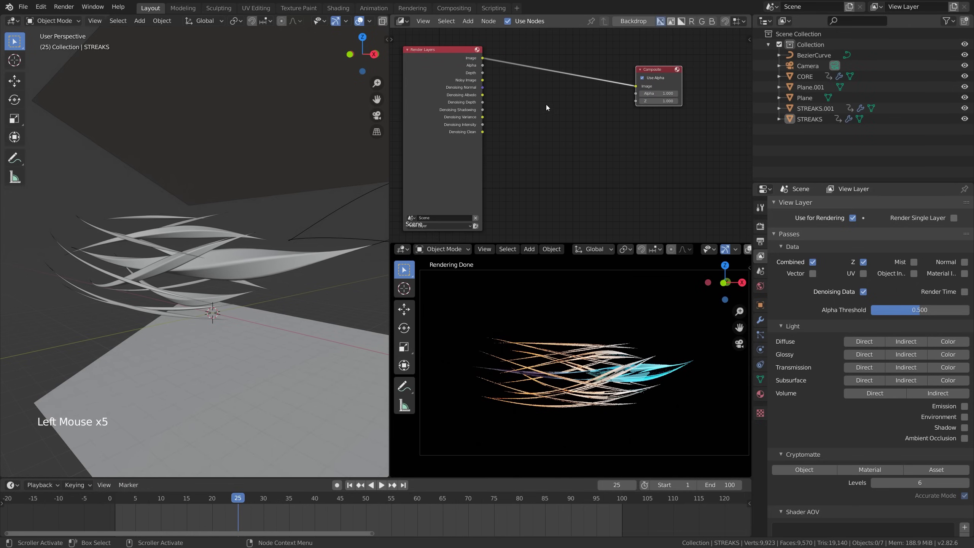
Add a Denoise node on the link between the Render Layers and Composite nodes.
key(shift+a)
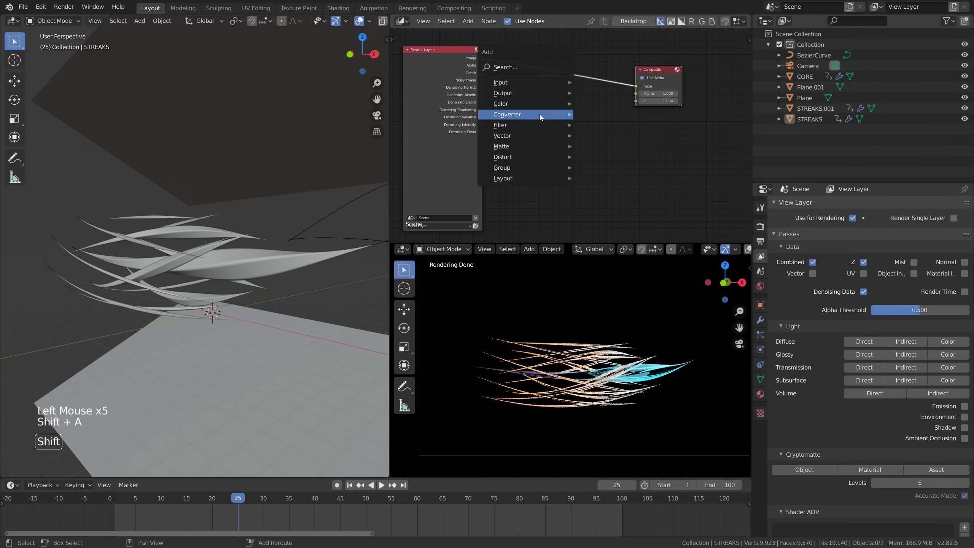
click(525, 69)
text(denoise)
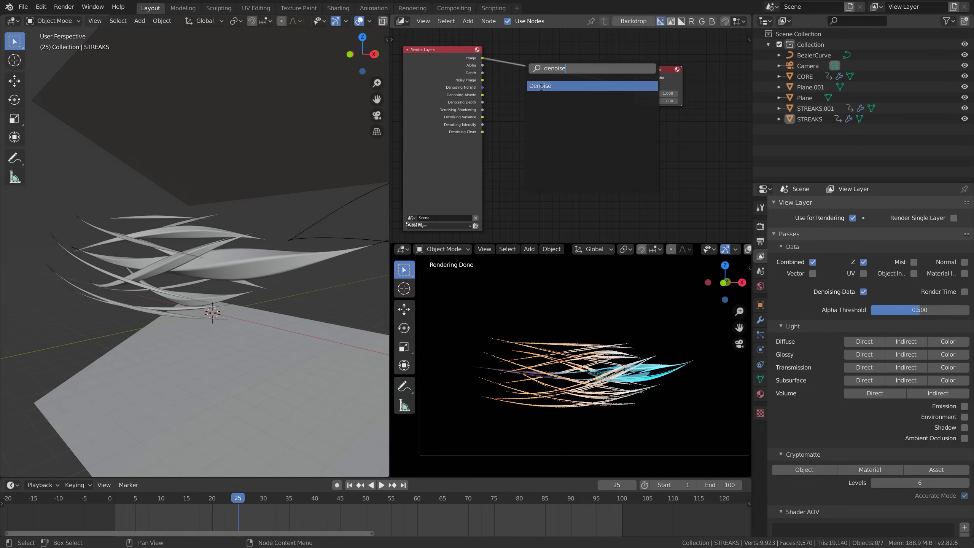
click(541, 86)
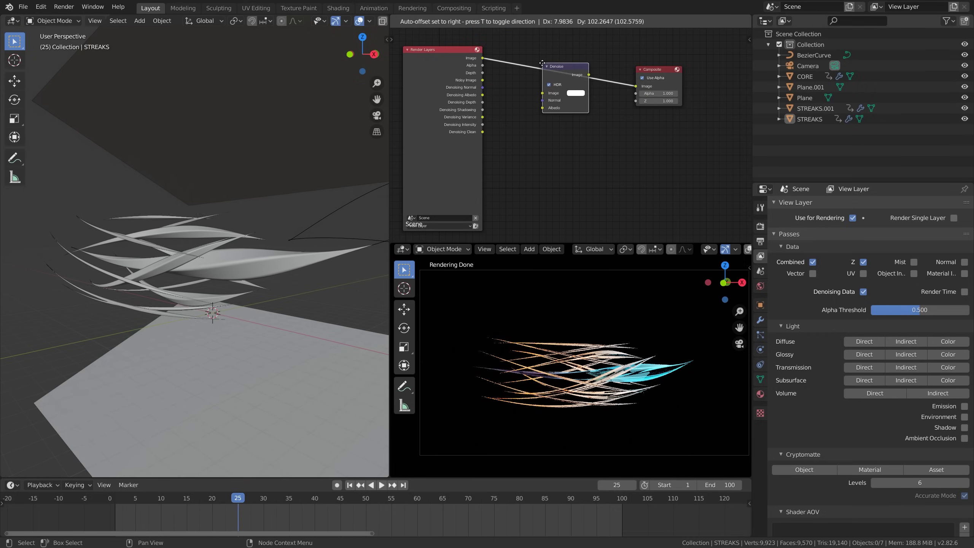
click(522, 77)
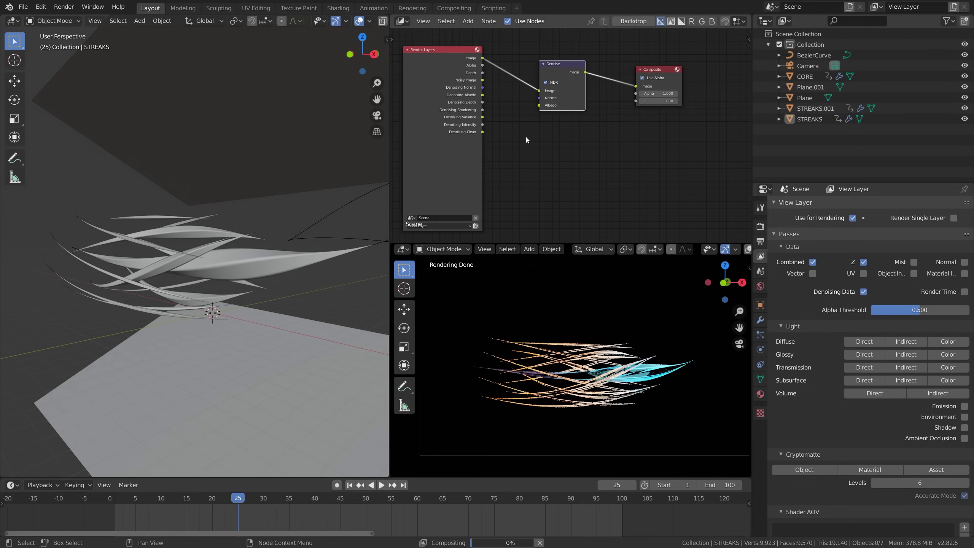
Connect Render Layers' Noisy Image, Denoising Normal and Denoising Albedo outputs to the Denoise node's Image, Normal and Albedo inputs.
key(ctrl+space)
key(Home)
ctrl+drag(331, 98, 469, 214)
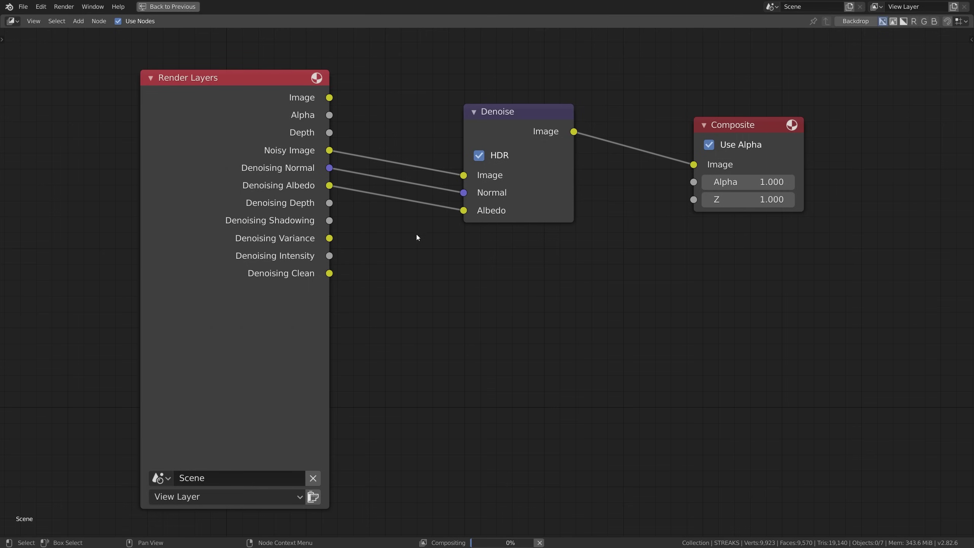
key(ctrl+space)
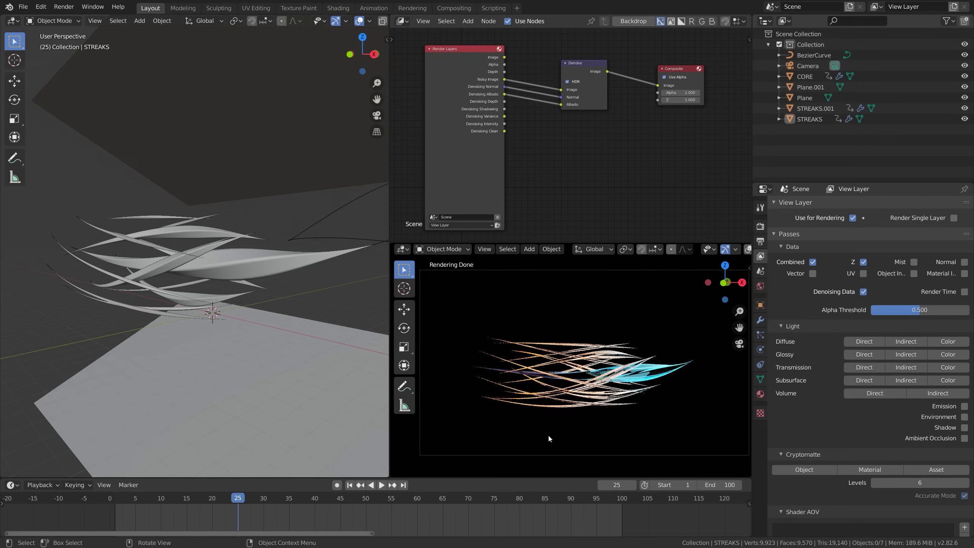
Render frame 25 with the denoising setup into slot 4 and examine the core strand up close.
key(F12)
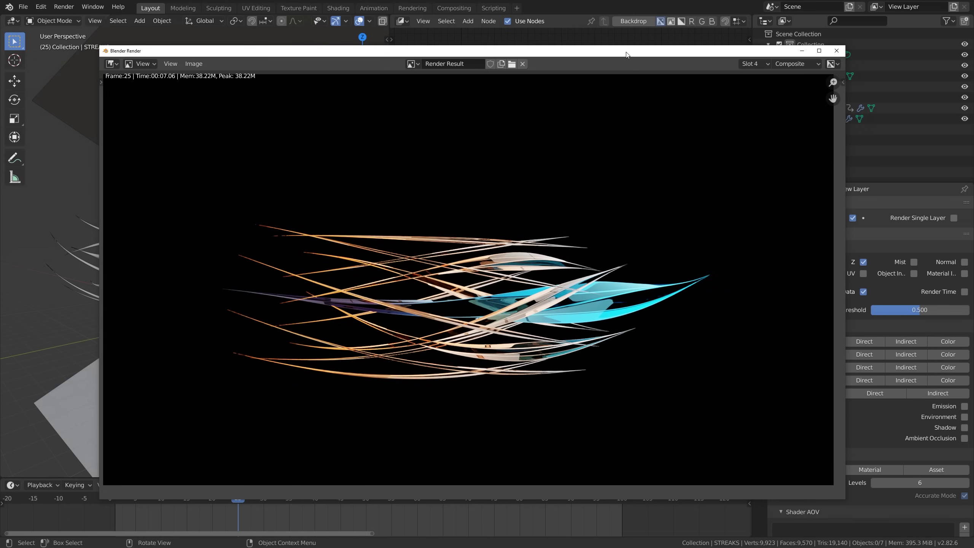
scroll(544, 360, up, 7)
scroll(548, 374, down, 3)
middle_drag(725, 333, 378, 267)
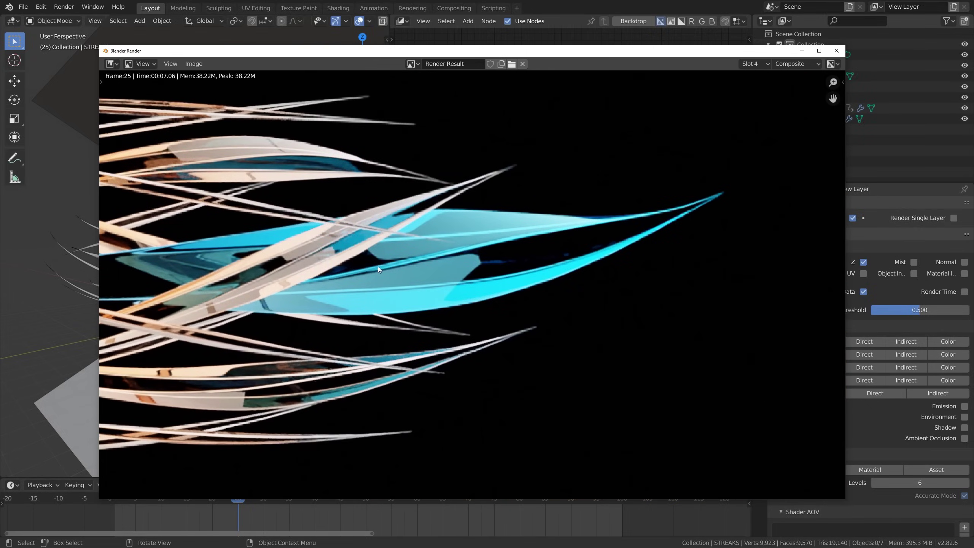
scroll(537, 269, up, 3)
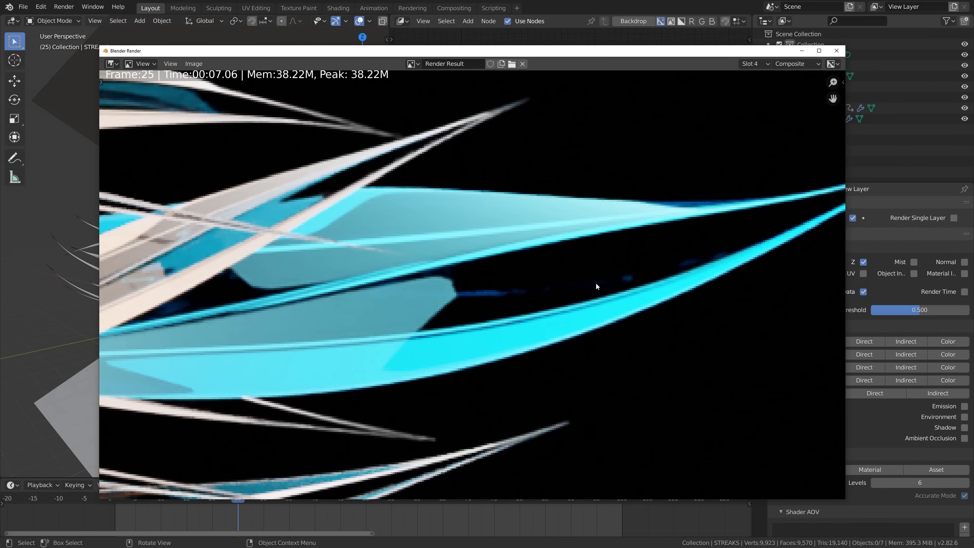
scroll(587, 291, down, 4)
scroll(545, 318, up, 4)
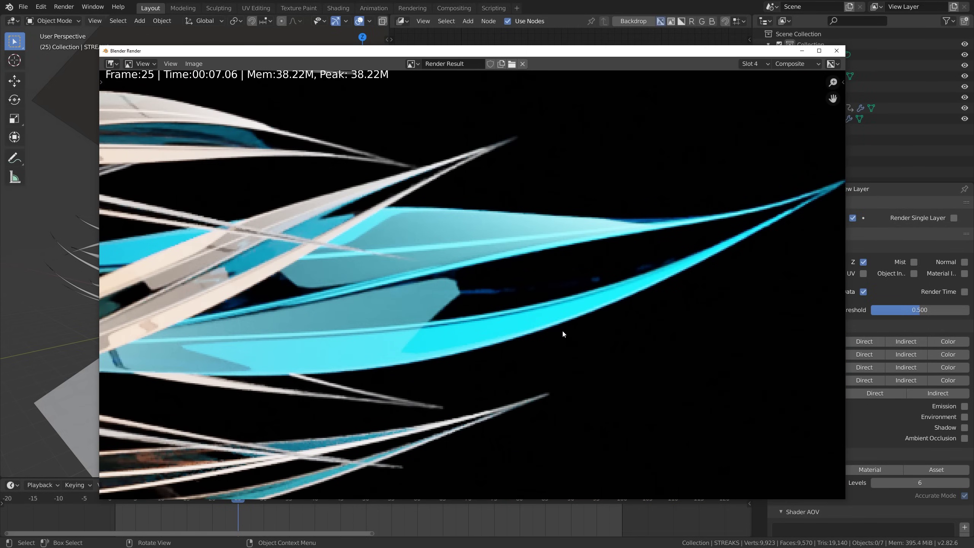
Compare the denoised slot 4 render with the previously stored renders, up close and as a whole, and close the render window.
key(j)
key(j)
scroll(599, 326, up, 1)
middle_drag(634, 324, 550, 333)
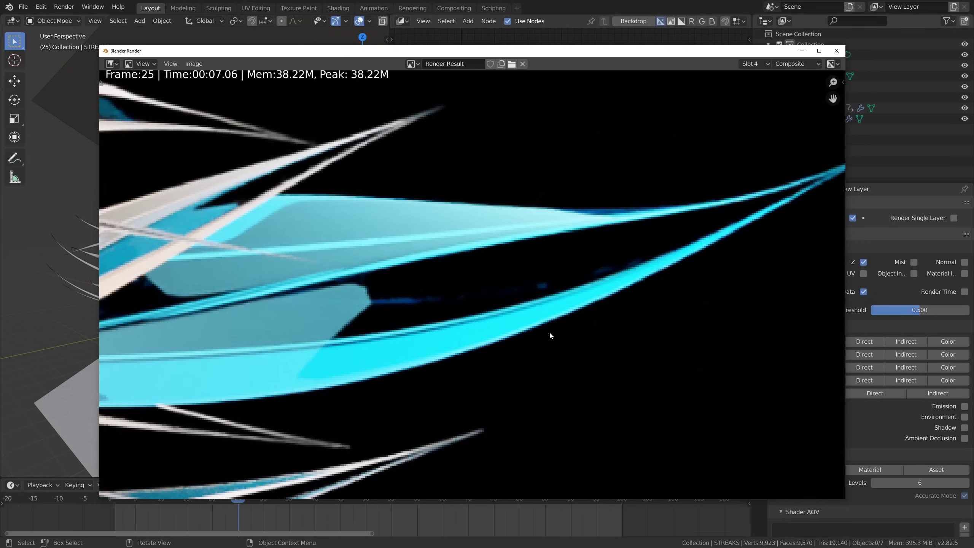
key(alt+j)
key(j)
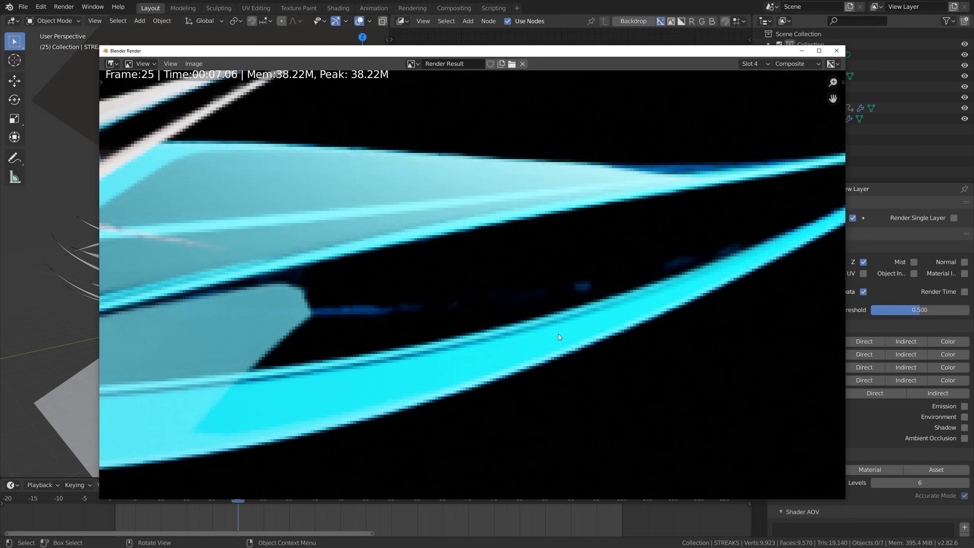
key(alt+j)
key(j)
scroll(547, 312, down, 9)
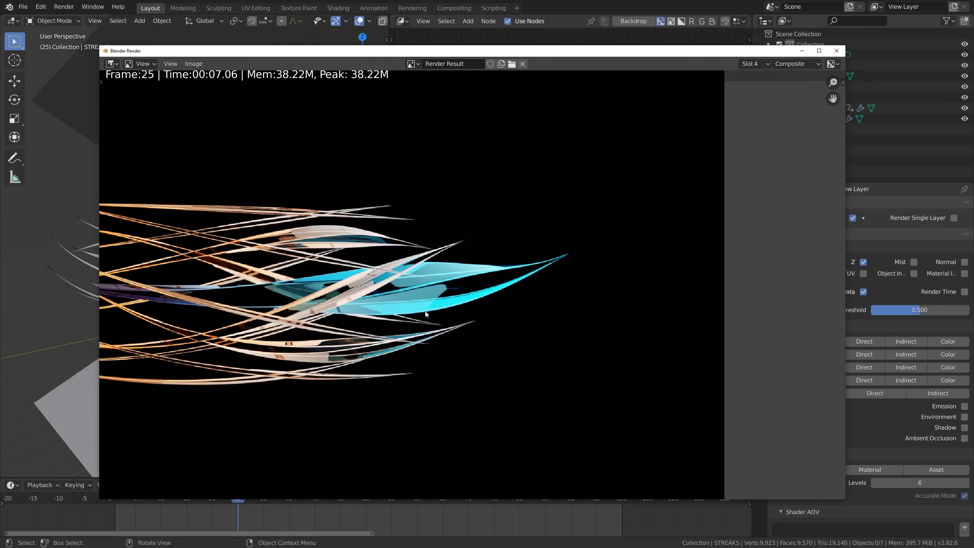
middle_drag(435, 316, 646, 316)
key(j)
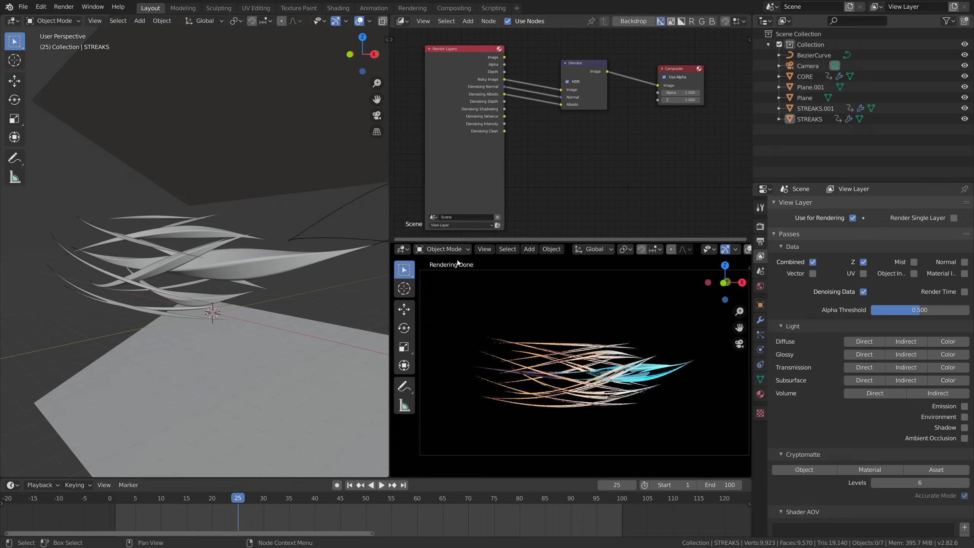
click(837, 50)
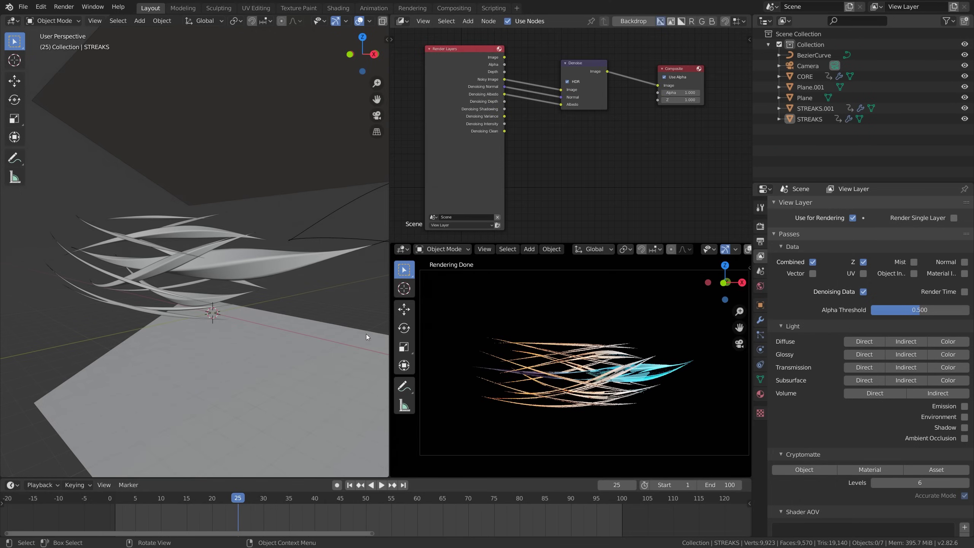
Set the render output's file format to FFmpeg video.
click(760, 241)
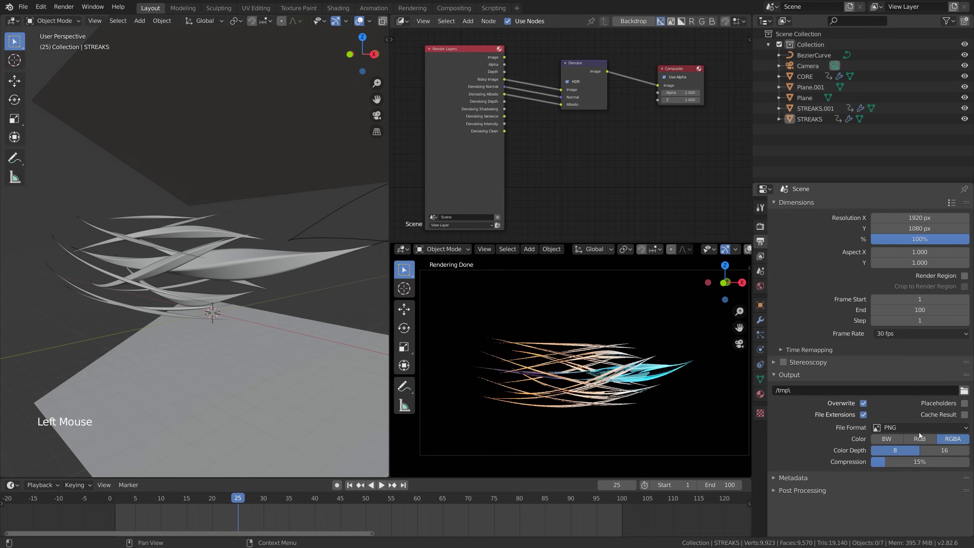
click(896, 428)
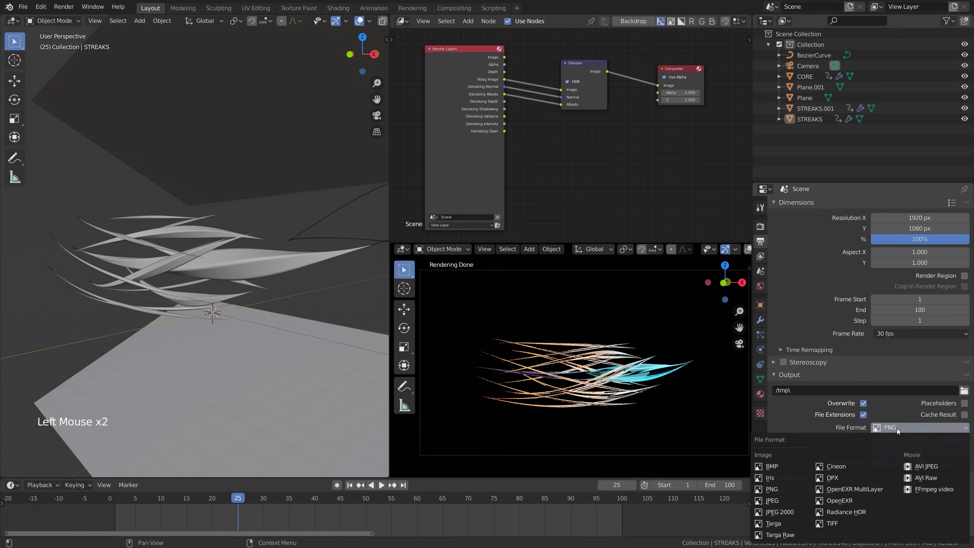
click(923, 490)
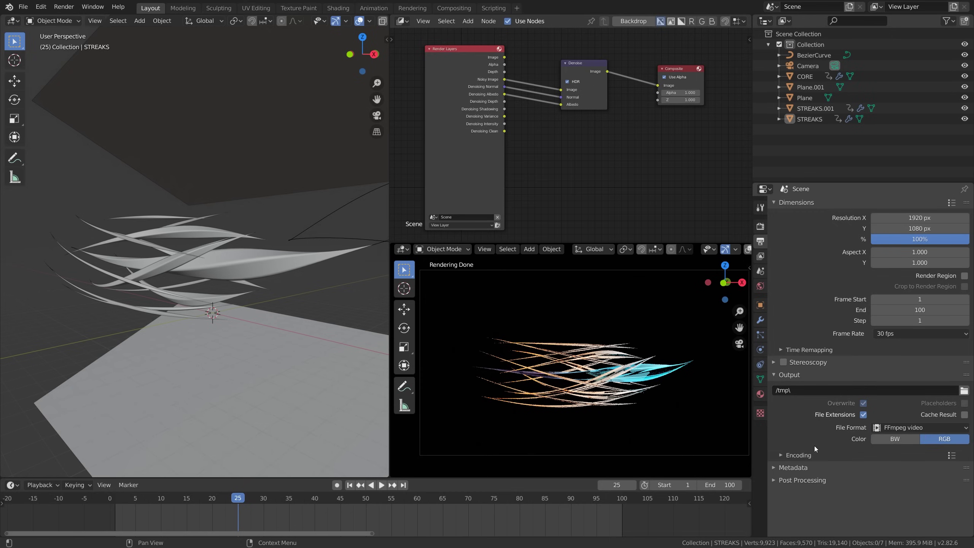
Set the video encoding to a Quicktime container with High quality output.
click(786, 456)
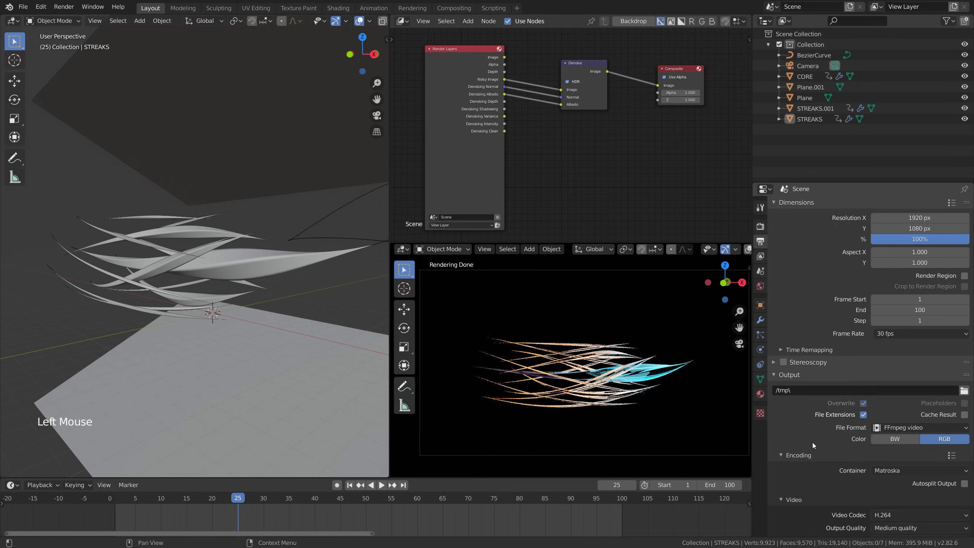
scroll(825, 430, down, 5)
click(886, 396)
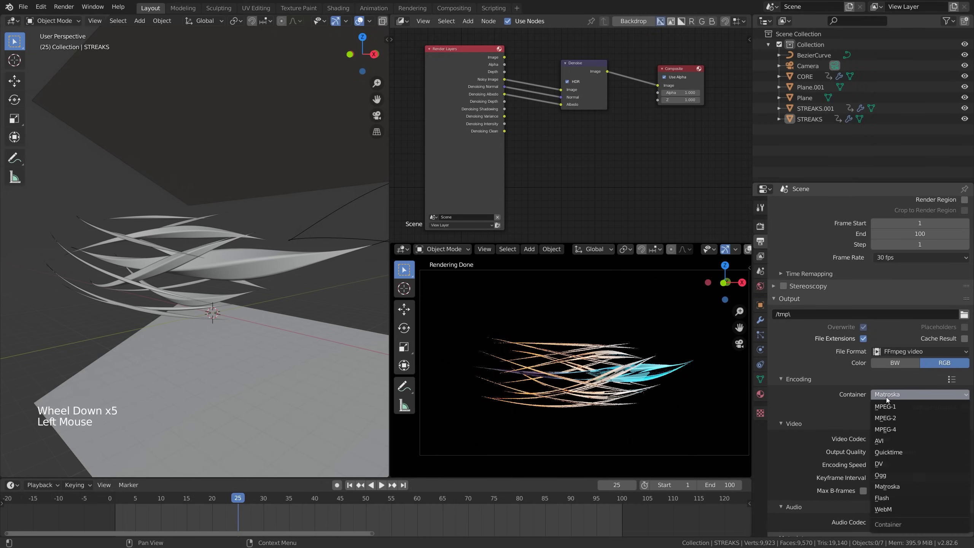
click(915, 453)
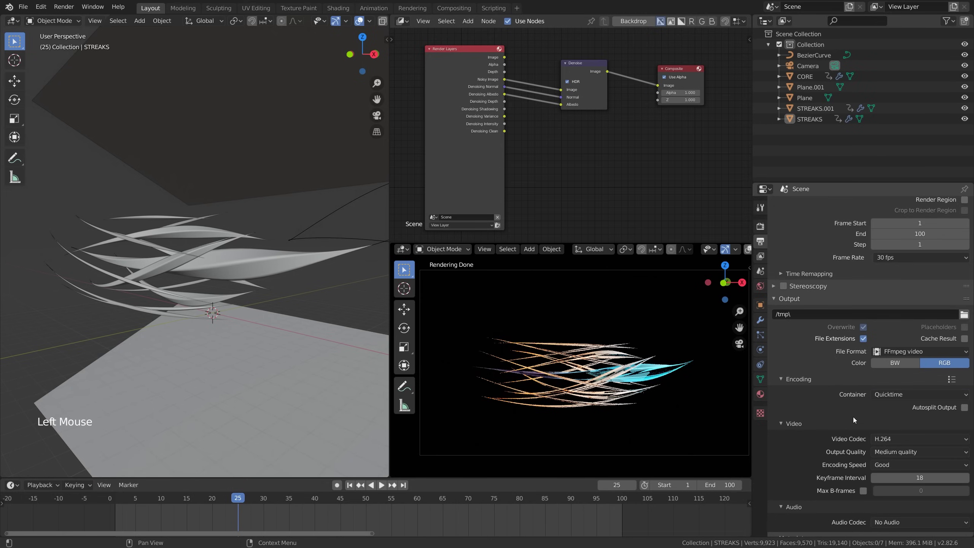
click(925, 452)
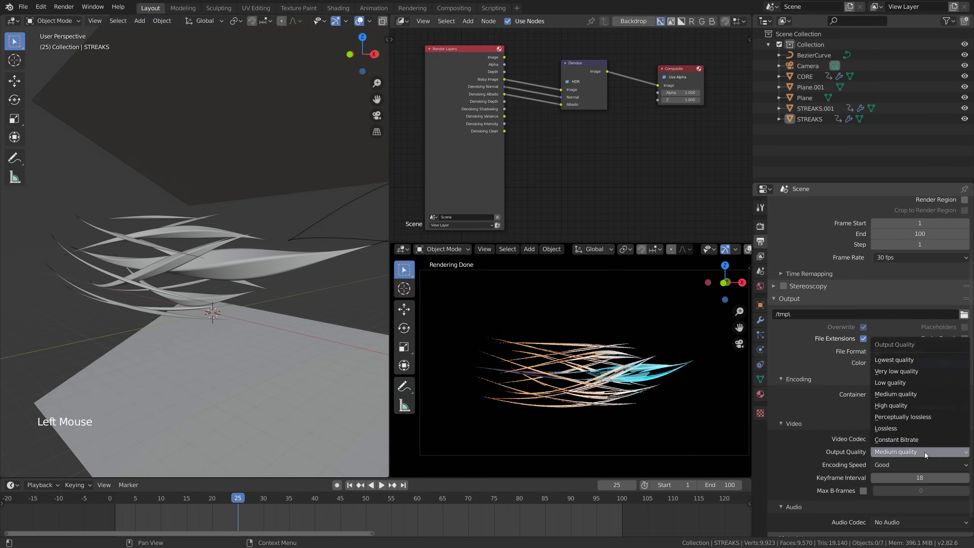
click(908, 406)
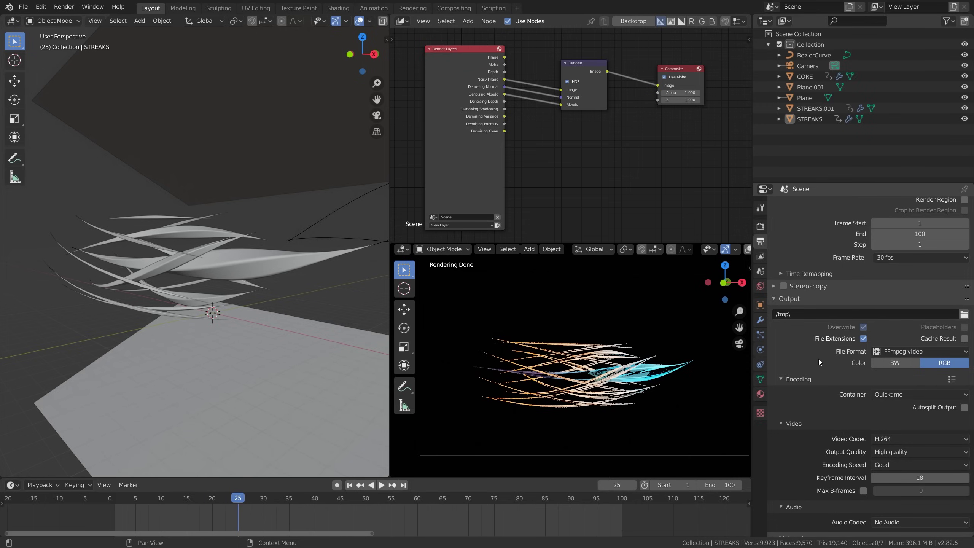
Create a folder named 02 TUTORIAL RENDER inside the 07 PROJECTILE TUTORIAL EDIT project folder for the render output and open it.
click(964, 315)
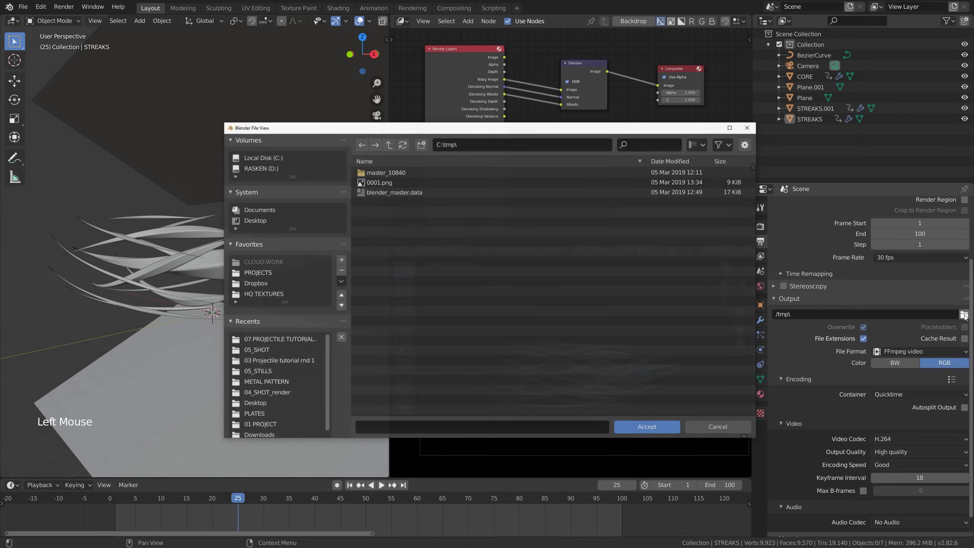
click(422, 144)
text(02 TUTORIAL R)
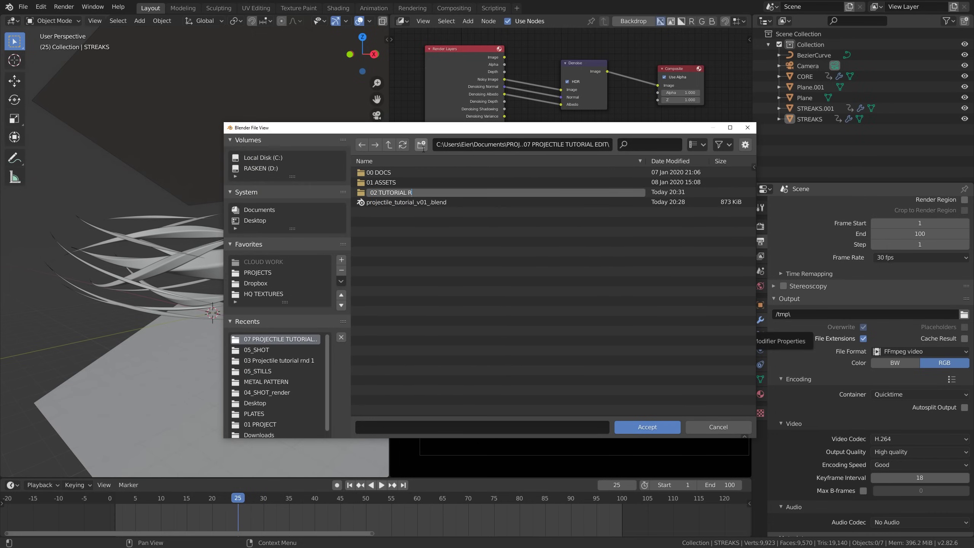
text(ENDER)
key(Return)
double_click(399, 192)
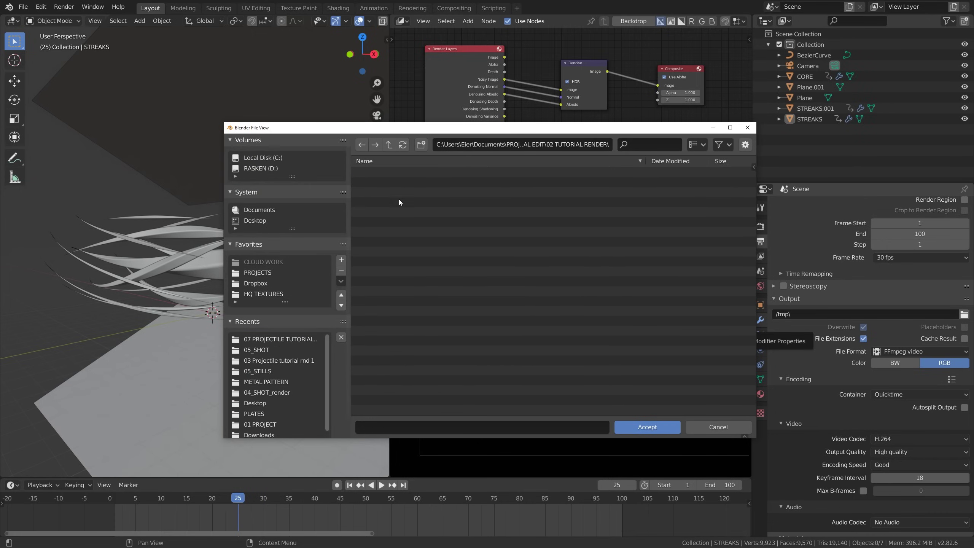
Name the output file twisting_render_v01_ and accept it as the render output path.
click(409, 427)
text(twisting_render_v01_)
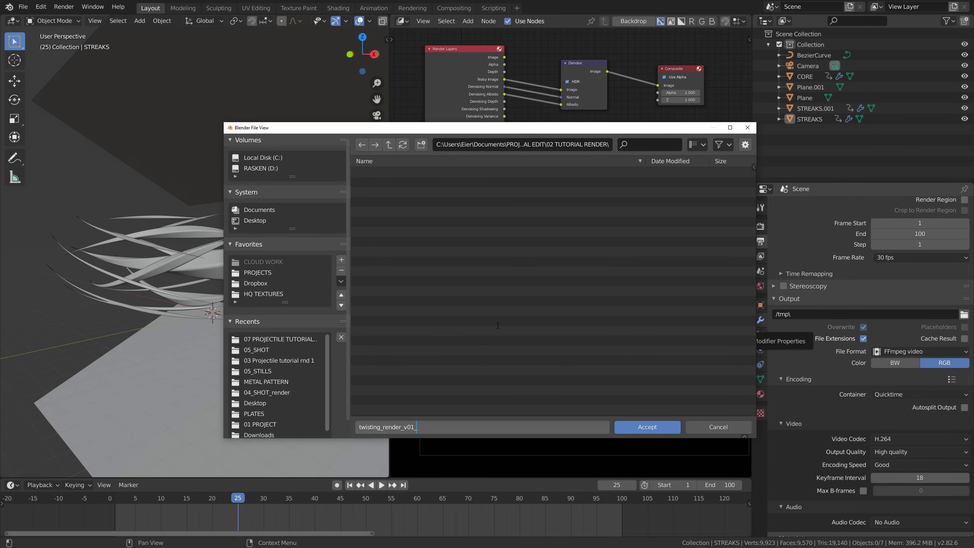
click(629, 430)
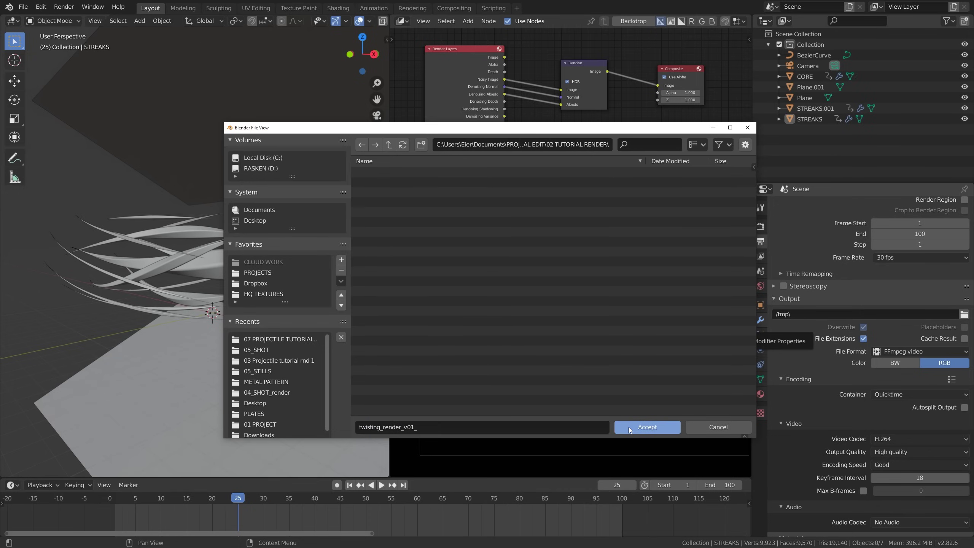
click(630, 429)
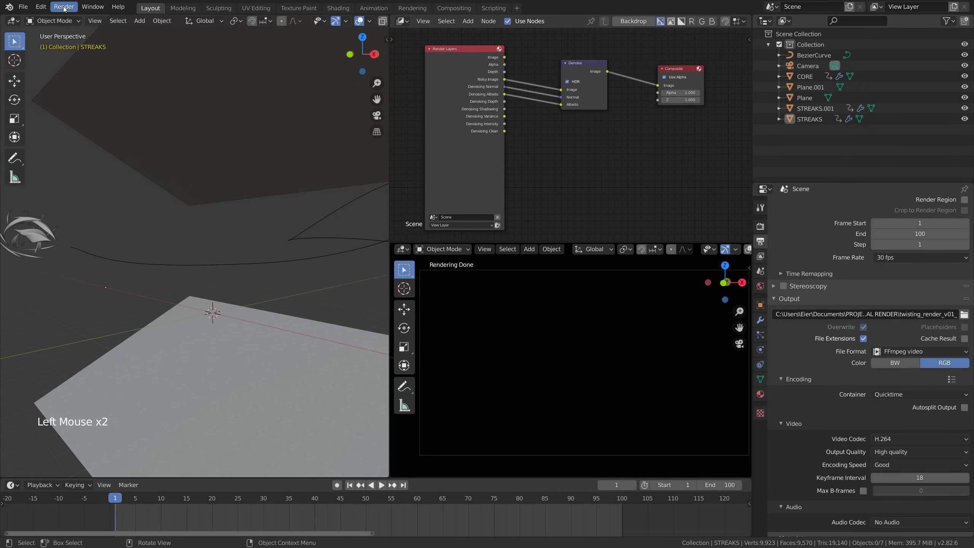
Render the full animation from frame 1 to 100 to the video file.
click(64, 9)
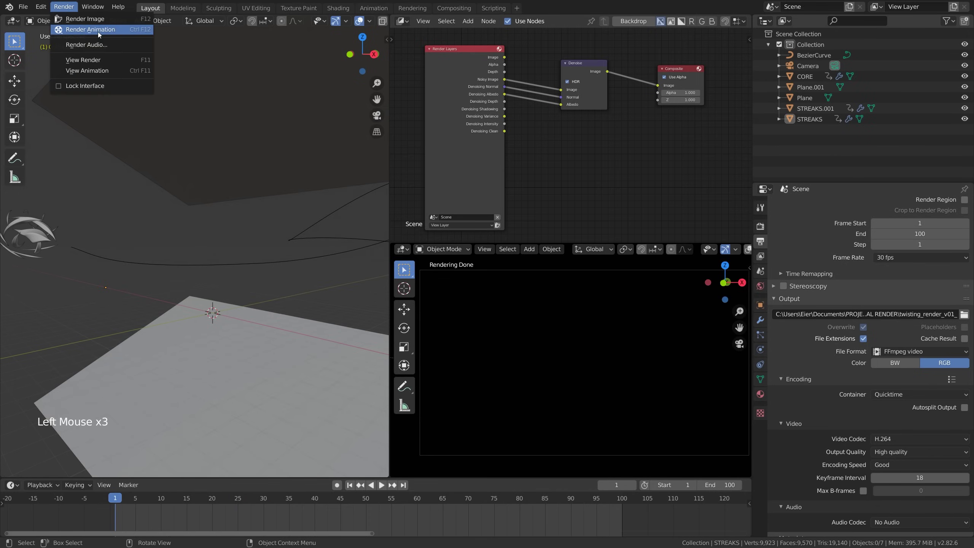
click(123, 30)
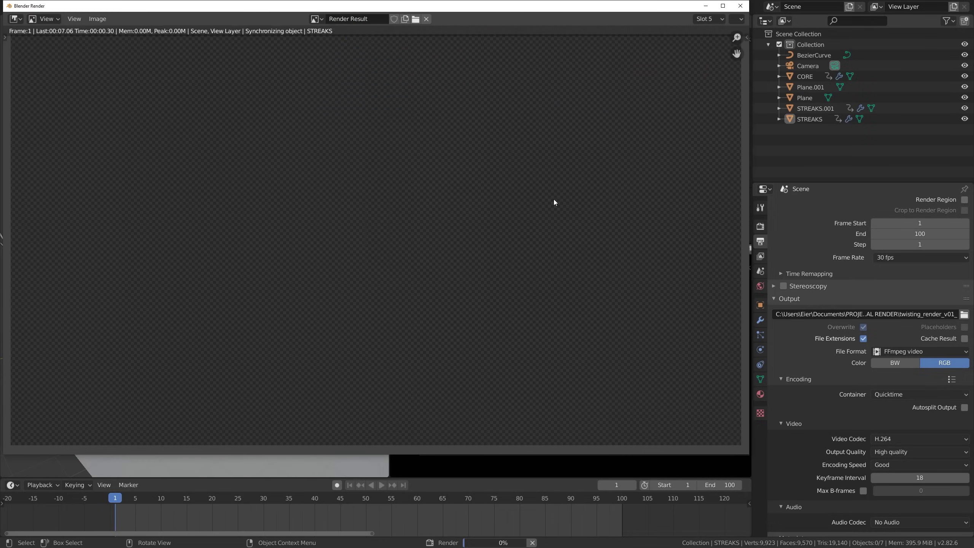
drag(479, 7, 559, 42)
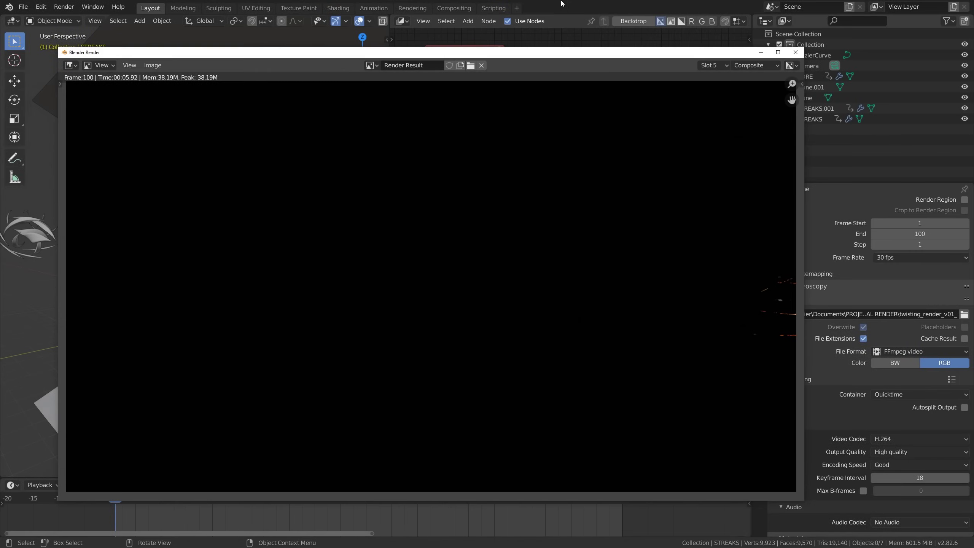
Leave the render window and play back the rendered animation.
click(120, 67)
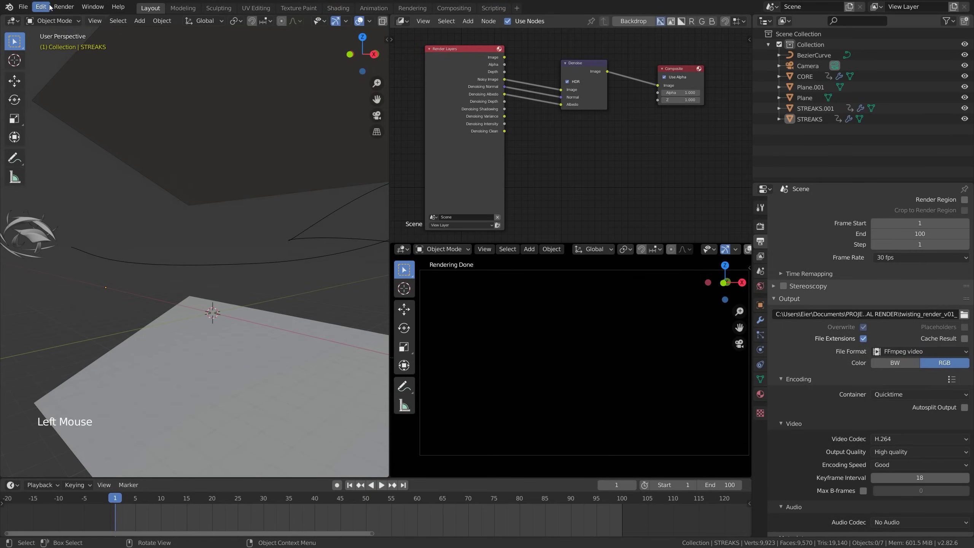
click(64, 6)
click(124, 72)
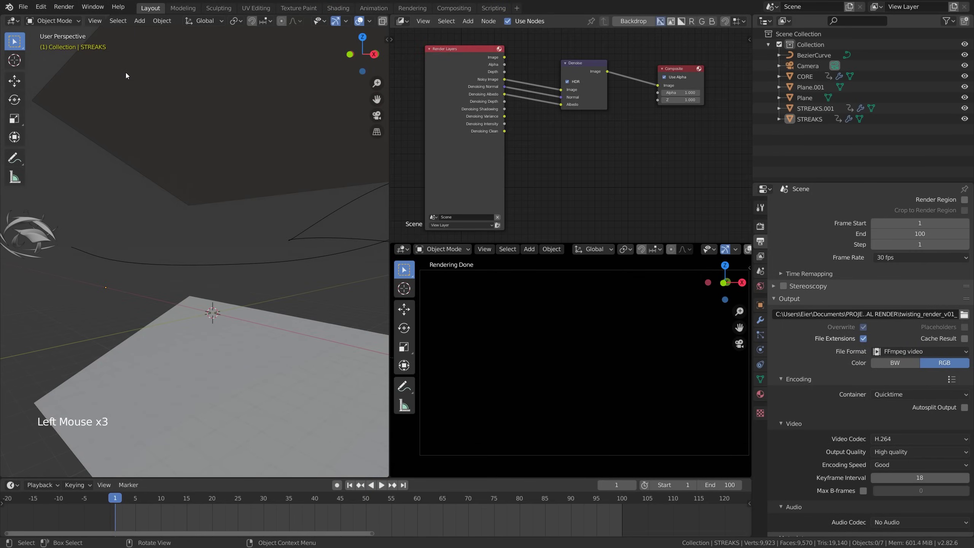